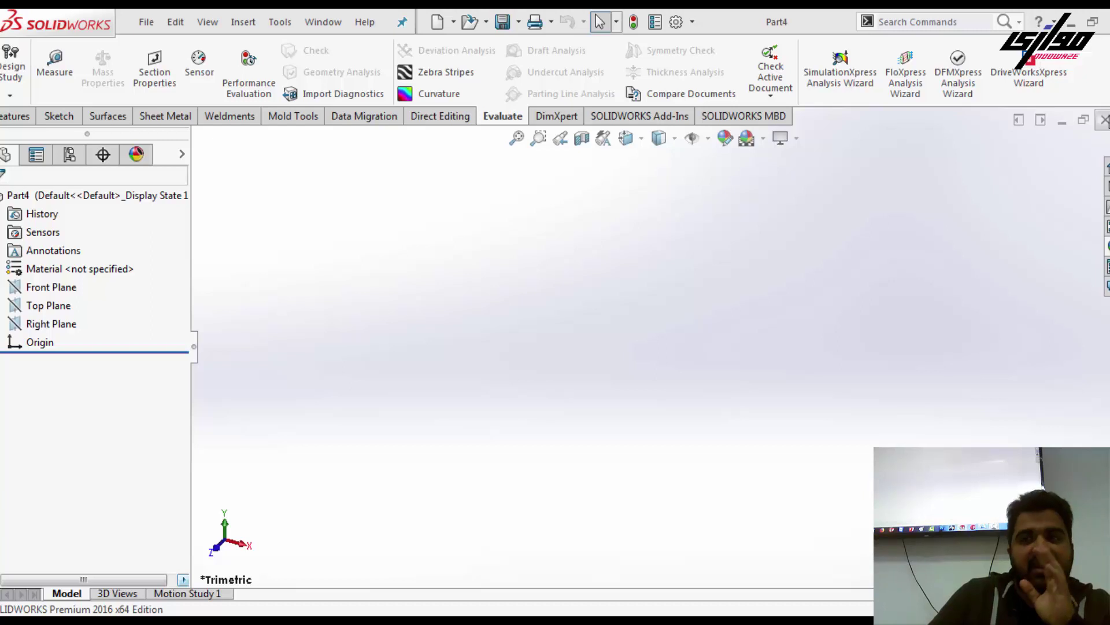
# - Close Part4 and create a new blank Part document, Part5
pyautogui.hotkey('ctrl', 'w')
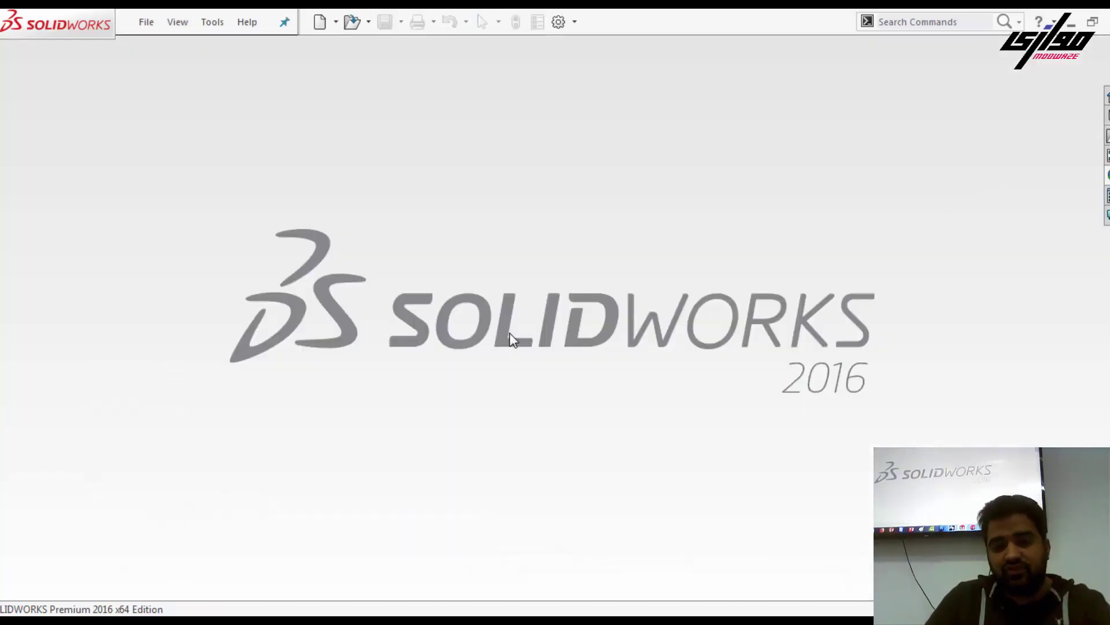
pyautogui.hotkey('ctrl', 'n')
pyautogui.click(653, 102)
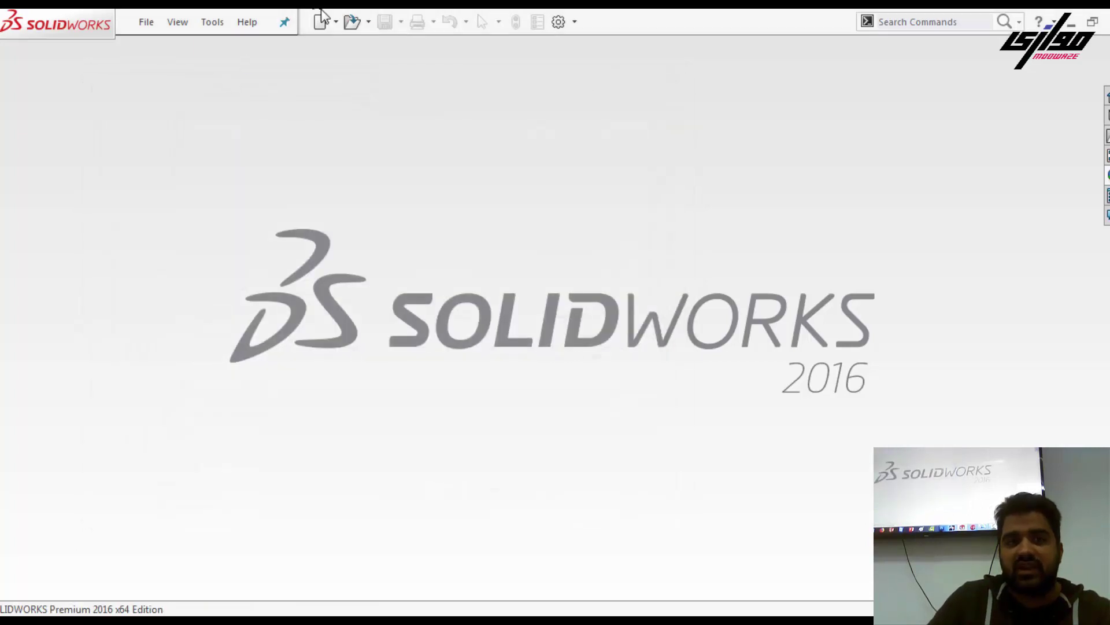
pyautogui.click(147, 22)
pyautogui.click(159, 49)
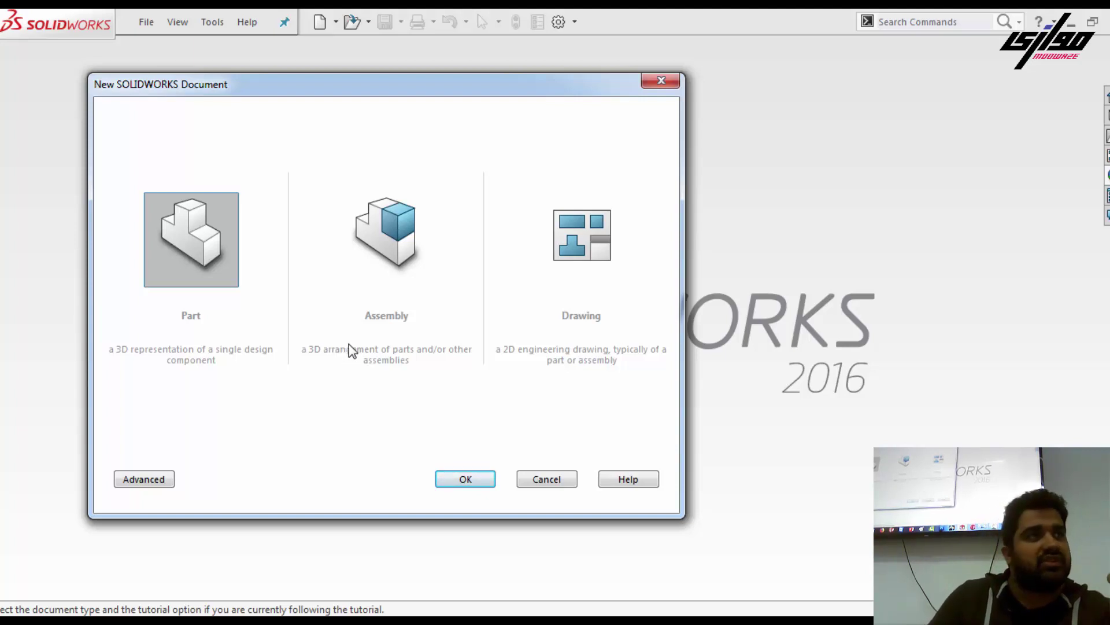
pyautogui.click(469, 478)
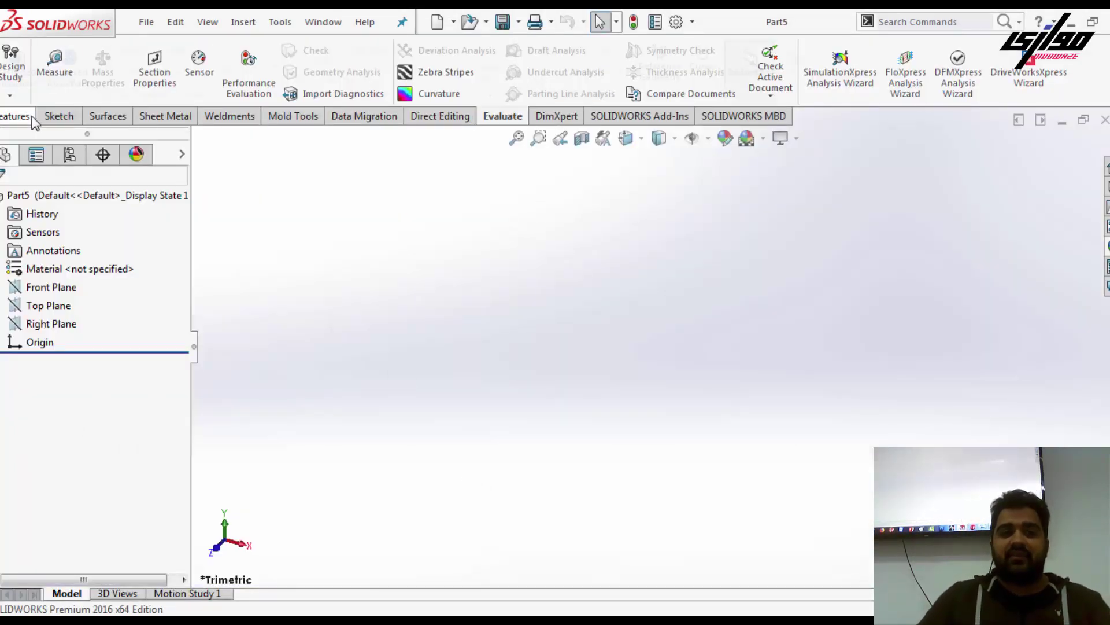
# - Show the Features tab commands, then dismiss the toolbar customization menu without changes
pyautogui.click(17, 116)
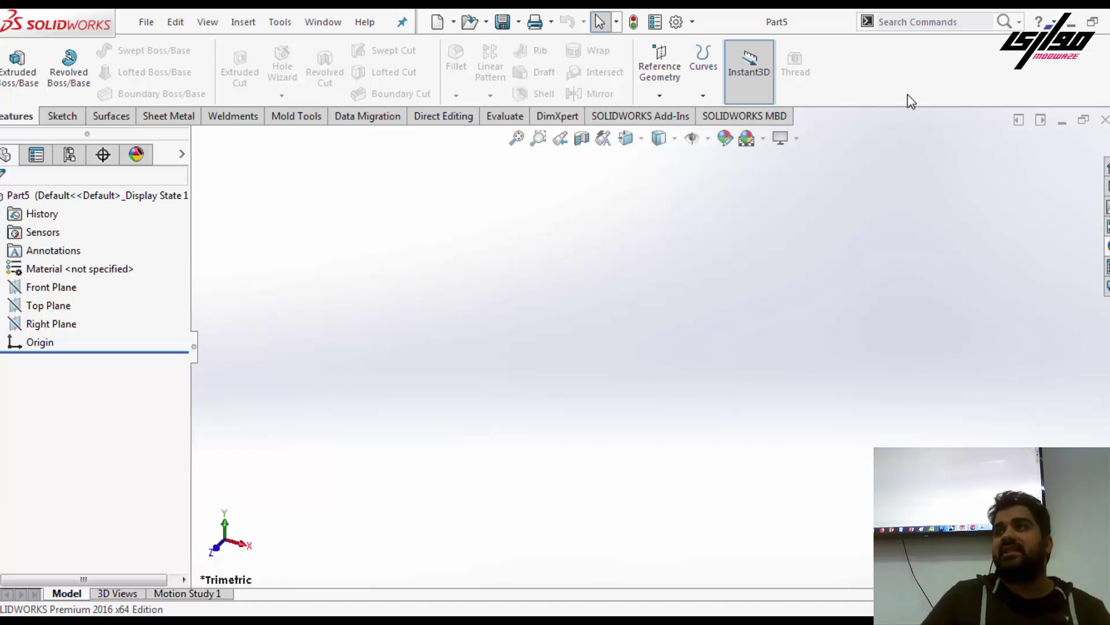
pyautogui.rightClick(891, 82)
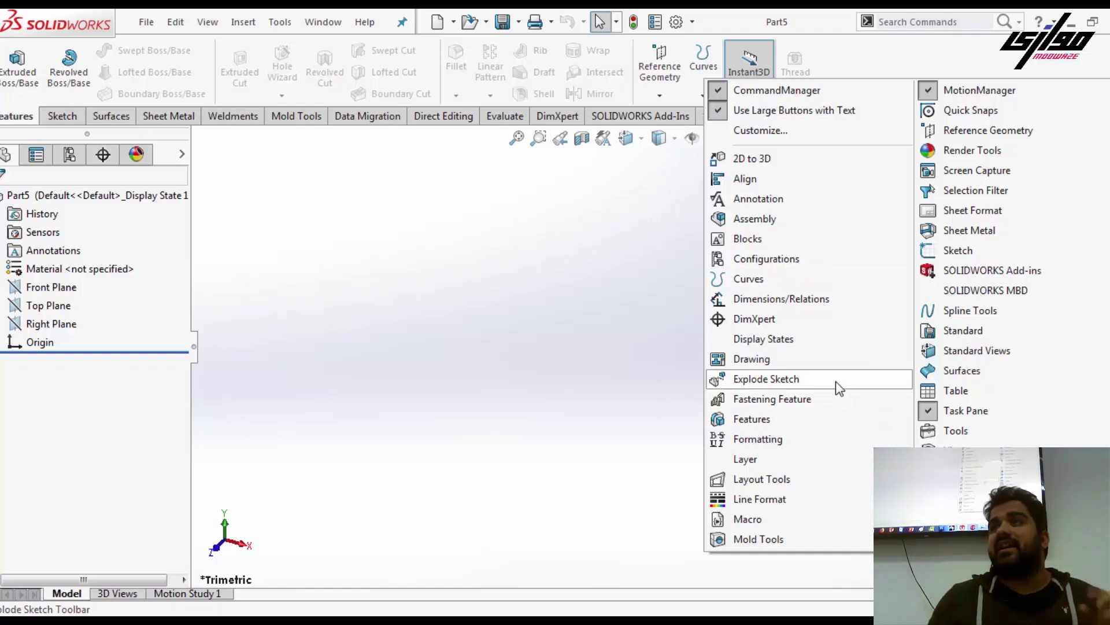
pyautogui.click(453, 332)
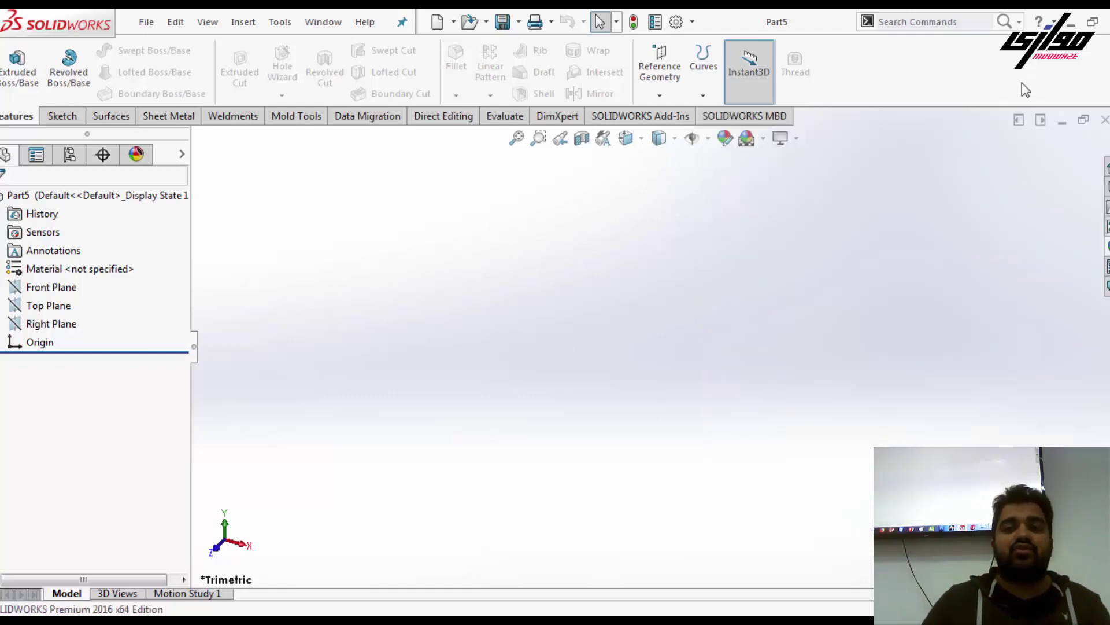
# - Look through the DimXpert, Evaluate, Data Migration and Mold Tools command tabs
pyautogui.rightClick(863, 69)
pyautogui.click(584, 186)
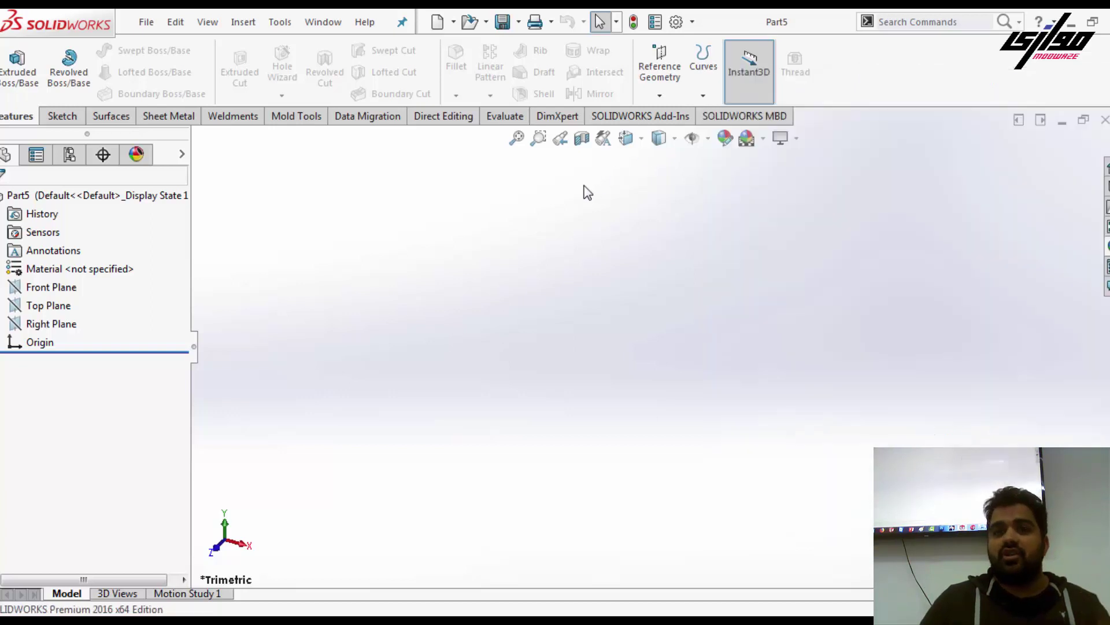
pyautogui.click(547, 116)
pyautogui.click(504, 116)
pyautogui.click(365, 116)
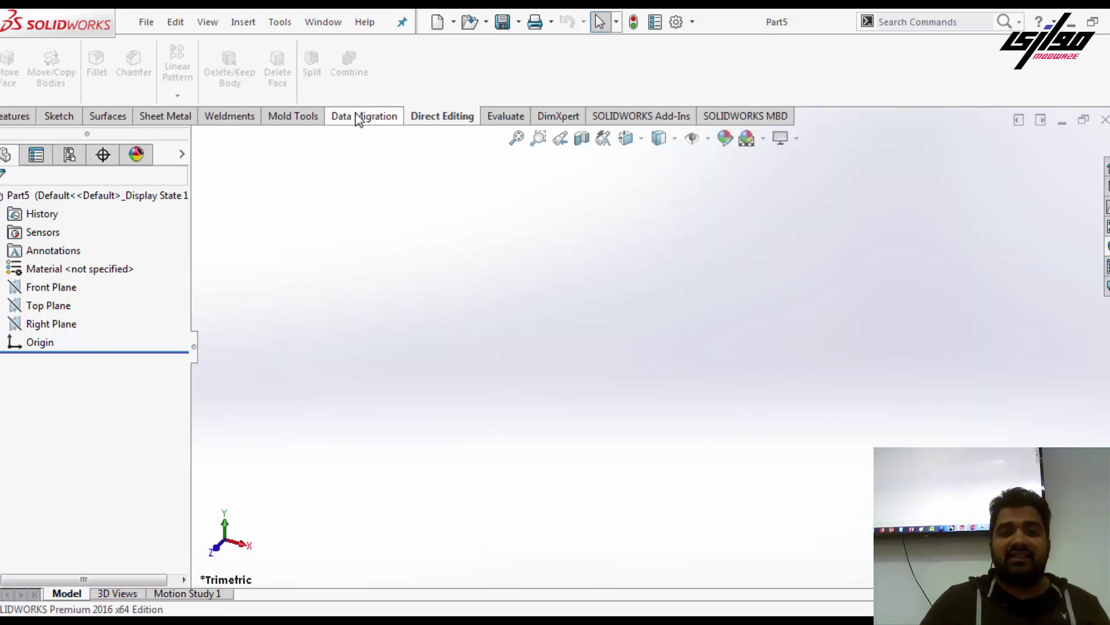
pyautogui.click(269, 119)
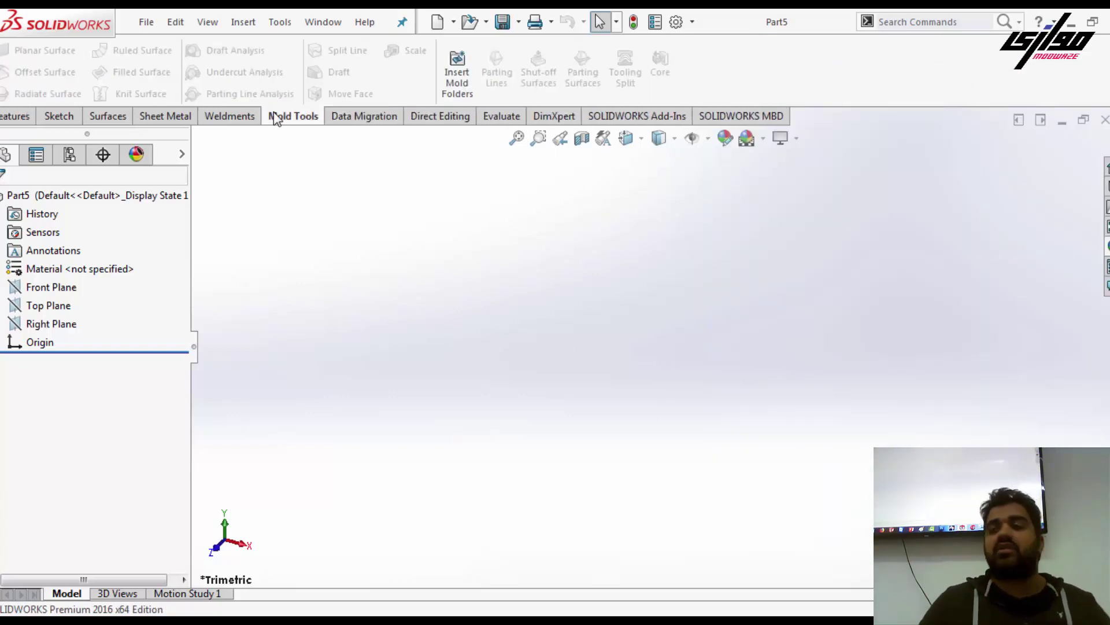
# - Hide the DimXpert, Data Migration, Direct Editing and Evaluate tabs, then open the File menu
pyautogui.rightClick(281, 117)
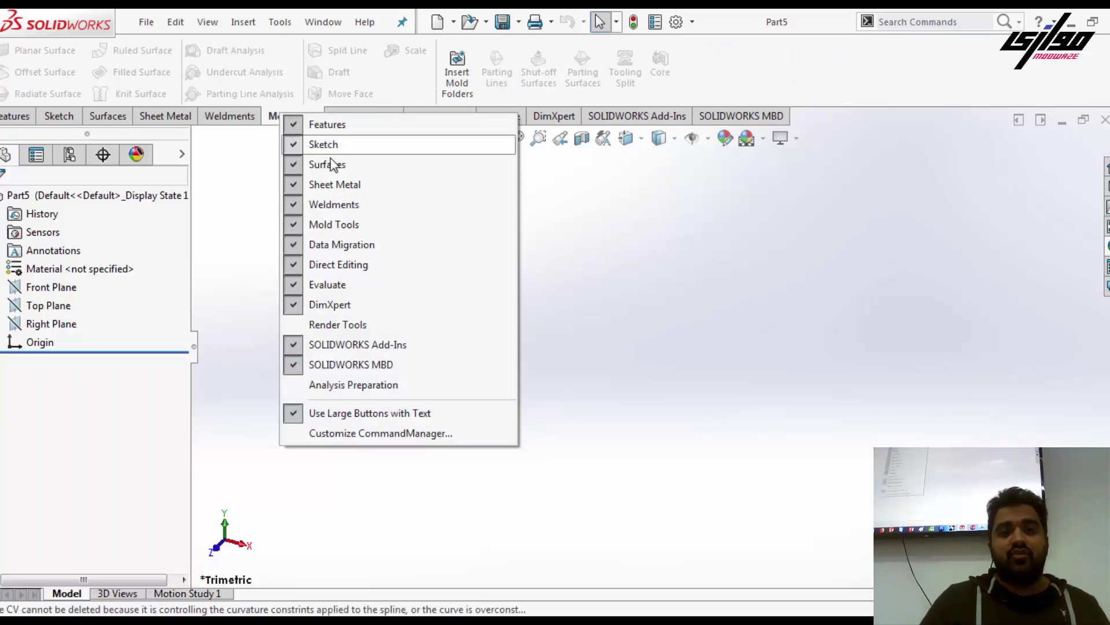
pyautogui.click(340, 303)
pyautogui.rightClick(341, 117)
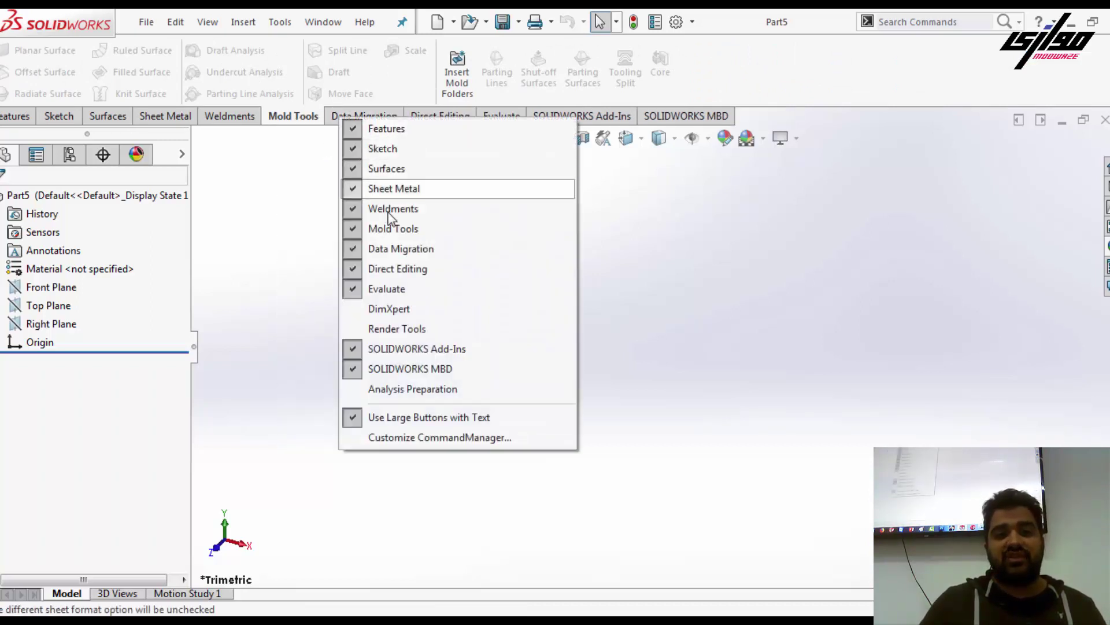
pyautogui.click(396, 248)
pyautogui.rightClick(382, 121)
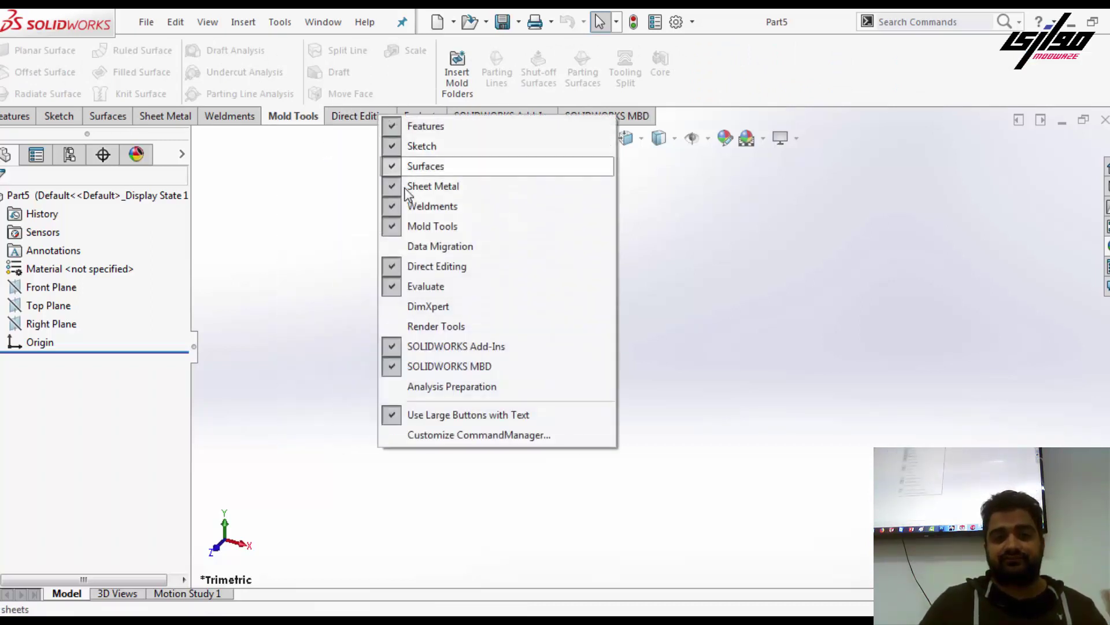
pyautogui.click(441, 270)
pyautogui.rightClick(396, 118)
pyautogui.click(441, 288)
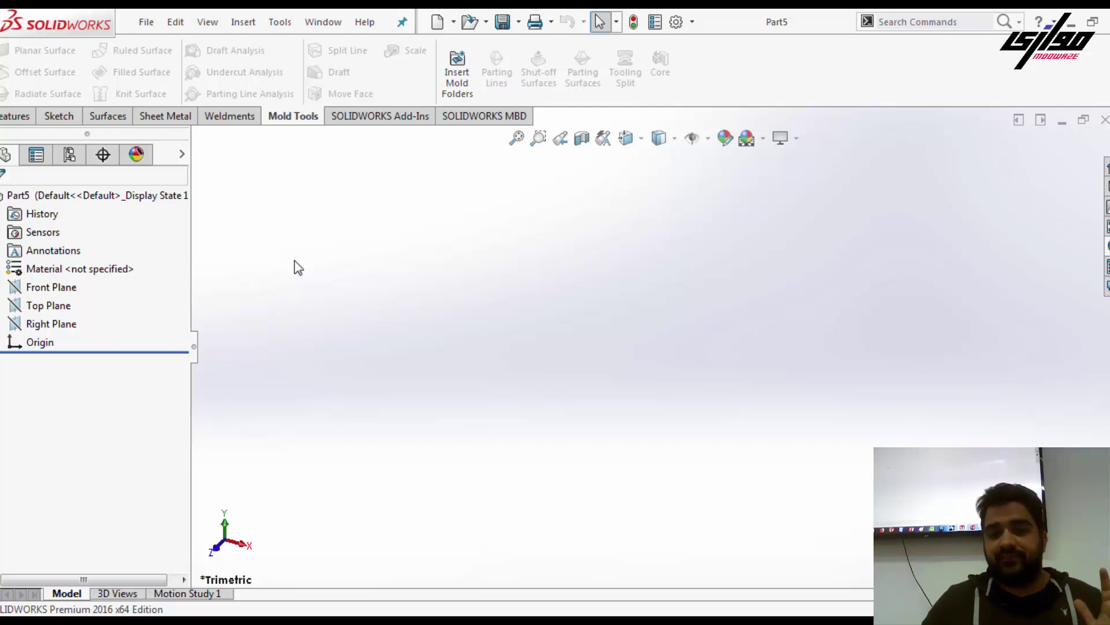
pyautogui.click(147, 22)
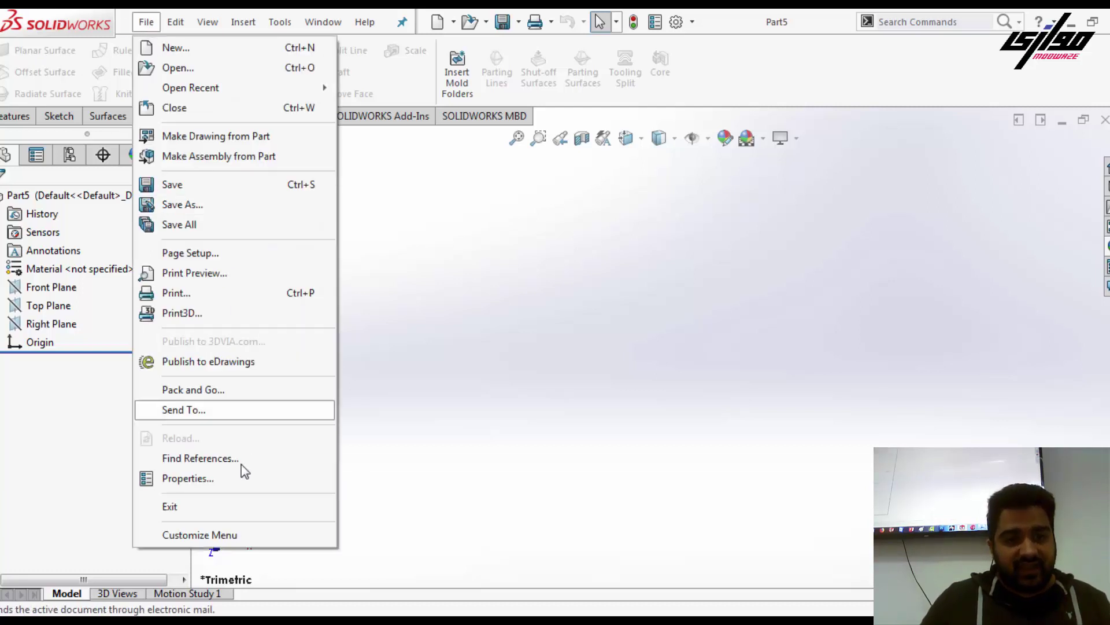
pyautogui.moveTo(191, 88)
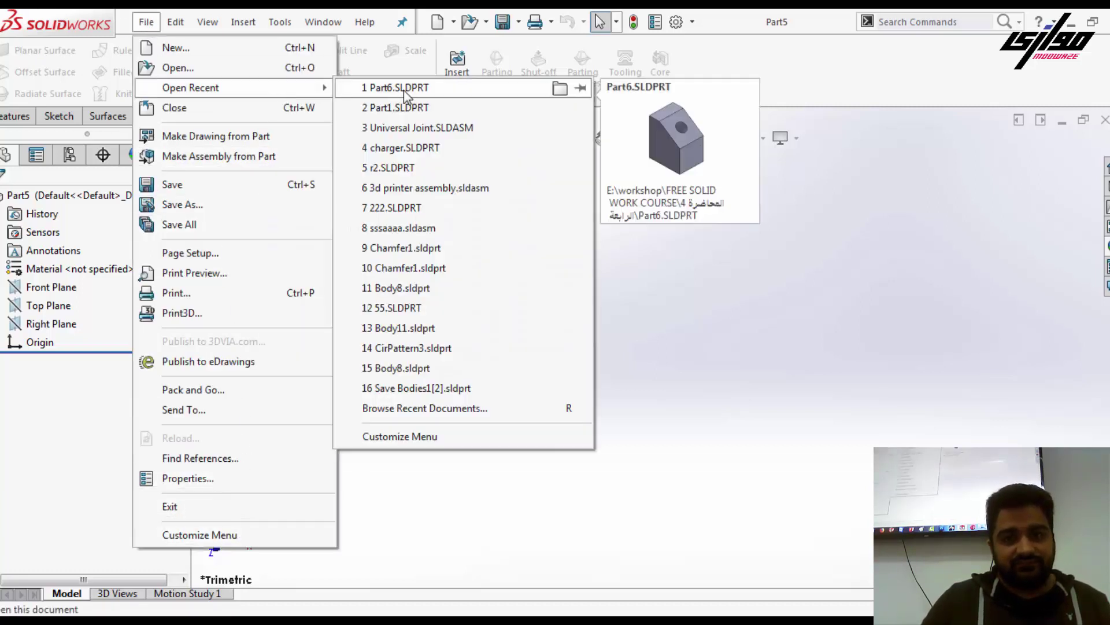
# - Open Part6.SLDPRT and orbit and pan around the angled block
pyautogui.click(403, 91)
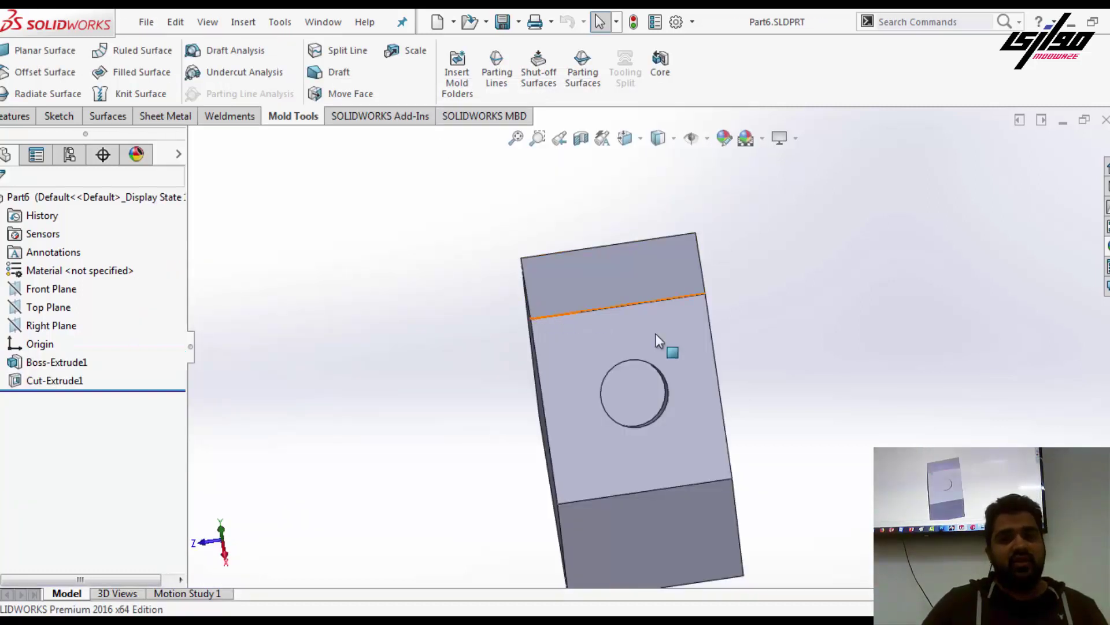
pyautogui.moveTo(575, 397)
pyautogui.mouseDown(button='middle')
pyautogui.moveTo(615, 317)
pyautogui.moveTo(569, 361)
pyautogui.mouseUp(button='middle')
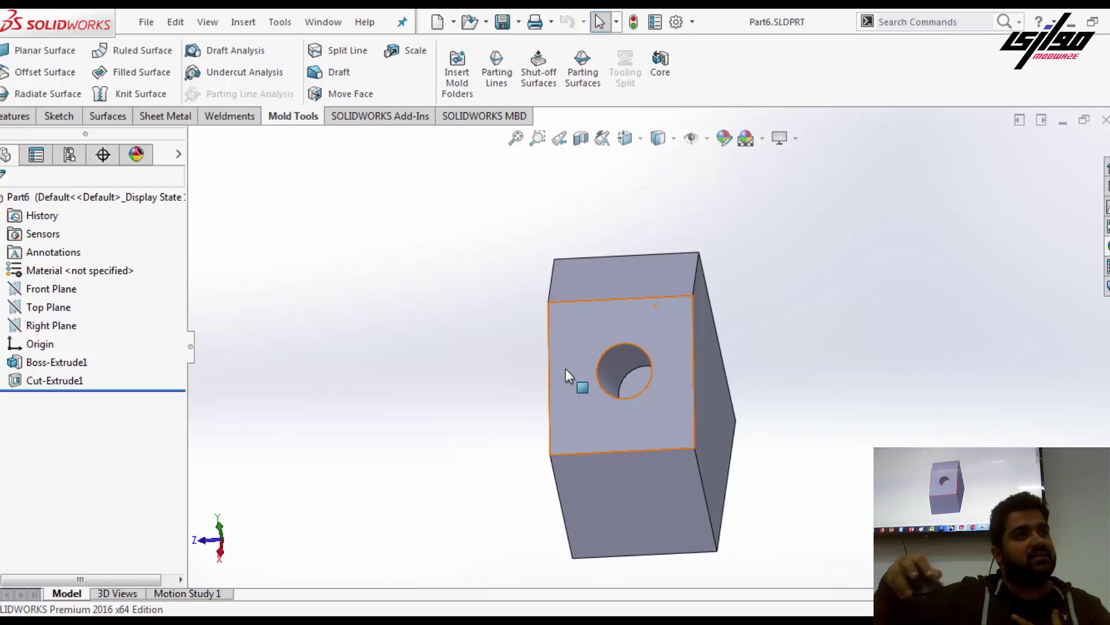
pyautogui.scroll(3, 611, 373)
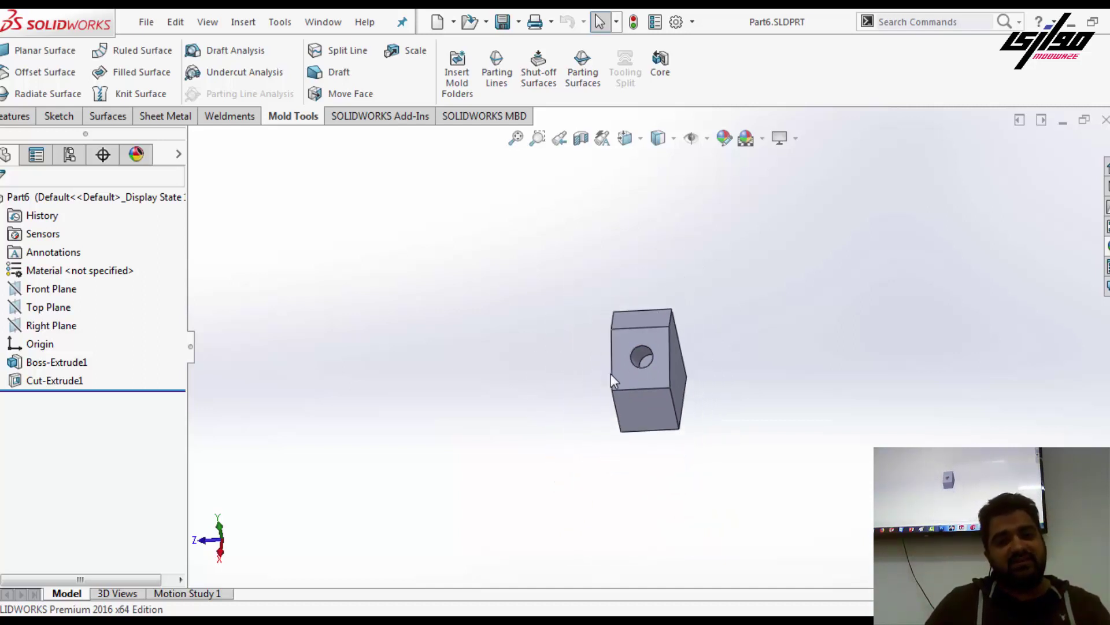
pyautogui.moveTo(611, 374)
pyautogui.mouseDown(button='middle')
pyautogui.moveTo(649, 359)
pyautogui.moveTo(602, 360)
pyautogui.moveTo(665, 349)
pyautogui.moveTo(624, 199)
pyautogui.moveTo(583, 384)
pyautogui.moveTo(683, 247)
pyautogui.mouseUp(button='middle')
pyautogui.scroll(-3, 661, 344)
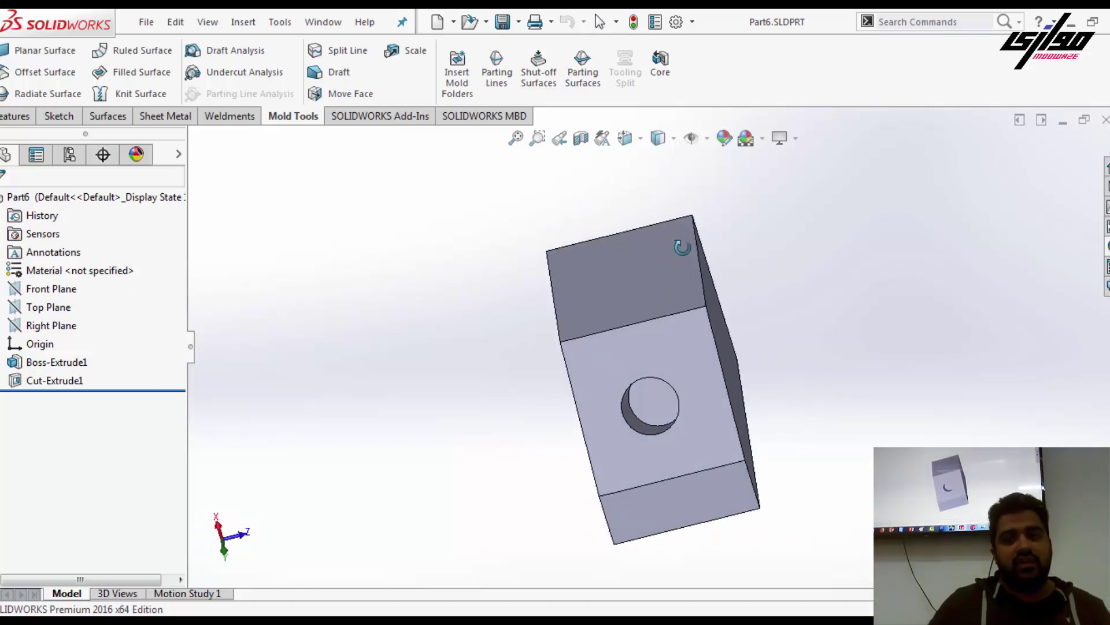
pyautogui.moveTo(682, 248)
pyautogui.mouseDown(button='middle')
pyautogui.moveTo(622, 228)
pyautogui.moveTo(674, 191)
pyautogui.mouseUp(button='middle')
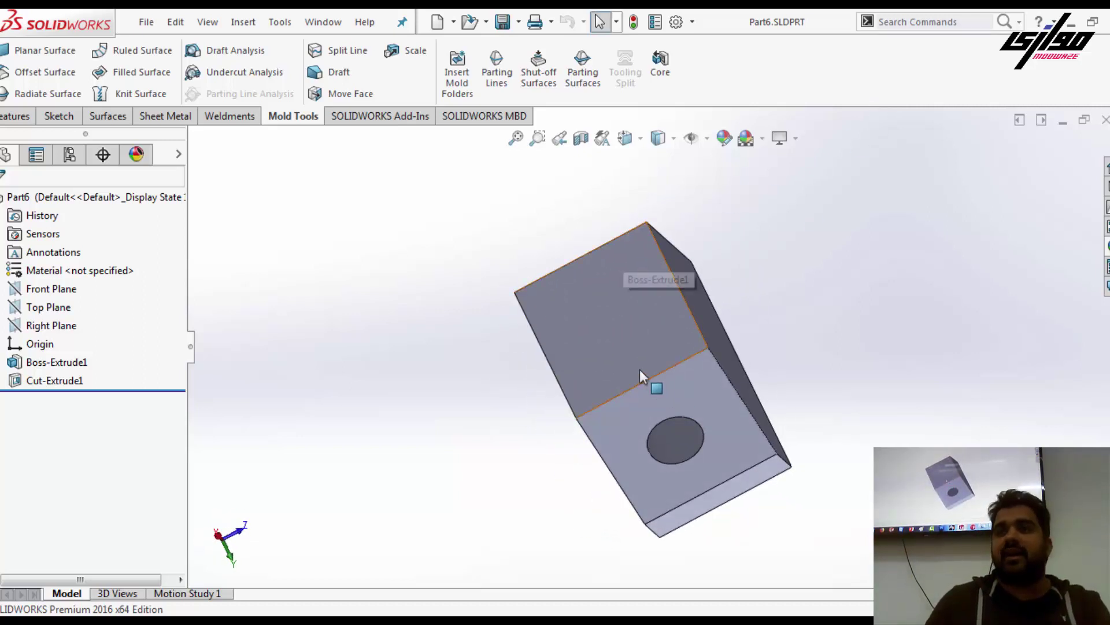
pyautogui.moveTo(639, 370)
pyautogui.keyDown('ctrl'); pyautogui.mouseDown(button='middle')
pyautogui.moveTo(804, 255)
pyautogui.moveTo(454, 330)
pyautogui.moveTo(508, 273)
pyautogui.moveTo(612, 334)
pyautogui.mouseUp(button='middle'); pyautogui.keyUp('ctrl')
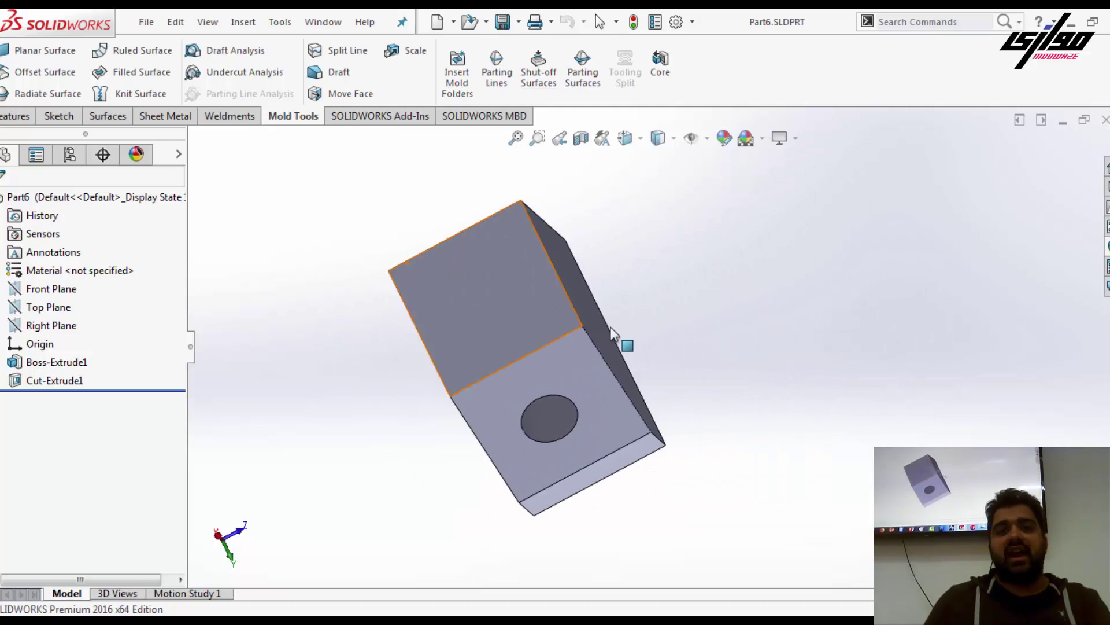
# - View the part from Front, Right, Top and Isometric, then fit it to the window
pyautogui.click(625, 139)
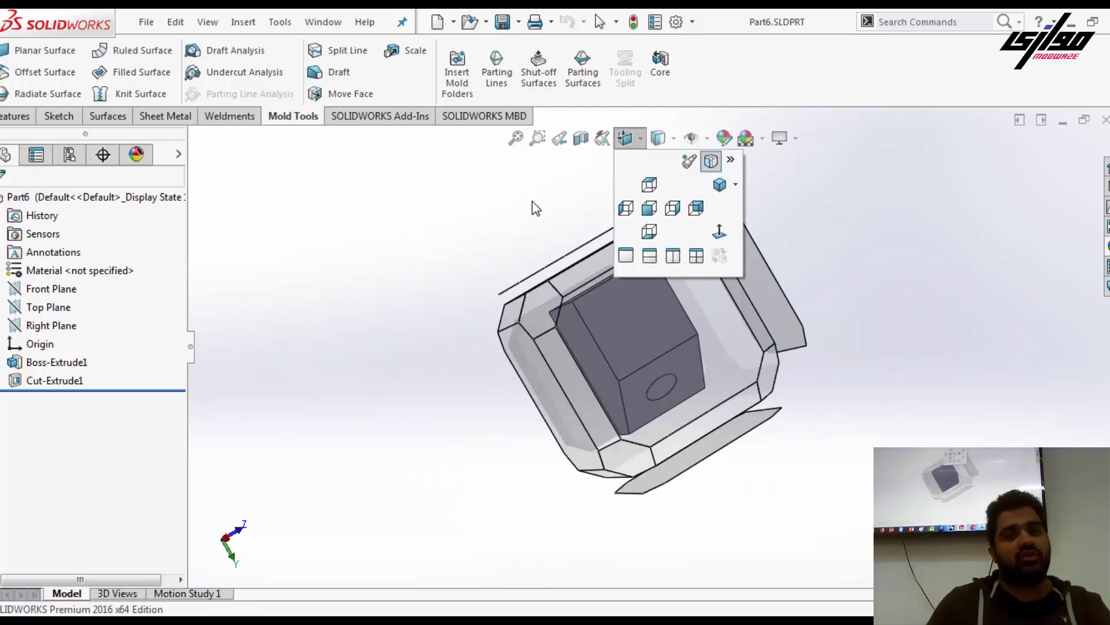
pyautogui.click(508, 207)
pyautogui.hotkey('ctrl', '2')
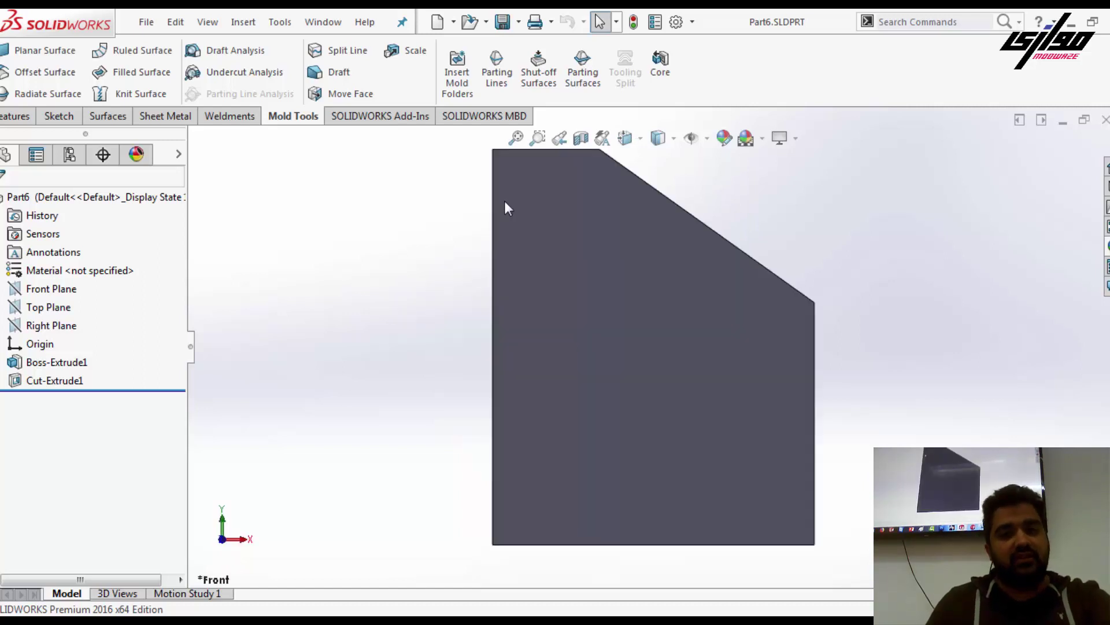
pyautogui.hotkey('ctrl', '4')
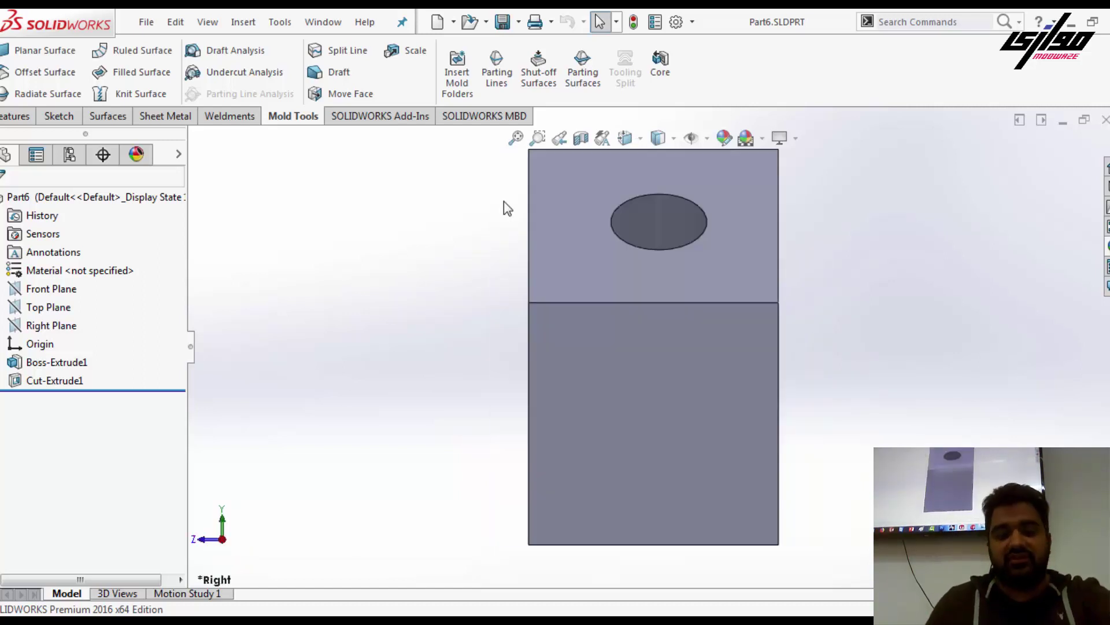
pyautogui.hotkey('ctrl', '5')
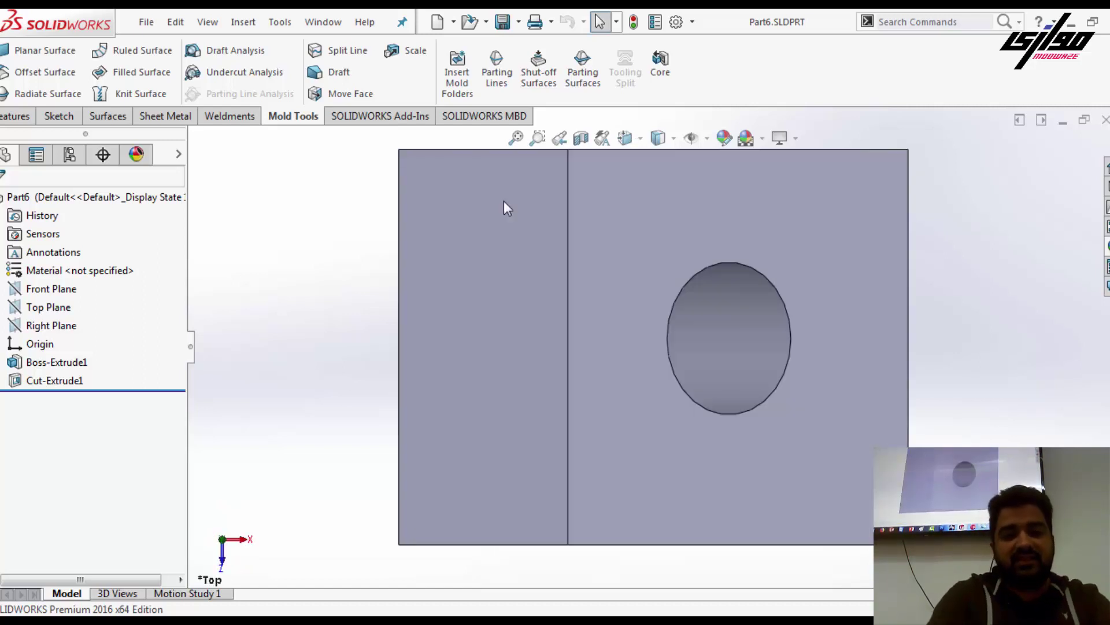
pyautogui.hotkey('ctrl', '7')
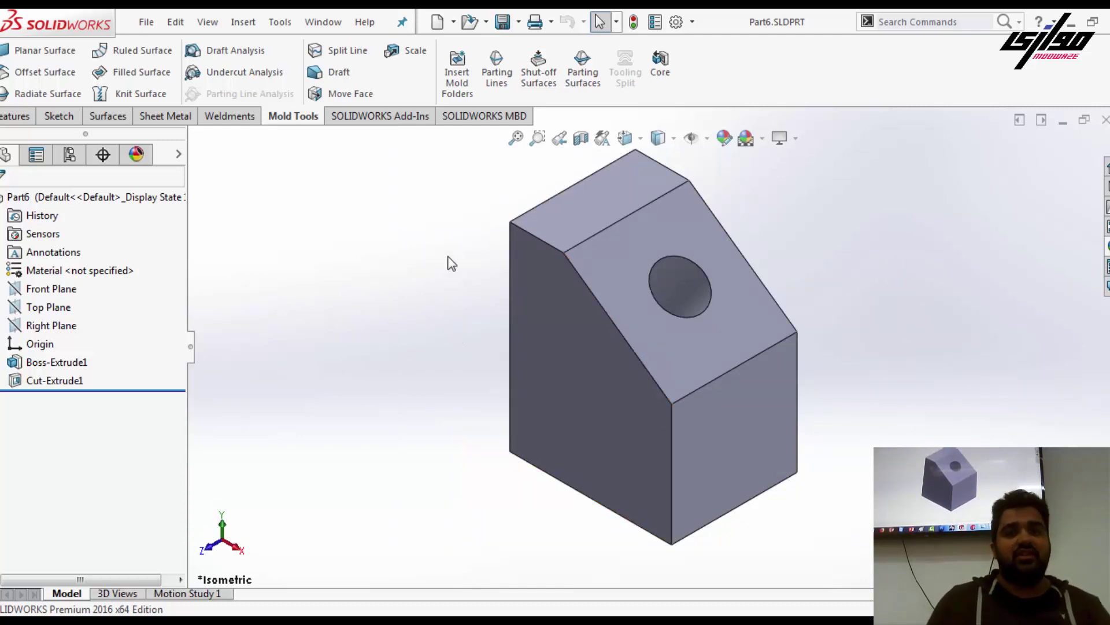
pyautogui.scroll(5, 532, 207)
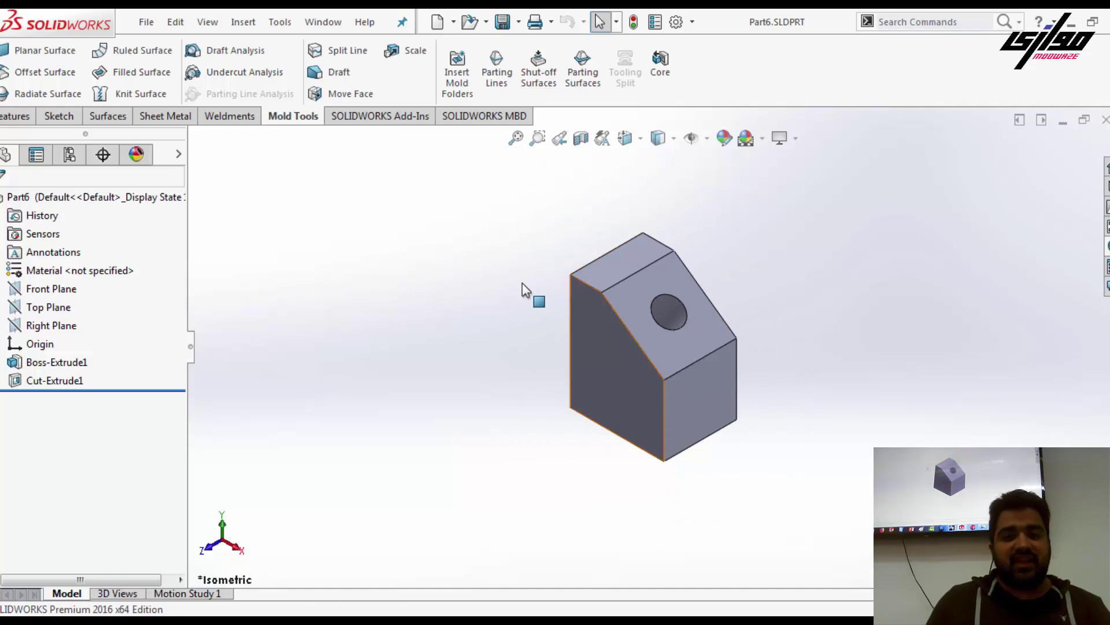
pyautogui.moveTo(523, 283)
pyautogui.mouseDown(button='middle')
pyautogui.moveTo(810, 366)
pyautogui.moveTo(414, 300)
pyautogui.moveTo(640, 350)
pyautogui.moveTo(585, 248)
pyautogui.mouseUp(button='middle')
pyautogui.press('f')
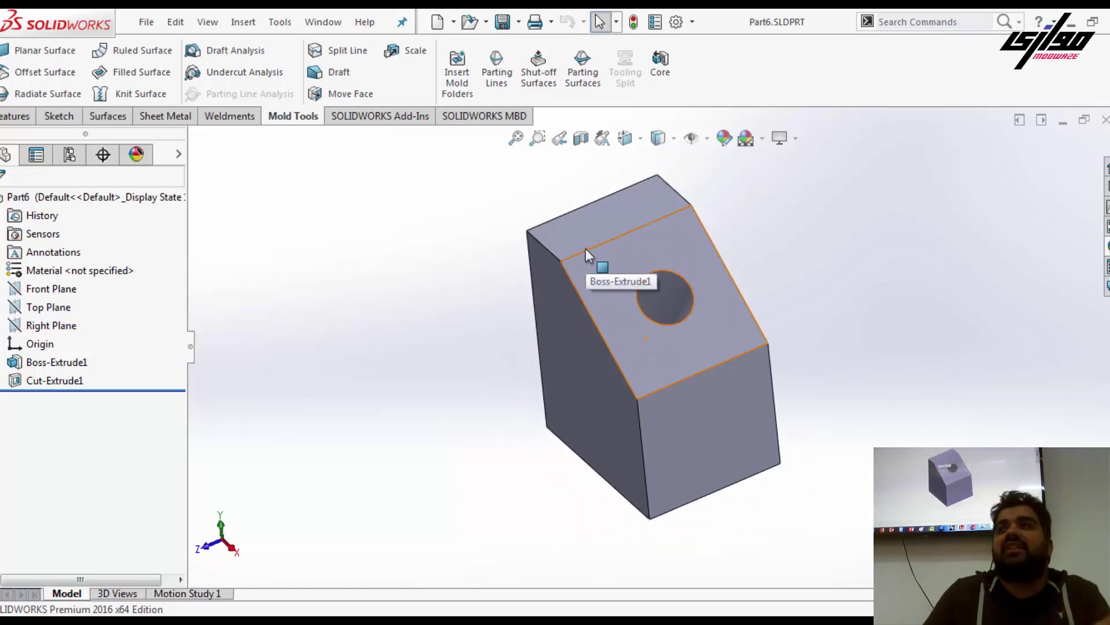
# - Cut a section view 15 mm into the part, then exit it and orbit the whole part
pyautogui.click(581, 137)
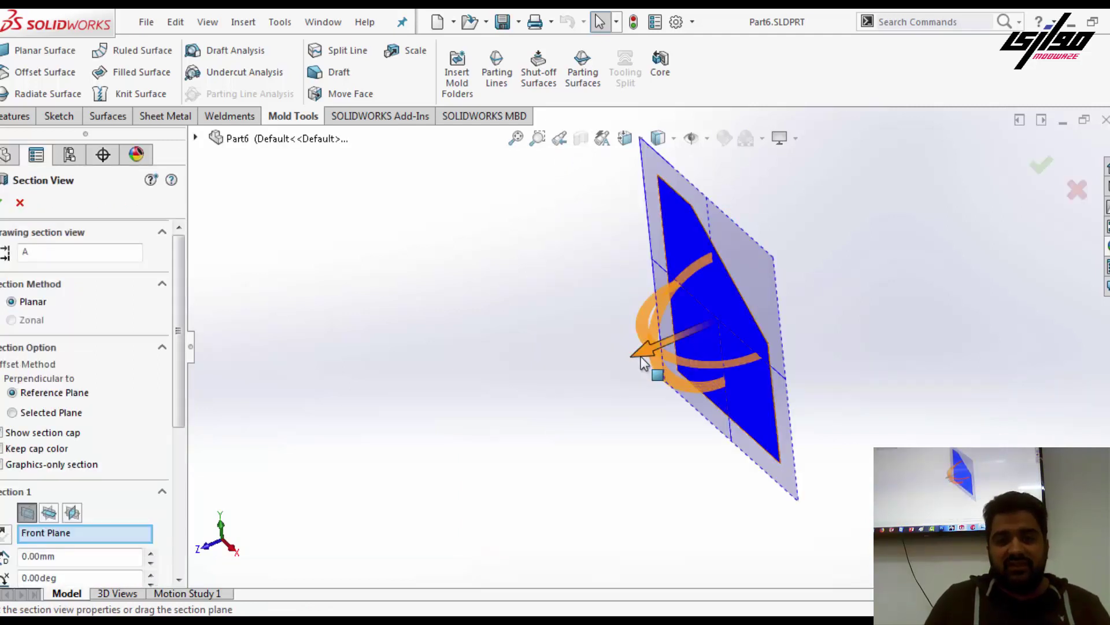
pyautogui.moveTo(597, 375)
pyautogui.mouseDown()
pyautogui.moveTo(545, 406)
pyautogui.moveTo(477, 408)
pyautogui.mouseUp()
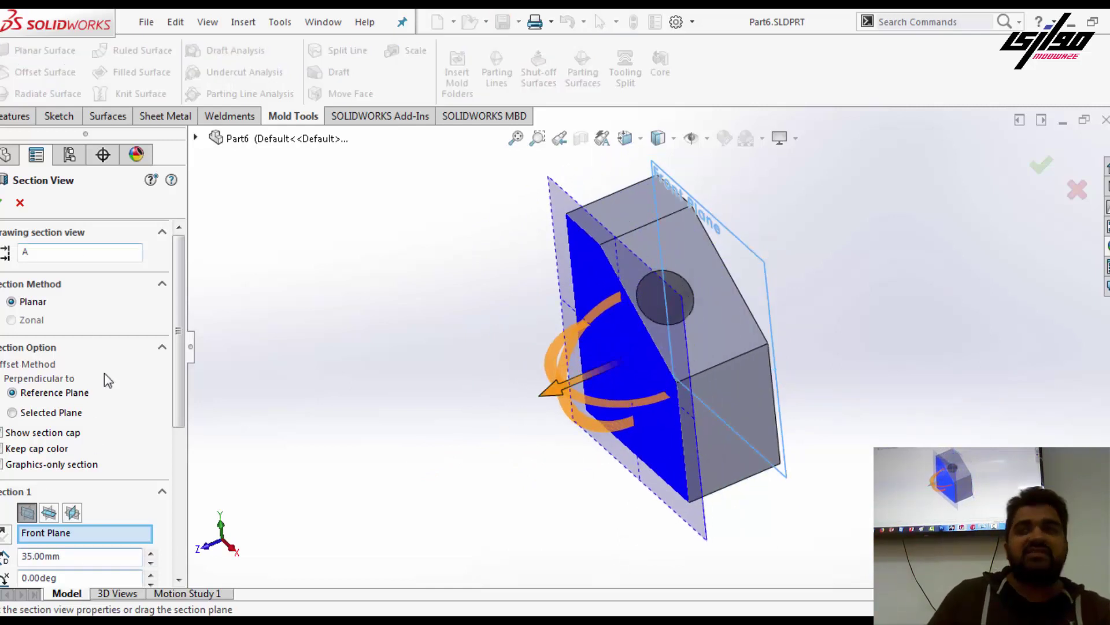
pyautogui.press('Escape')
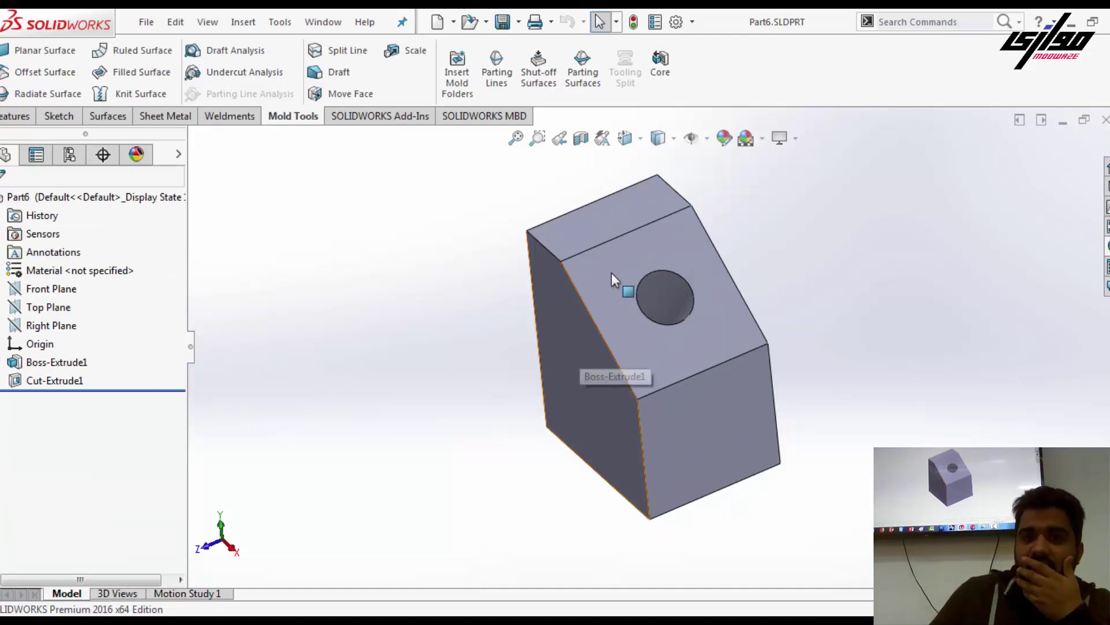
pyautogui.moveTo(612, 272)
pyautogui.mouseDown(button='middle')
pyautogui.moveTo(611, 293)
pyautogui.moveTo(556, 303)
pyautogui.mouseUp(button='middle')
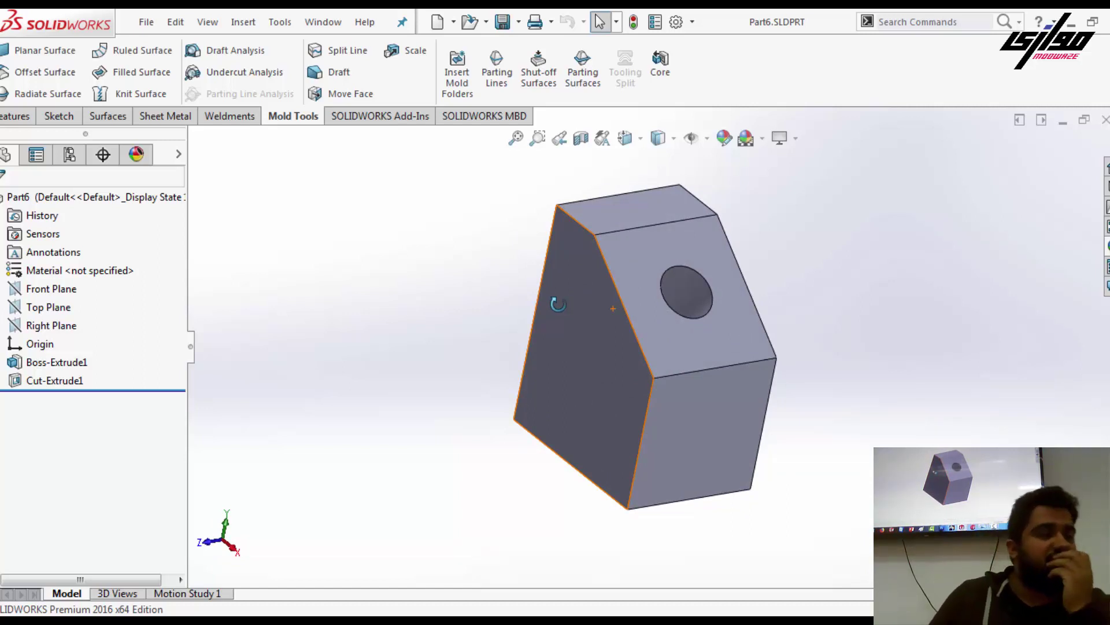
# - Try colouring the sloped top face cyan, then cancel the face colour change
pyautogui.rightClick(653, 228)
pyautogui.click(628, 263)
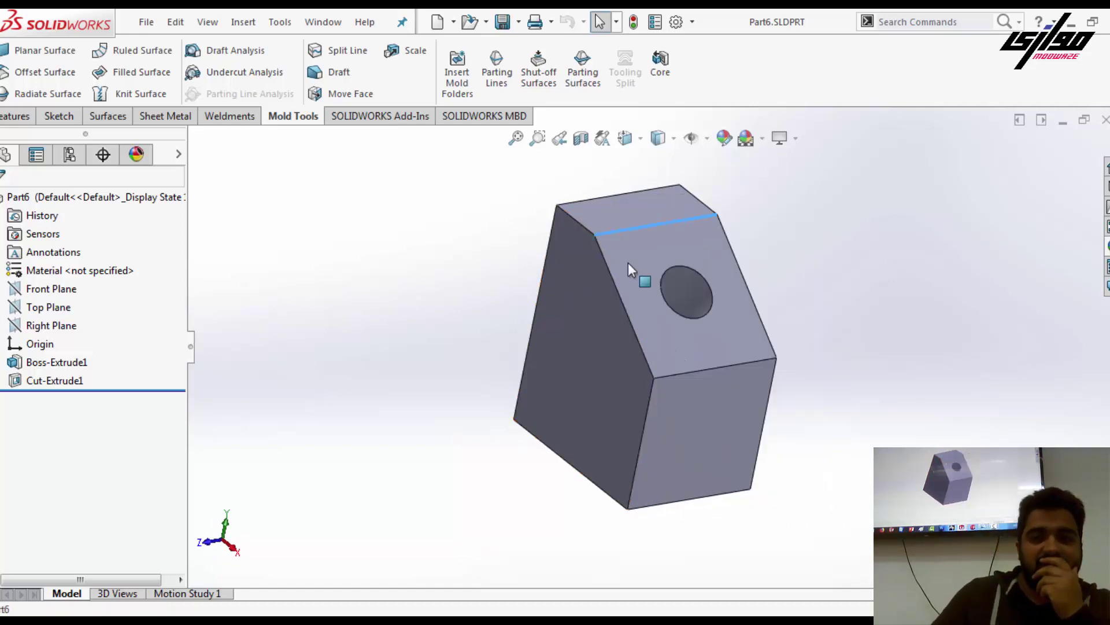
pyautogui.rightClick(628, 262)
pyautogui.click(757, 148)
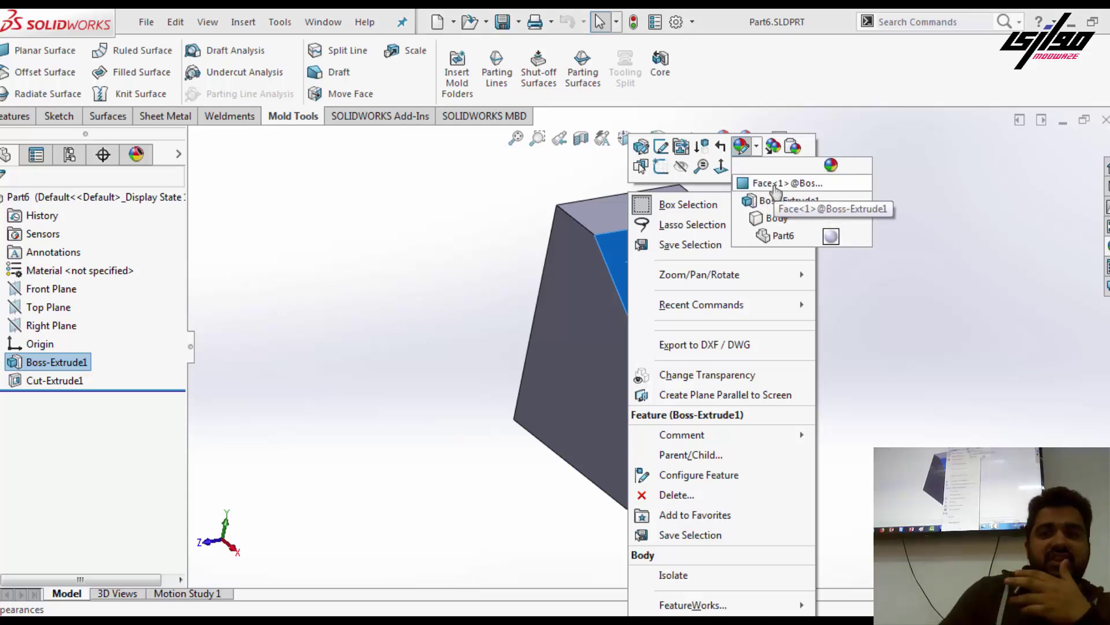
pyautogui.click(775, 184)
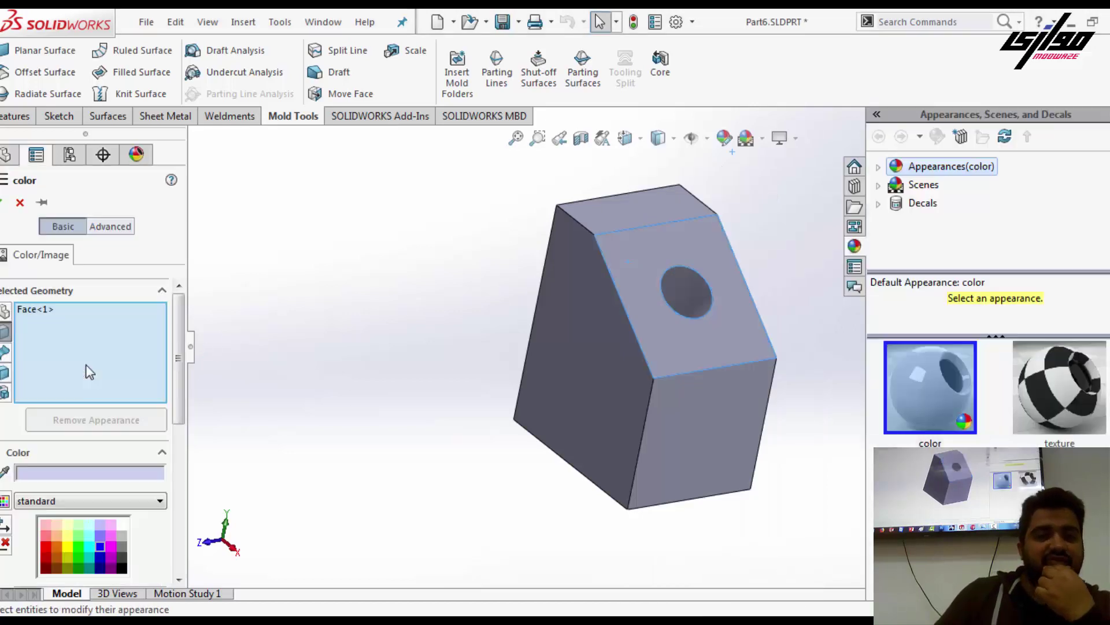
pyautogui.click(87, 535)
pyautogui.click(599, 395)
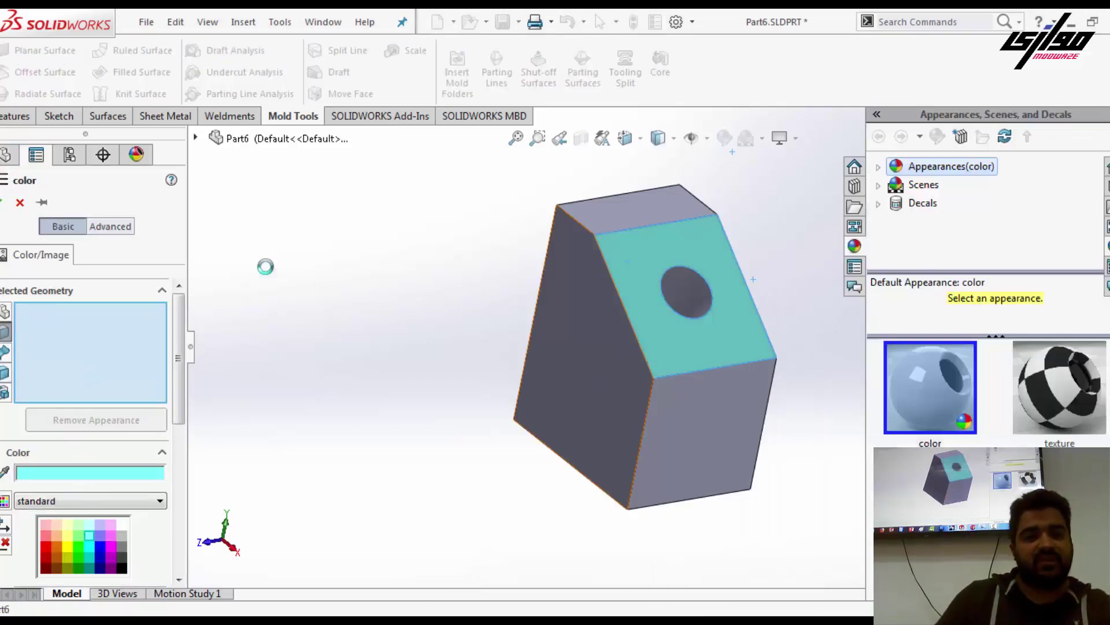
pyautogui.click(19, 203)
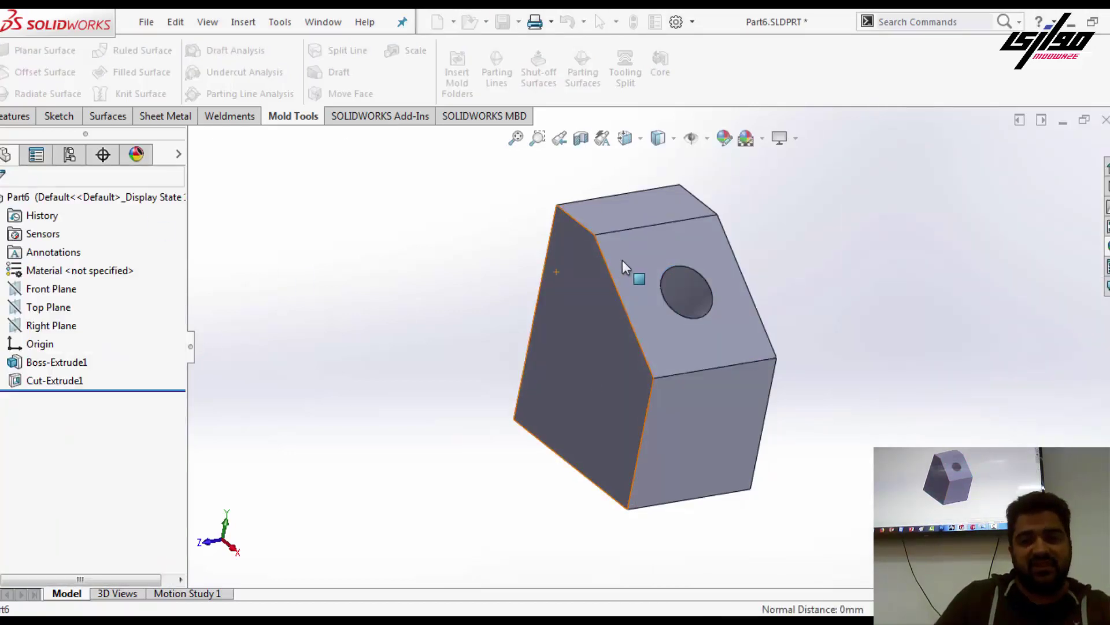
# - Colour the whole Part6 magenta, then close it without saving
pyautogui.rightClick(623, 258)
pyautogui.click(735, 146)
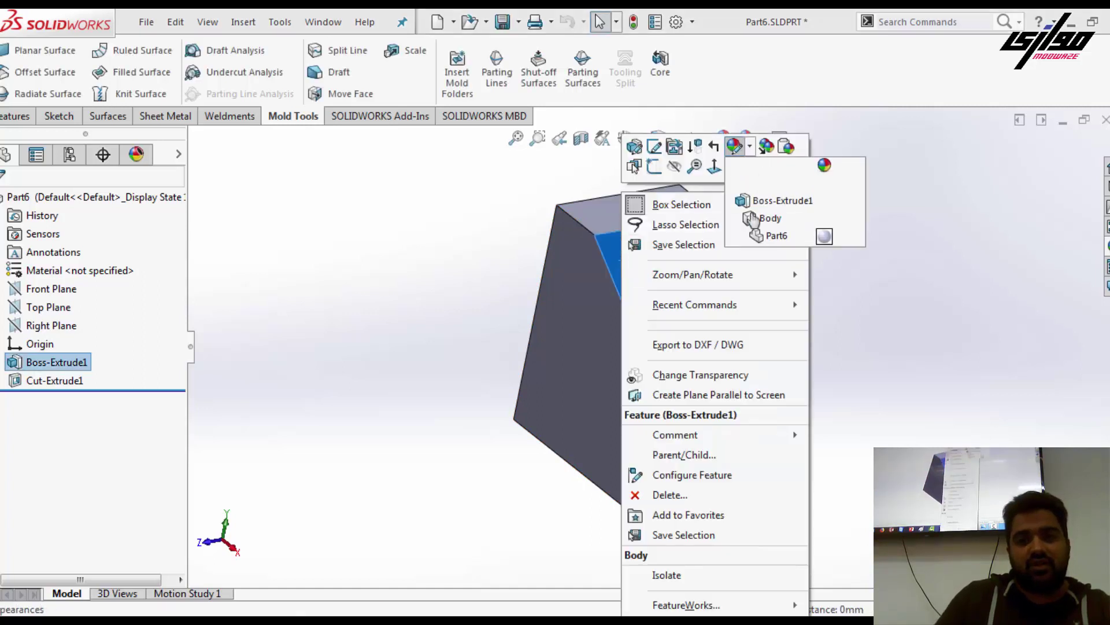
pyautogui.click(778, 237)
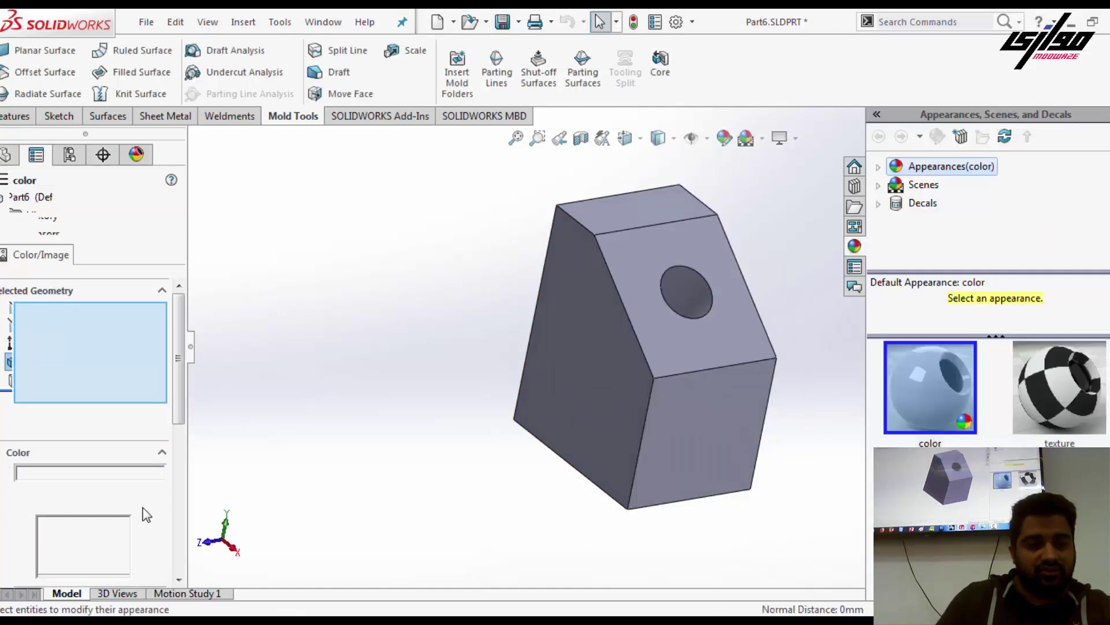
pyautogui.click(111, 546)
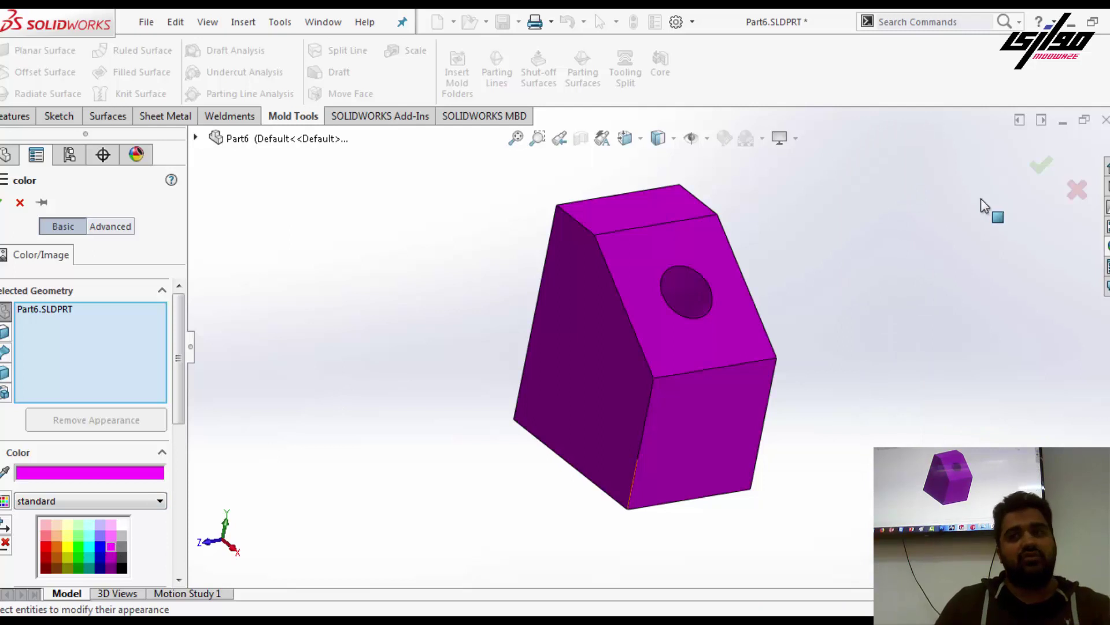
pyautogui.click(1040, 166)
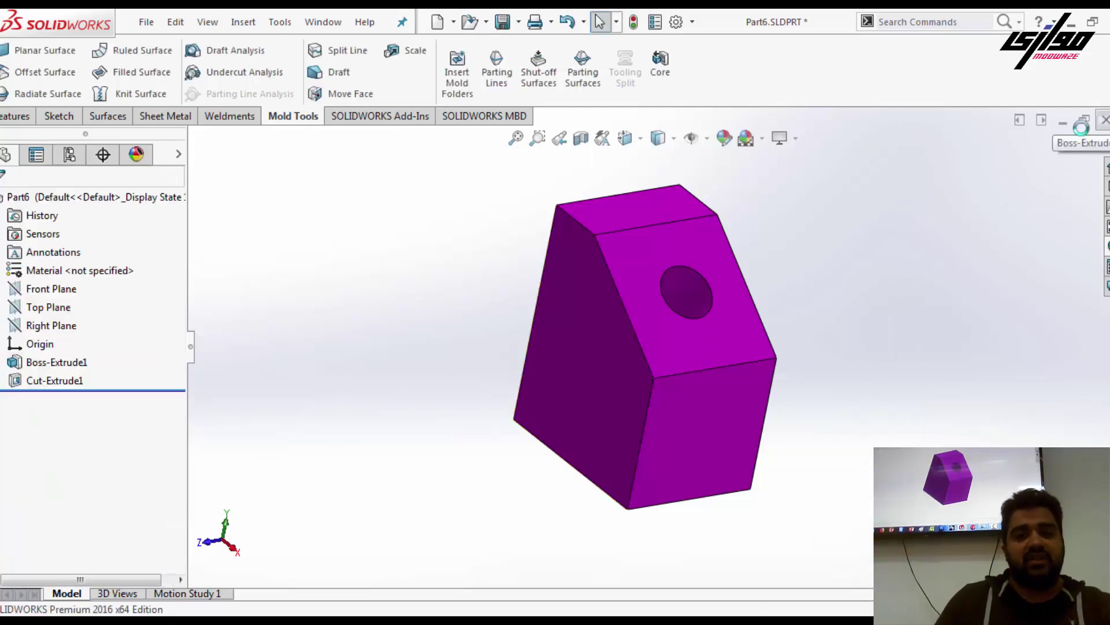
pyautogui.click(1105, 119)
pyautogui.click(535, 330)
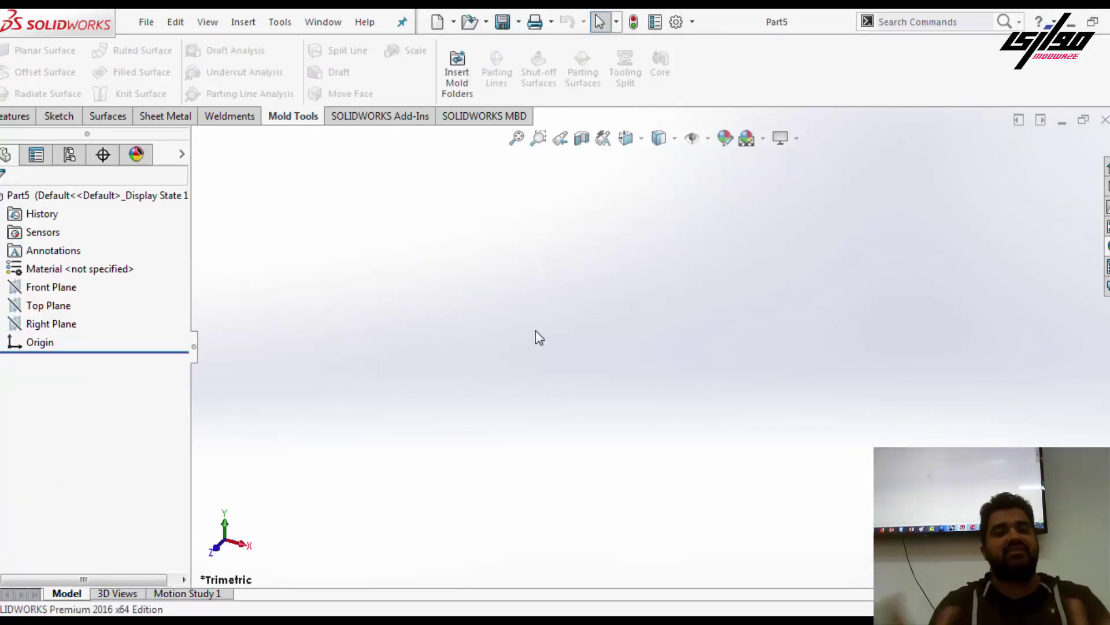
# - Start Sketch1 on Part5's Top Plane, picked from the FeatureManager tree
pyautogui.click(62, 116)
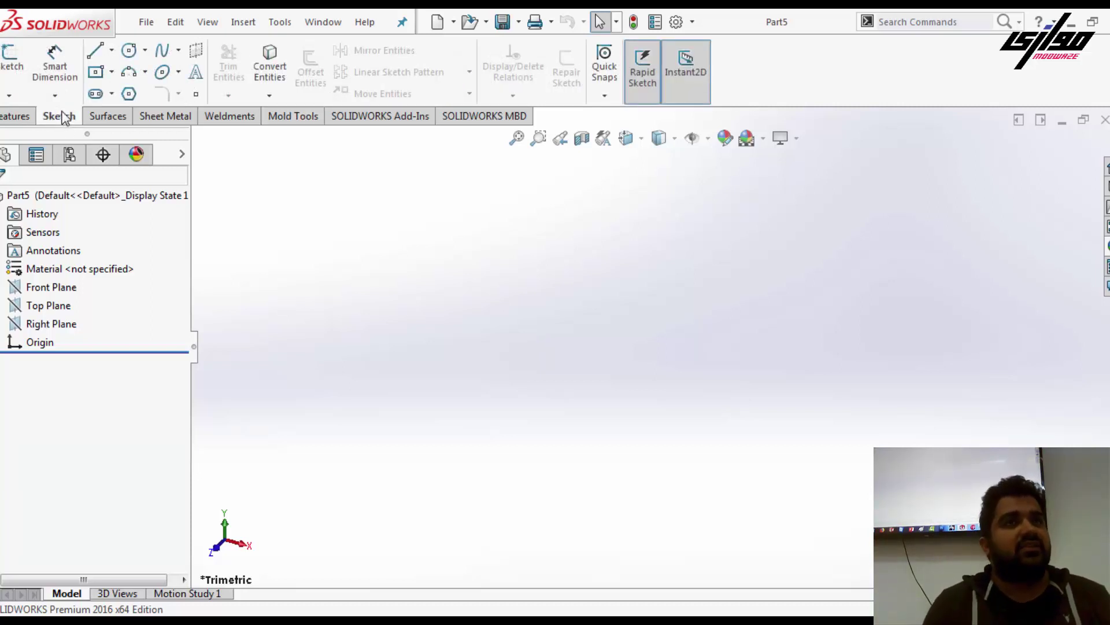
pyautogui.rightClick(58, 309)
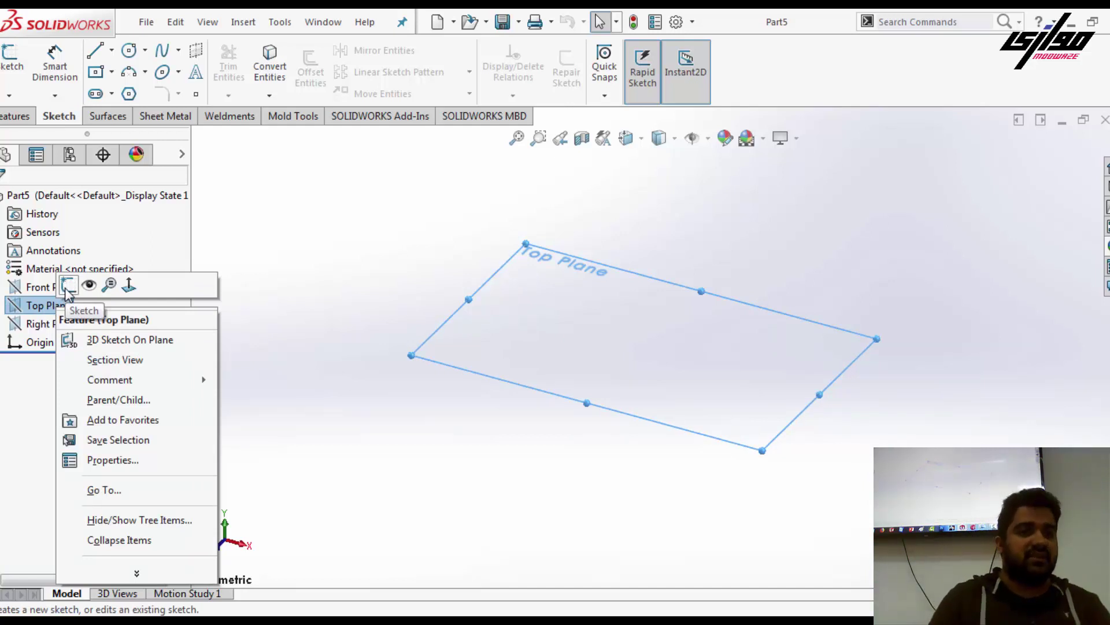
pyautogui.click(295, 250)
pyautogui.click(16, 81)
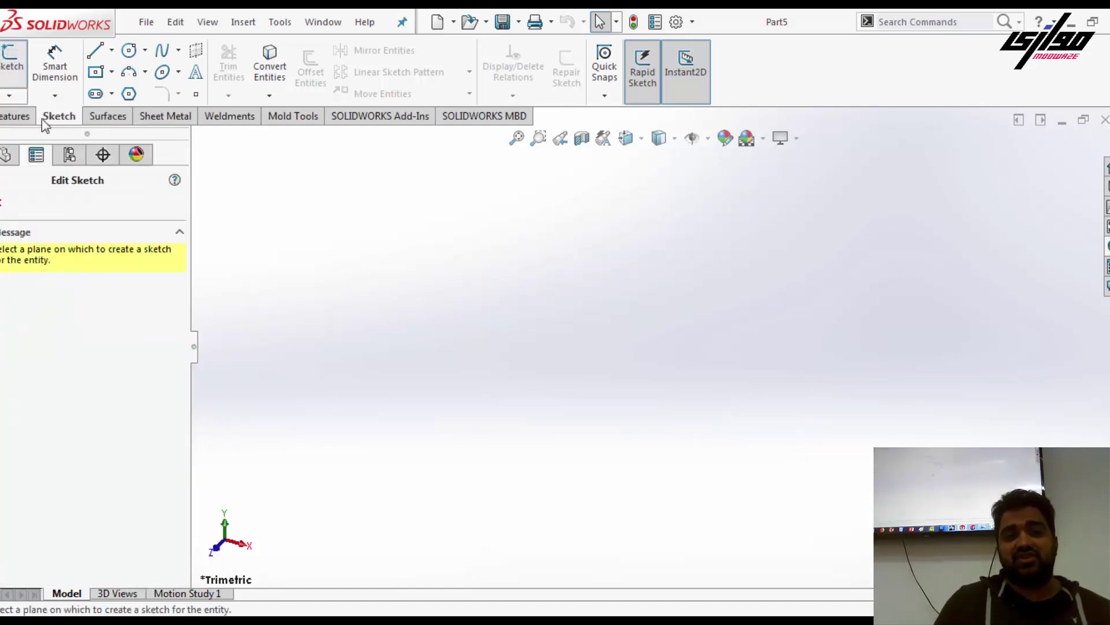
pyautogui.click(197, 139)
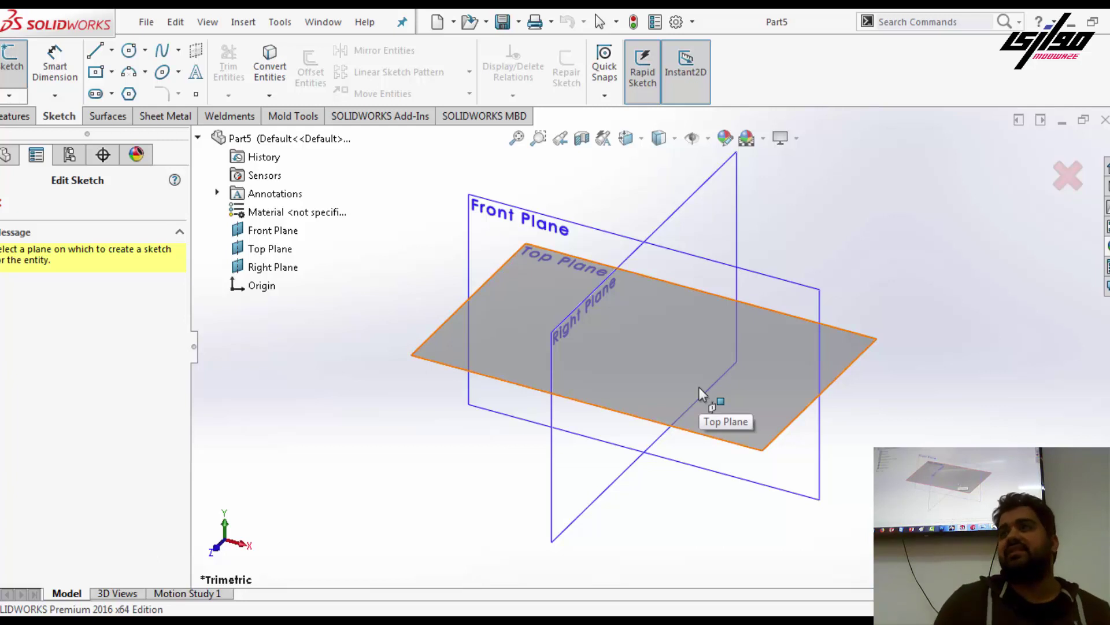
pyautogui.click(4, 165)
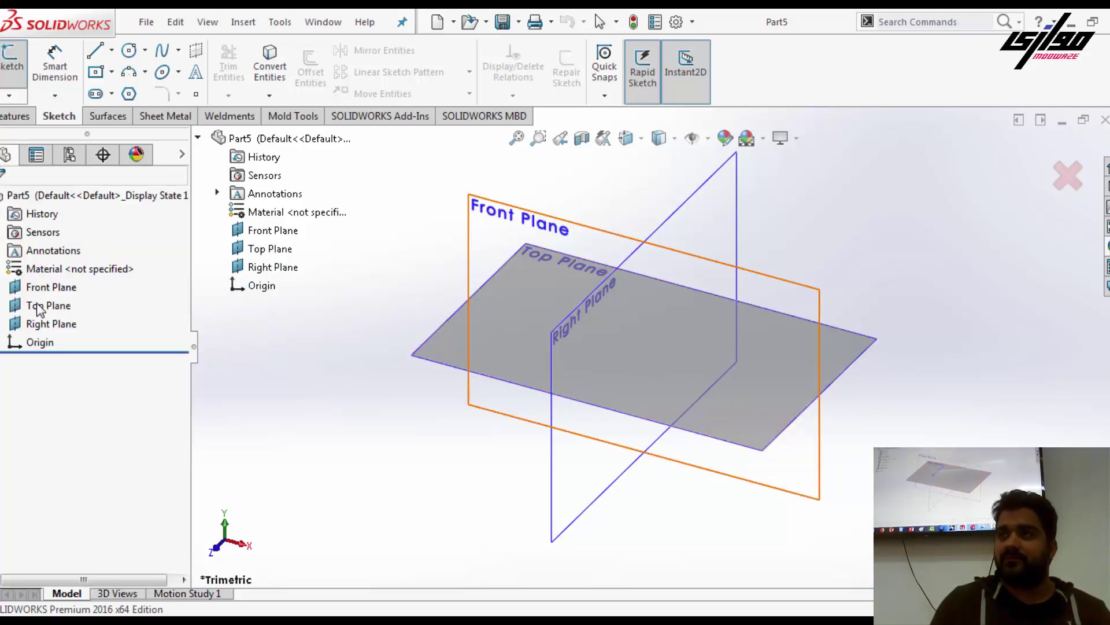
pyautogui.click(164, 296)
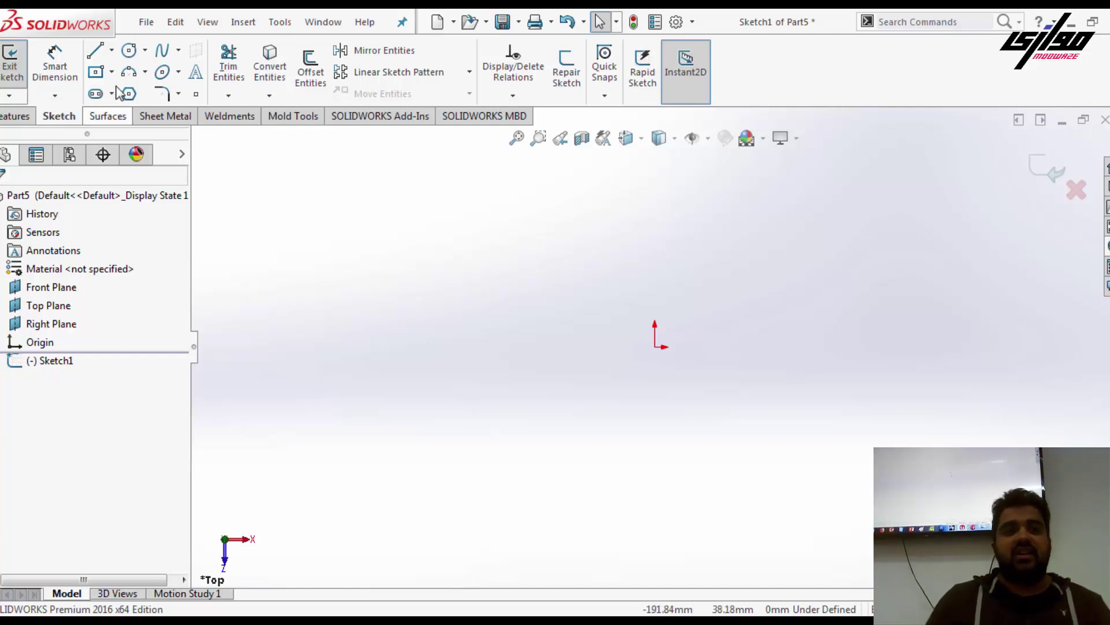
# - Draw three separate short diagonal lines across the Top Plane sketch
pyautogui.click(95, 51)
pyautogui.click(786, 244)
pyautogui.click(866, 167)
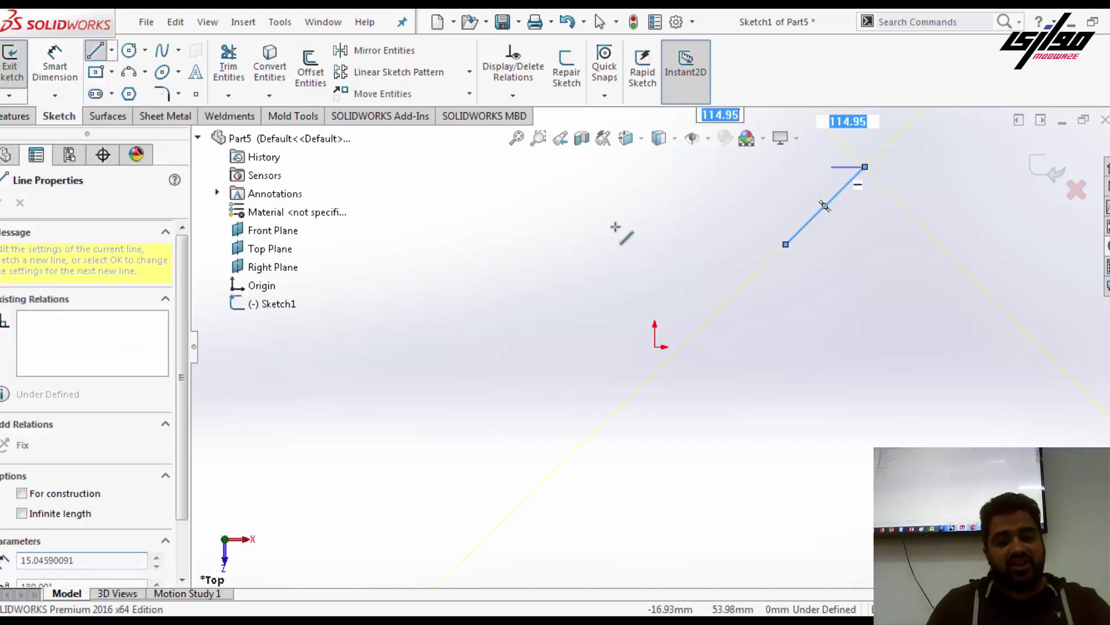
pyautogui.press('Escape')
pyautogui.press('l')
pyautogui.moveTo(585, 229); pyautogui.dragTo(669, 179)
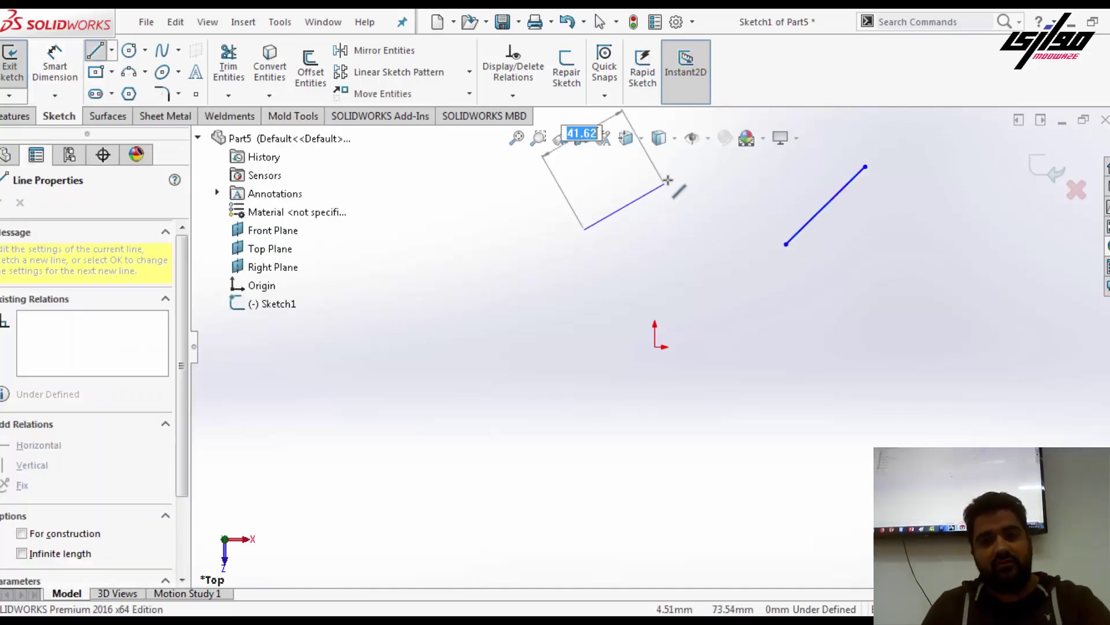
pyautogui.click(407, 229)
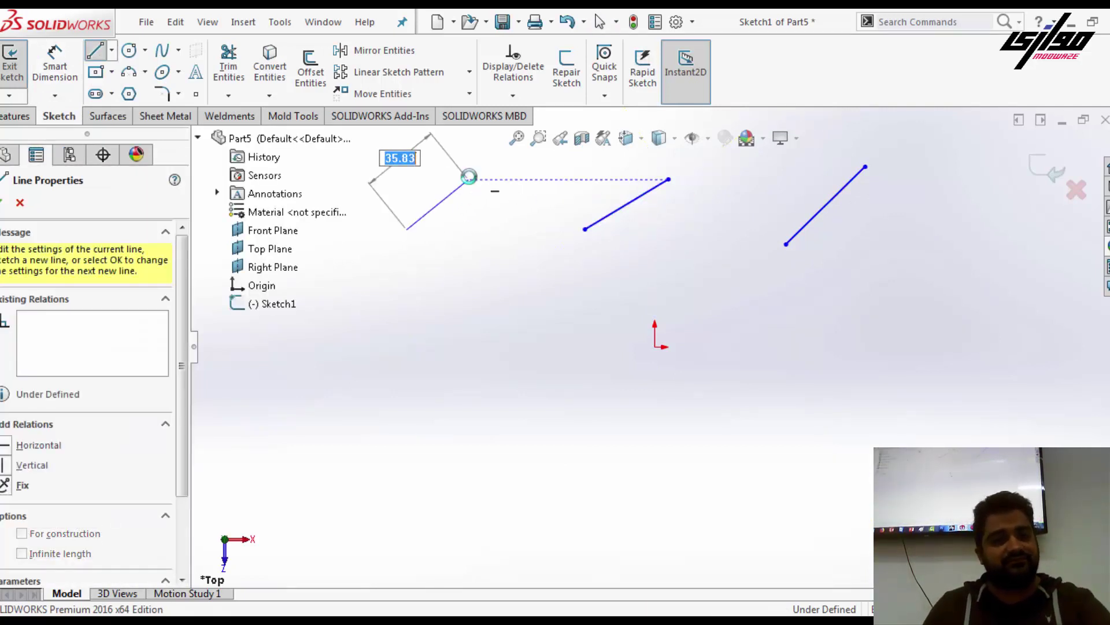
pyautogui.click(469, 180)
pyautogui.press('Escape')
pyautogui.scroll(2, 832, 272)
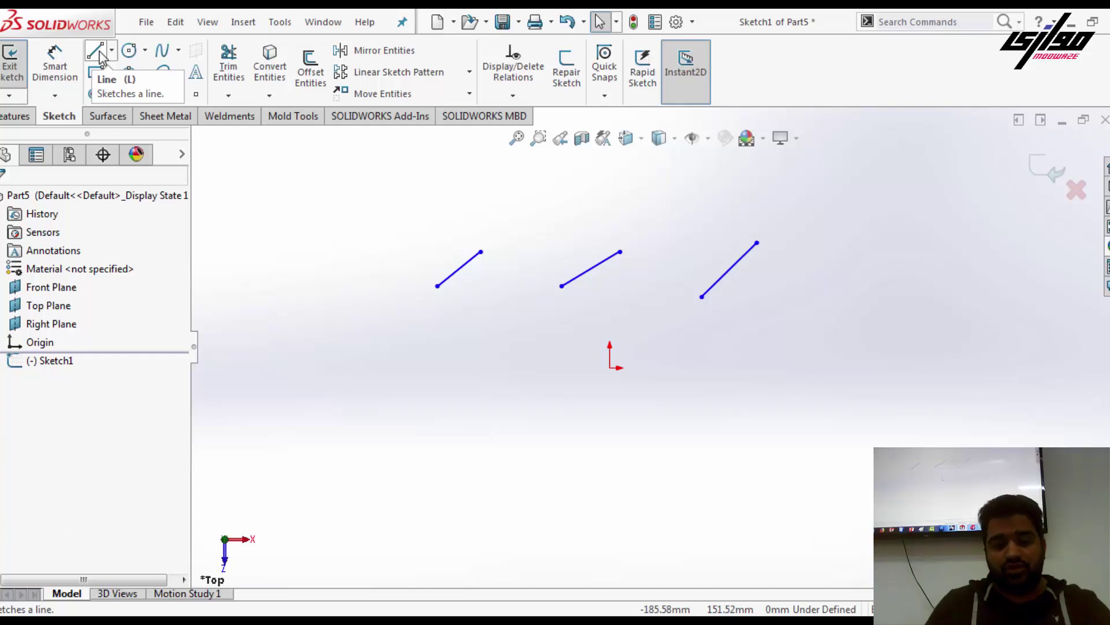
# - Draw a fourth long diagonal line at lower right, then delete it
pyautogui.press('l')
pyautogui.click(750, 380)
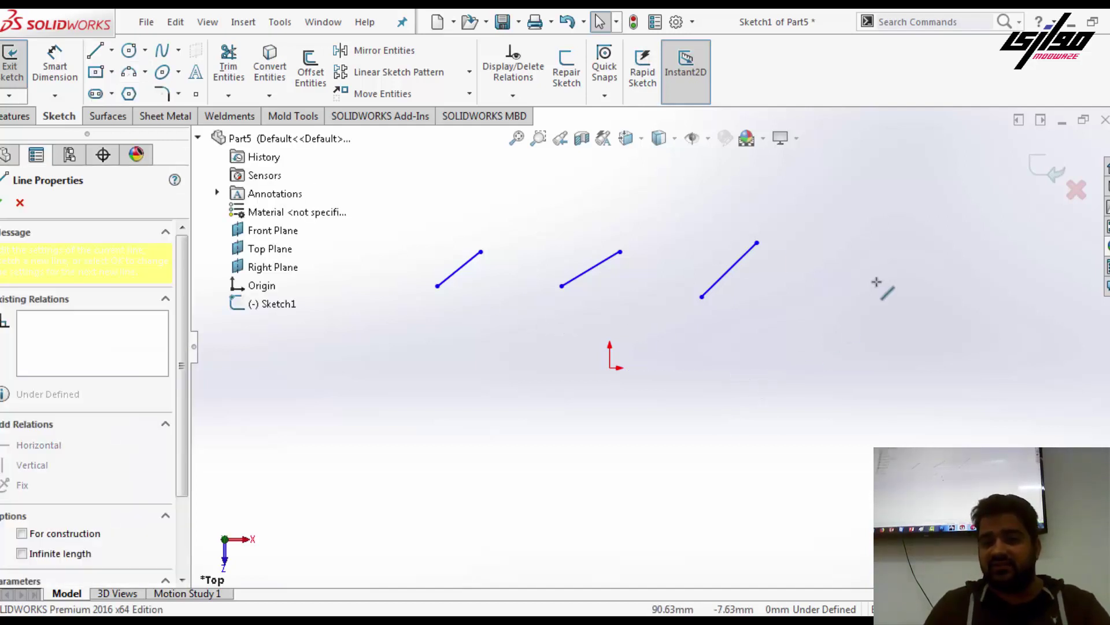
pyautogui.click(880, 277)
pyautogui.press('Escape')
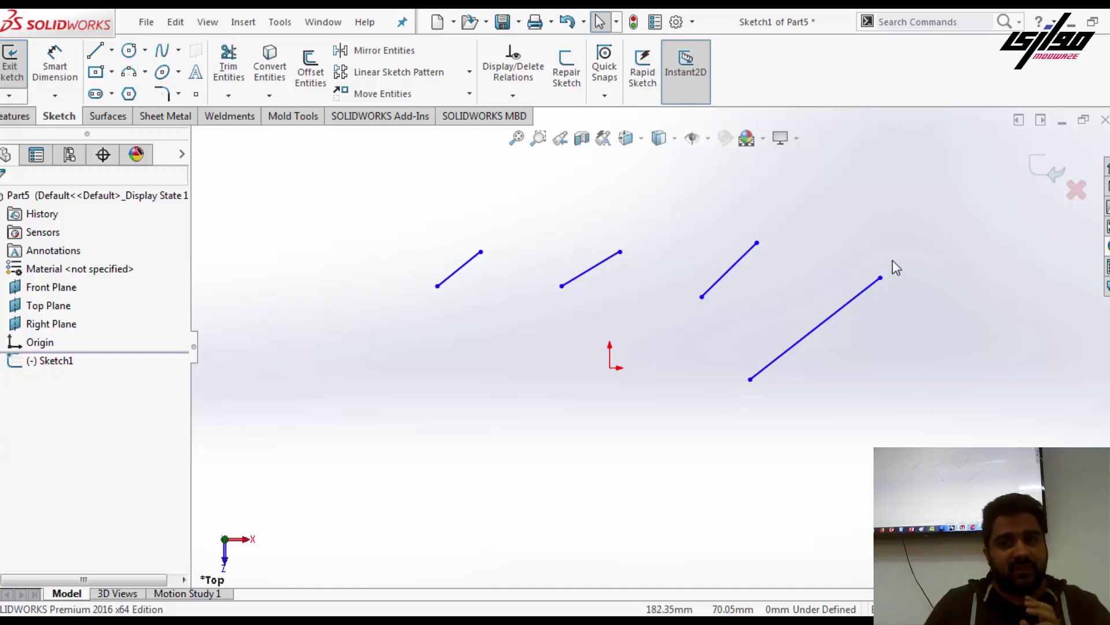
pyautogui.moveTo(894, 262); pyautogui.dragTo(819, 322)
pyautogui.press('Delete')
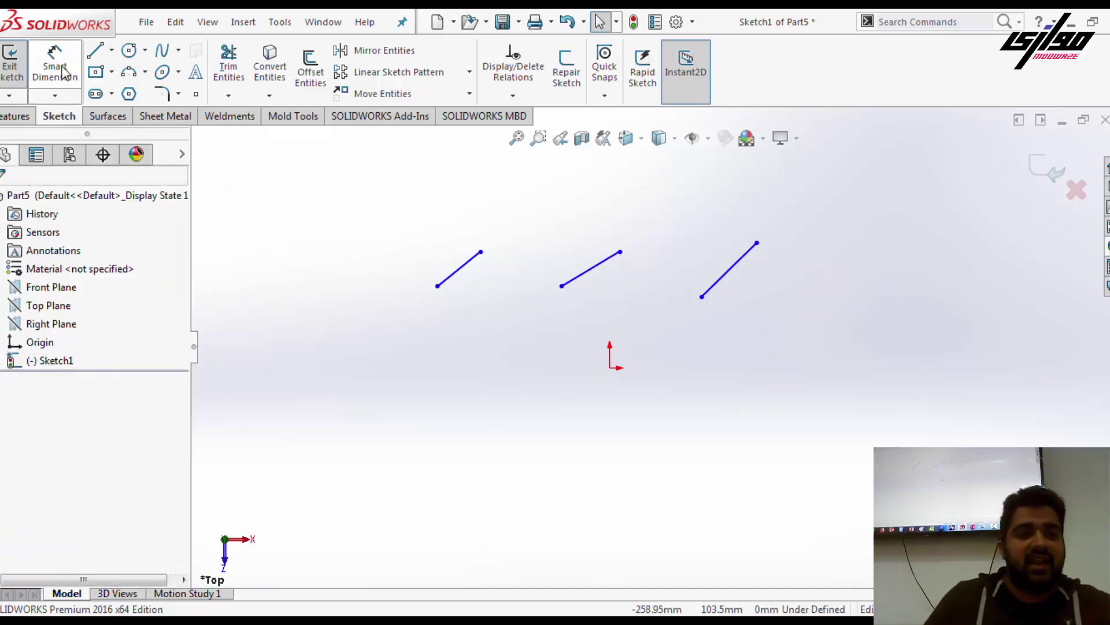
# - Add a 50 mm length dimension to the rightmost slanted line
pyautogui.click(63, 73)
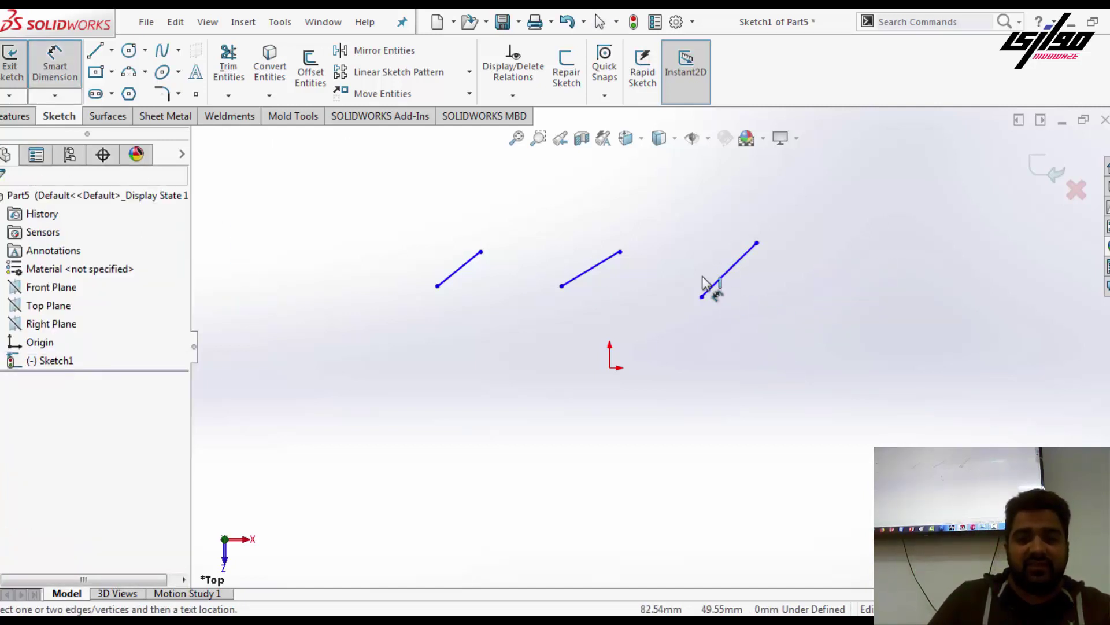
pyautogui.click(716, 283)
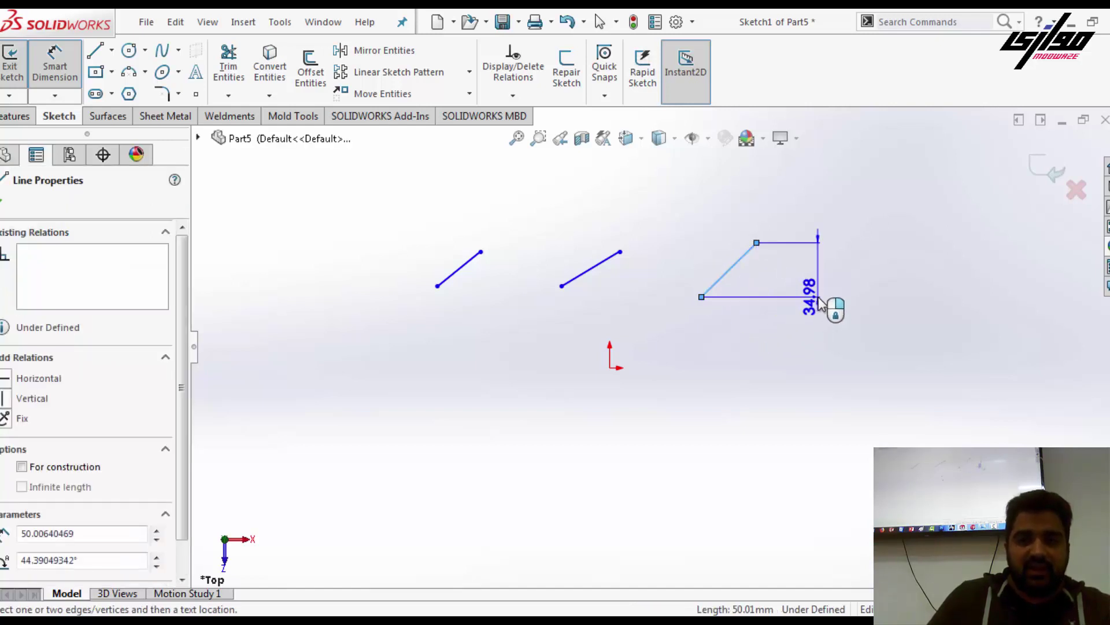
pyautogui.click(803, 326)
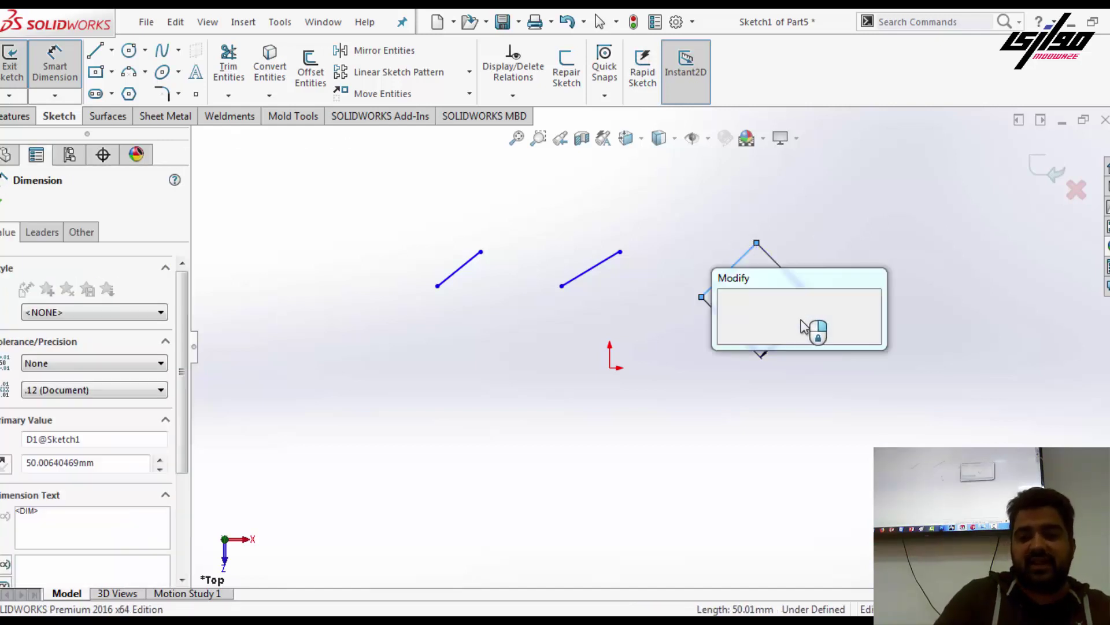
pyautogui.write('50')
pyautogui.press('Return')
pyautogui.scroll(-3, 764, 280)
pyautogui.press('Escape')
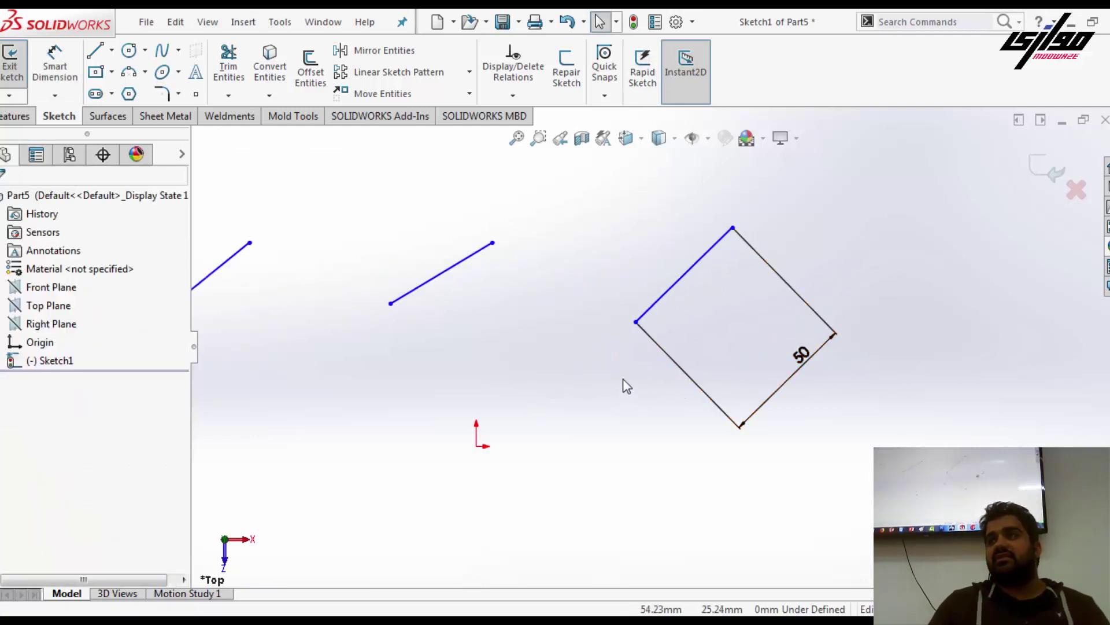
# - Draw a horizontal construction centerline rightward from the origin
pyautogui.click(111, 50)
pyautogui.click(139, 94)
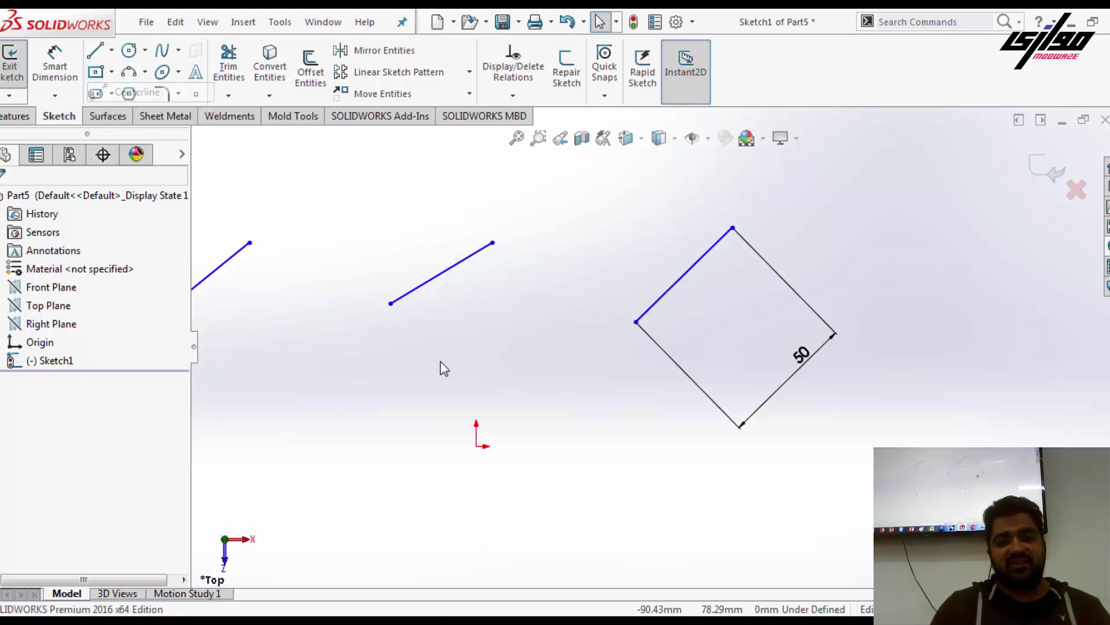
pyautogui.click(476, 446)
pyautogui.click(649, 446)
pyautogui.press('Escape')
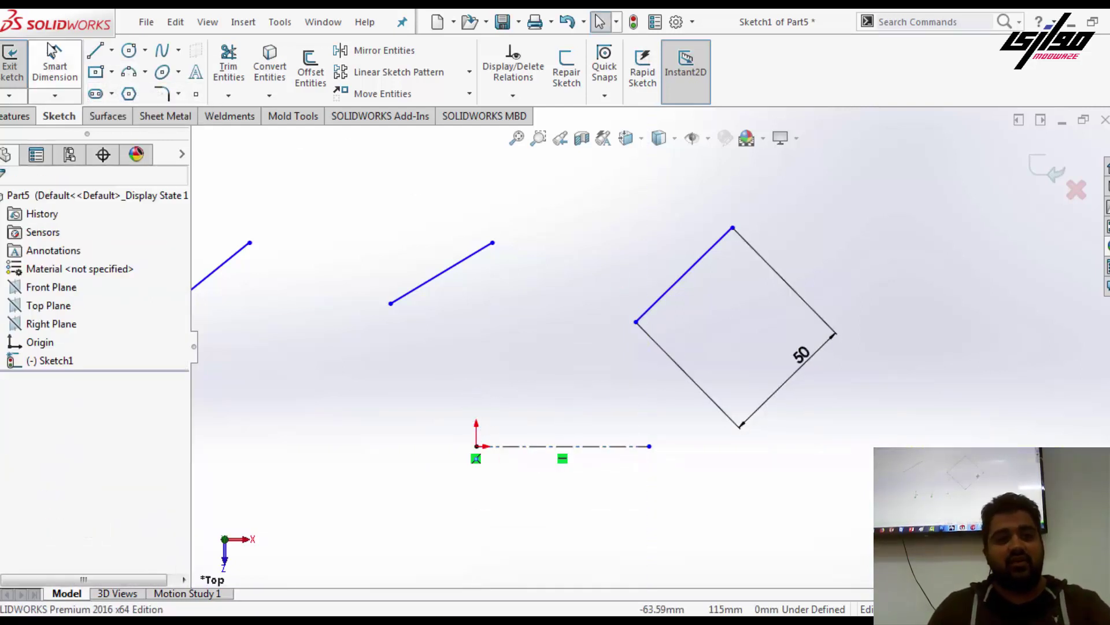
# - Dimension the 50 mm line at 45° to the centerline
pyautogui.click(54, 58)
pyautogui.click(661, 305)
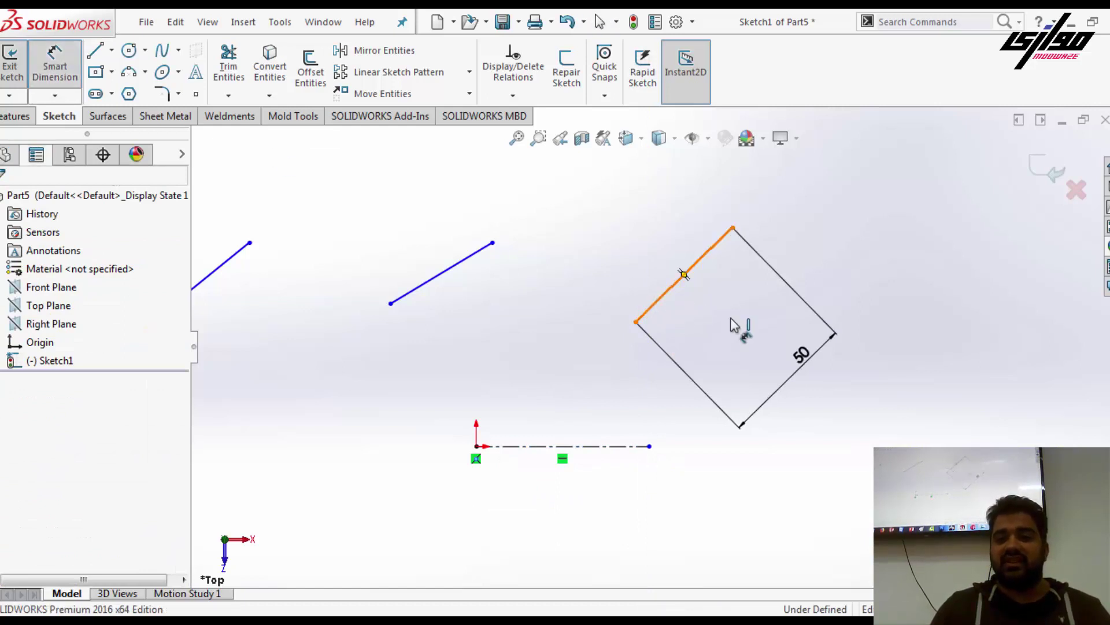
pyautogui.click(575, 446)
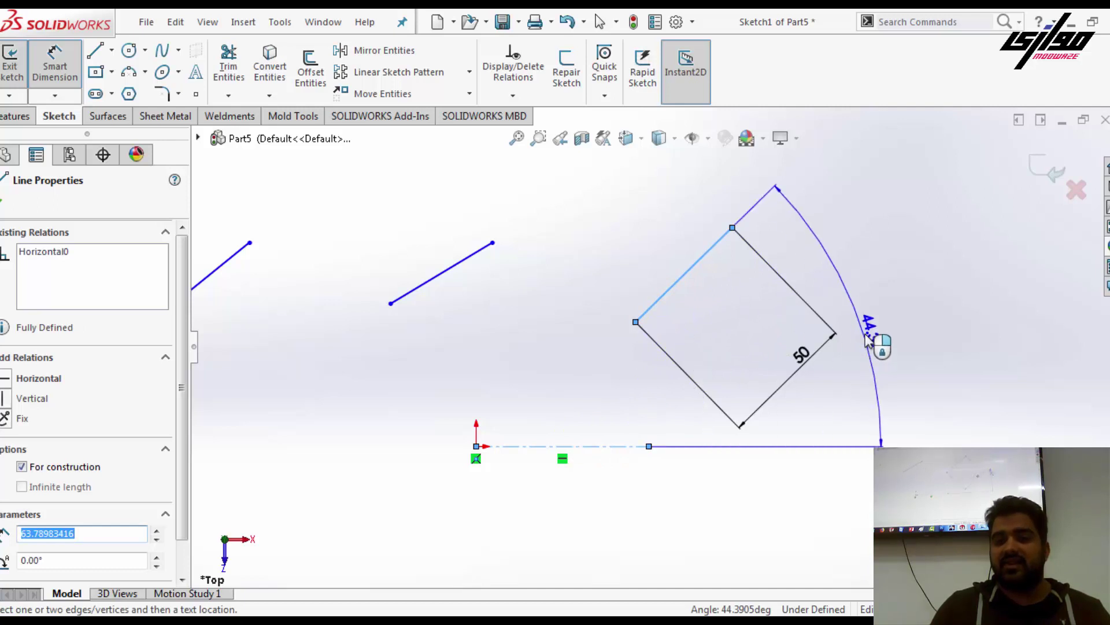
pyautogui.click(801, 352)
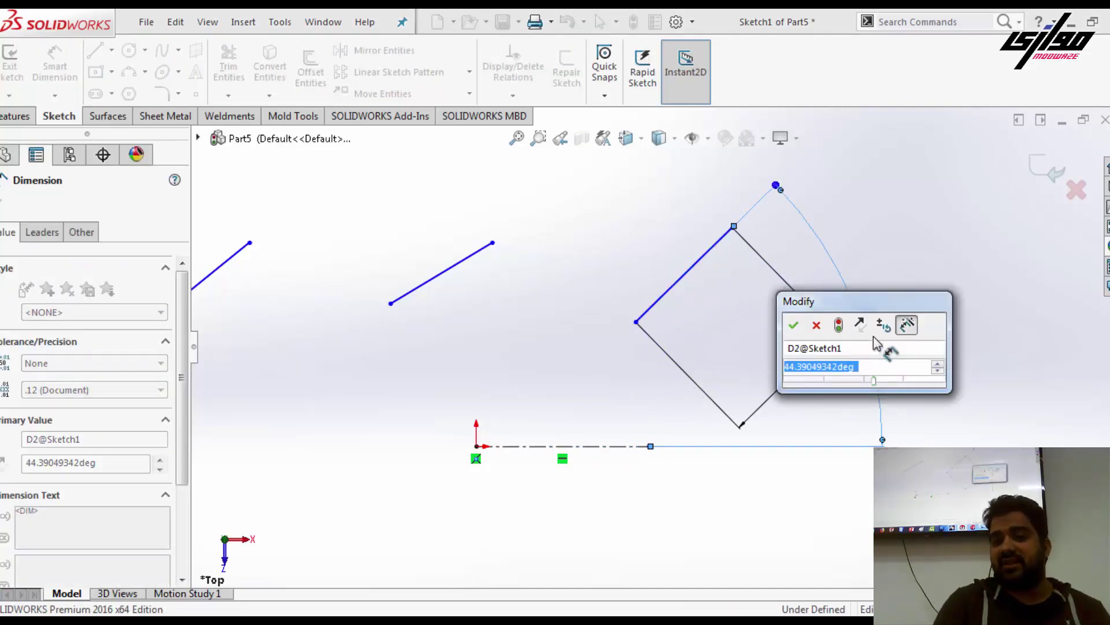
pyautogui.write('45')
pyautogui.press('Return')
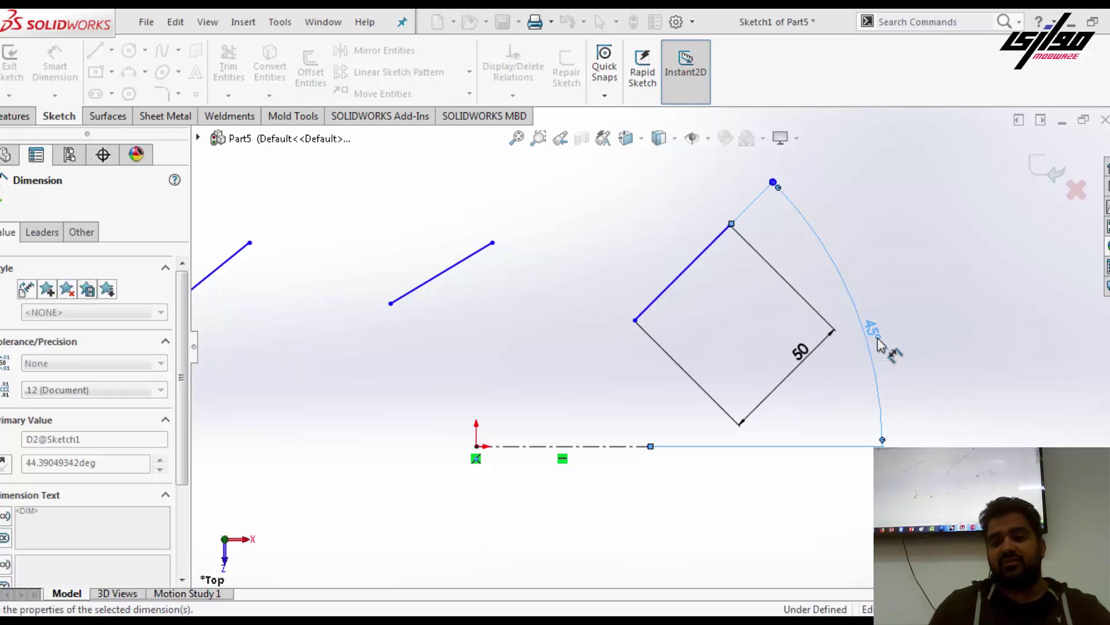
pyautogui.press('Escape')
pyautogui.press('Escape')
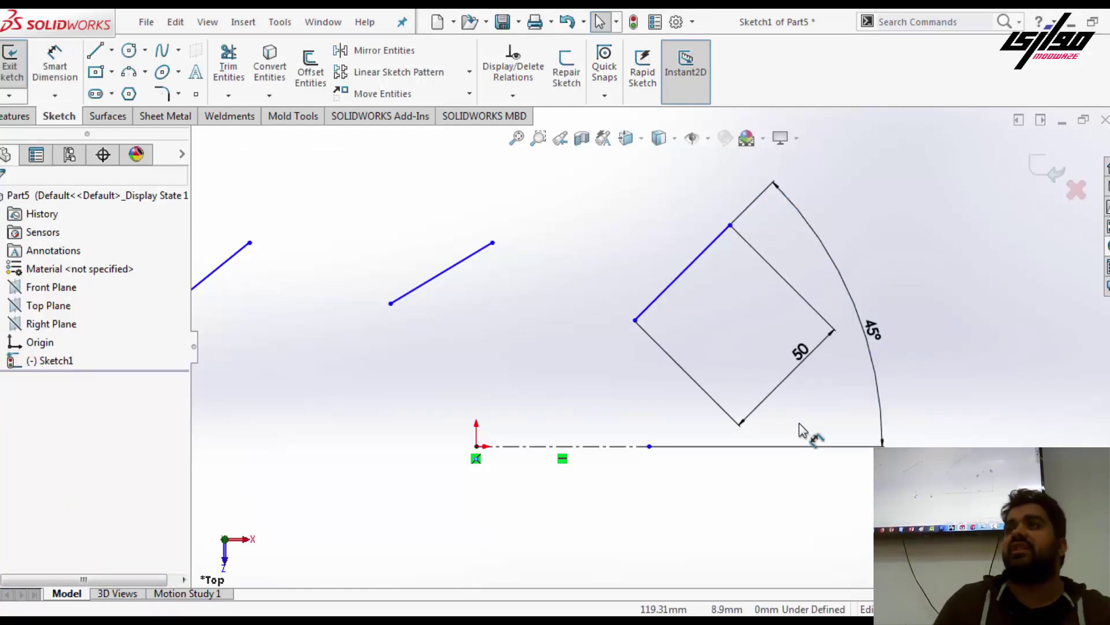
# - Drag the square and swing the loose line's endpoint, then undo moving the square onto the origin
pyautogui.moveTo(635, 322)
pyautogui.mouseDown()
pyautogui.moveTo(522, 349)
pyautogui.moveTo(664, 272)
pyautogui.mouseUp()
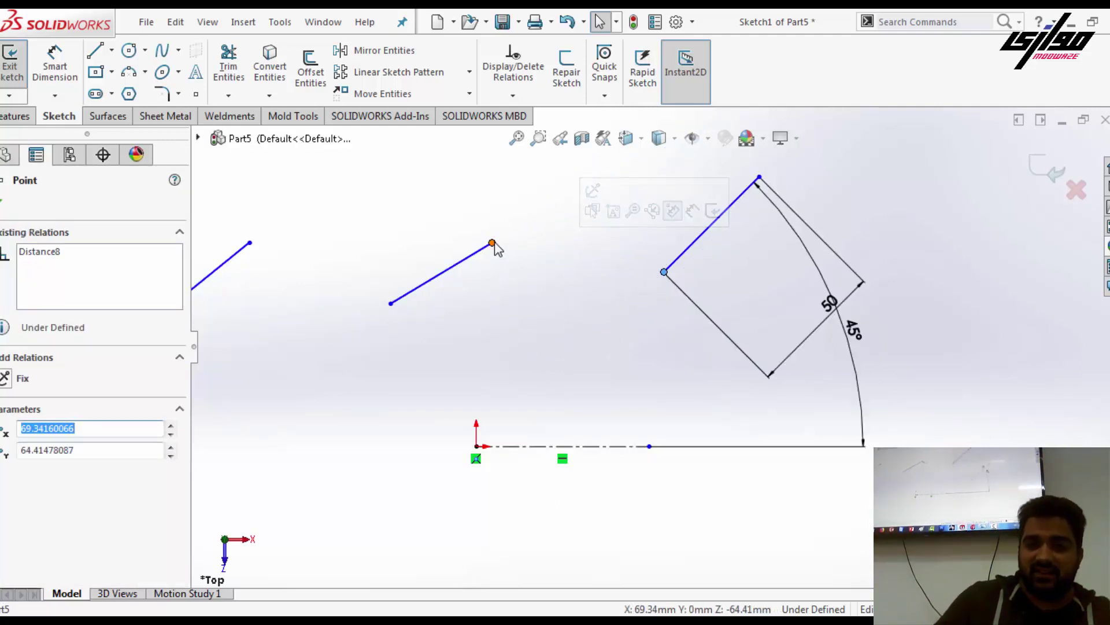
pyautogui.moveTo(492, 244)
pyautogui.mouseDown()
pyautogui.moveTo(431, 191)
pyautogui.moveTo(442, 196)
pyautogui.mouseUp()
pyautogui.click(553, 277)
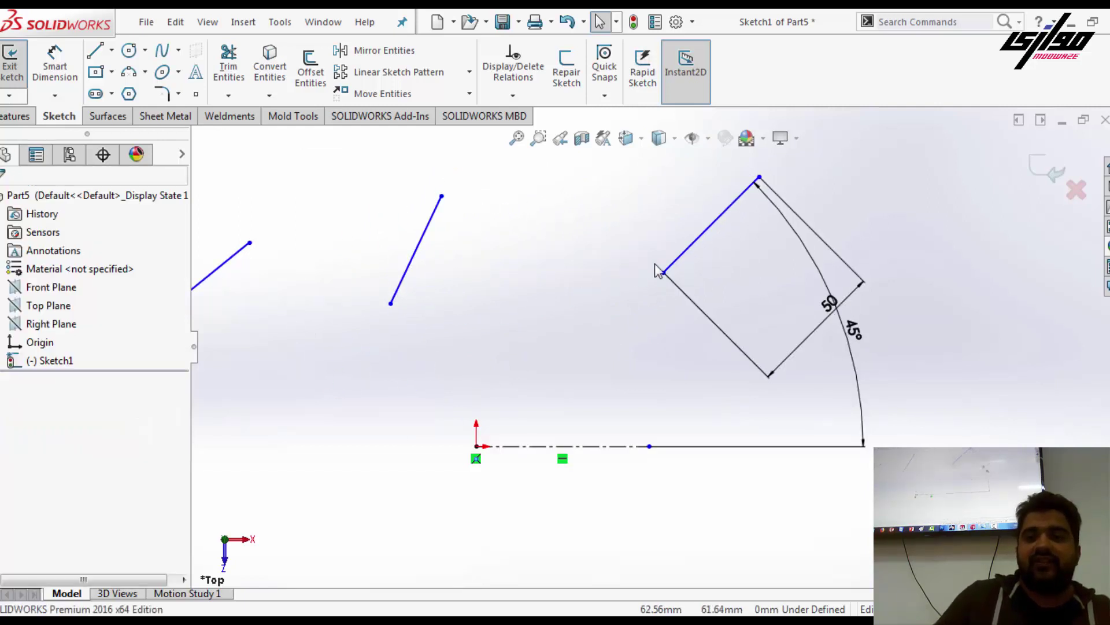
pyautogui.moveTo(665, 278)
pyautogui.mouseDown()
pyautogui.moveTo(538, 370)
pyautogui.moveTo(549, 358)
pyautogui.moveTo(475, 445)
pyautogui.mouseUp()
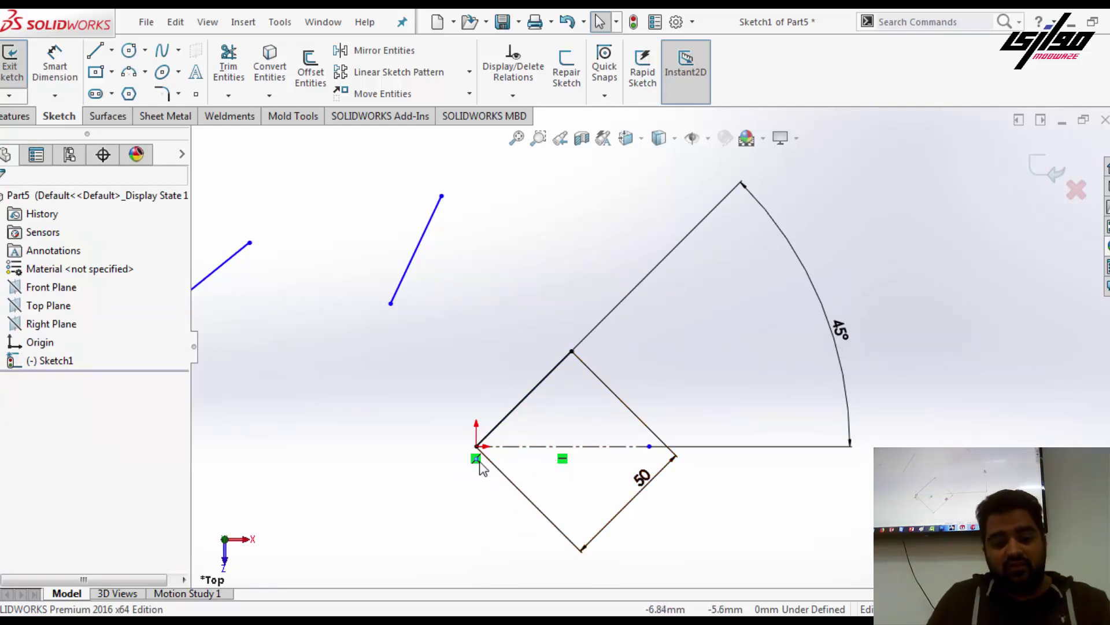
pyautogui.hotkey('ctrl', 'z')
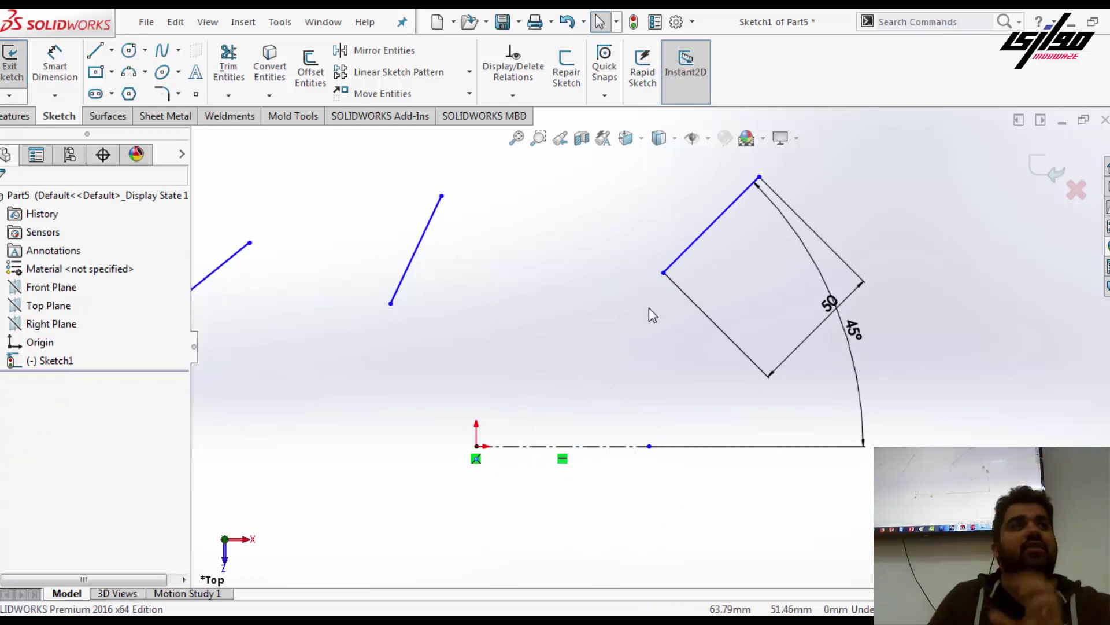
pyautogui.click(55, 65)
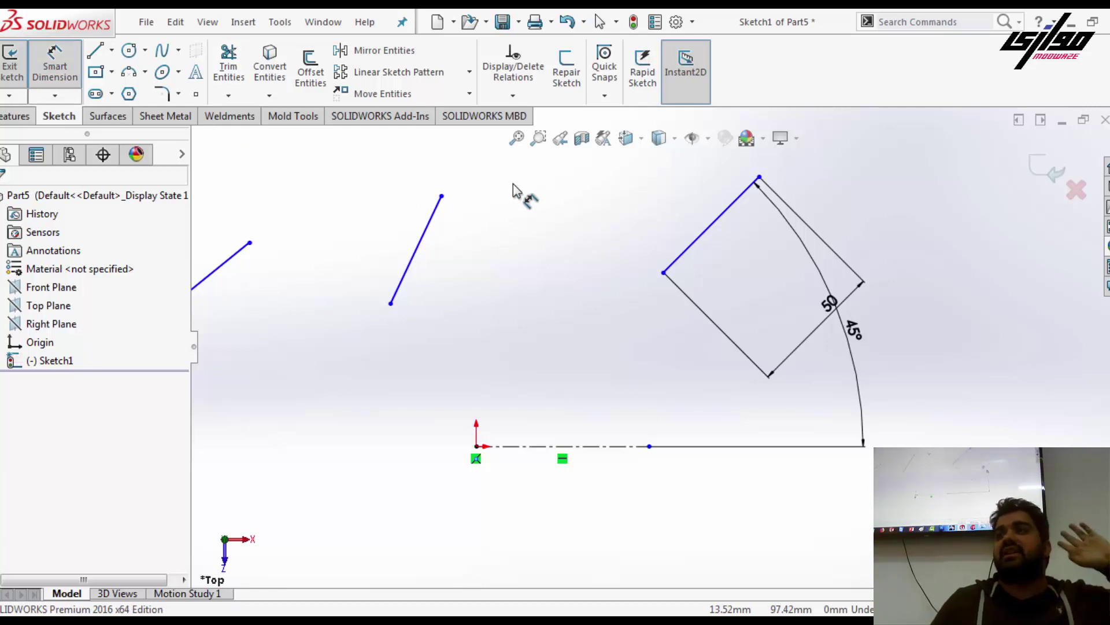
# - Dimension the square's left corner 60 mm vertically from the origin
pyautogui.click(665, 273)
pyautogui.click(476, 445)
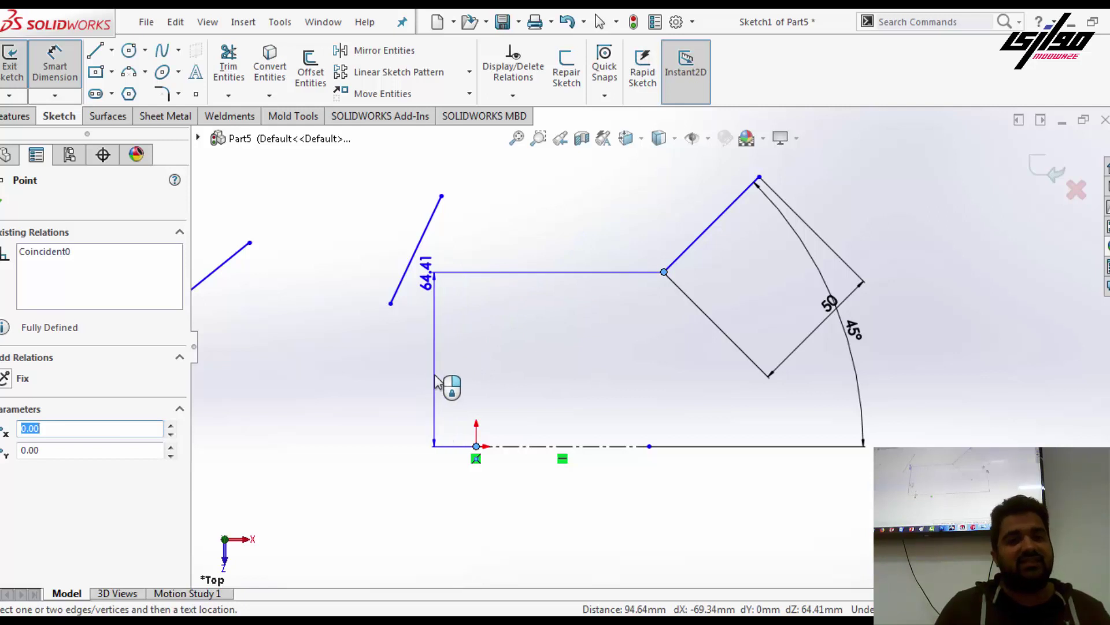
pyautogui.click(454, 373)
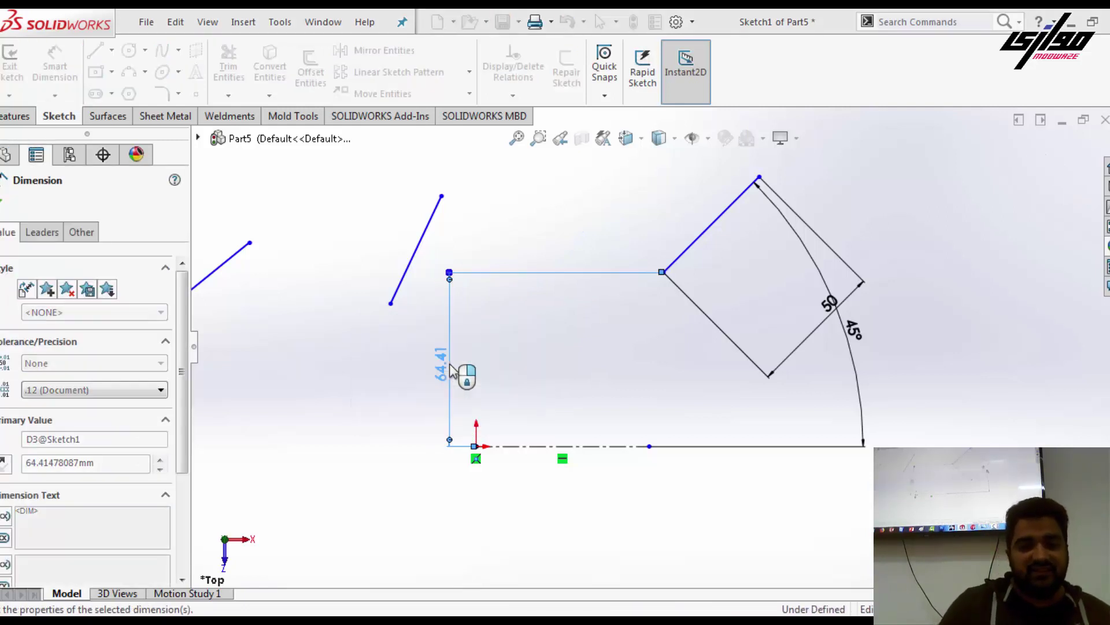
pyautogui.write('60')
pyautogui.press('Return')
# - Add a 60 mm horizontal dimension from the origin to the square's left corner
pyautogui.click(477, 446)
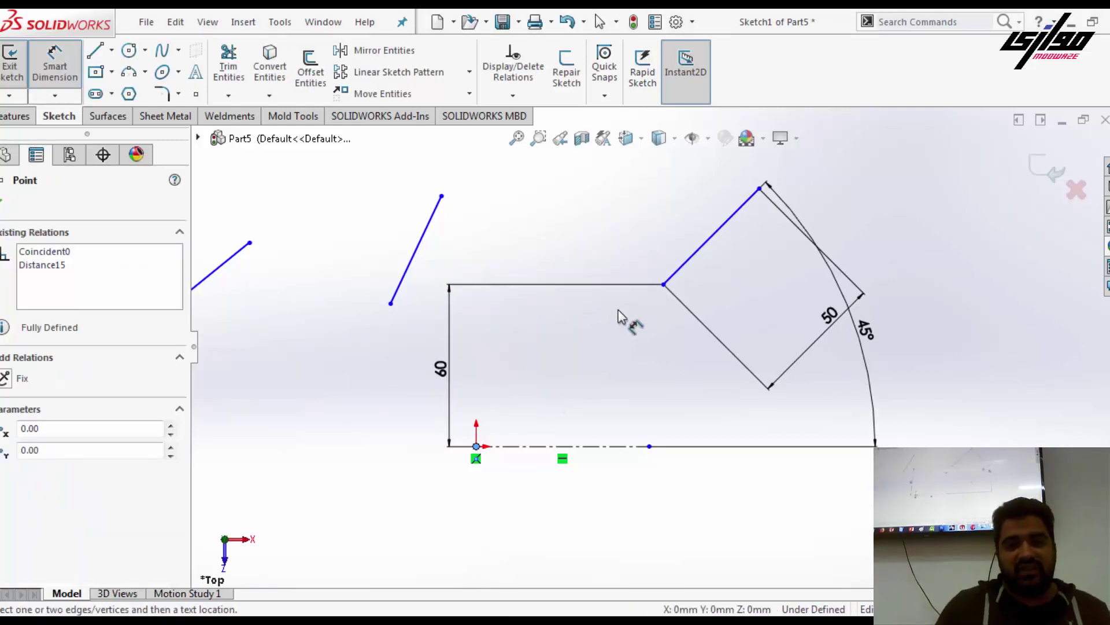
pyautogui.click(664, 284)
pyautogui.click(595, 218)
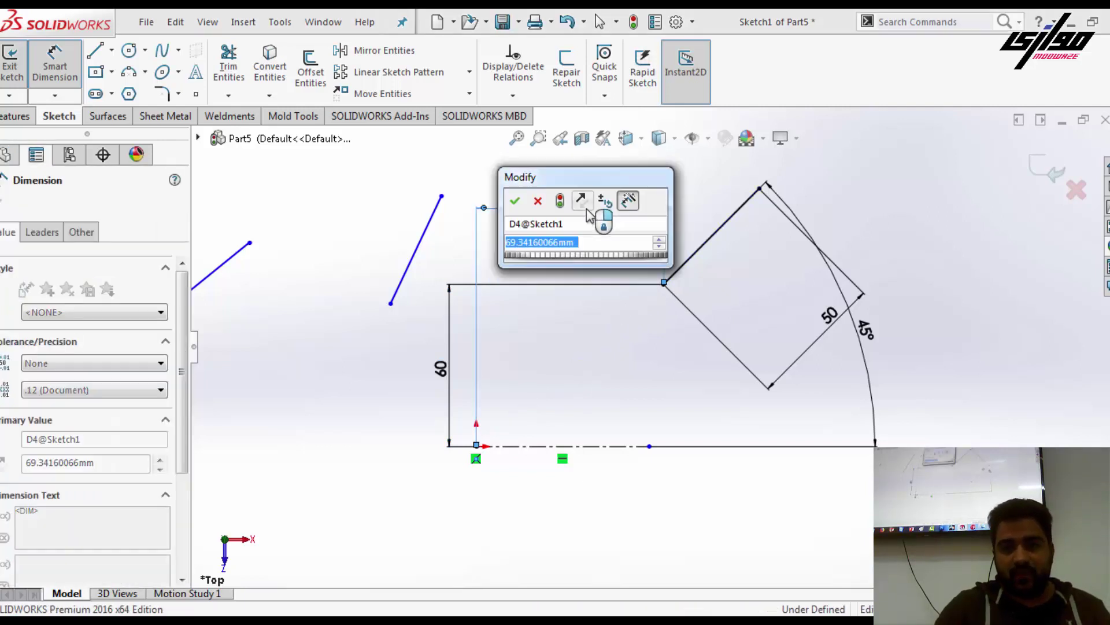
pyautogui.write('60')
pyautogui.press('Return')
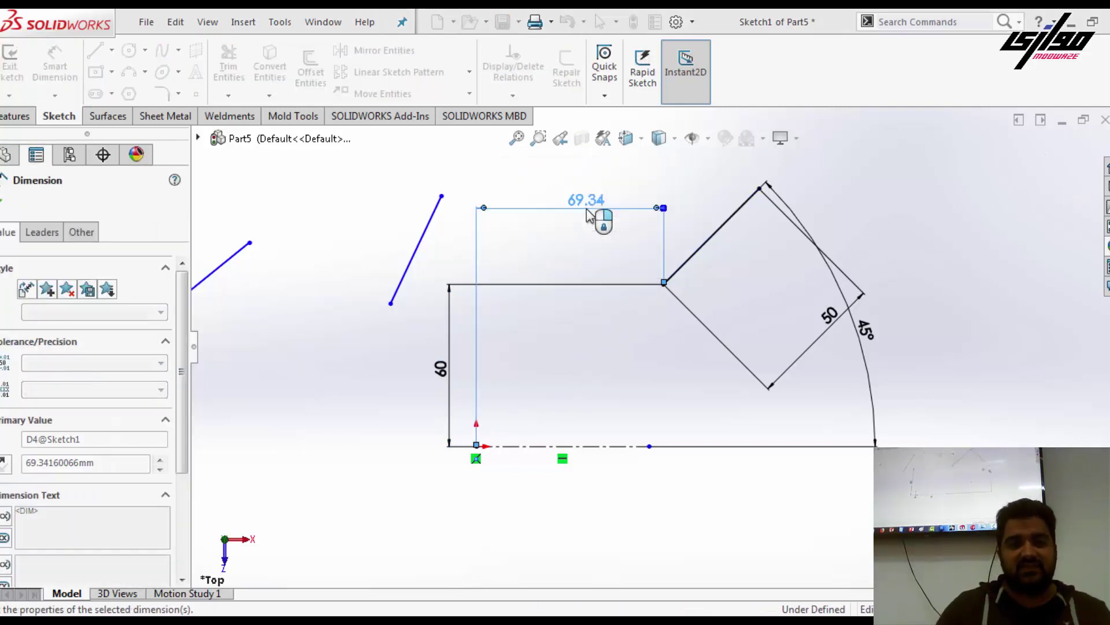
pyautogui.press('Escape')
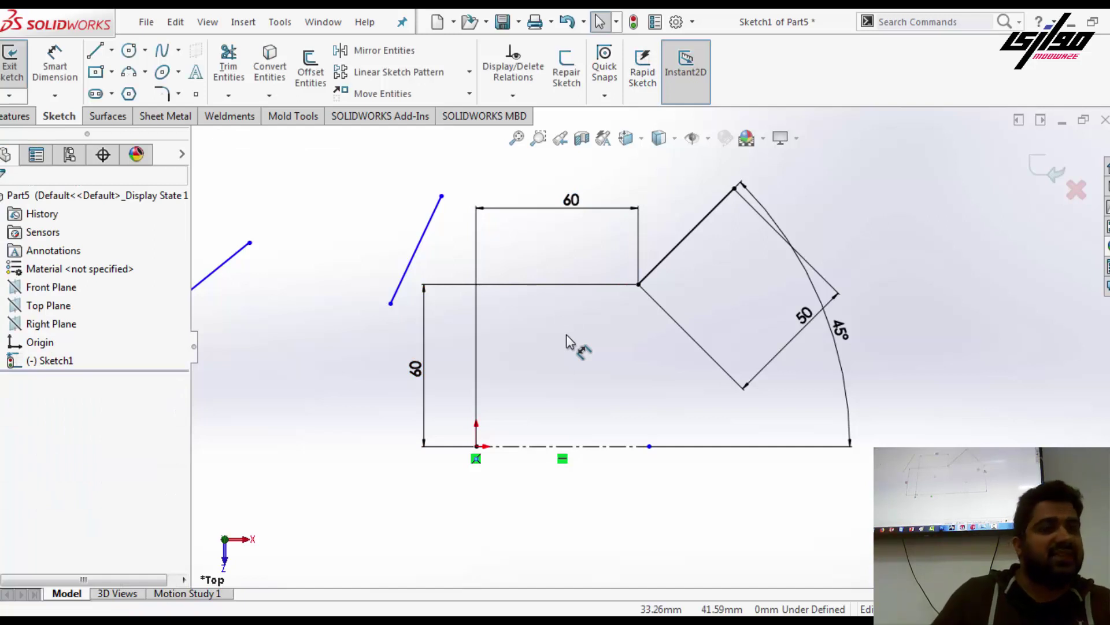
pyautogui.scroll(3, 570, 342)
pyautogui.scroll(2, 471, 315)
# - Snap the loose line's endpoint onto the origin and dimension its angle to the centerline as 150°
pyautogui.moveTo(529, 259); pyautogui.dragTo(551, 404)
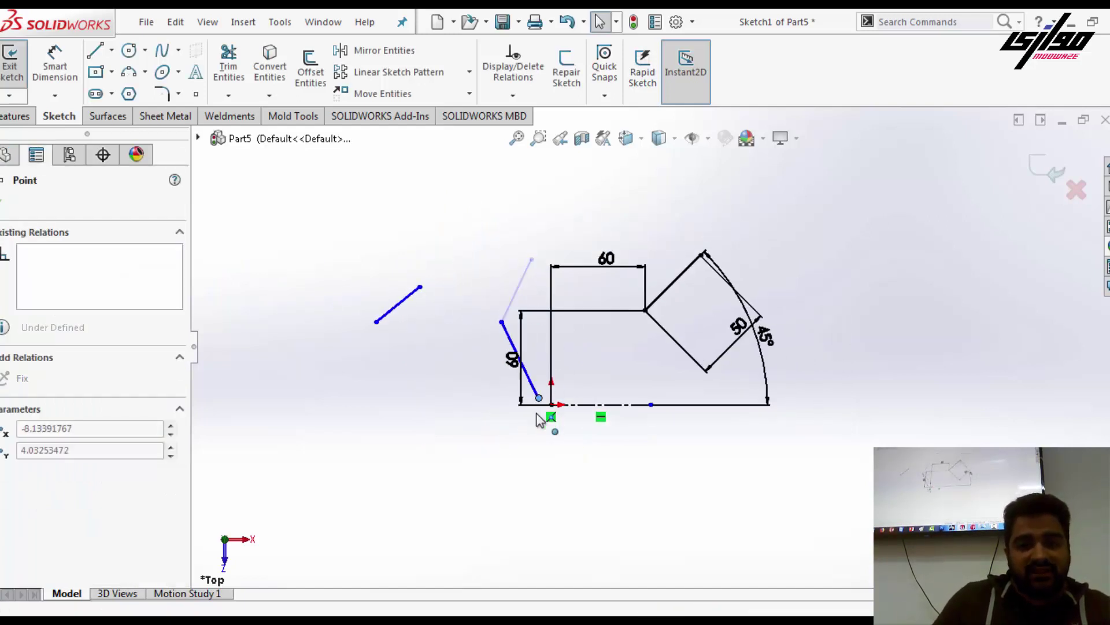
pyautogui.scroll(-2, 495, 419)
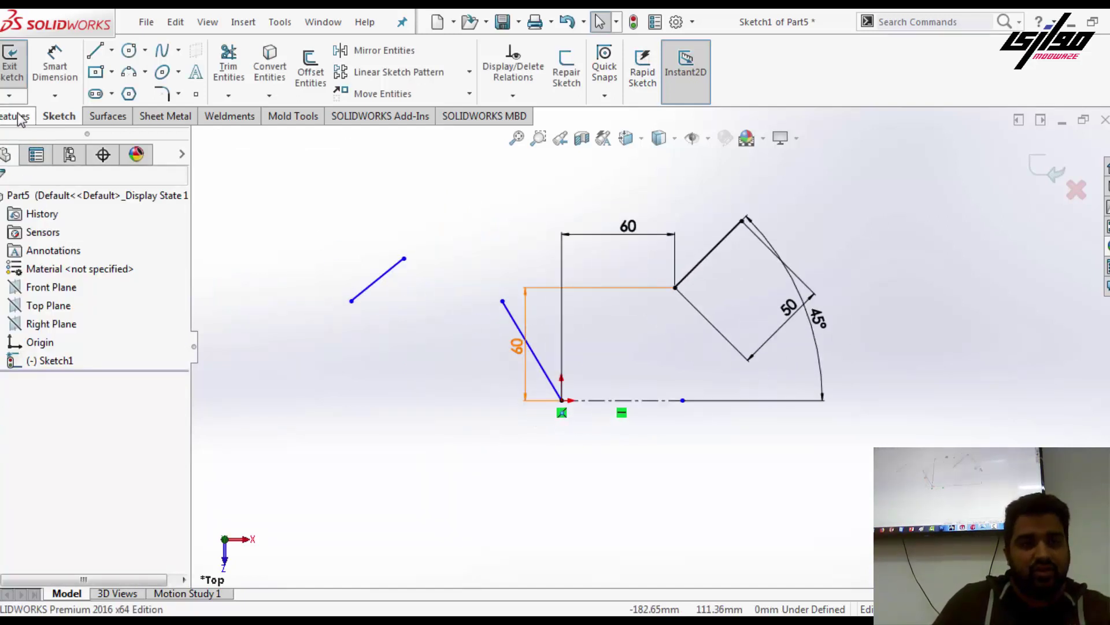
pyautogui.press('d')
pyautogui.click(554, 386)
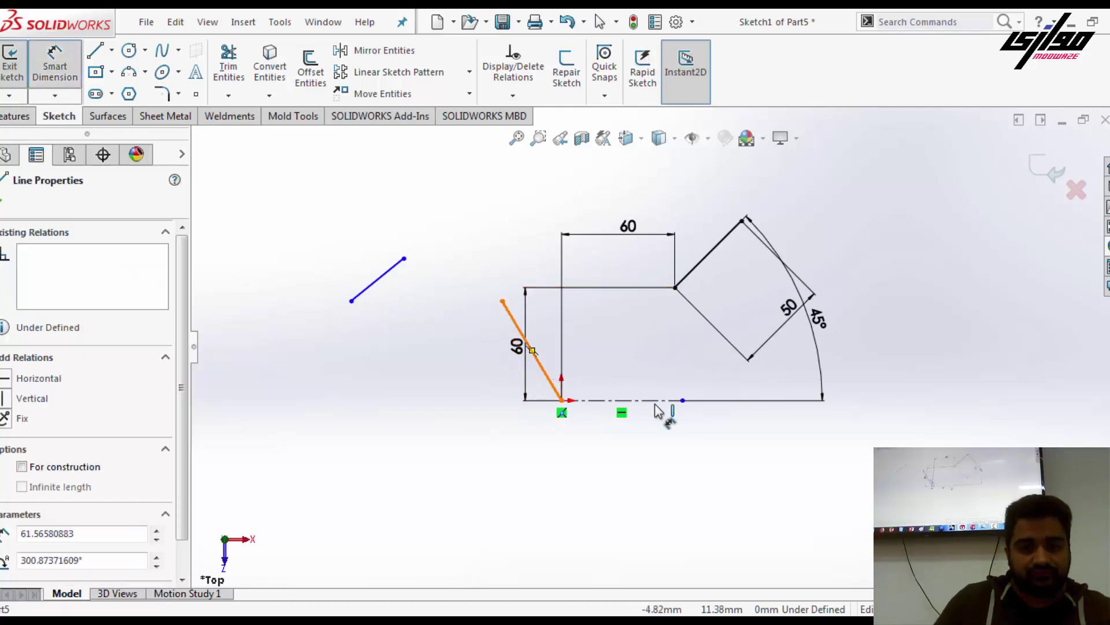
pyautogui.click(649, 401)
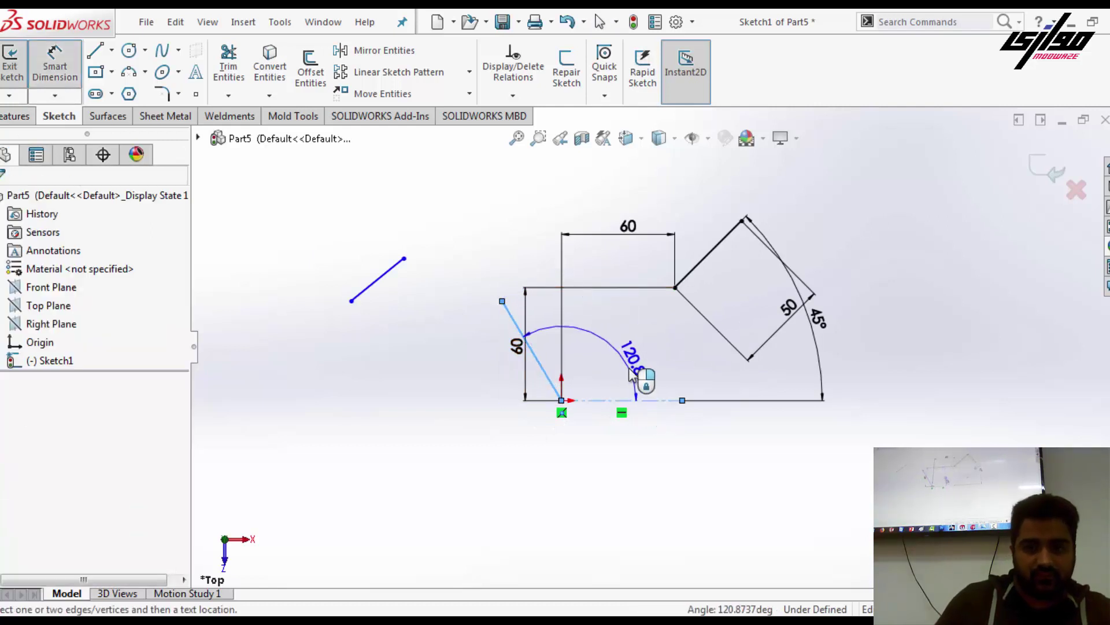
pyautogui.click(641, 378)
pyautogui.write('150')
pyautogui.press('Return')
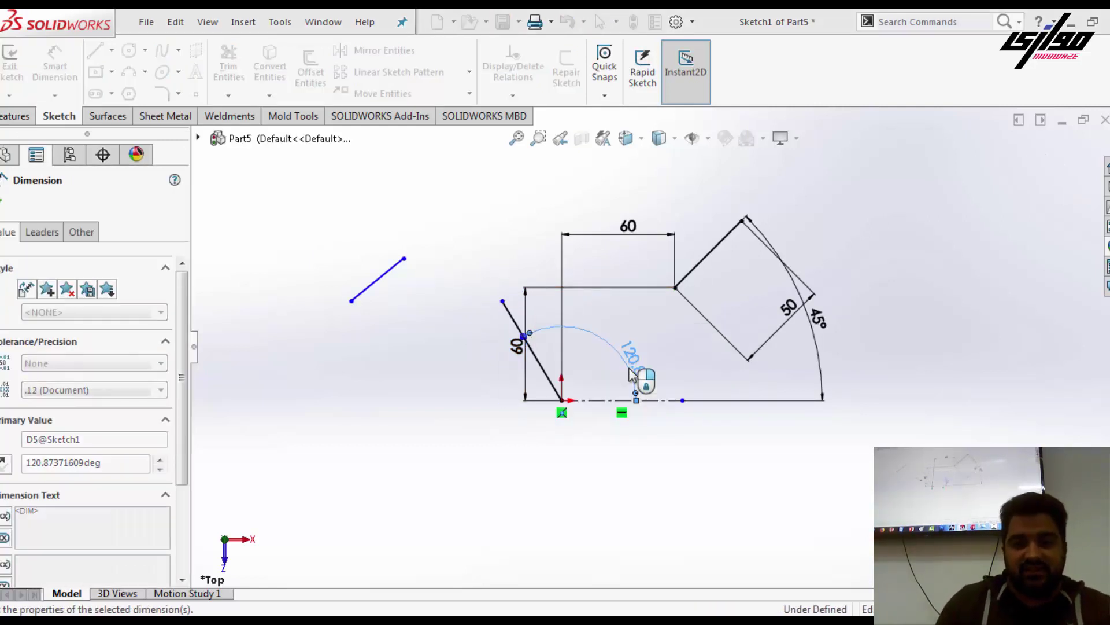
# - Give the slanted line a 50 mm aligned length dimension
pyautogui.click(538, 391)
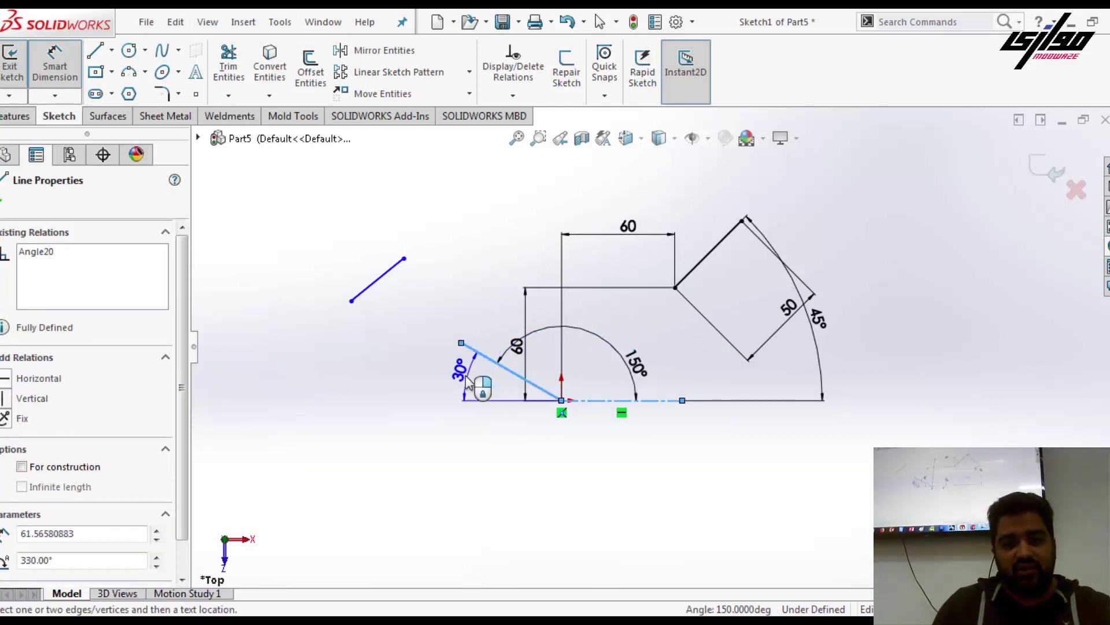
pyautogui.press('Escape')
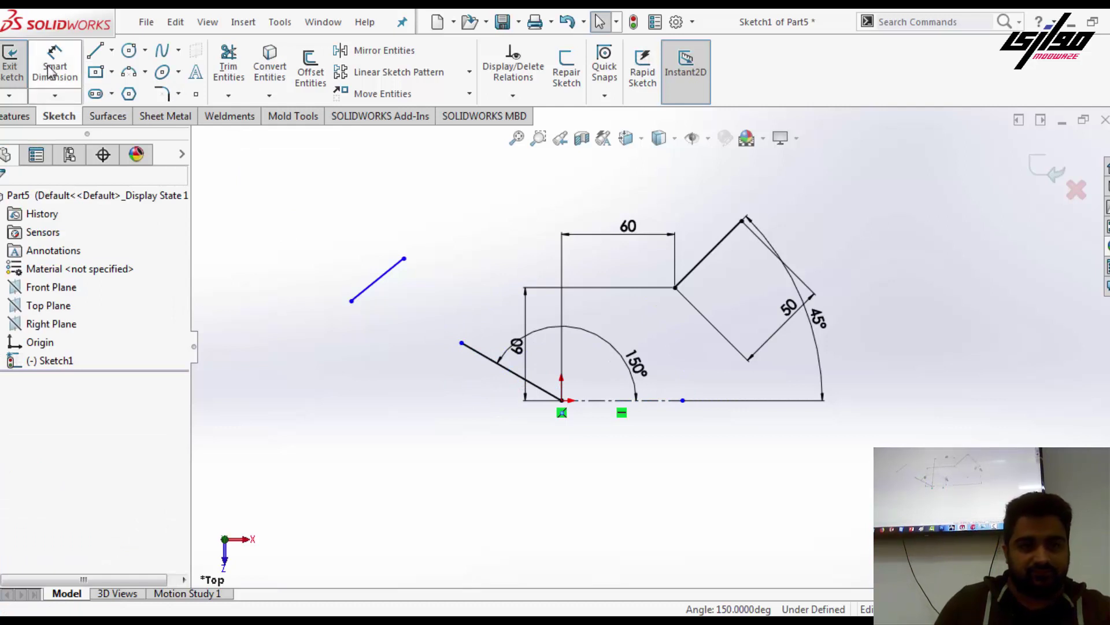
pyautogui.click(526, 381)
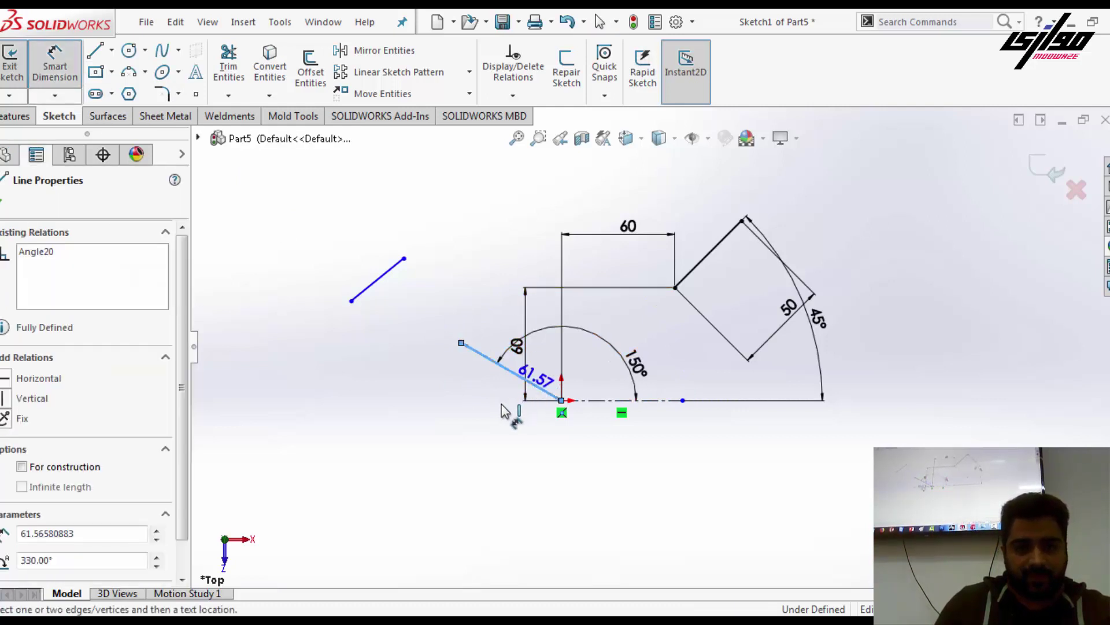
pyautogui.click(422, 413)
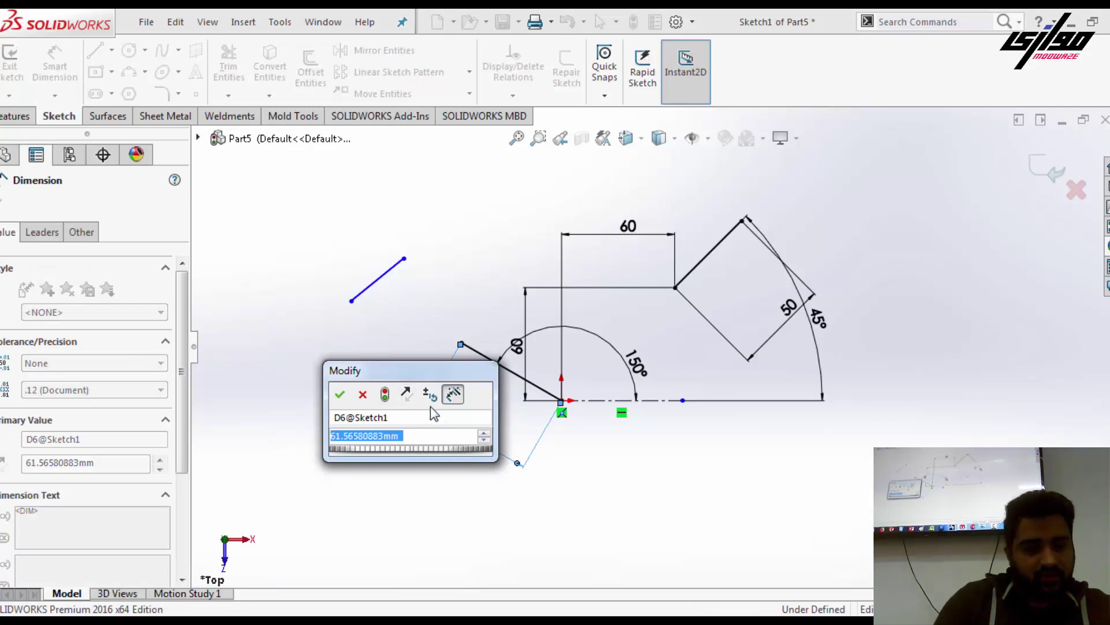
pyautogui.write('50')
pyautogui.press('Return')
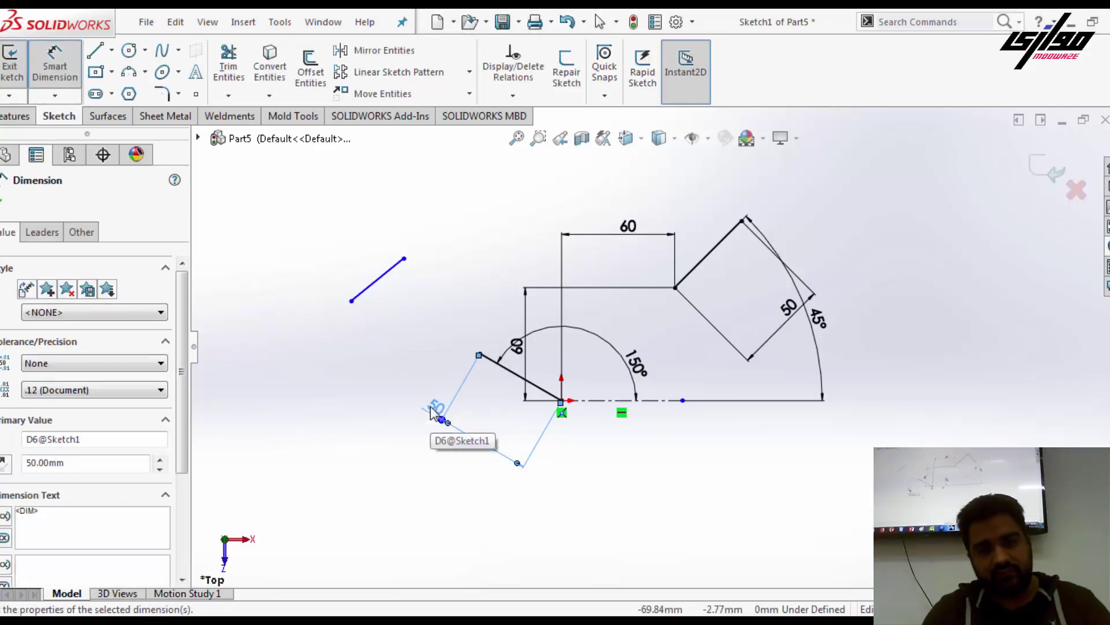
pyautogui.press('Escape')
pyautogui.press('Escape')
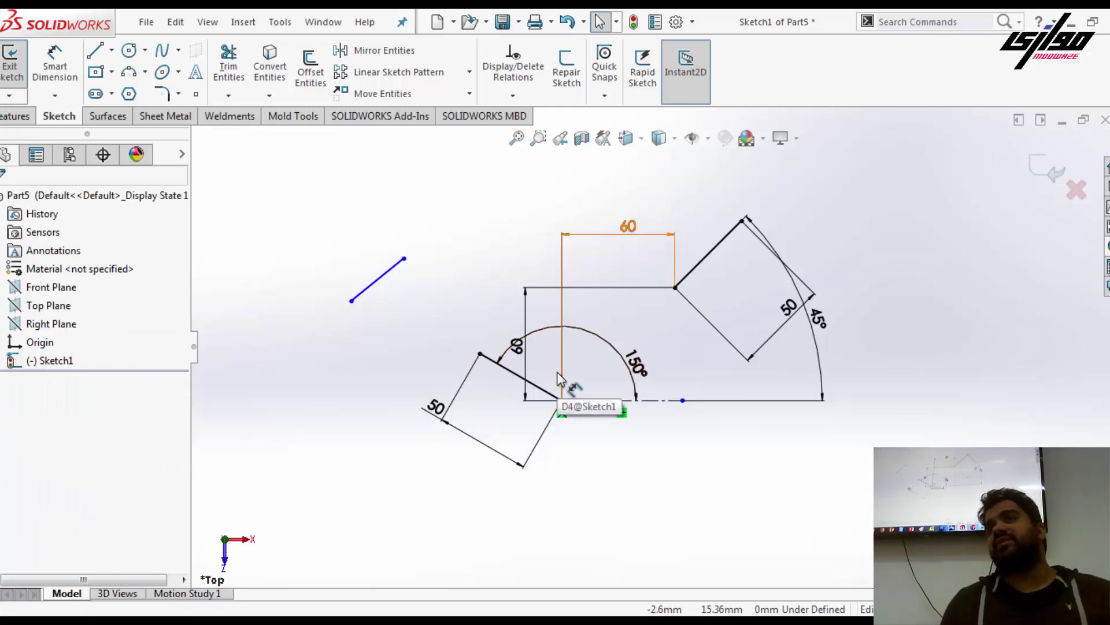
pyautogui.click(55, 66)
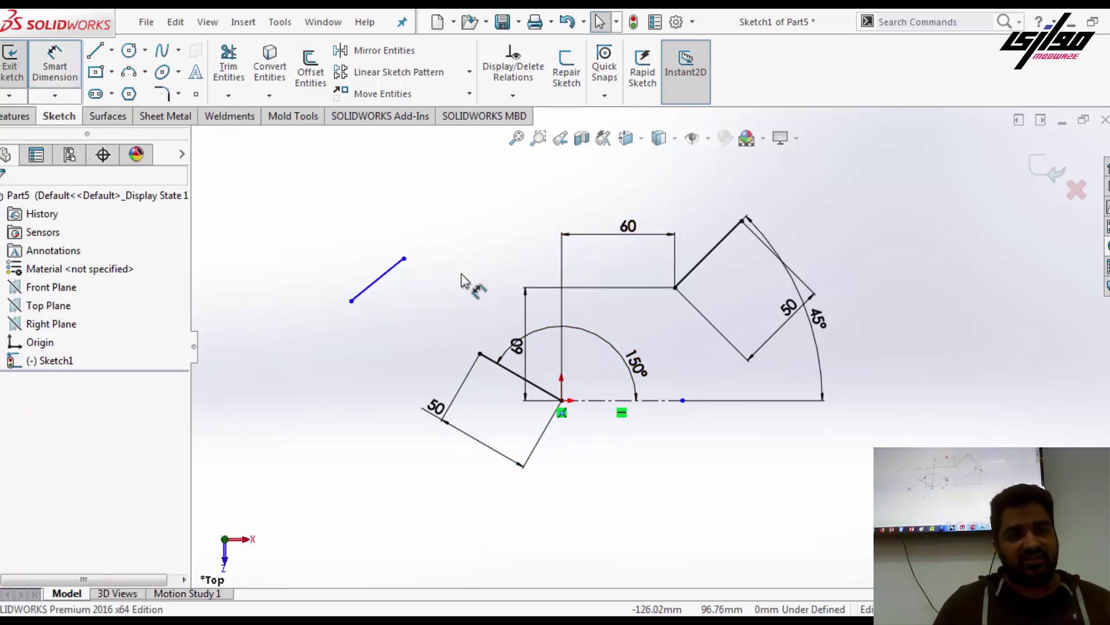
pyautogui.click(404, 259)
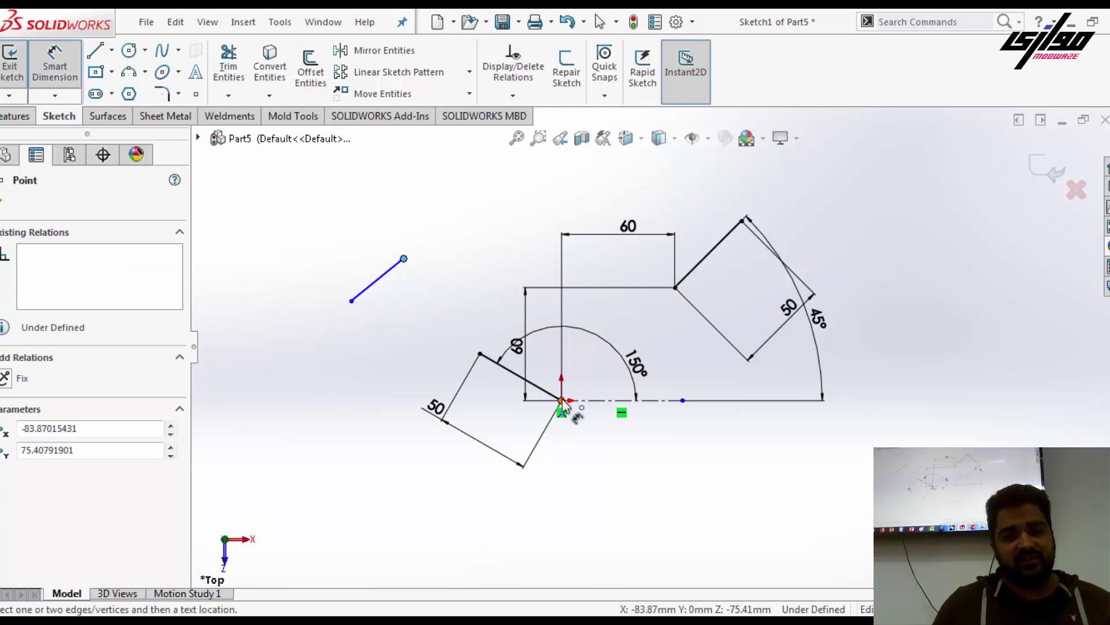
# - Locate the angled line's upper end 50 mm above and 100 mm left of the origin
pyautogui.click(562, 401)
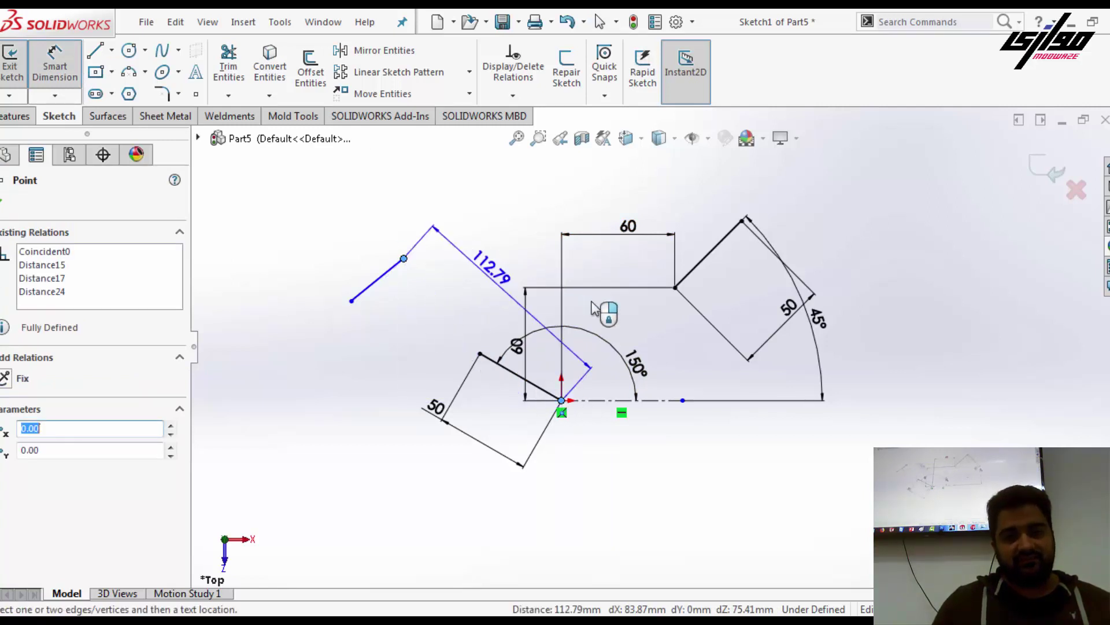
pyautogui.click(919, 337)
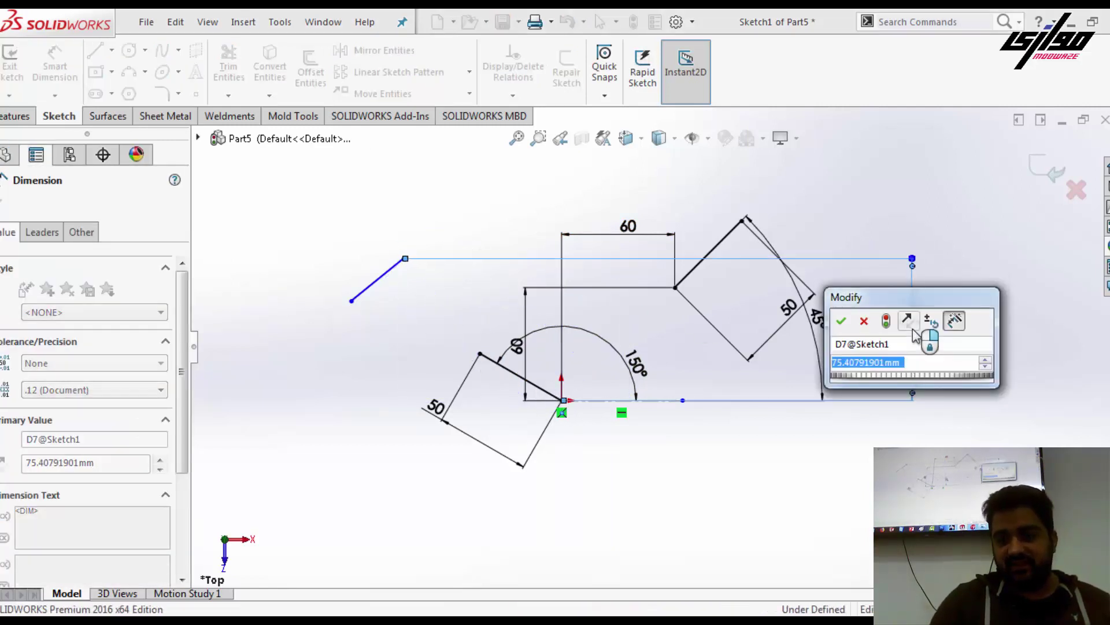
pyautogui.write('50')
pyautogui.press('Return')
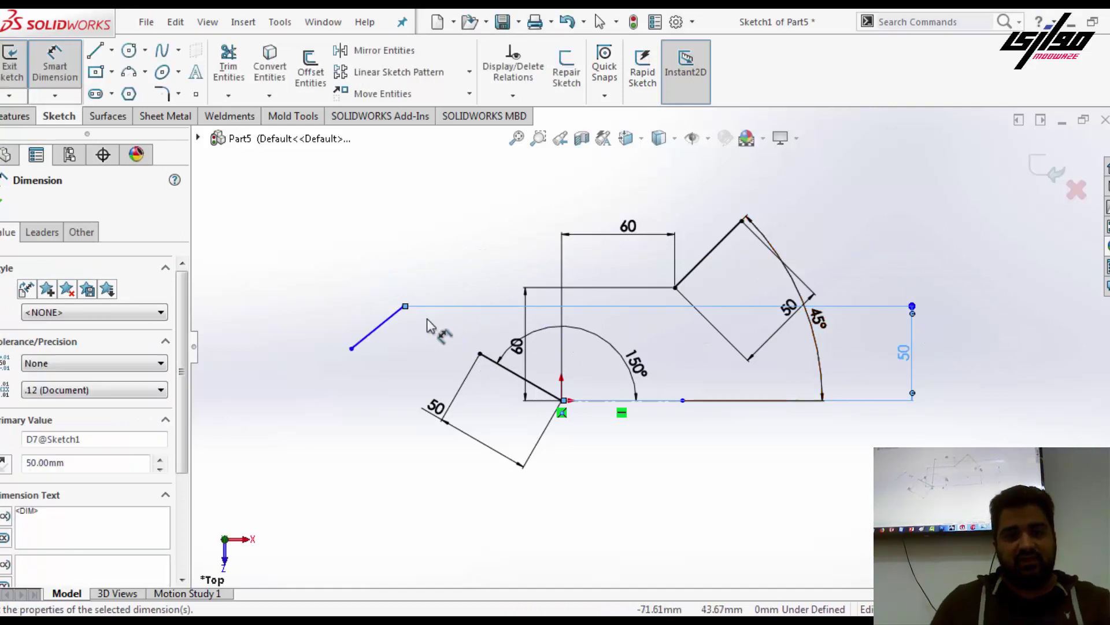
pyautogui.click(431, 320)
pyautogui.click(560, 399)
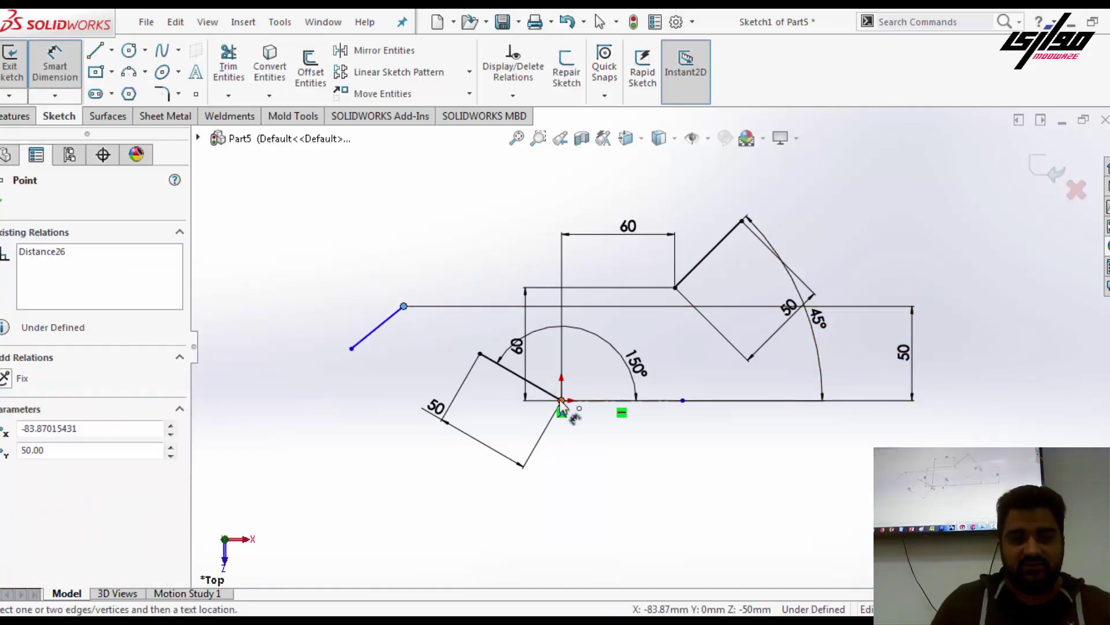
pyautogui.click(403, 306)
pyautogui.click(506, 223)
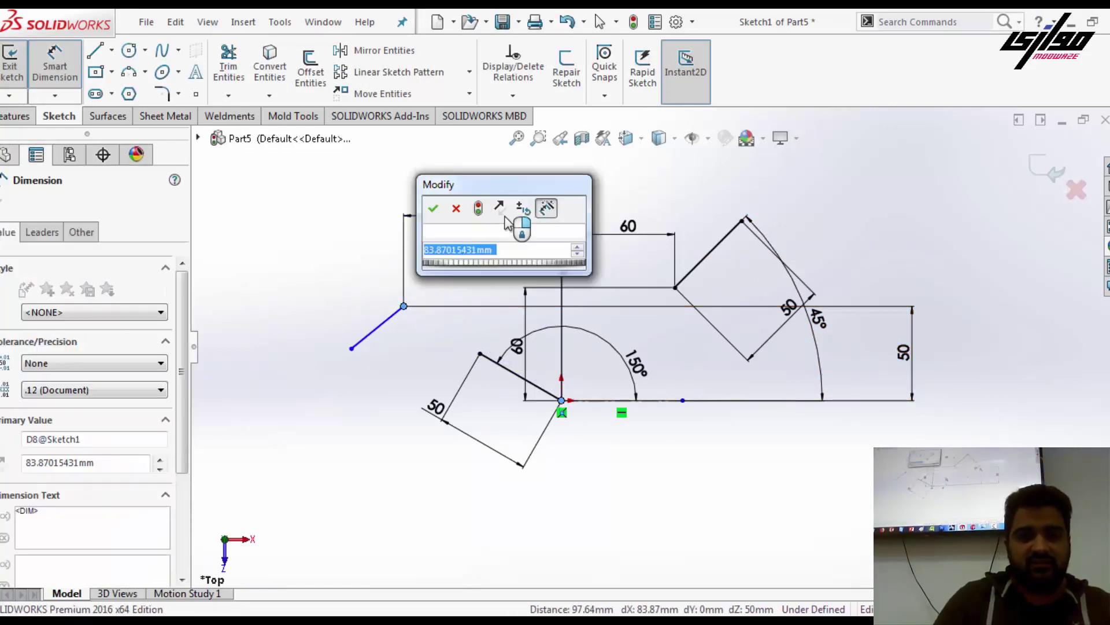
pyautogui.write('100')
pyautogui.press('Return')
# - Locate the line's lower end 120 mm left and 30 mm above the origin
pyautogui.click(321, 349)
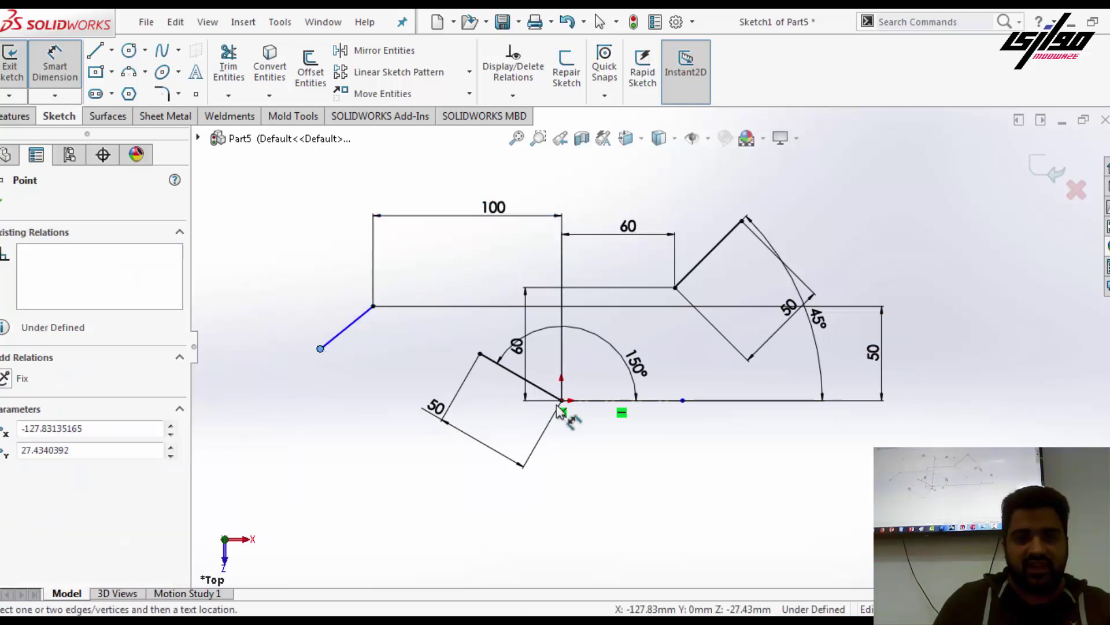
pyautogui.click(561, 400)
pyautogui.click(423, 496)
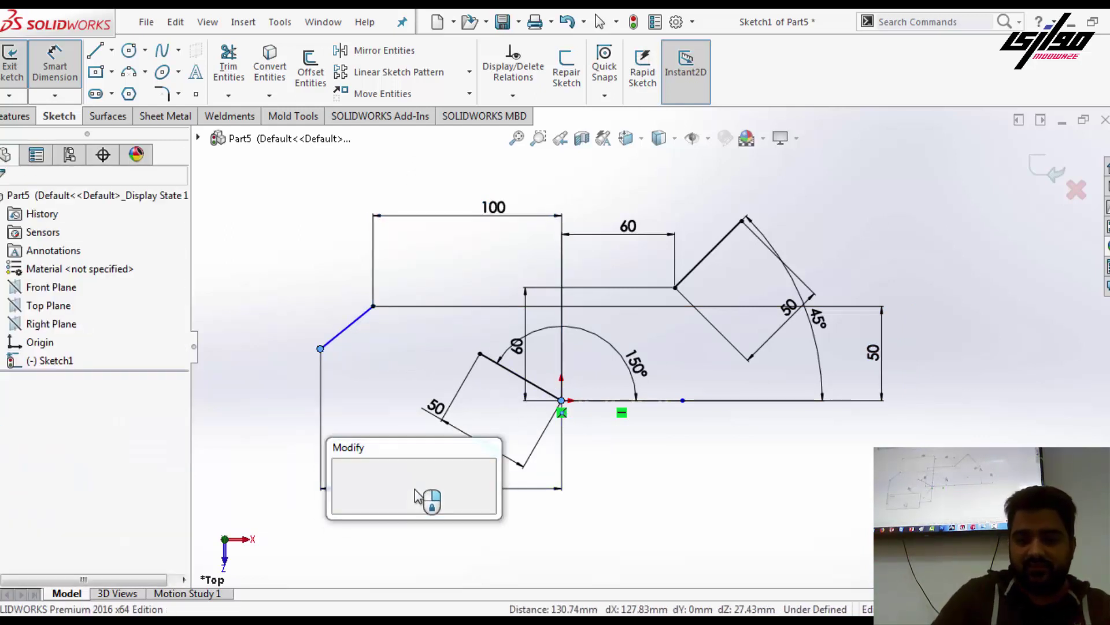
pyautogui.write('120')
pyautogui.press('Return')
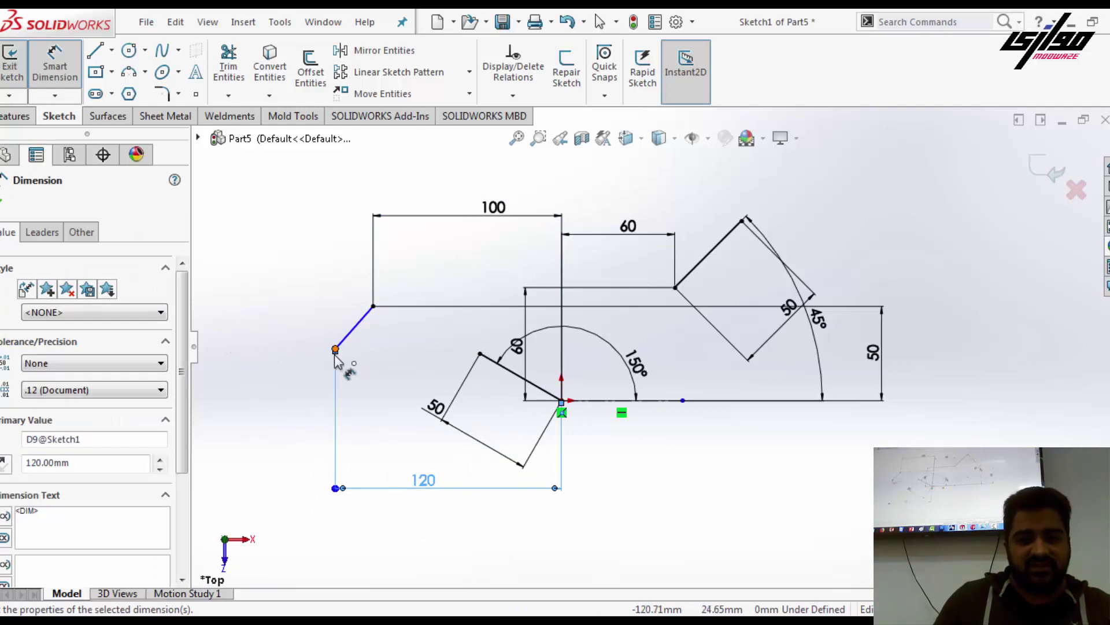
pyautogui.click(344, 336)
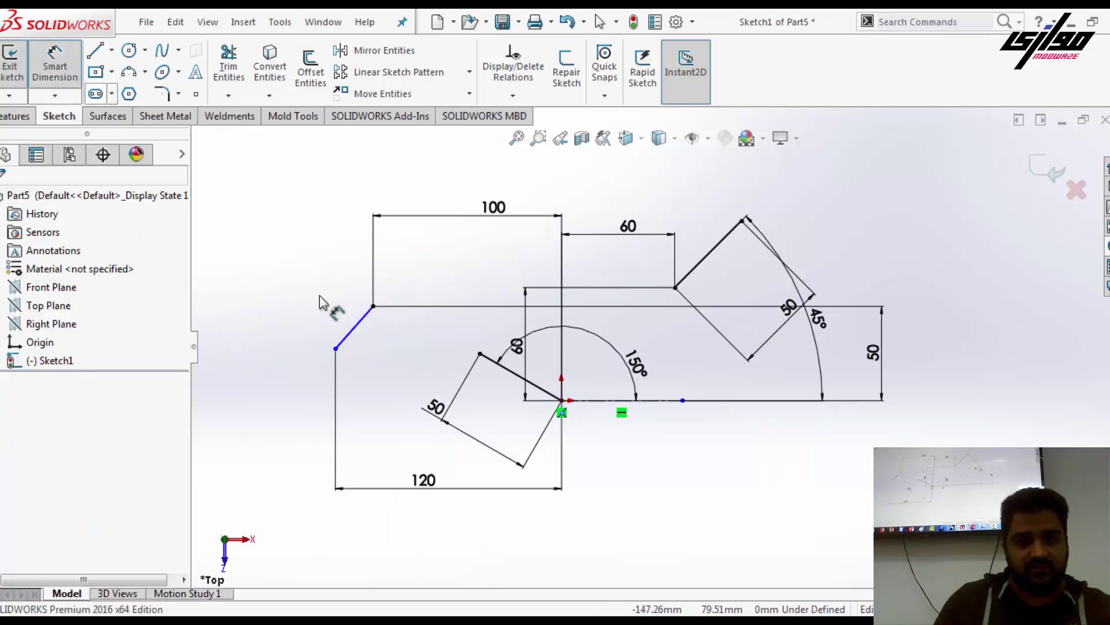
pyautogui.click(336, 349)
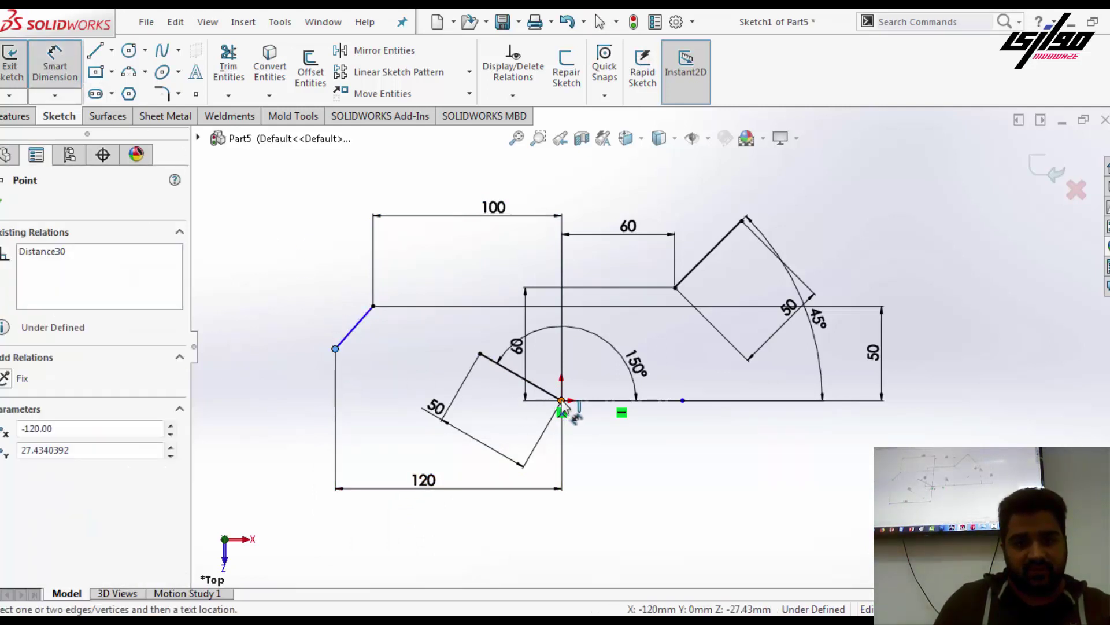
pyautogui.click(561, 400)
pyautogui.click(286, 374)
pyautogui.write('30')
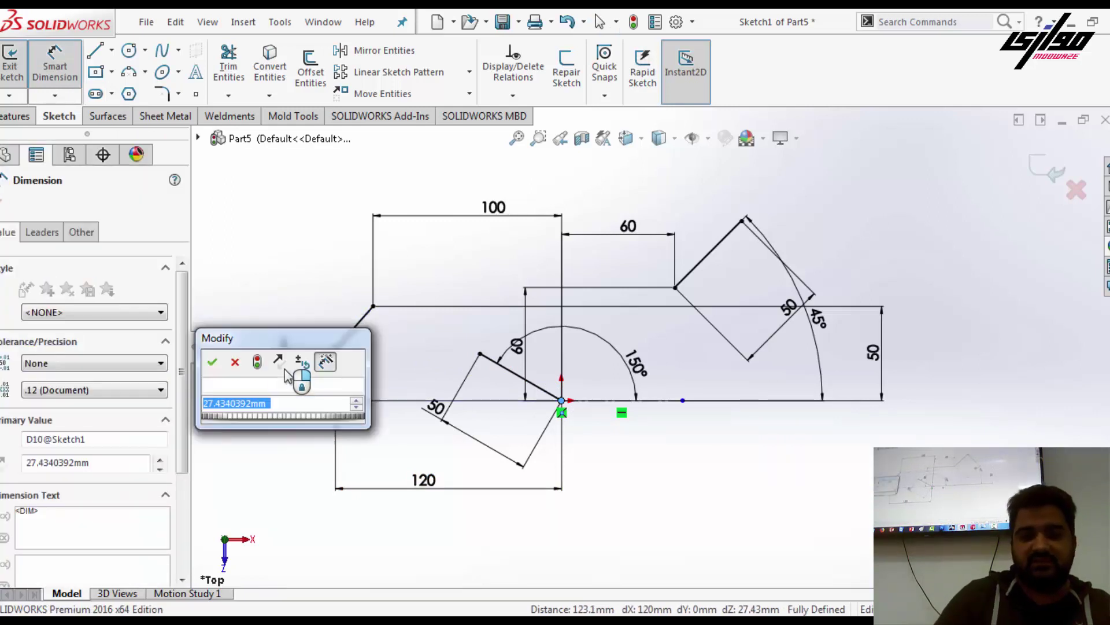
pyautogui.press('Return')
pyautogui.click(379, 371)
pyautogui.press('Escape')
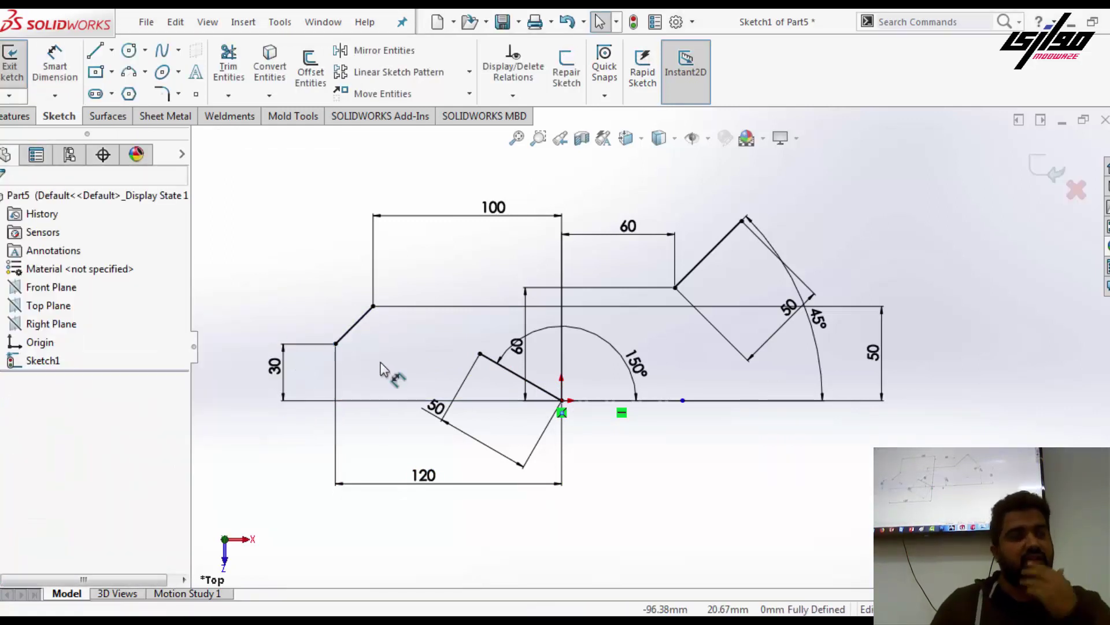
pyautogui.press('z')
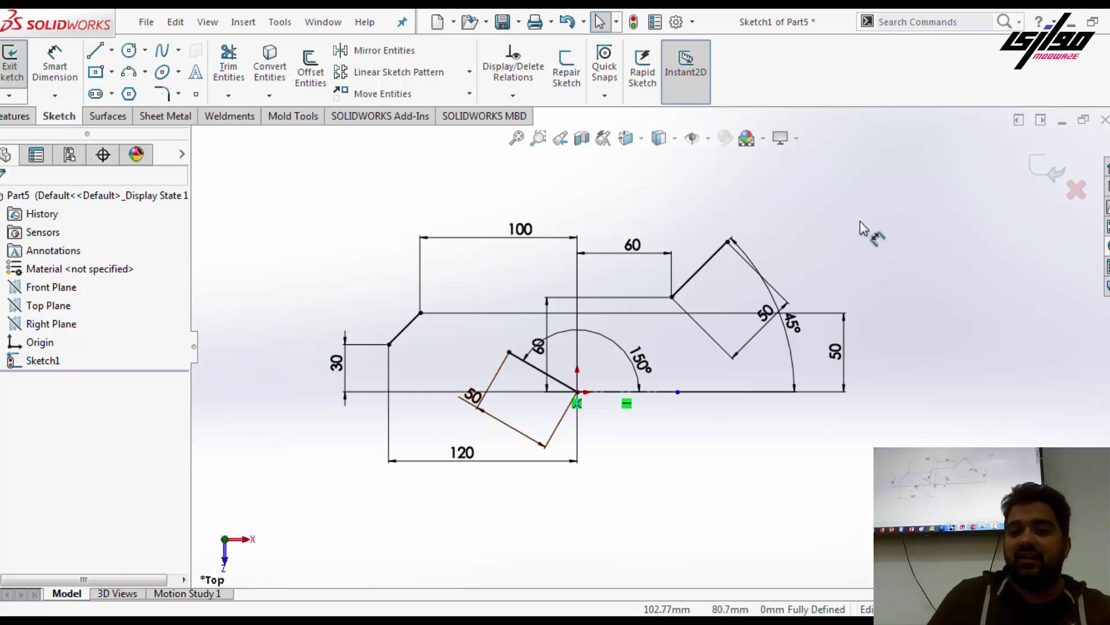
# - Window-select the entire sketch and delete every line, arc and dimension
pyautogui.moveTo(880, 192); pyautogui.dragTo(269, 506)
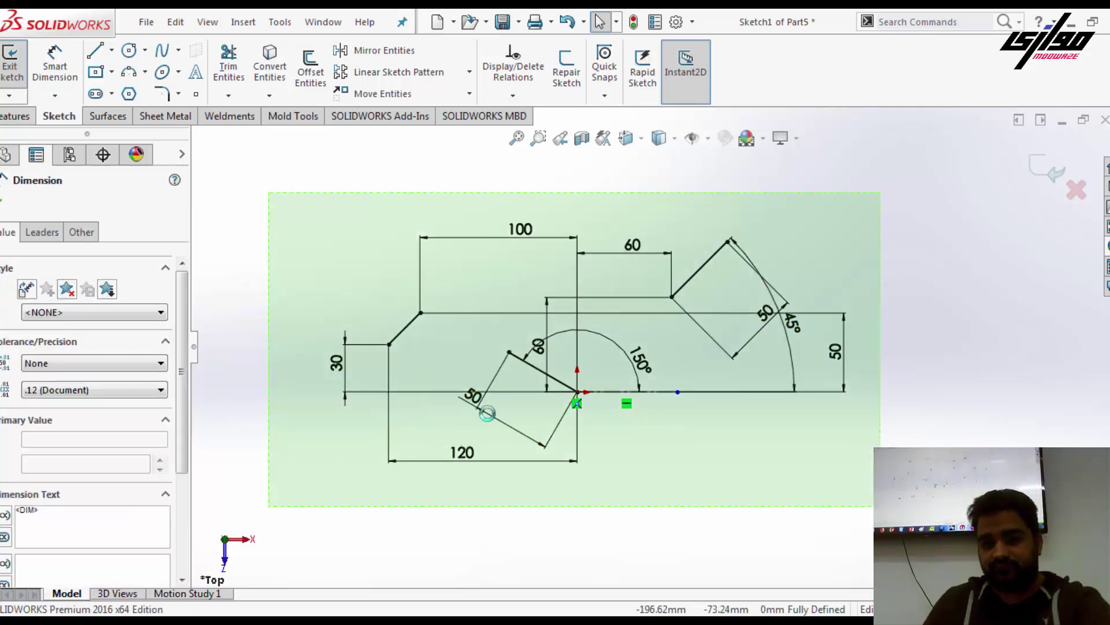
pyautogui.press('Delete')
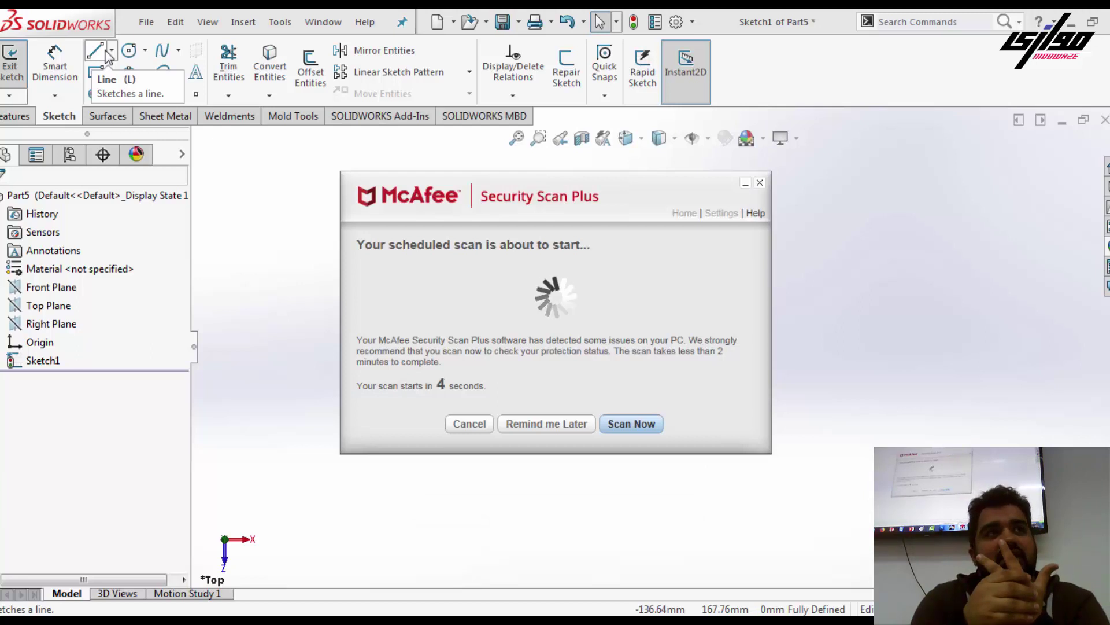
# - Close the McAfee Security Scan Plus popup
pyautogui.click(759, 182)
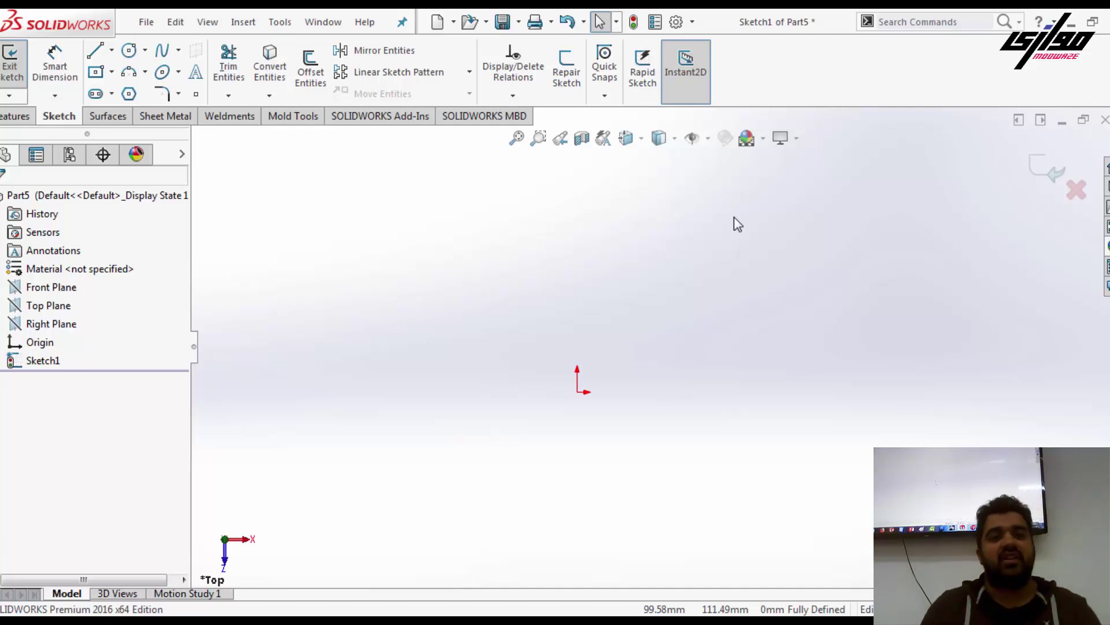
# - Draw a short slanted line and a longer slanted line upper left of the origin
pyautogui.click(95, 50)
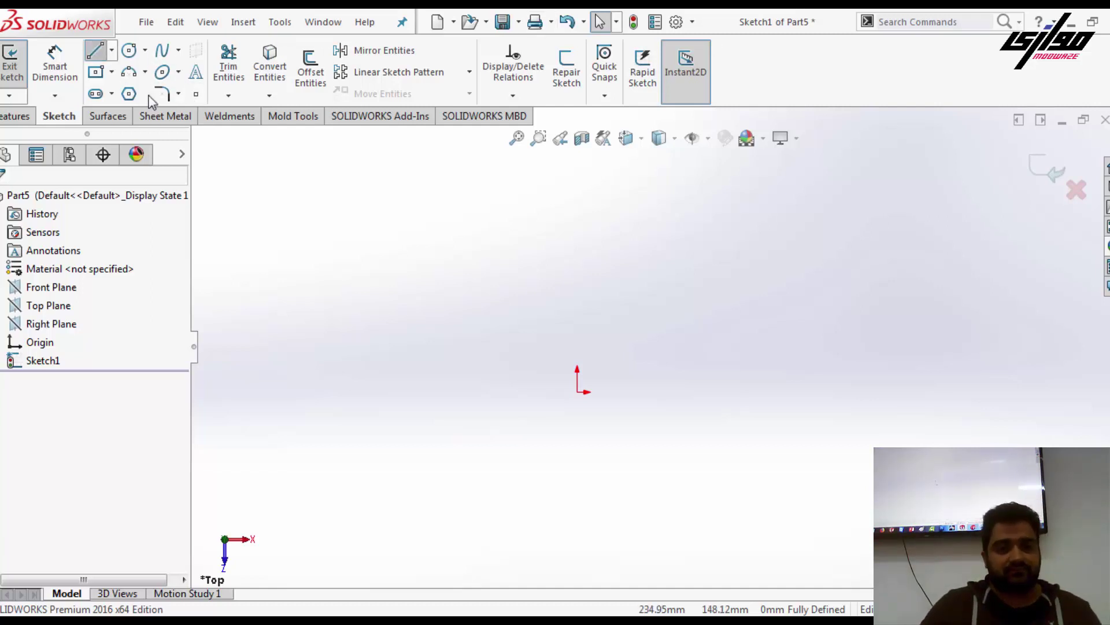
pyautogui.moveTo(367, 200); pyautogui.dragTo(316, 279)
pyautogui.press('Escape')
pyautogui.press('l')
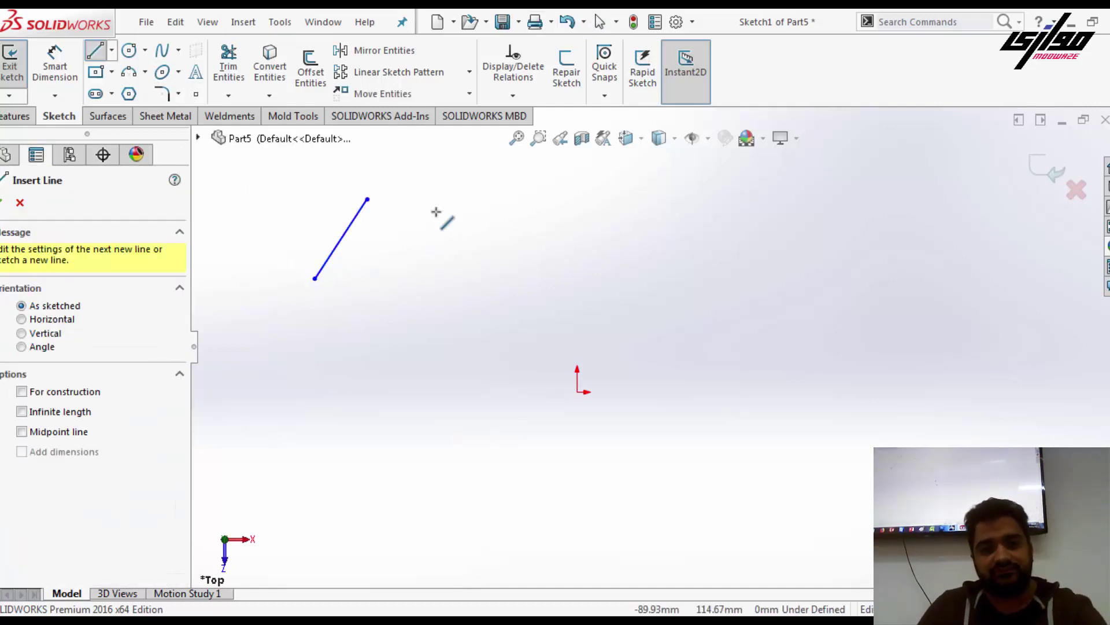
pyautogui.moveTo(437, 211); pyautogui.dragTo(367, 340)
pyautogui.press('Escape')
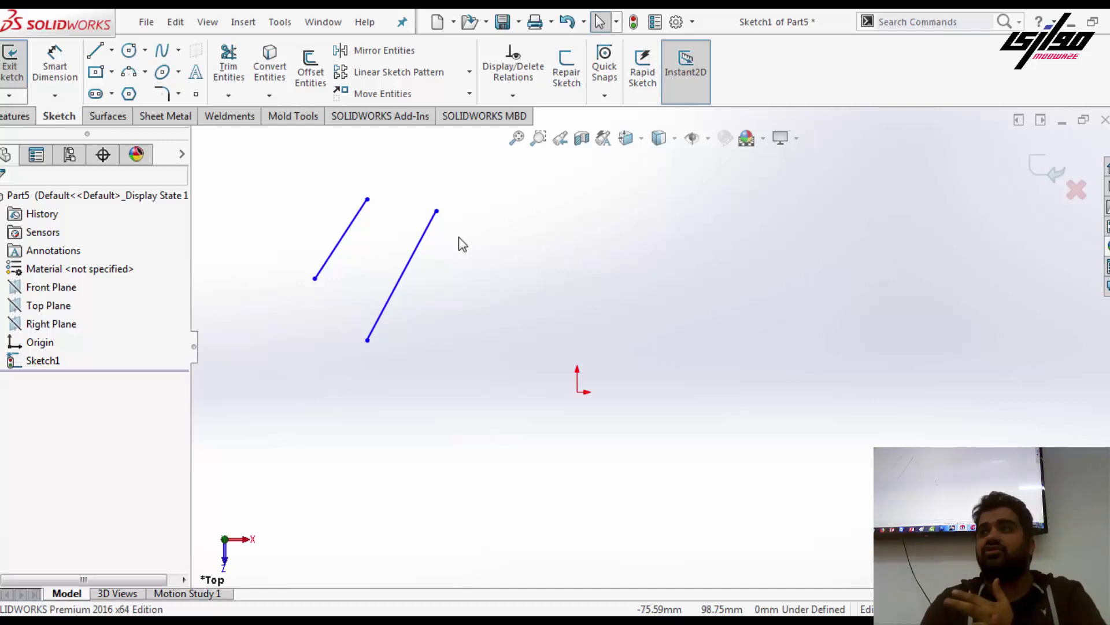
# - Apply a Horizontal relation to the shorter left line, then undo it
pyautogui.click(359, 214)
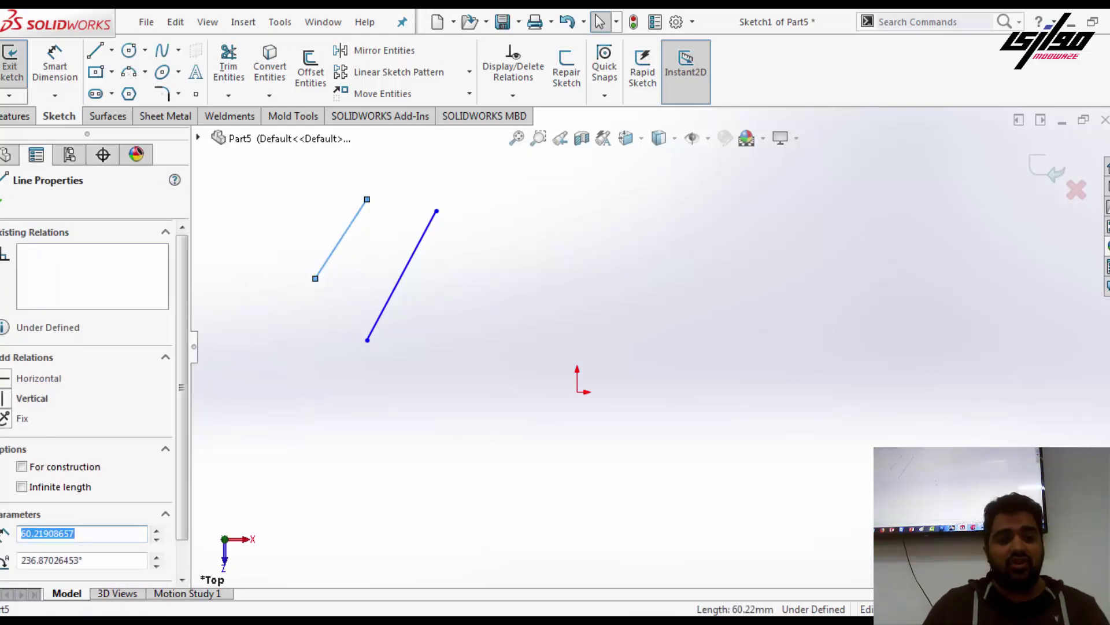
pyautogui.click(4, 381)
pyautogui.click(256, 385)
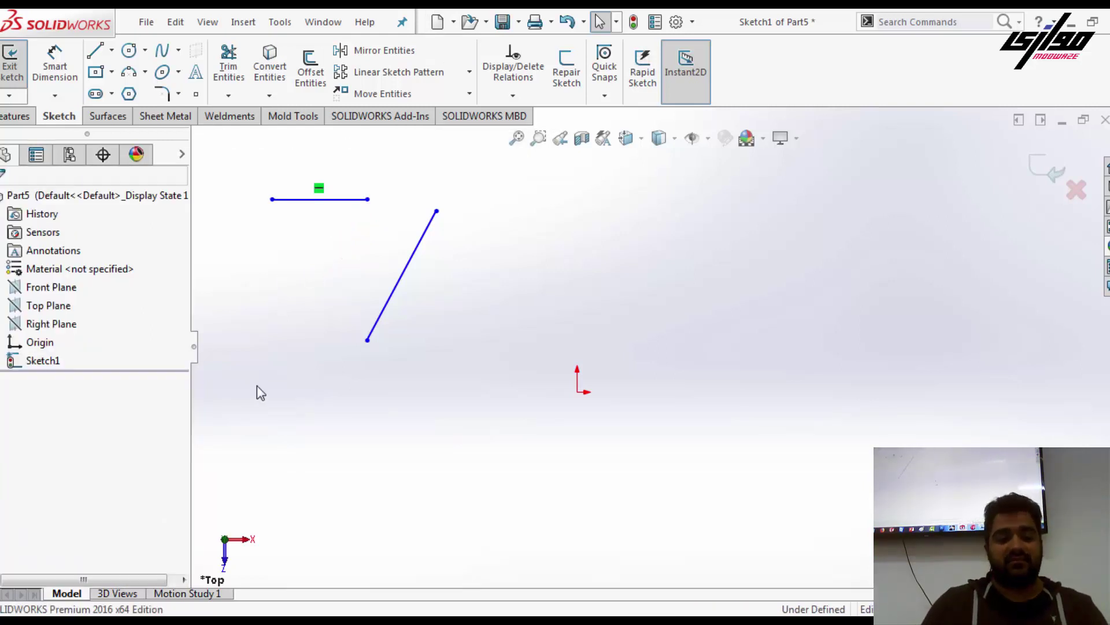
pyautogui.hotkey('ctrl', 'z')
pyautogui.click(335, 247)
# - Try a Vertical relation on the line, undo it, and settle on Horizontal
pyautogui.click(6, 397)
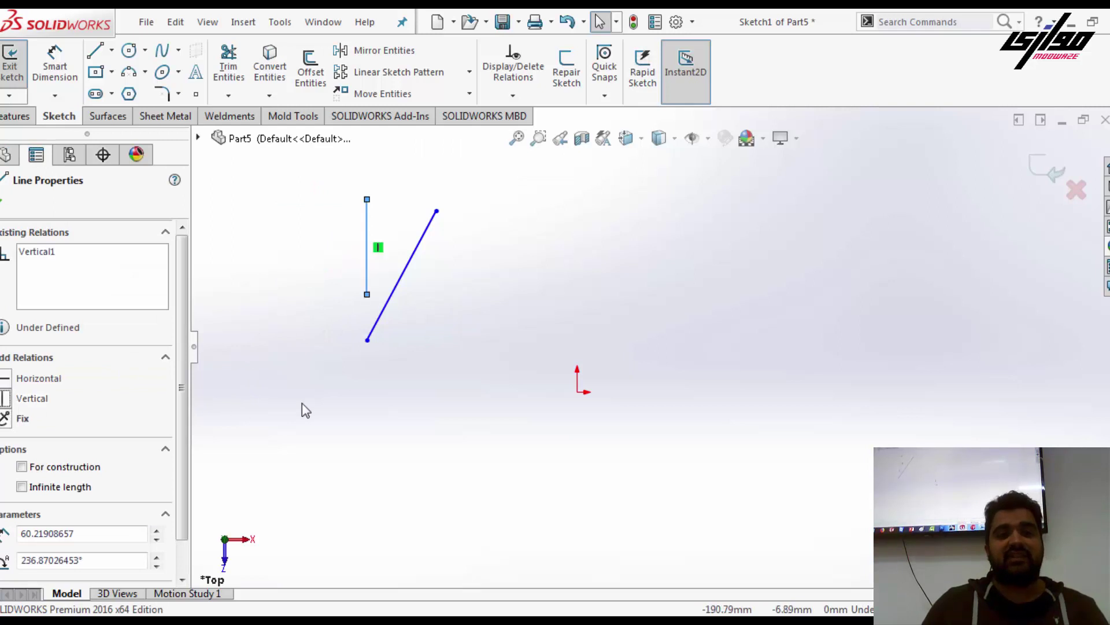
pyautogui.click(362, 426)
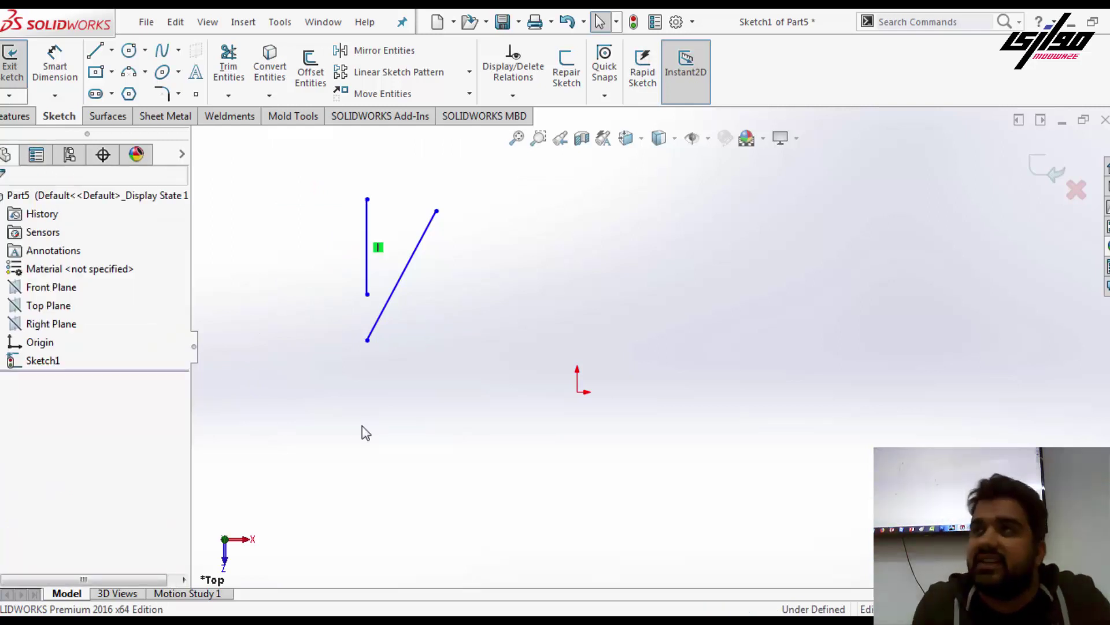
pyautogui.hotkey('ctrl', 'z')
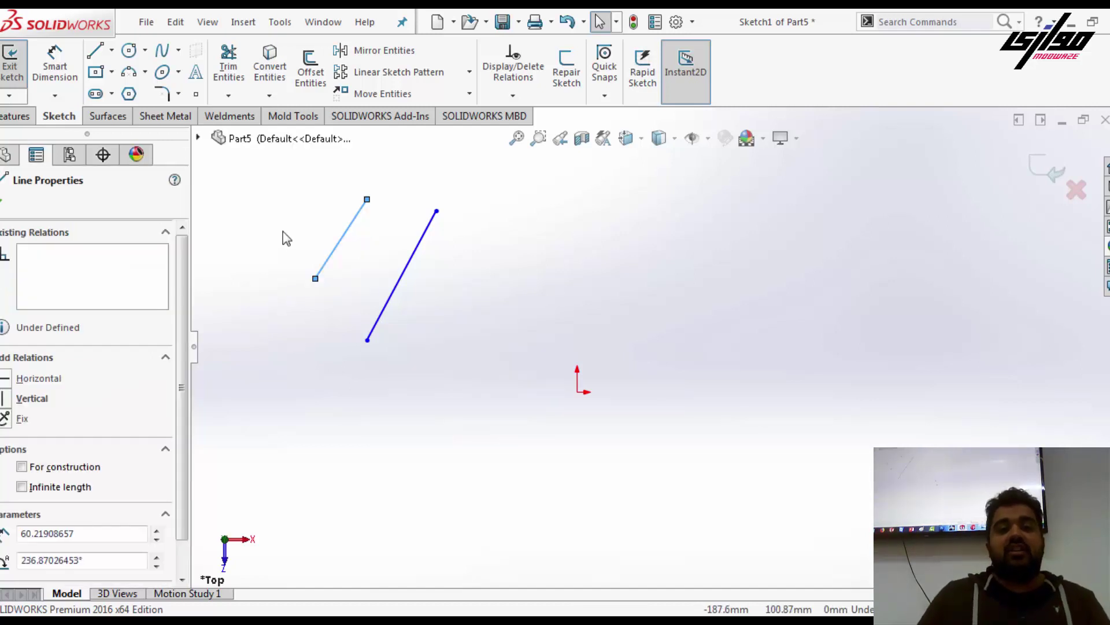
pyautogui.click(7, 379)
pyautogui.click(305, 340)
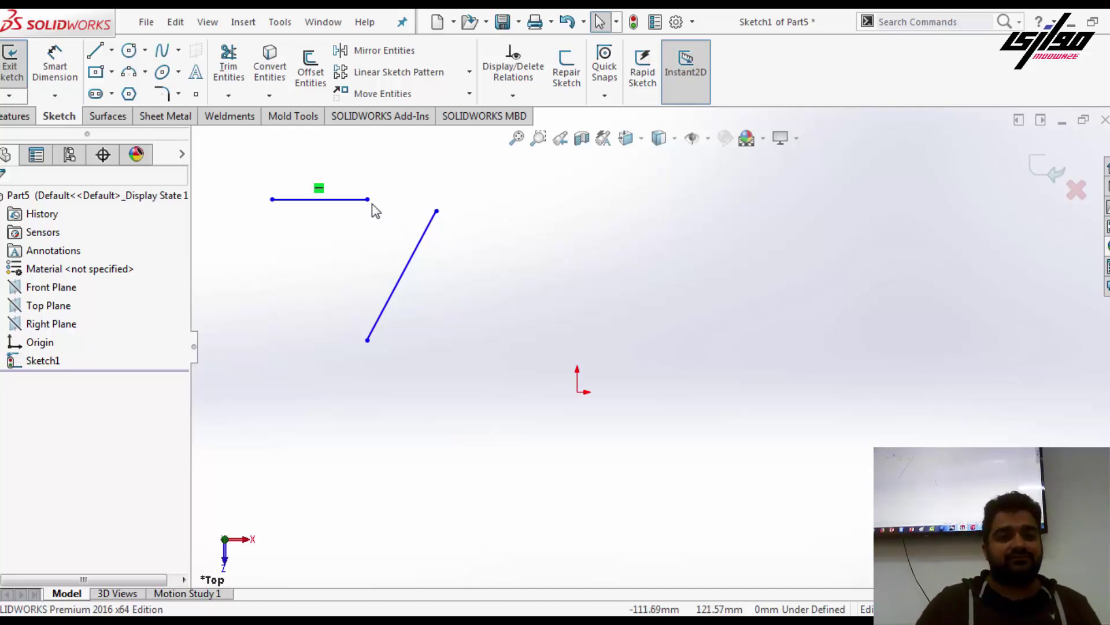
pyautogui.click(341, 201)
pyautogui.press('Escape')
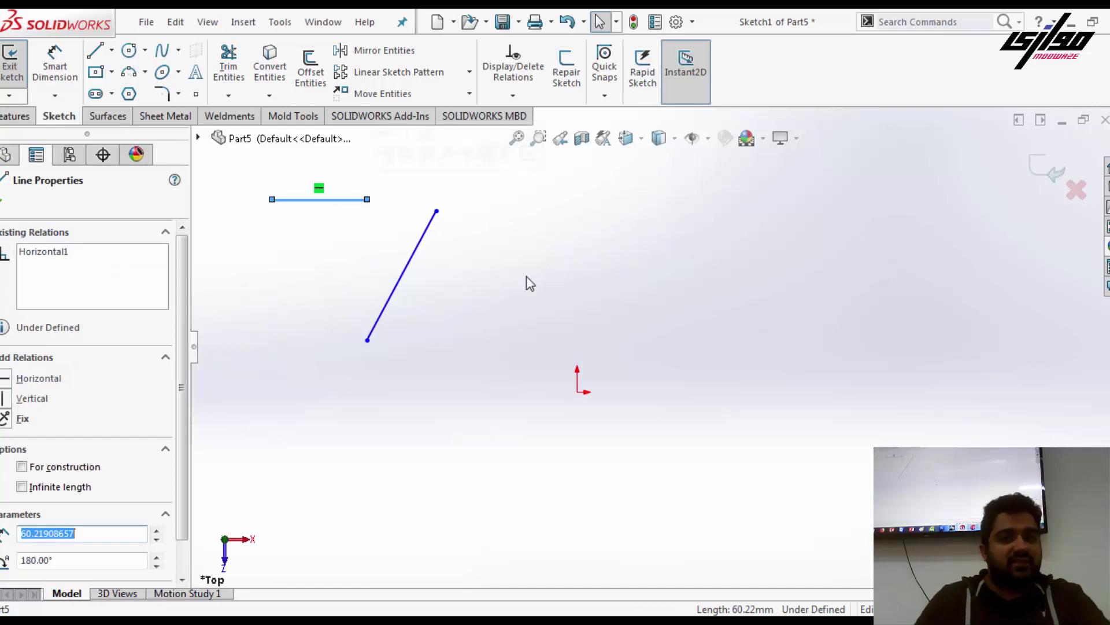
pyautogui.click(702, 140)
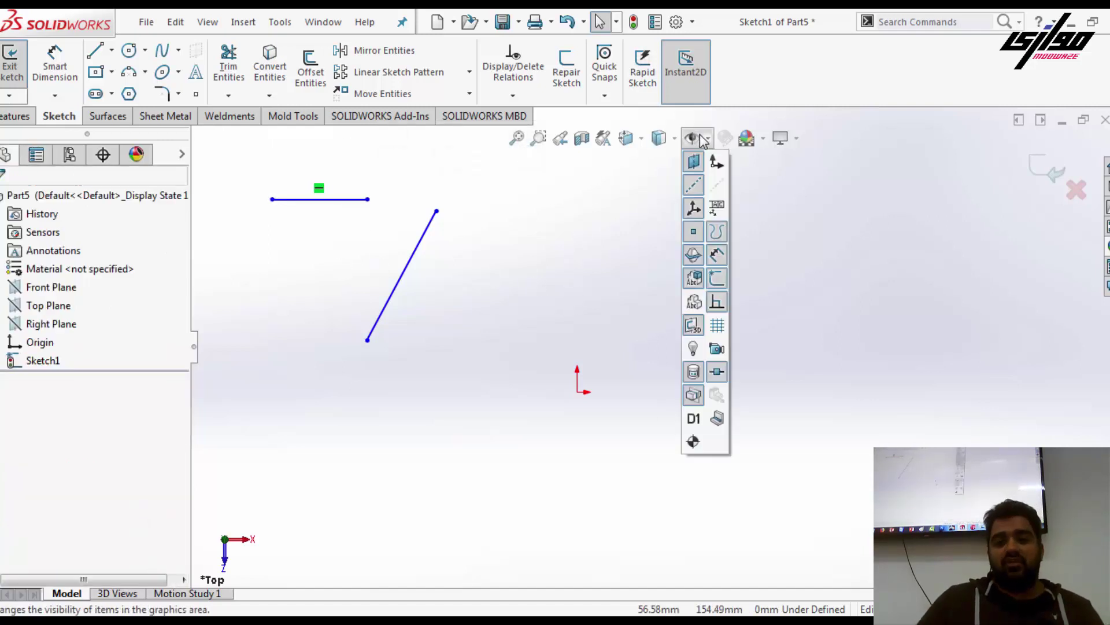
pyautogui.click(714, 312)
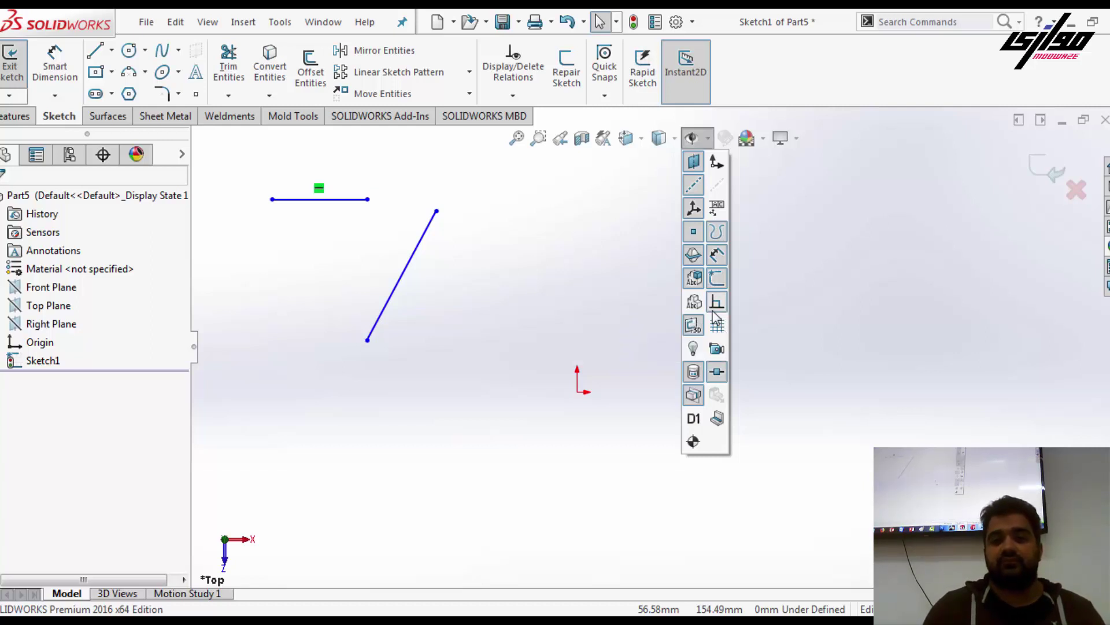
pyautogui.click(715, 312)
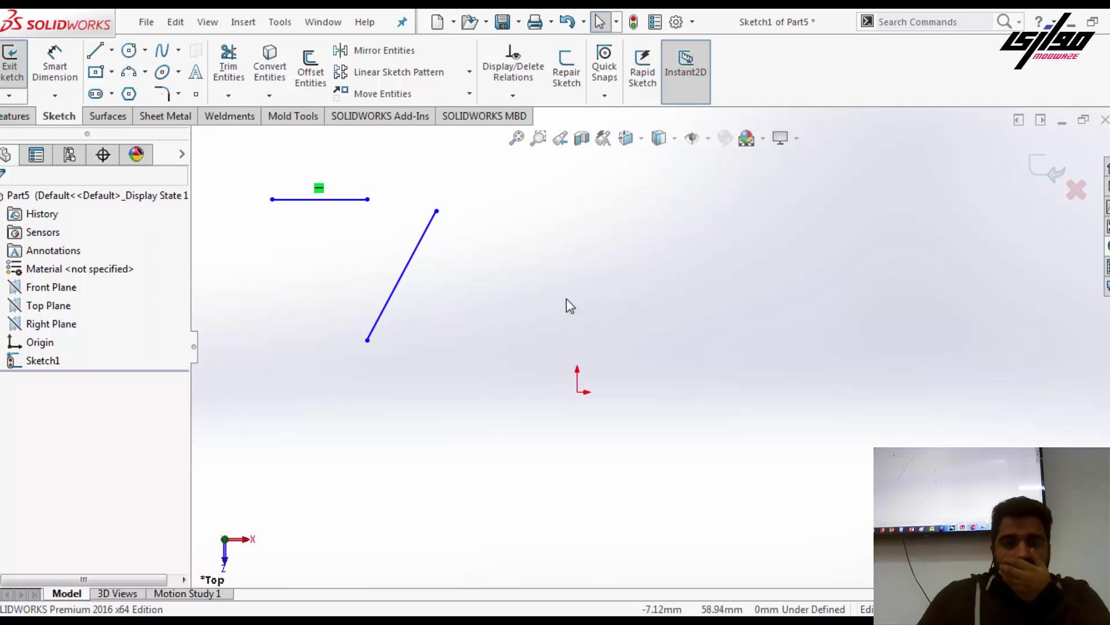
# - Delete the top line's Horizontal relation and add a Collinear relation between both slanted lines
pyautogui.click(325, 192)
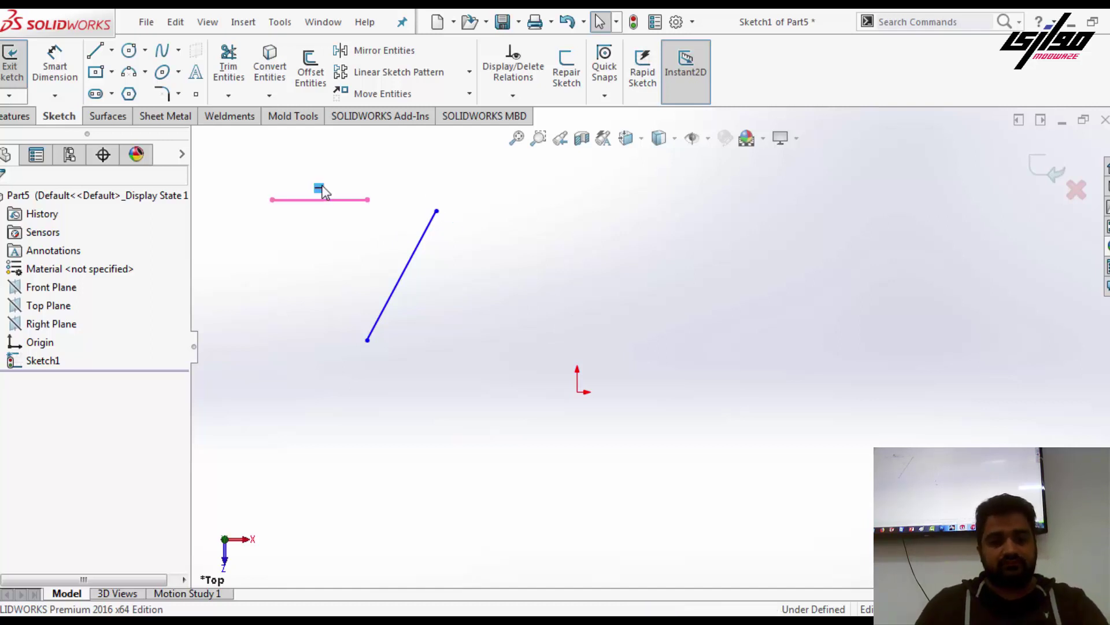
pyautogui.press('Delete')
pyautogui.moveTo(499, 188); pyautogui.dragTo(322, 245)
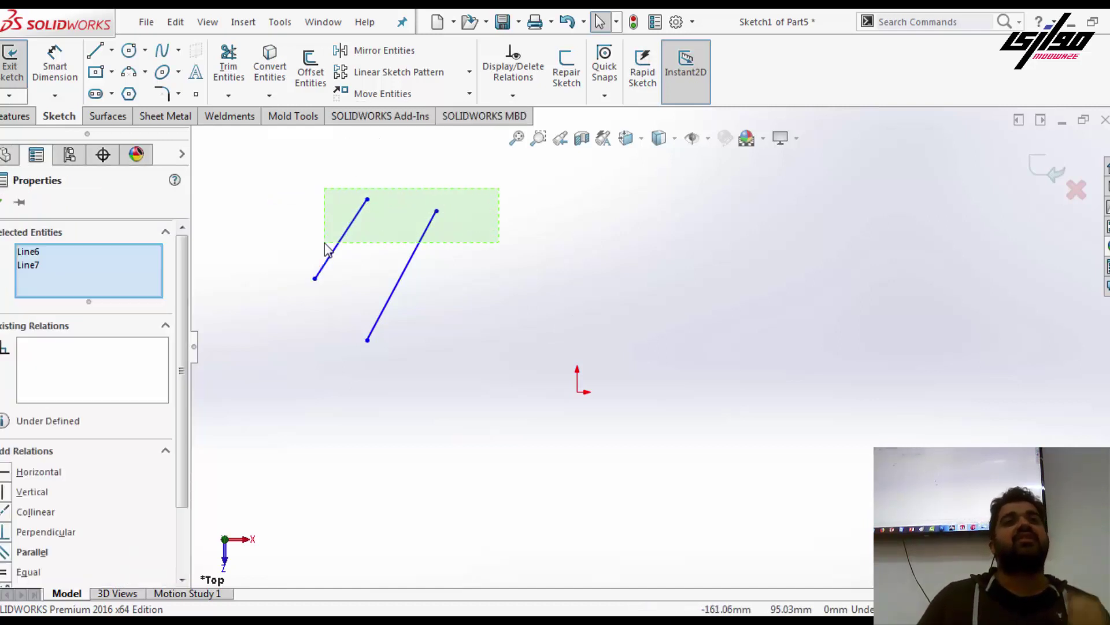
pyautogui.click(505, 276)
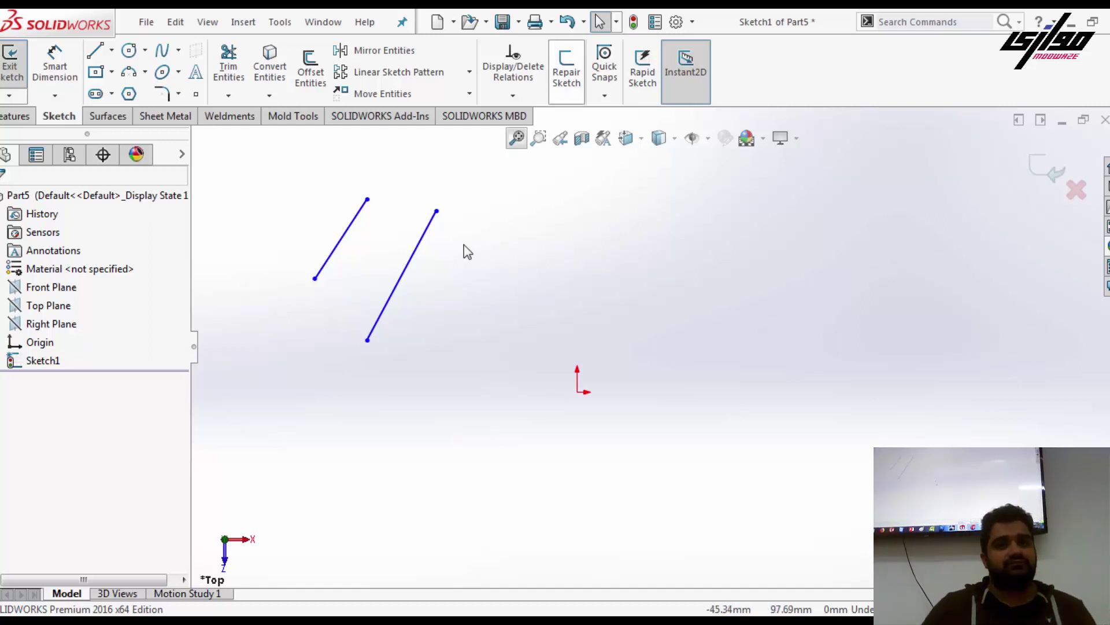
pyautogui.moveTo(503, 188); pyautogui.dragTo(318, 265)
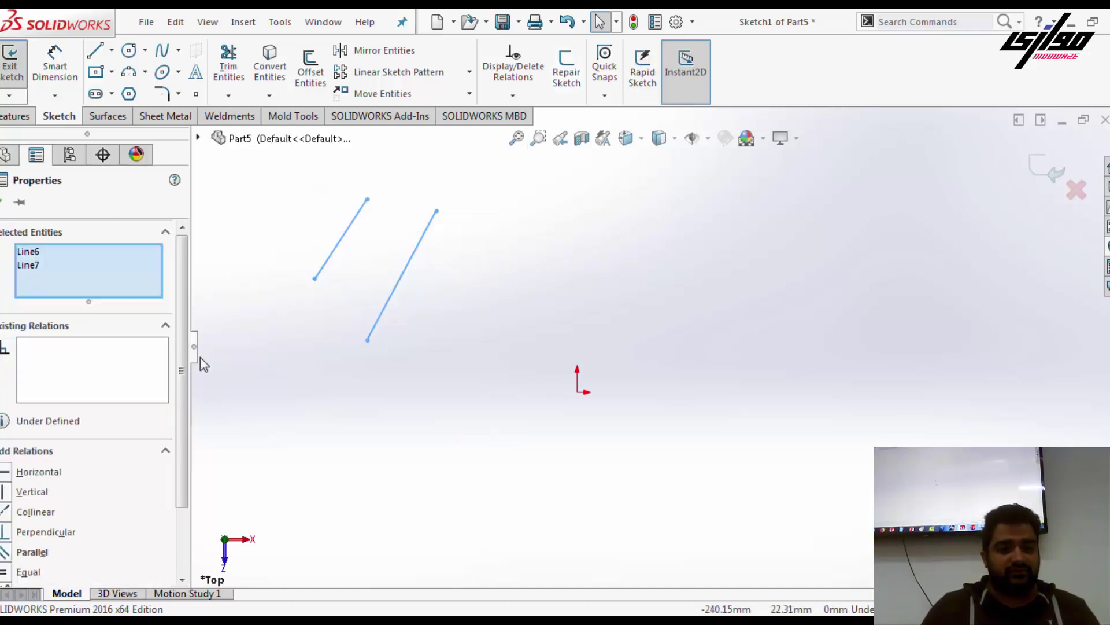
pyautogui.moveTo(181, 359); pyautogui.dragTo(179, 452)
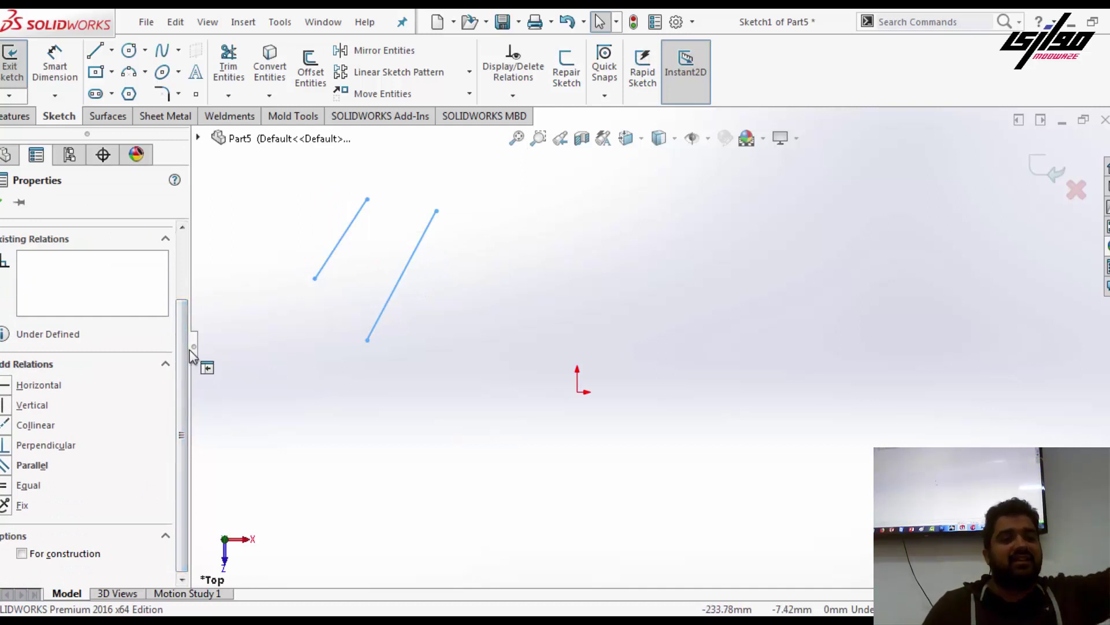
pyautogui.click(7, 428)
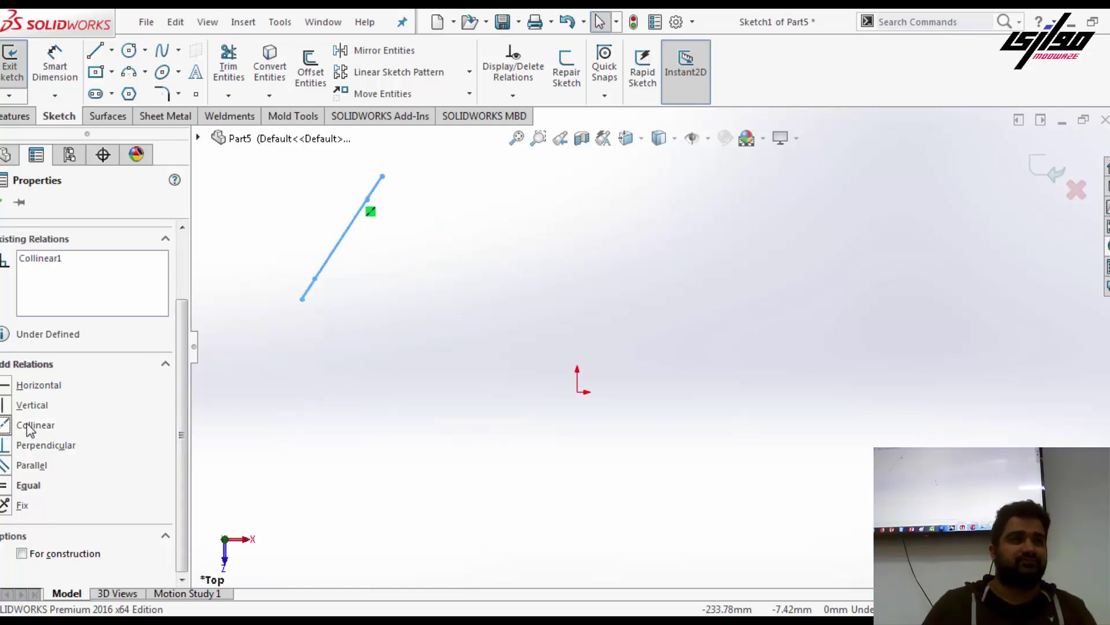
# - Drag the two lines and their endpoints to new positions far apart
pyautogui.click(298, 427)
pyautogui.moveTo(366, 197); pyautogui.dragTo(255, 426)
pyautogui.click(369, 302)
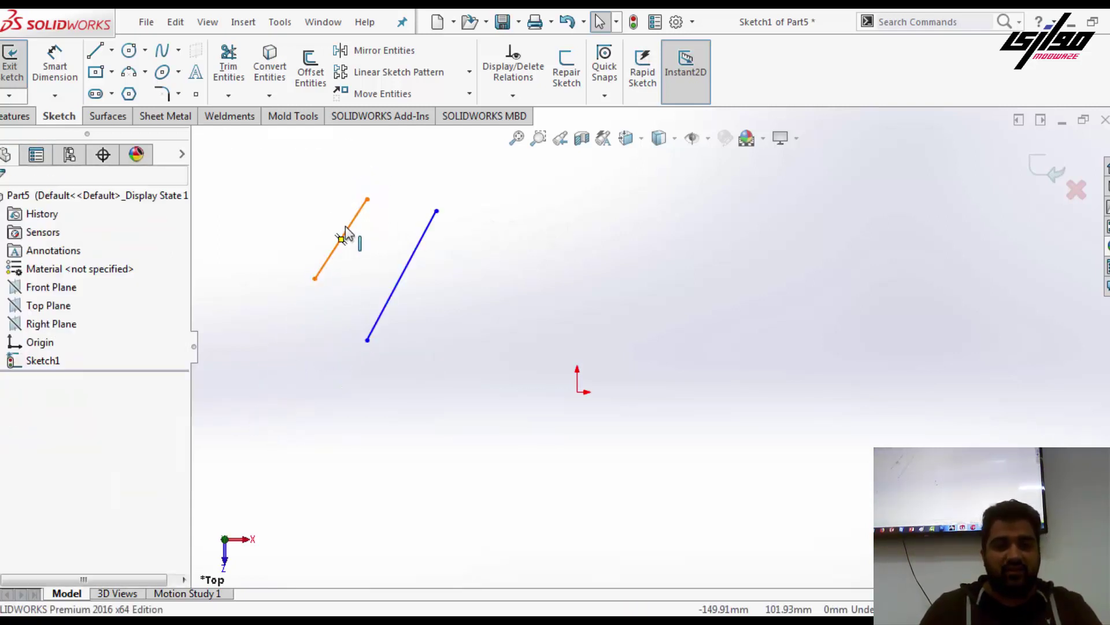
pyautogui.moveTo(341, 239); pyautogui.dragTo(546, 375)
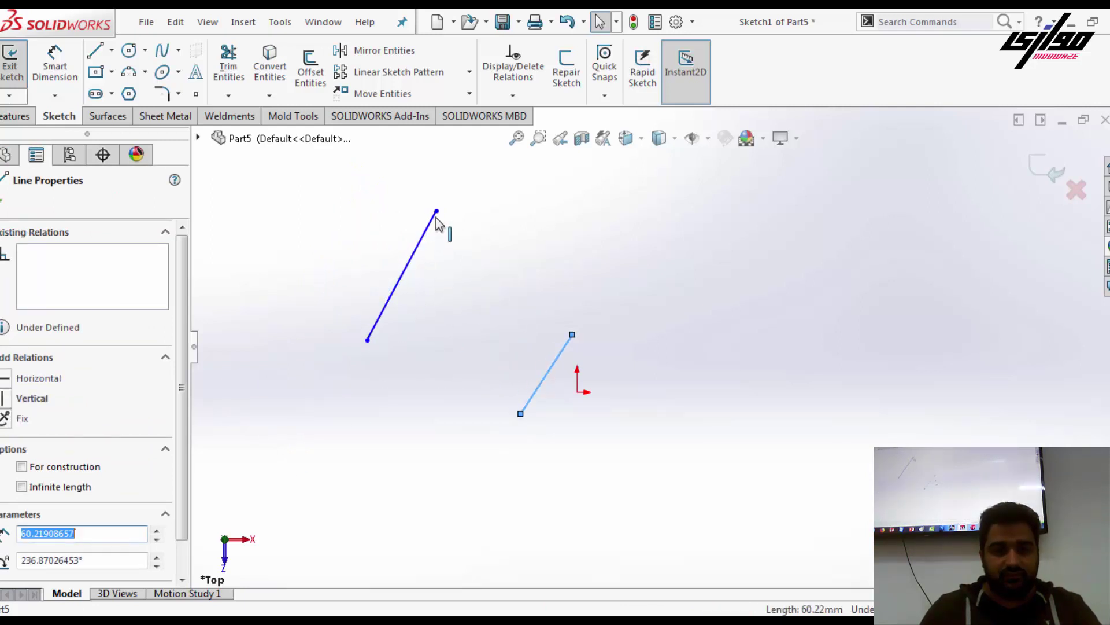
pyautogui.moveTo(436, 211); pyautogui.dragTo(278, 531)
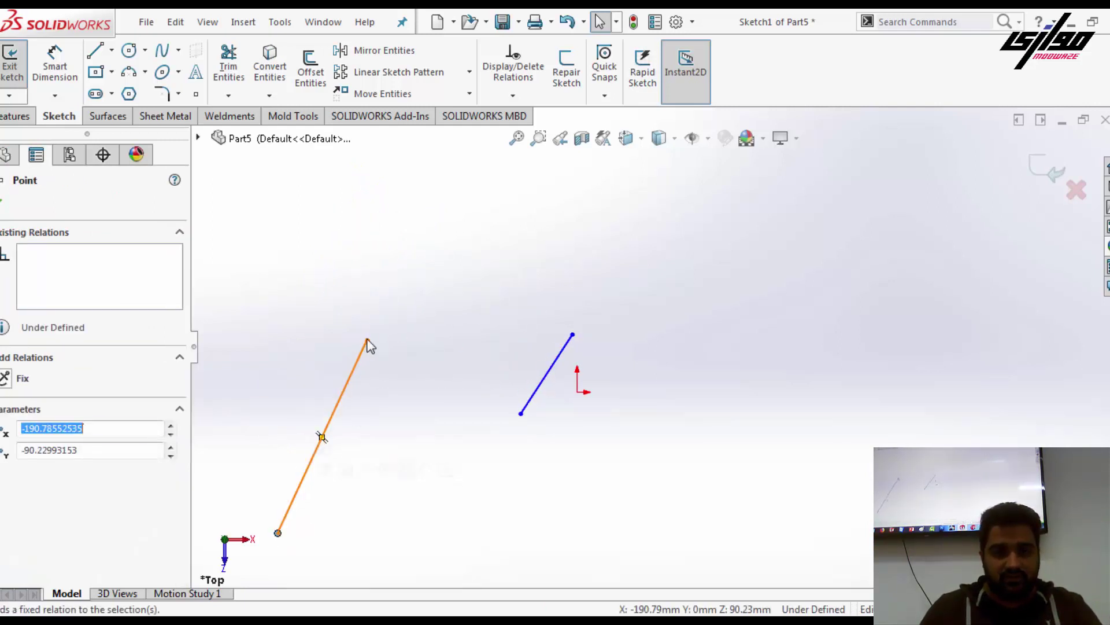
pyautogui.moveTo(367, 341); pyautogui.dragTo(363, 439)
# - Box-select both lines and make them Collinear again
pyautogui.moveTo(561, 389); pyautogui.dragTo(318, 482)
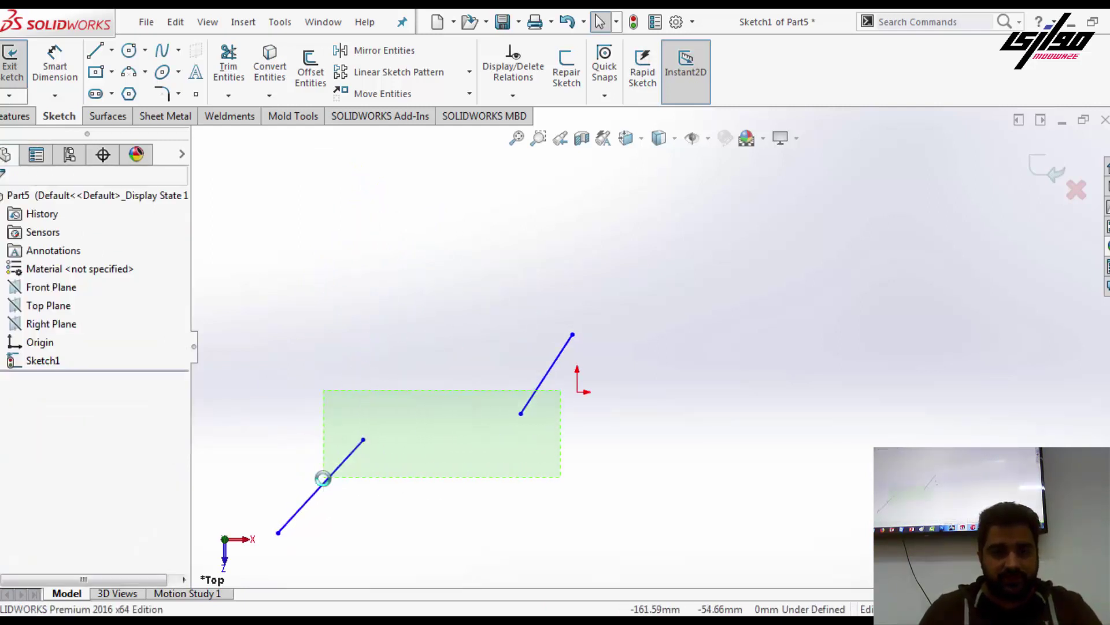
pyautogui.click(6, 511)
pyautogui.click(351, 287)
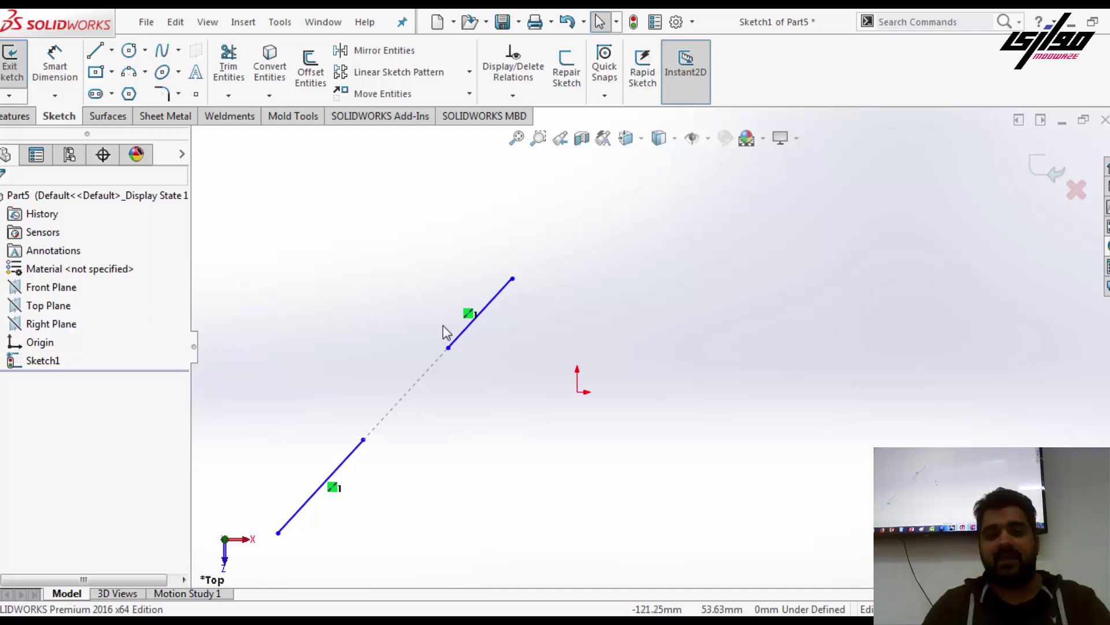
# - Undo the Collinear relation, leaving one line steeper and the other short near the origin
pyautogui.hotkey('ctrl', 'z')
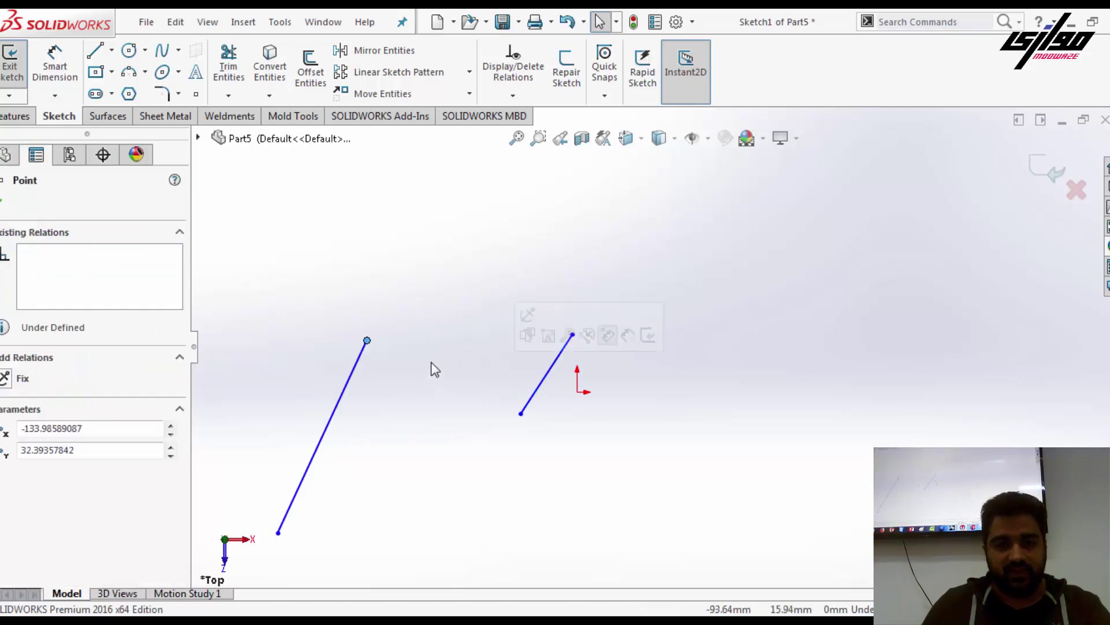
# - Box-select both lines and apply a Perpendicular relation to them
pyautogui.moveTo(620, 267); pyautogui.dragTo(322, 401)
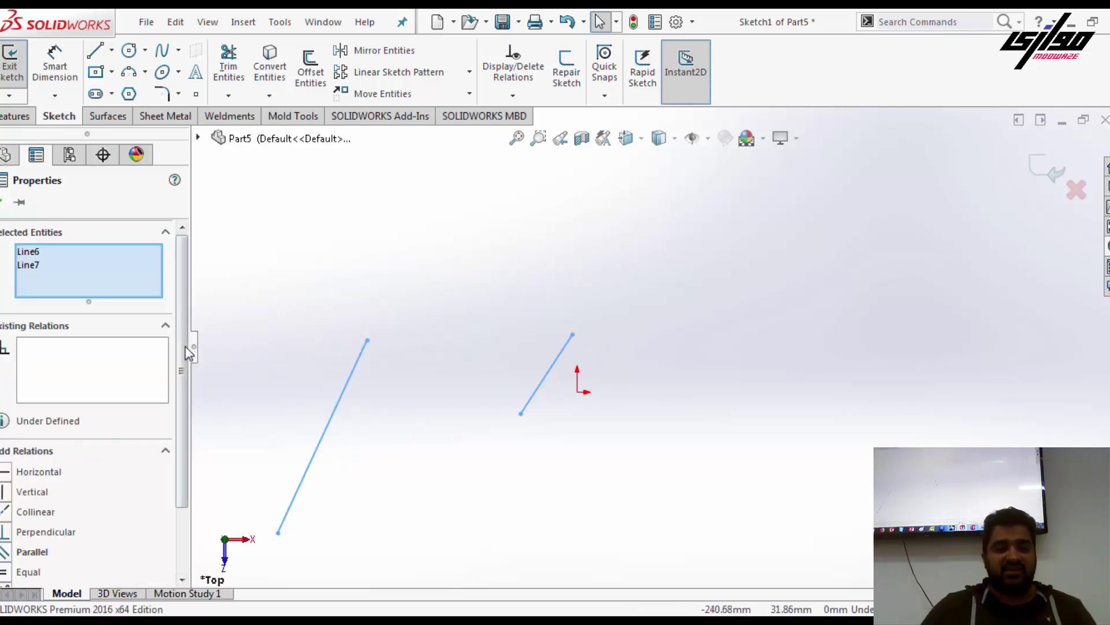
pyautogui.moveTo(184, 347); pyautogui.dragTo(181, 421)
pyautogui.click(4, 444)
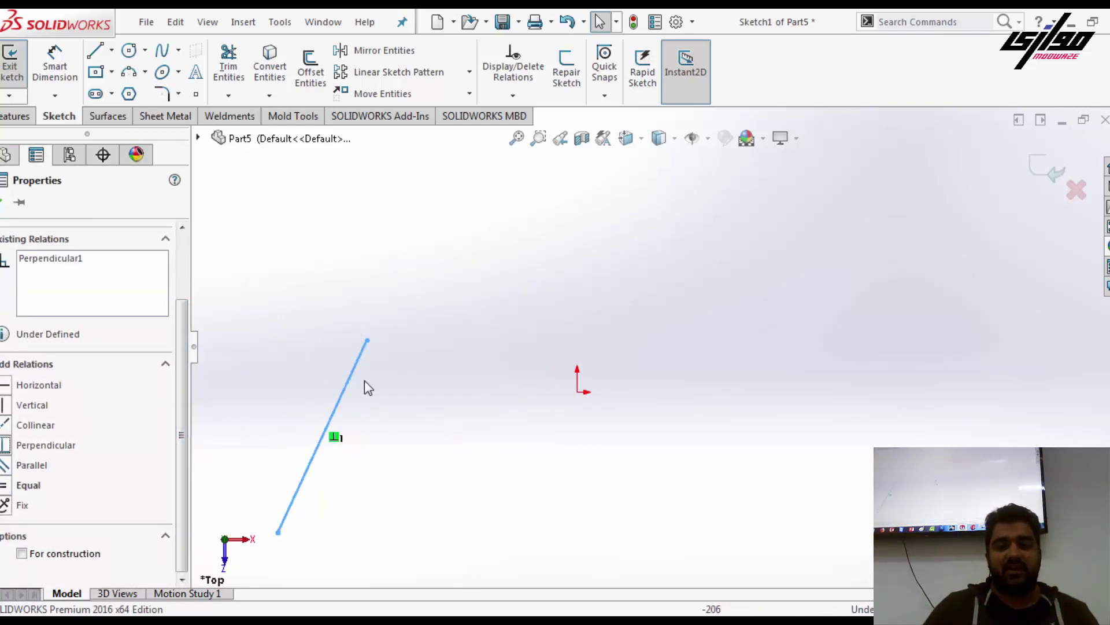
pyautogui.click(452, 394)
pyautogui.scroll(2, 452, 394)
pyautogui.scroll(3, 494, 387)
pyautogui.scroll(-2, 612, 390)
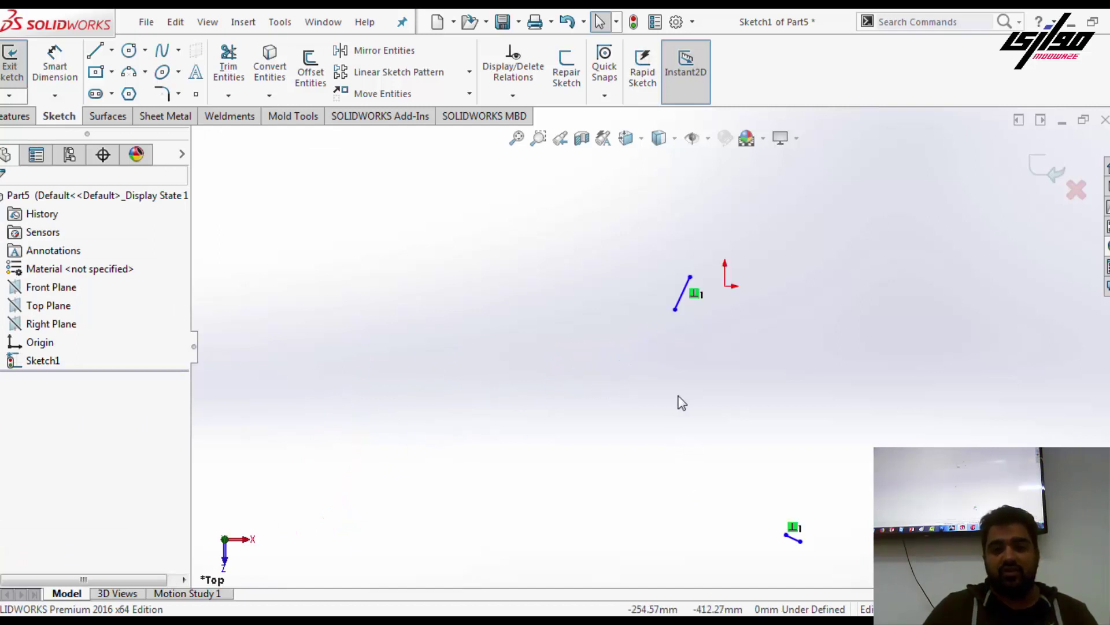
# - Test perpendicularity by dragging endpoints, one onto the origin, then undo back to free lines
pyautogui.moveTo(787, 537); pyautogui.dragTo(727, 289)
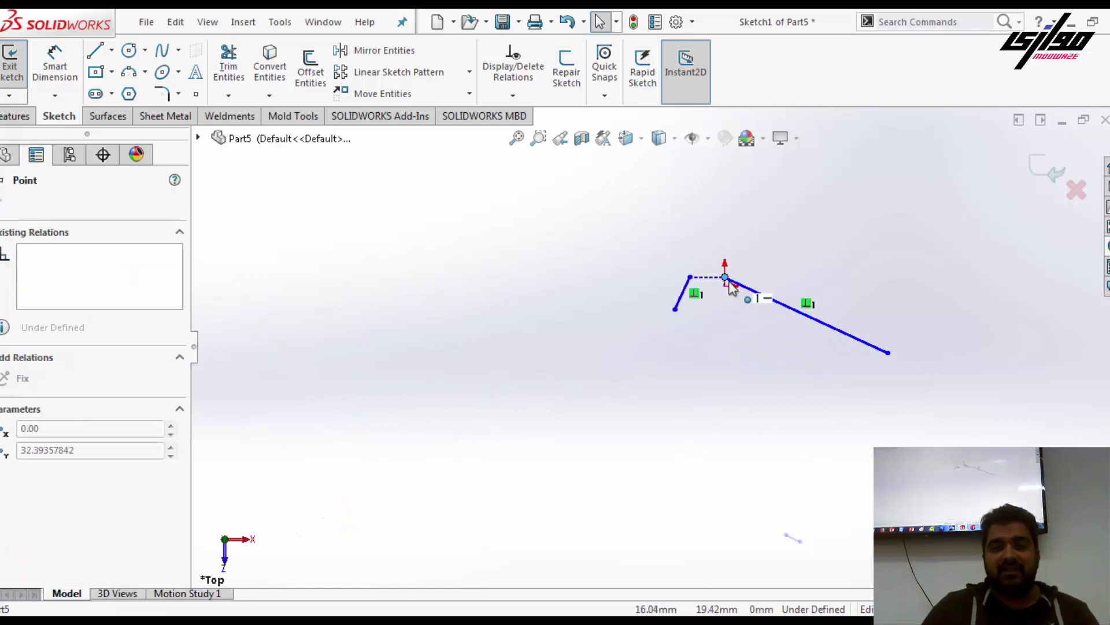
pyautogui.click(732, 345)
pyautogui.scroll(-3, 828, 343)
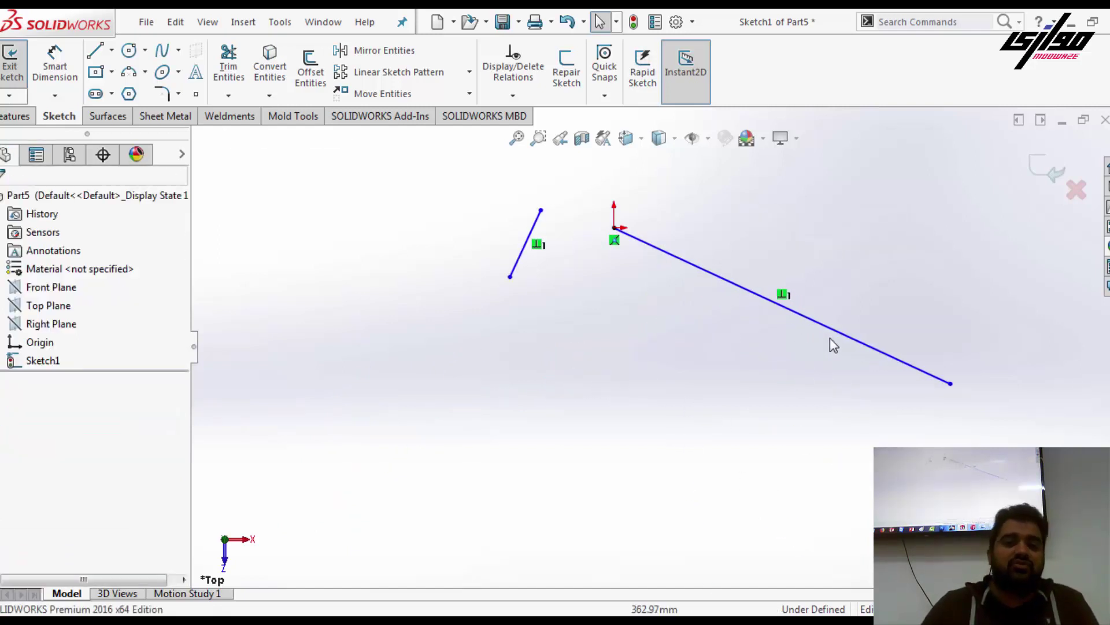
pyautogui.moveTo(950, 383)
pyautogui.mouseDown()
pyautogui.moveTo(788, 339)
pyautogui.moveTo(384, 268)
pyautogui.moveTo(749, 250)
pyautogui.moveTo(523, 377)
pyautogui.moveTo(538, 198)
pyautogui.moveTo(894, 284)
pyautogui.mouseUp()
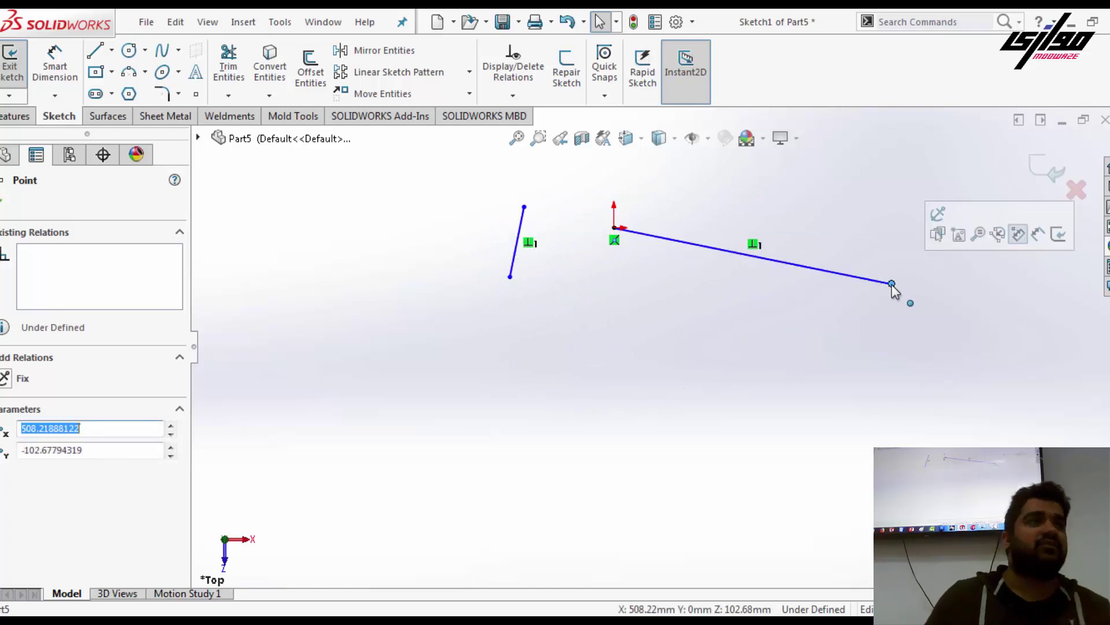
pyautogui.click(719, 383)
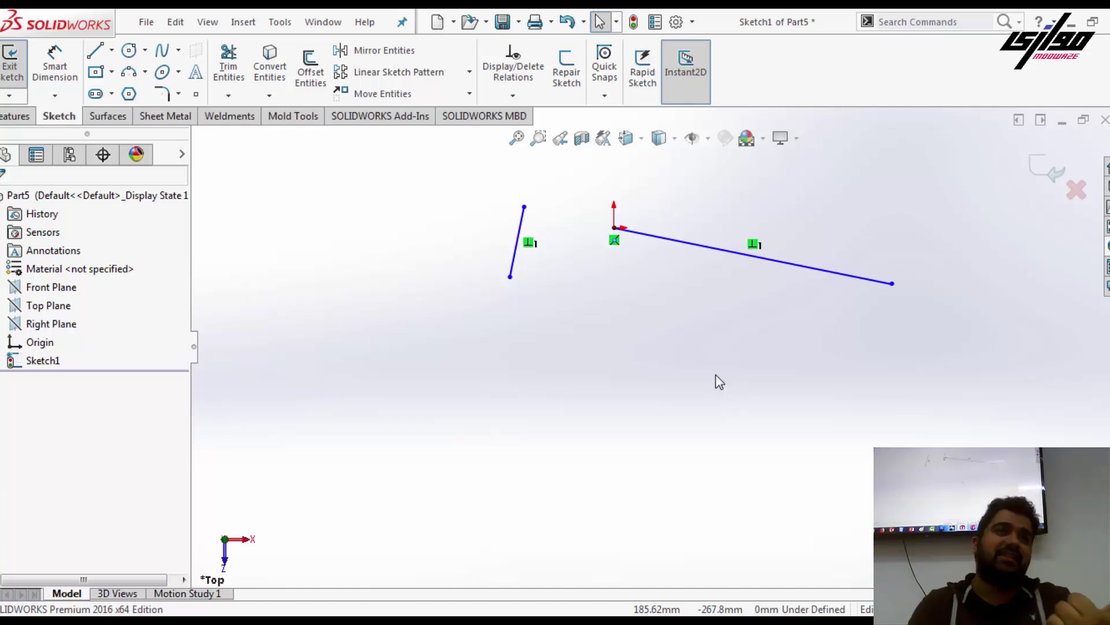
pyautogui.hotkey('ctrl', 'z')
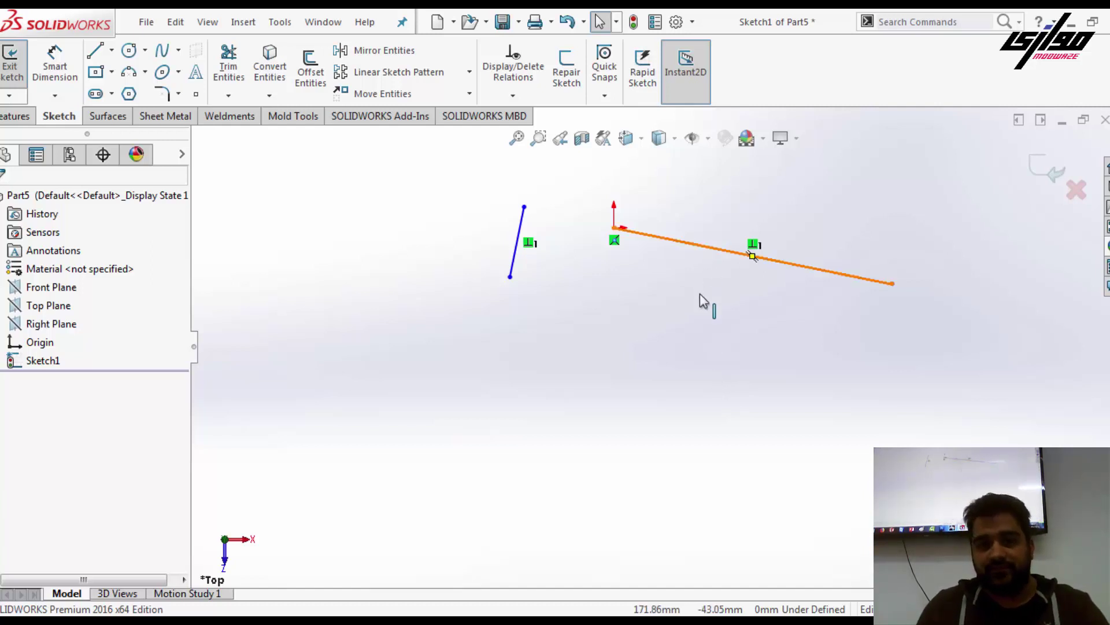
pyautogui.hotkey('ctrl', 'z')
pyautogui.hotkey('ctrl', 'z')
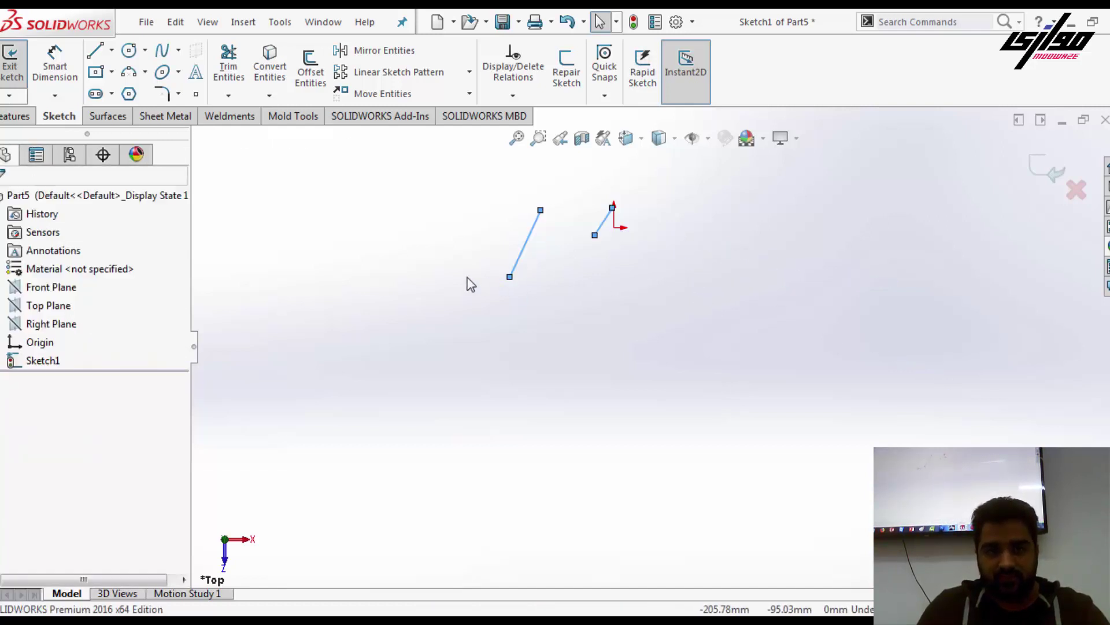
# - Try a Parallel relation on the two lines, test it with an endpoint drag, then undo it
pyautogui.hotkey('ctrl', 'a')
pyautogui.moveTo(182, 372); pyautogui.dragTo(182, 446)
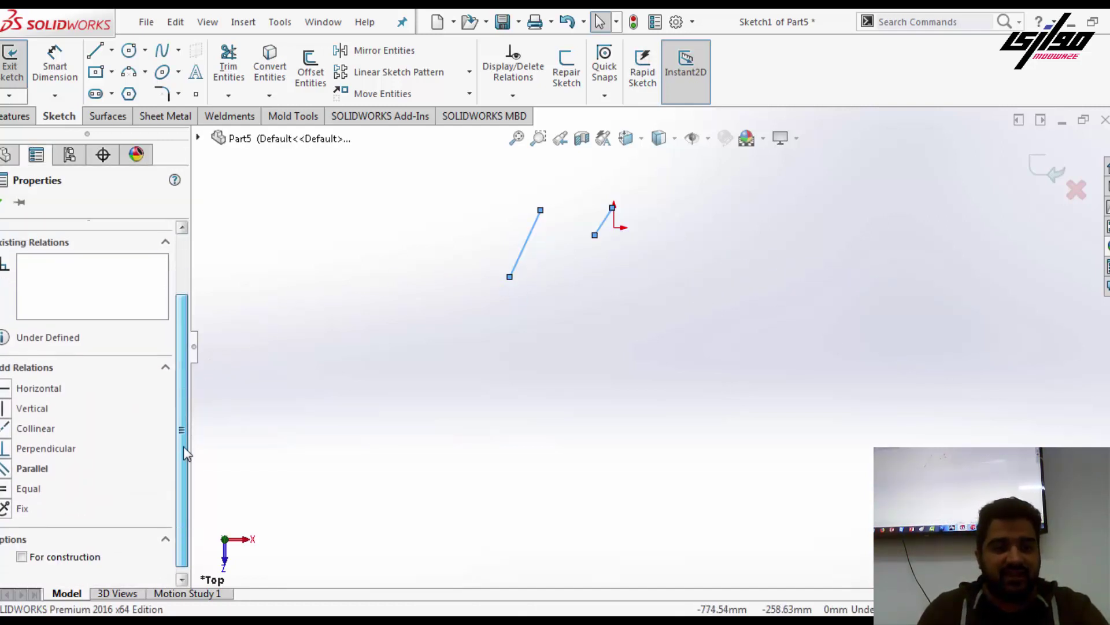
pyautogui.click(32, 466)
pyautogui.click(556, 344)
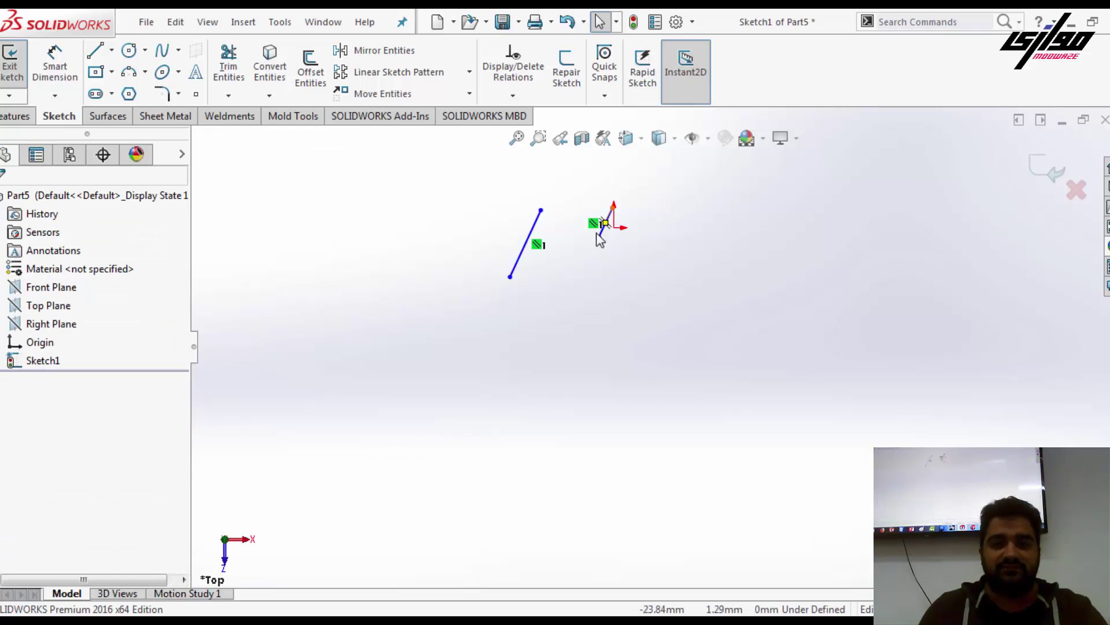
pyautogui.moveTo(599, 237)
pyautogui.mouseDown()
pyautogui.moveTo(622, 228)
pyautogui.moveTo(484, 357)
pyautogui.moveTo(626, 348)
pyautogui.mouseUp()
pyautogui.hotkey('ctrl', 'z')
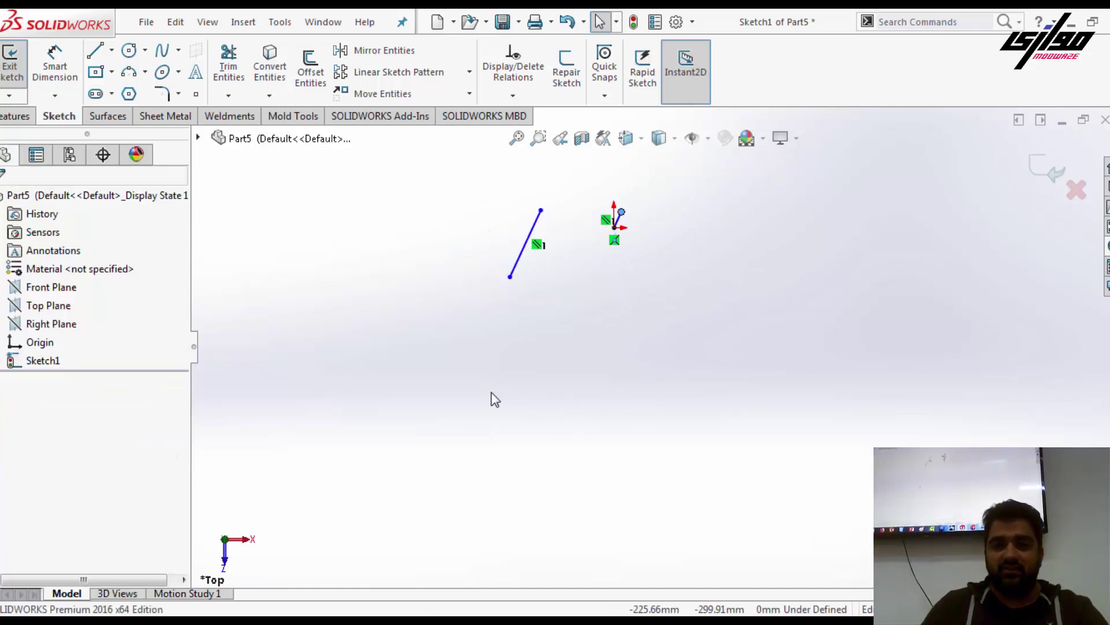
pyautogui.hotkey('ctrl', 'z')
# - Select both lines and apply an Equal relation so their lengths match
pyautogui.click(206, 342)
pyautogui.hotkey('ctrl', 'a')
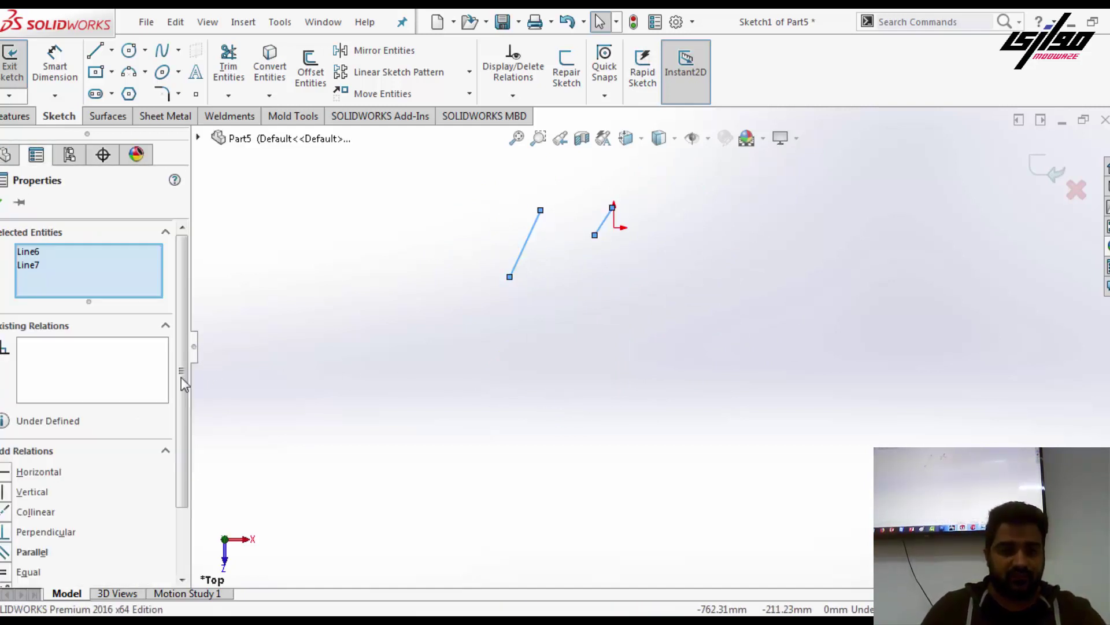
pyautogui.scroll(-2, 179, 397)
pyautogui.scroll(-2, 185, 446)
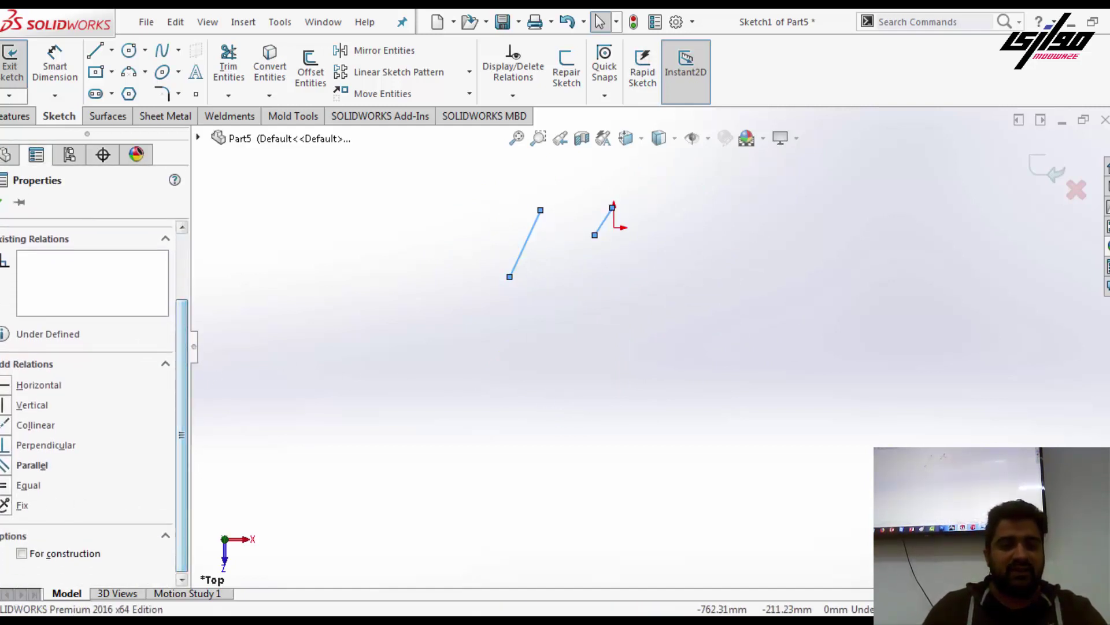
pyautogui.click(28, 484)
pyautogui.click(508, 340)
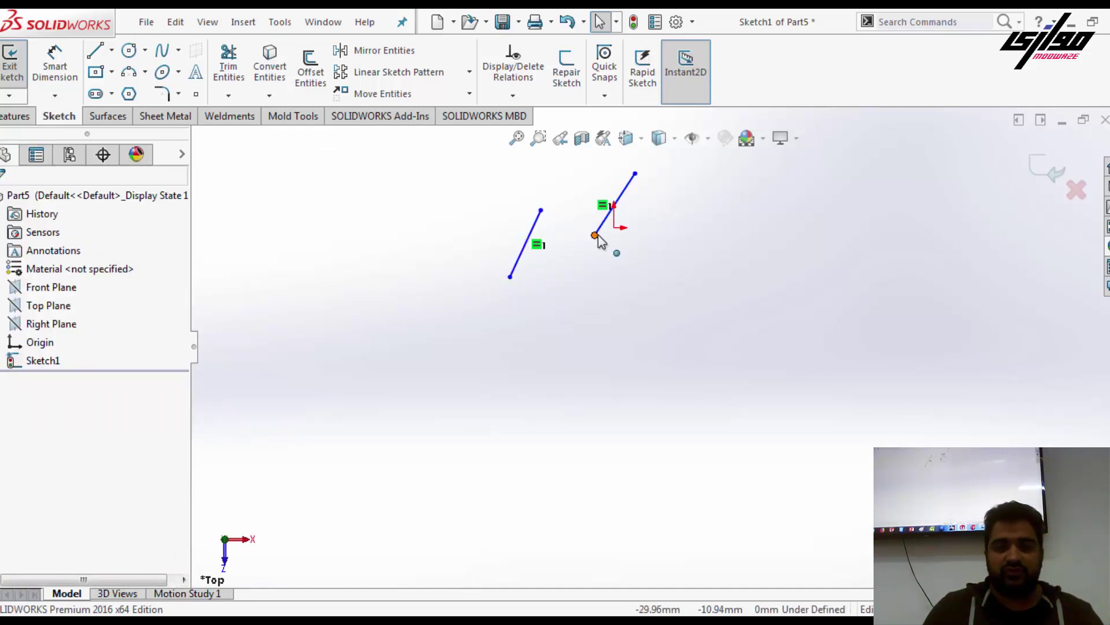
# - Attach the second line's end to the origin and swing it to point downward
pyautogui.moveTo(595, 235); pyautogui.dragTo(614, 227)
pyautogui.click(641, 160)
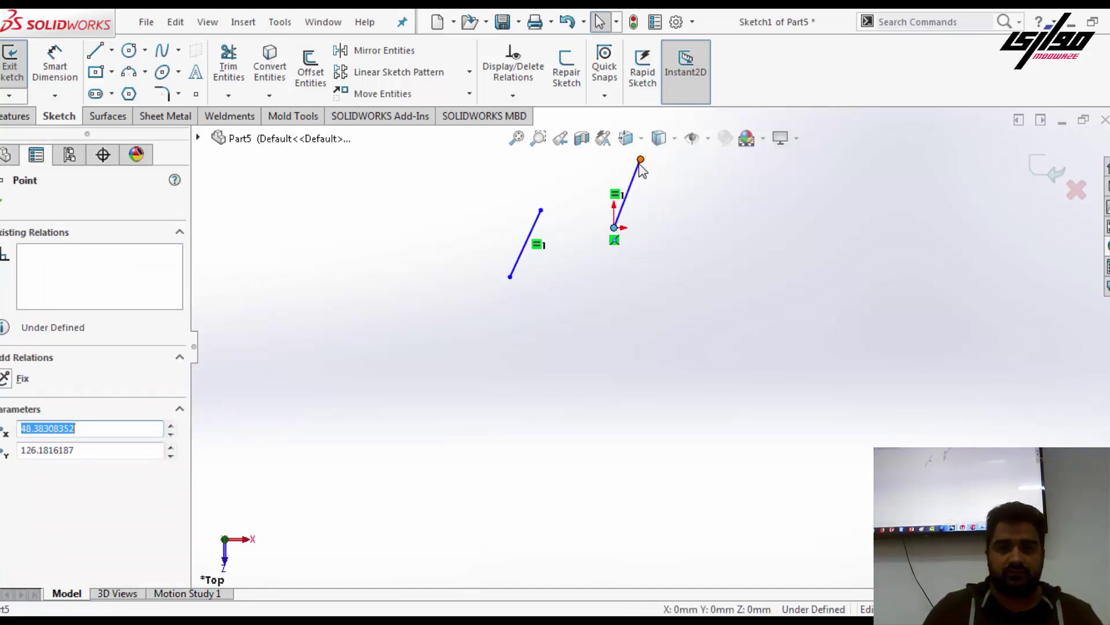
pyautogui.moveTo(641, 160)
pyautogui.mouseDown()
pyautogui.moveTo(633, 393)
pyautogui.moveTo(633, 298)
pyautogui.mouseUp()
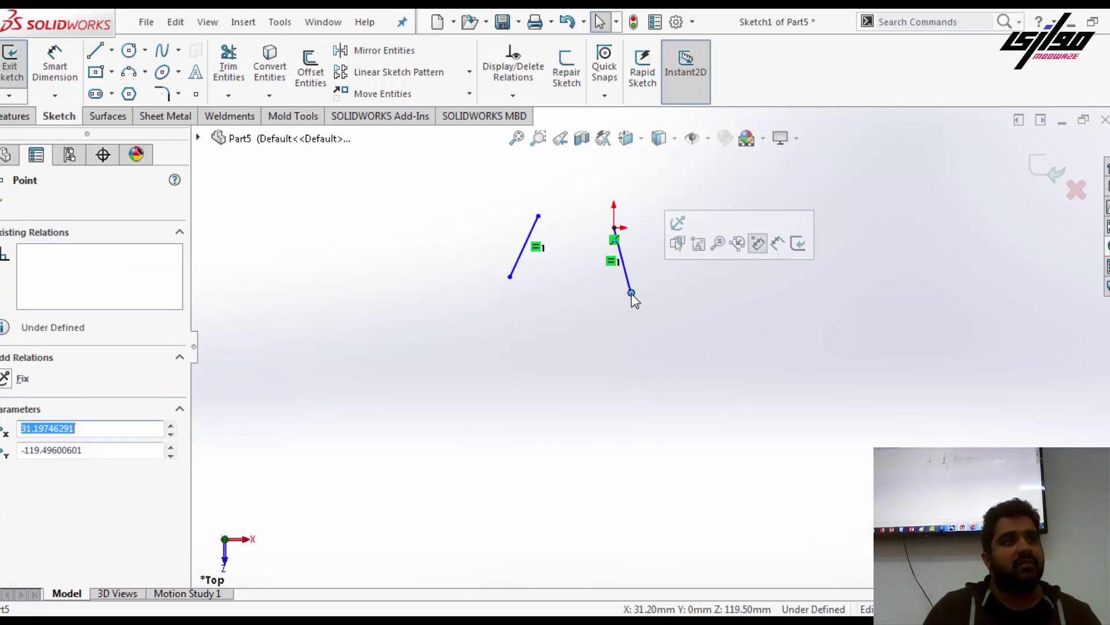
pyautogui.click(595, 380)
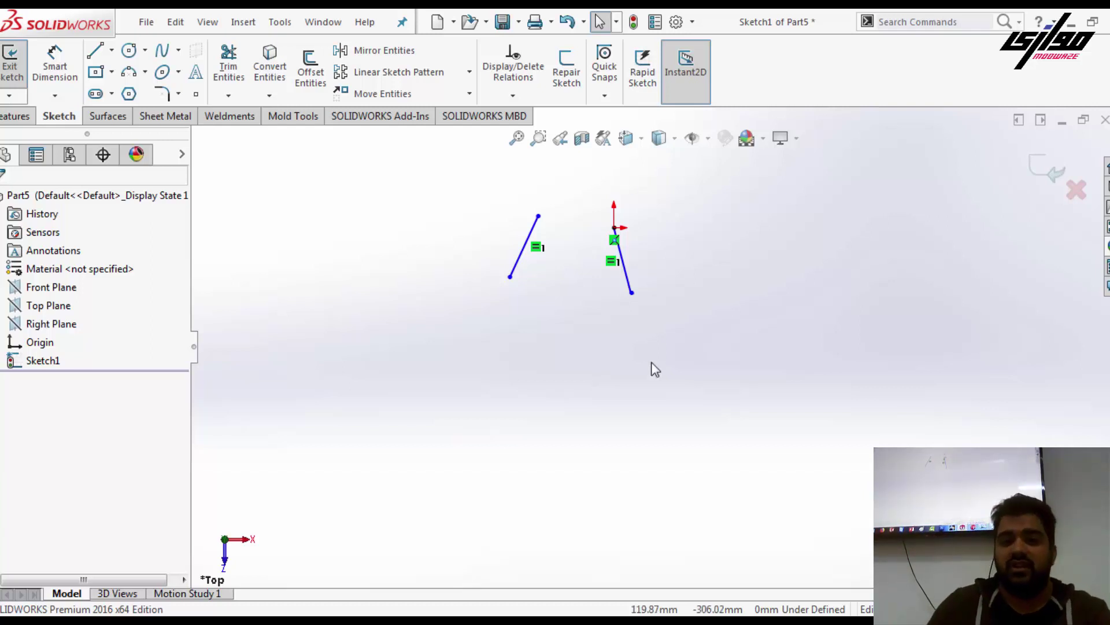
pyautogui.moveTo(694, 193); pyautogui.dragTo(411, 351)
# - Delete both lines and place sketch points on the empty sketch
pyautogui.press('Delete')
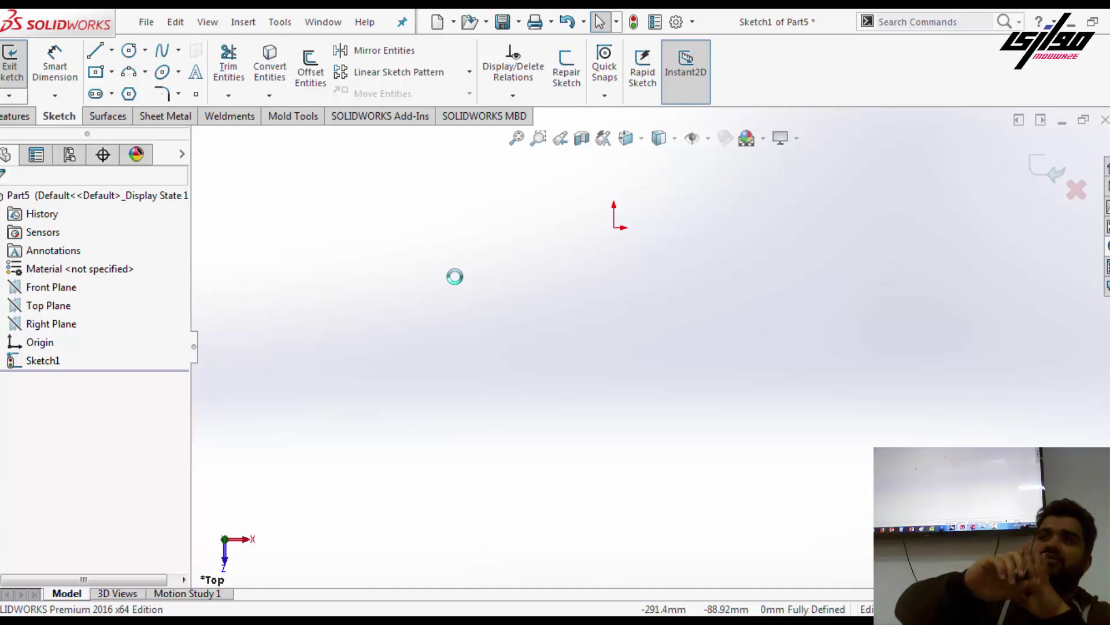
pyautogui.click(194, 98)
pyautogui.click(431, 191)
pyautogui.click(510, 307)
pyautogui.click(452, 207)
pyautogui.press('Escape')
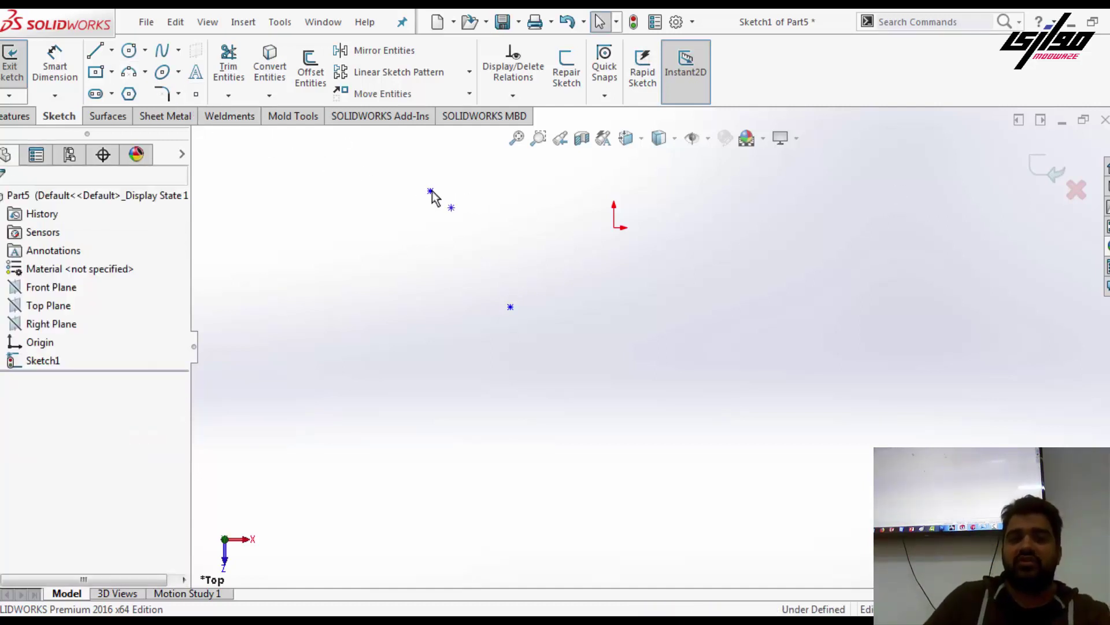
# - Apply Horizontal, Vertical and Coincident relations between two points, undoing each one
pyautogui.click(431, 191)
pyautogui.keyDown('ctrl'); pyautogui.click(510, 306); pyautogui.keyUp('ctrl')
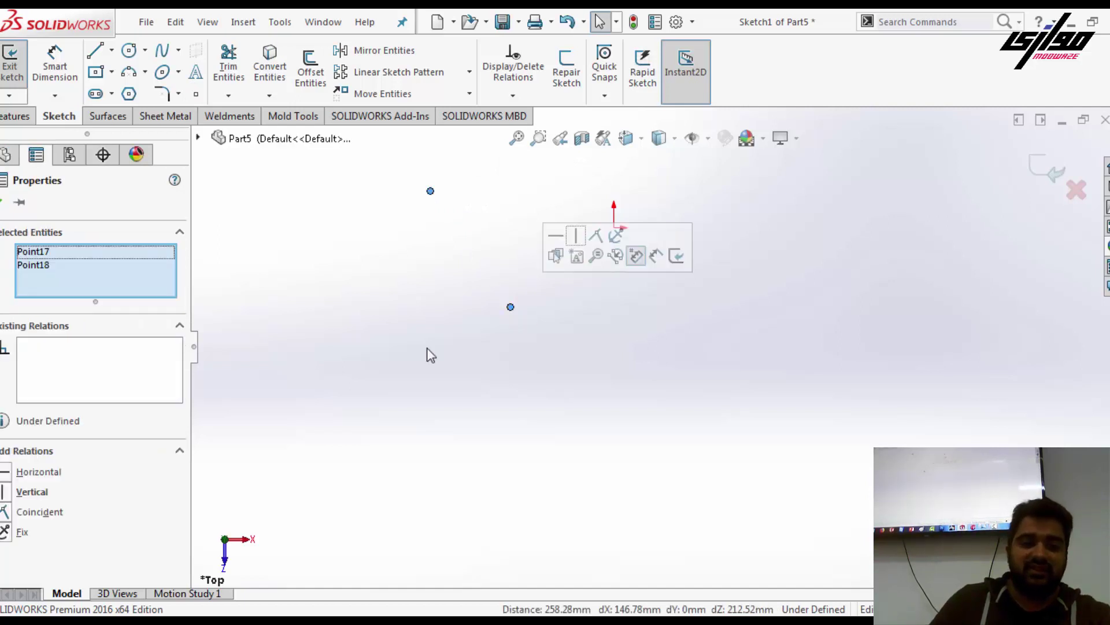
pyautogui.click(7, 473)
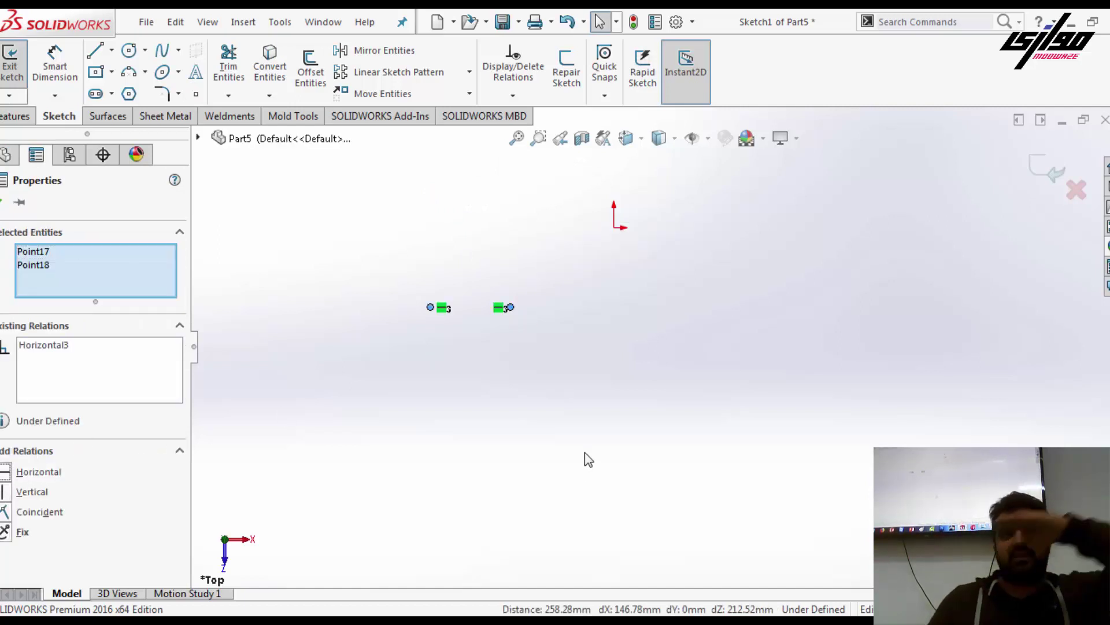
pyautogui.hotkey('ctrl', 'z')
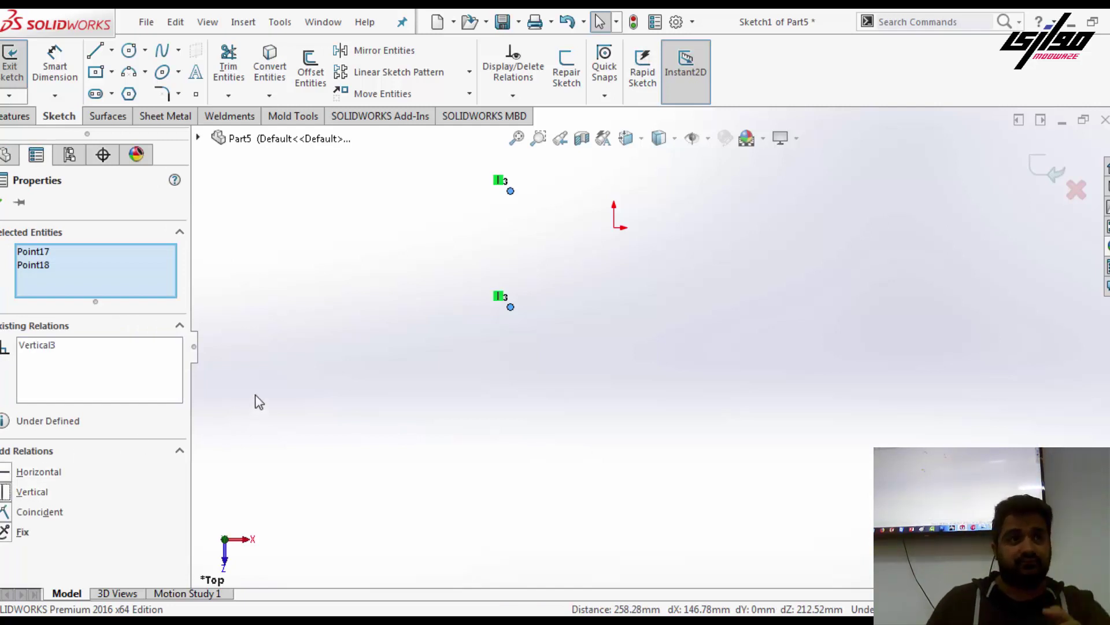
pyautogui.hotkey('ctrl', 'z')
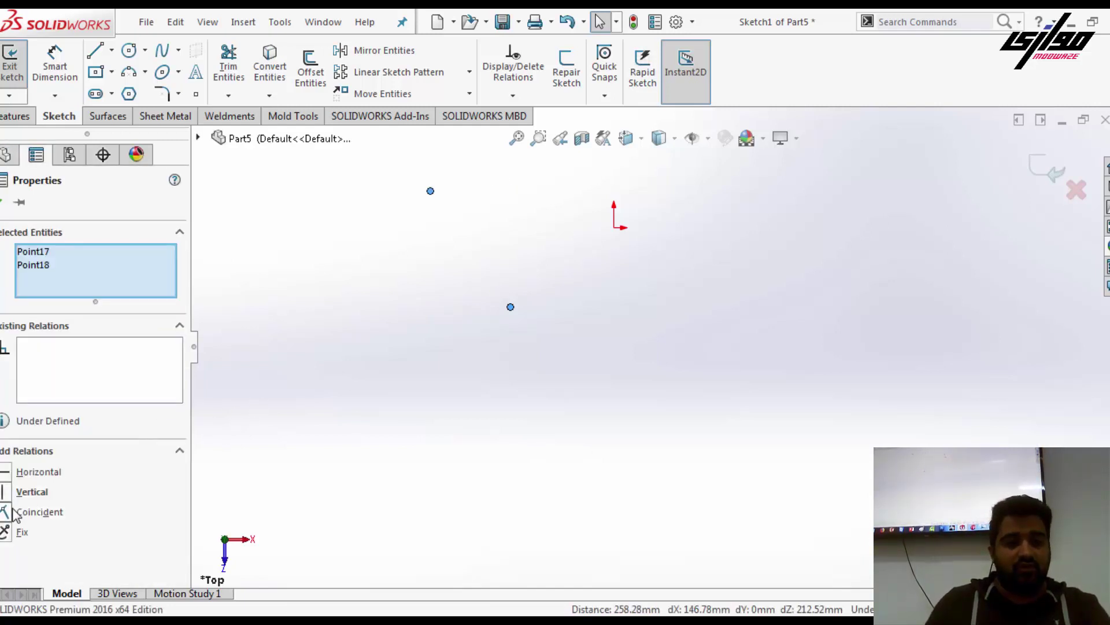
pyautogui.click(40, 510)
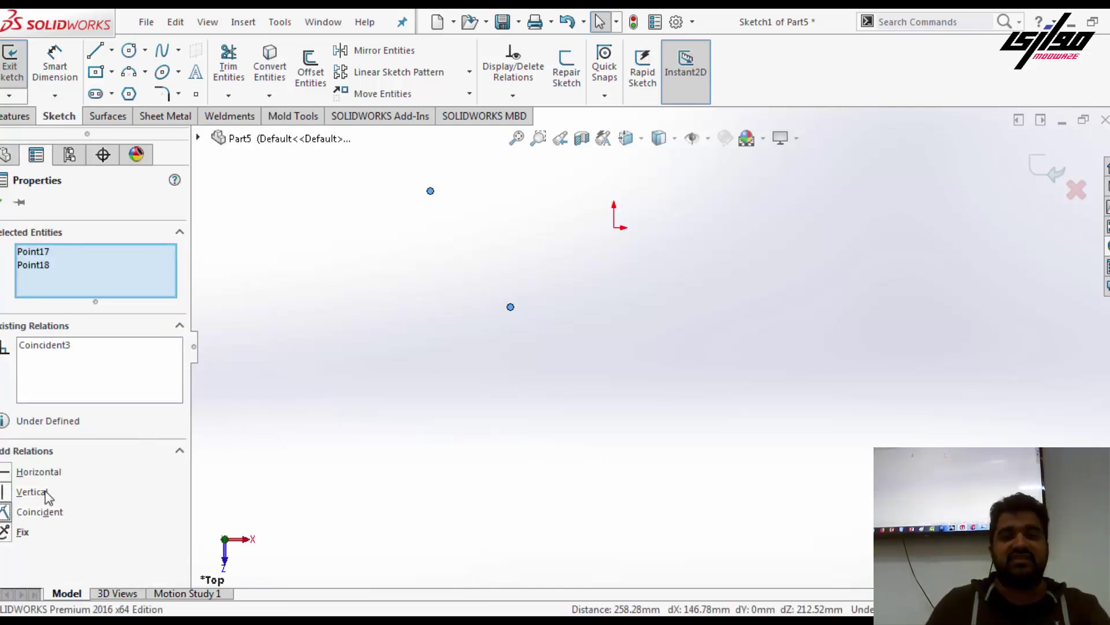
pyautogui.click(374, 363)
pyautogui.hotkey('ctrl', 'z')
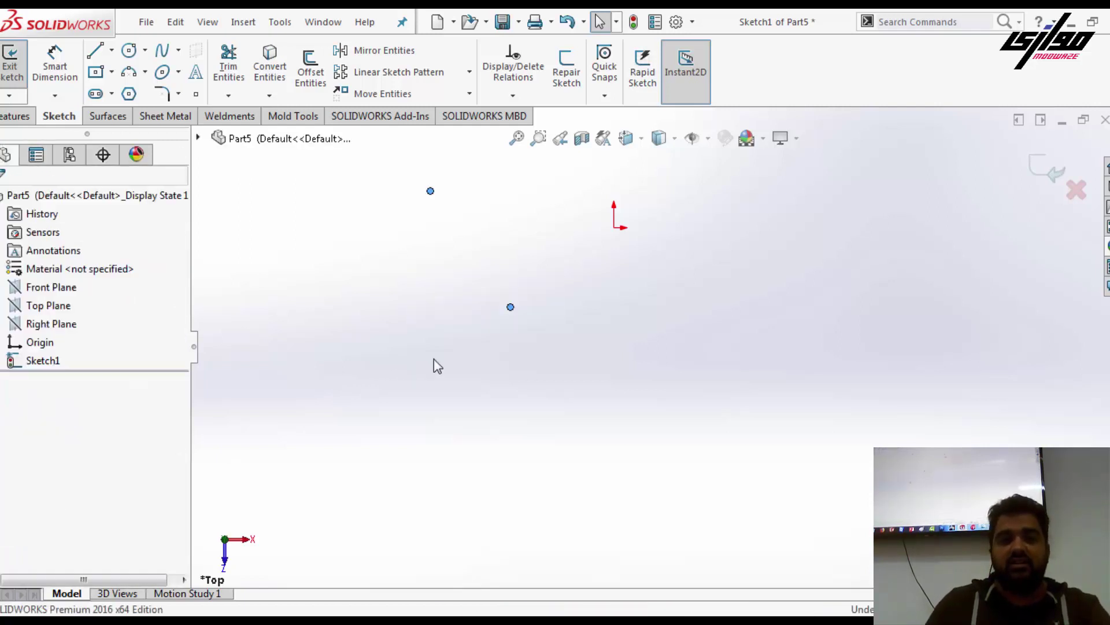
pyautogui.click(111, 49)
pyautogui.click(432, 286)
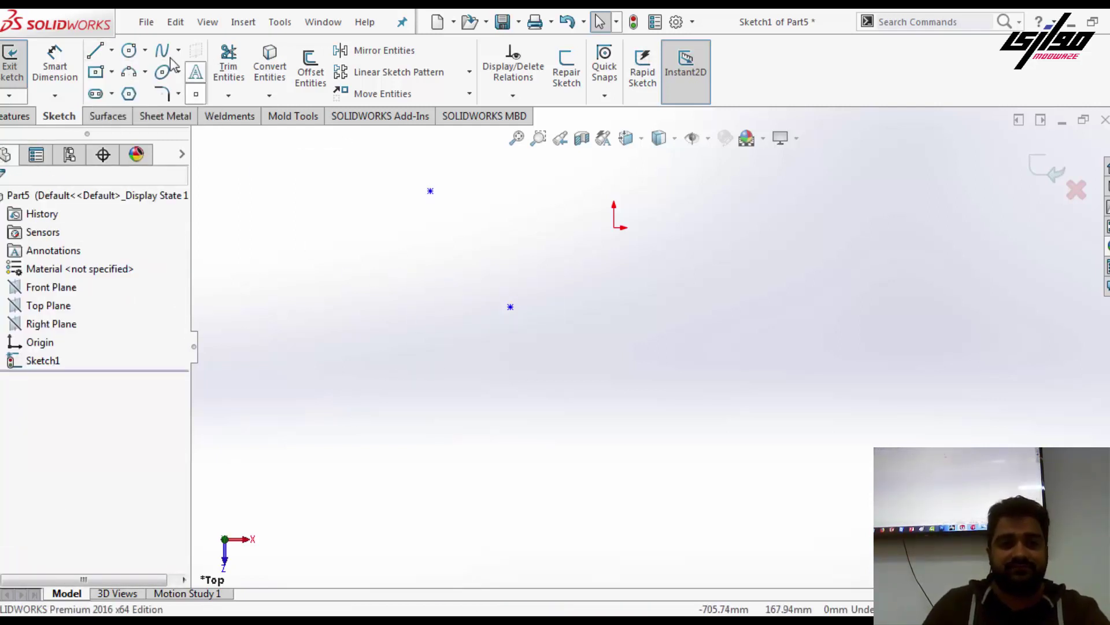
# - Draw a diagonal line left of the points and inspect its endpoints
pyautogui.click(96, 51)
pyautogui.moveTo(352, 333); pyautogui.dragTo(413, 254)
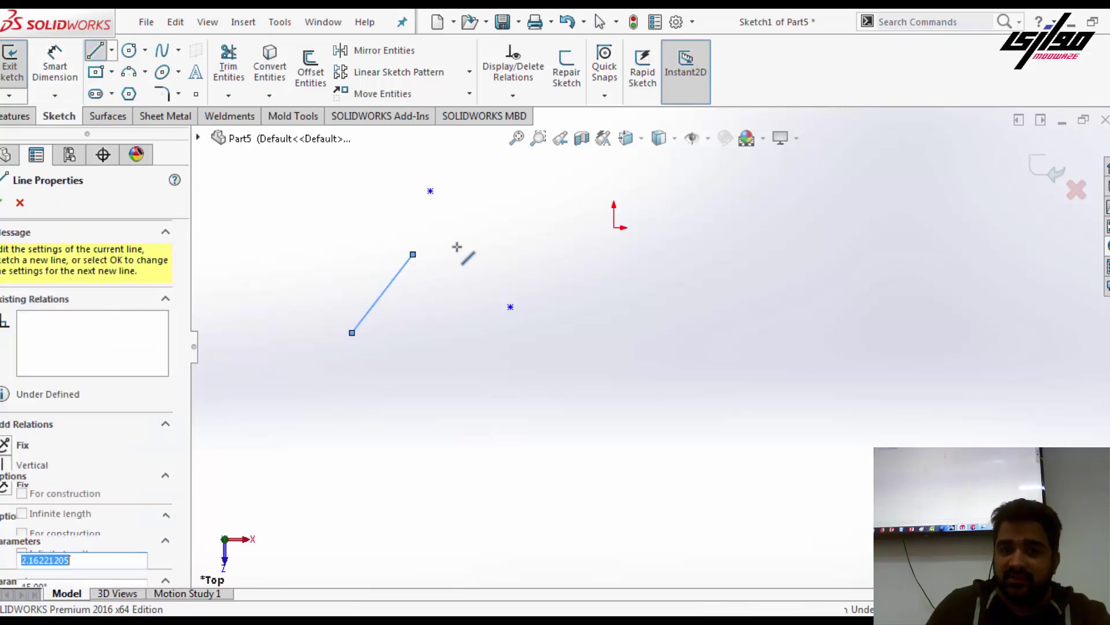
pyautogui.press('Escape')
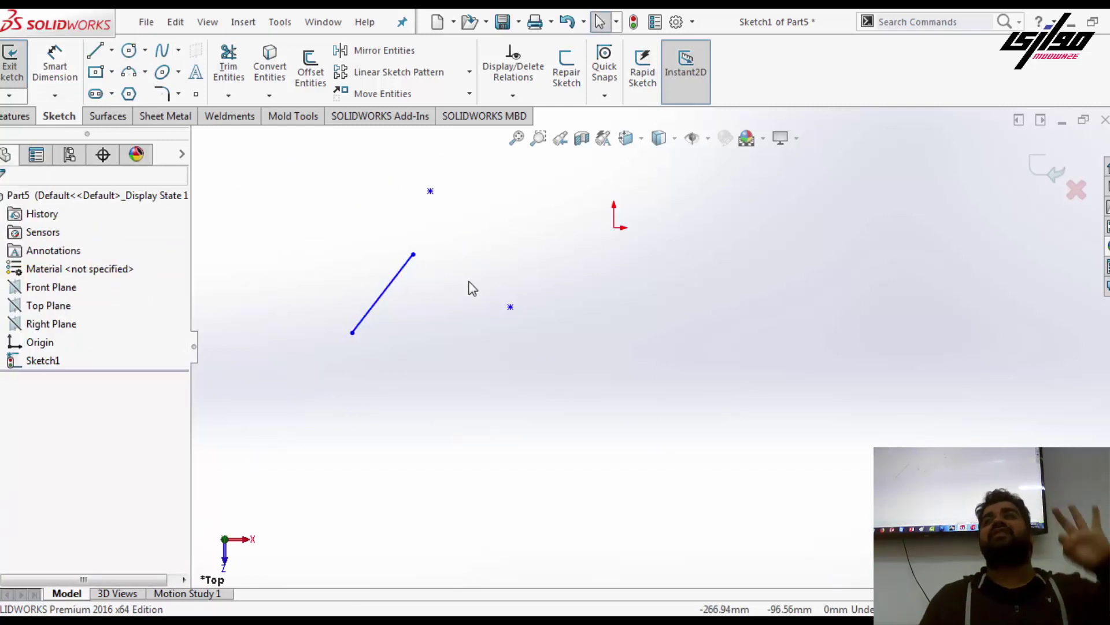
pyautogui.click(413, 254)
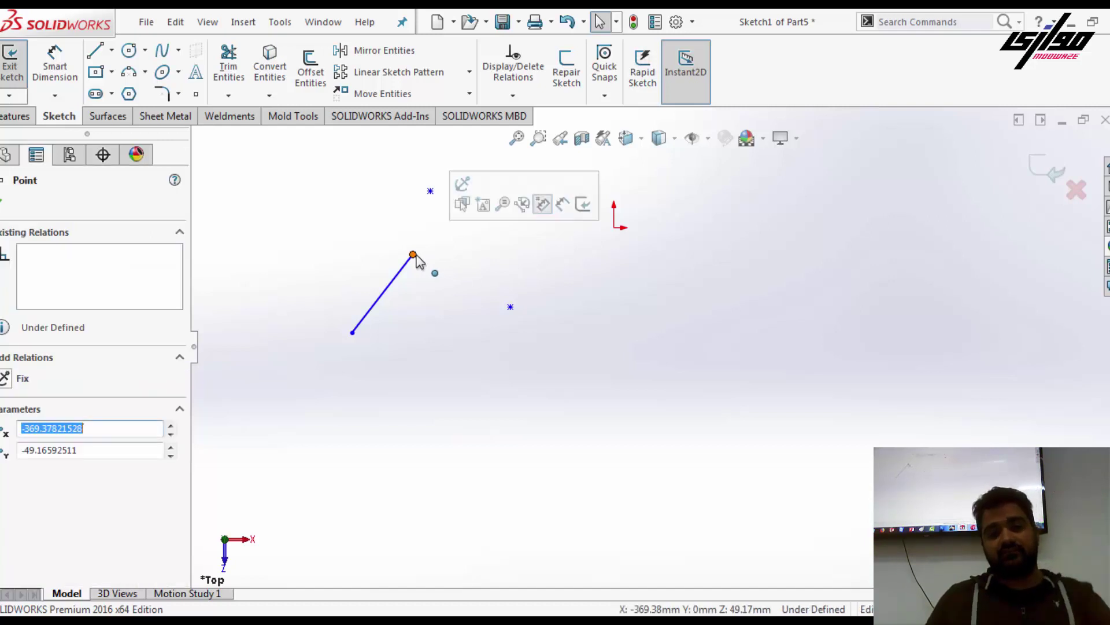
pyautogui.click(383, 297)
pyautogui.keyDown('ctrl'); pyautogui.click(352, 333); pyautogui.keyUp('ctrl')
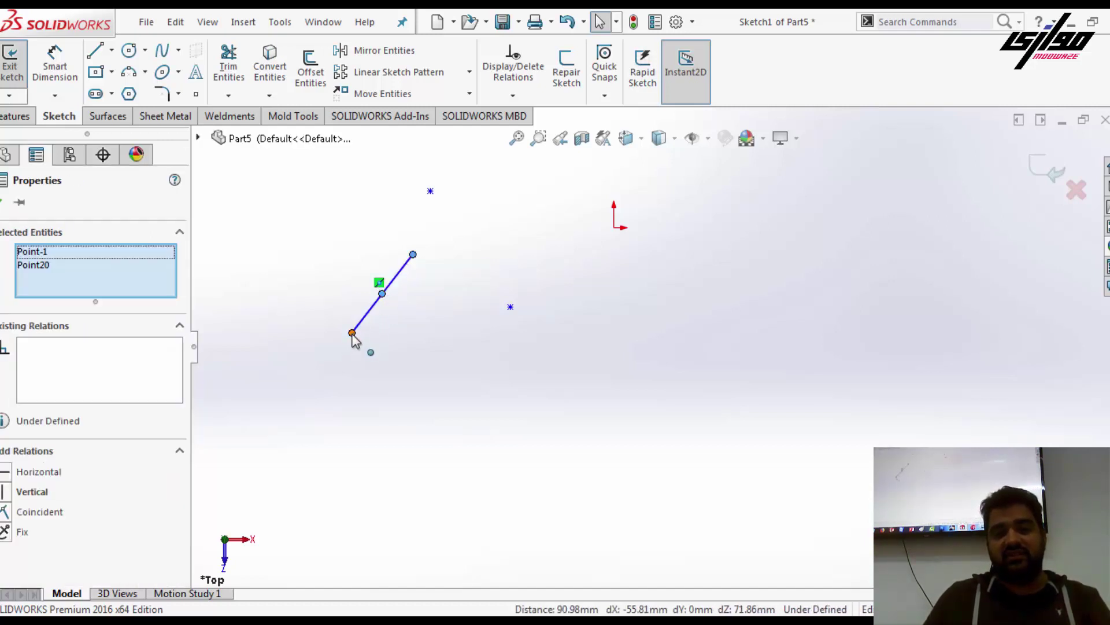
pyautogui.click(391, 334)
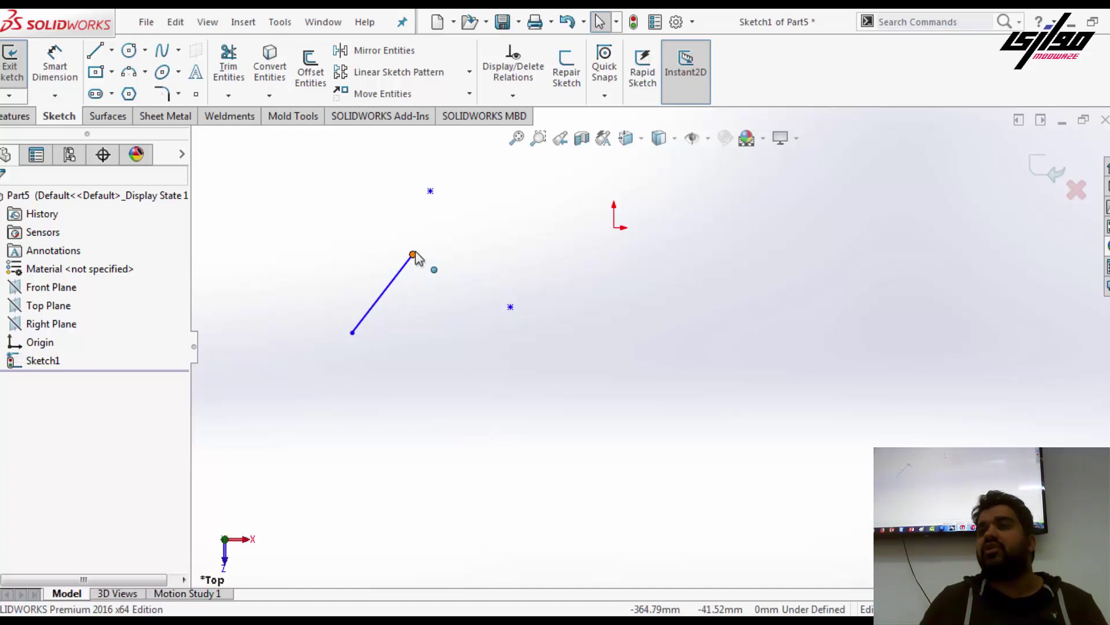
# - Make the line's midpoint coincident with the origin and constrain the line Horizontal
pyautogui.click(383, 294)
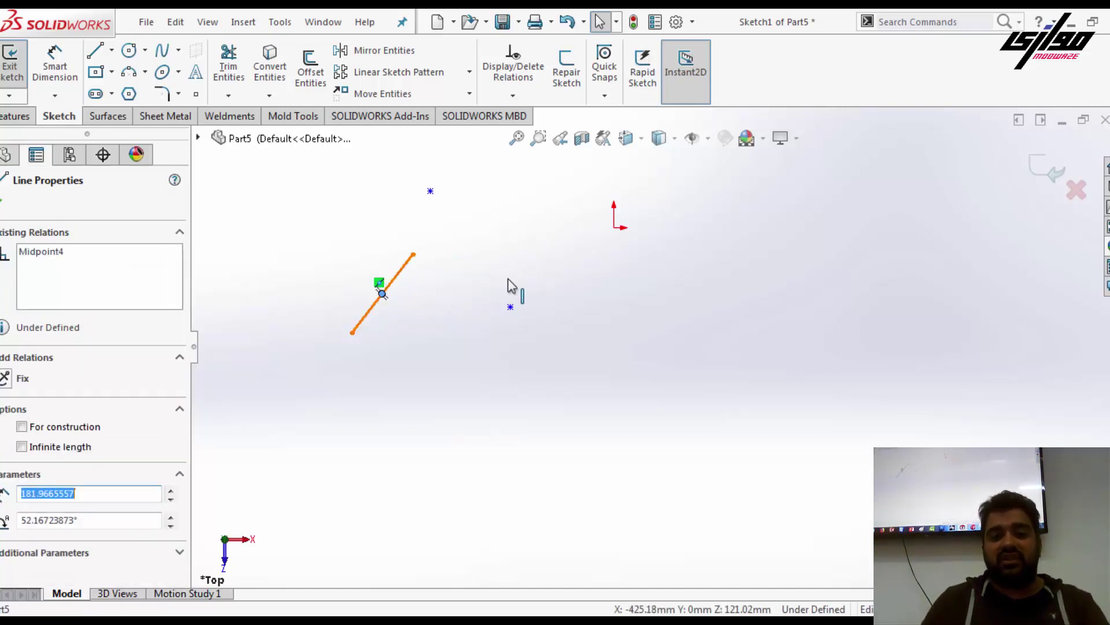
pyautogui.keyDown('ctrl'); pyautogui.click(613, 229); pyautogui.keyUp('ctrl')
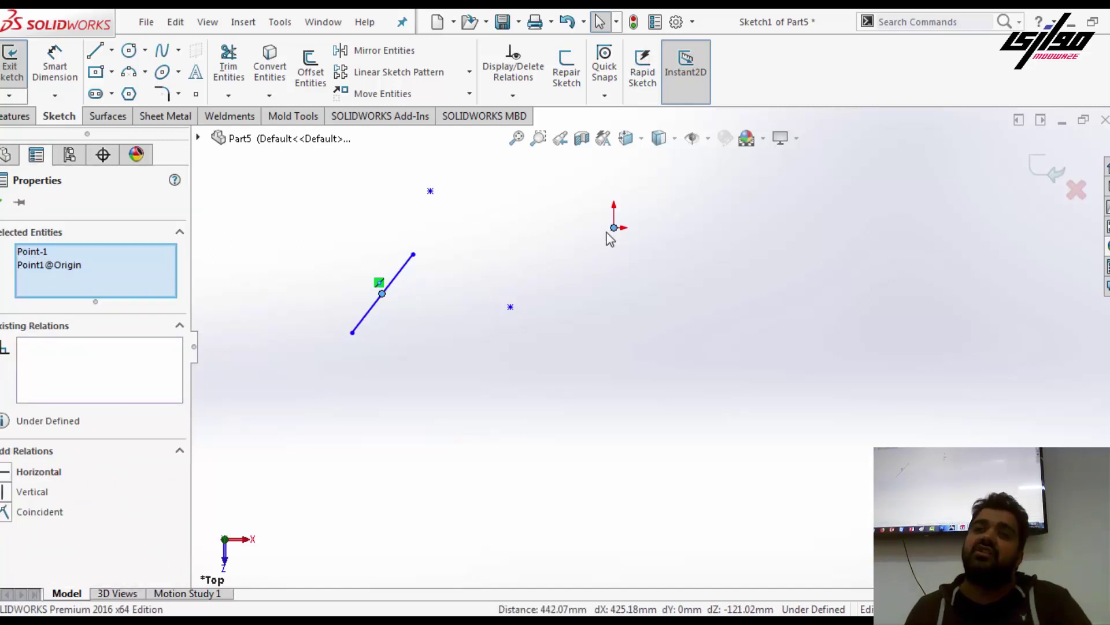
pyautogui.click(12, 512)
pyautogui.click(377, 397)
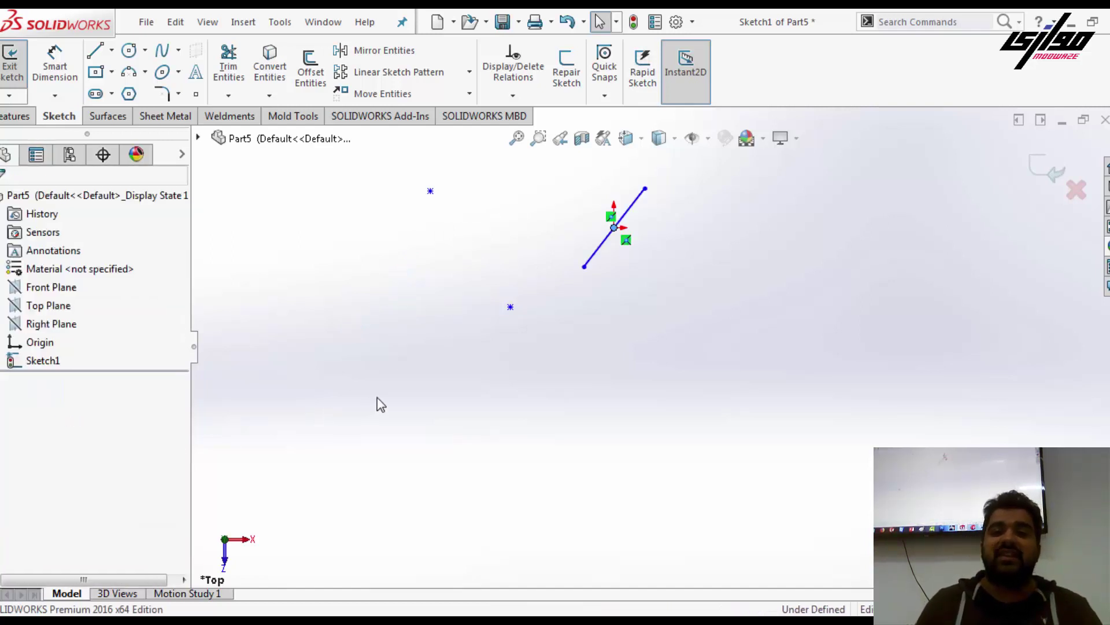
pyautogui.moveTo(585, 267); pyautogui.dragTo(413, 267)
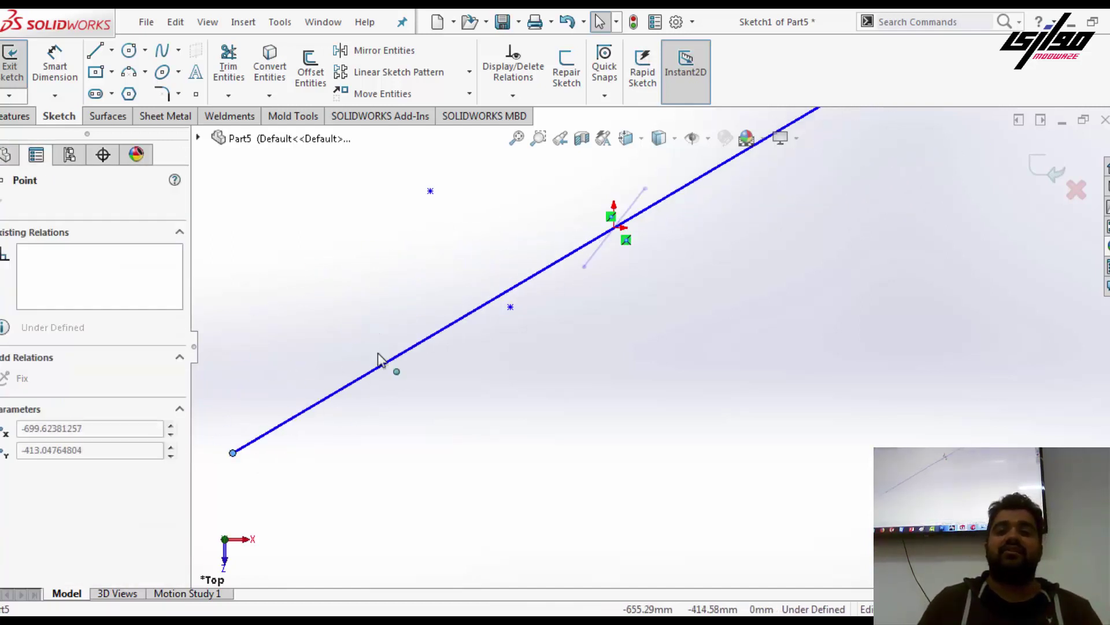
pyautogui.click(514, 248)
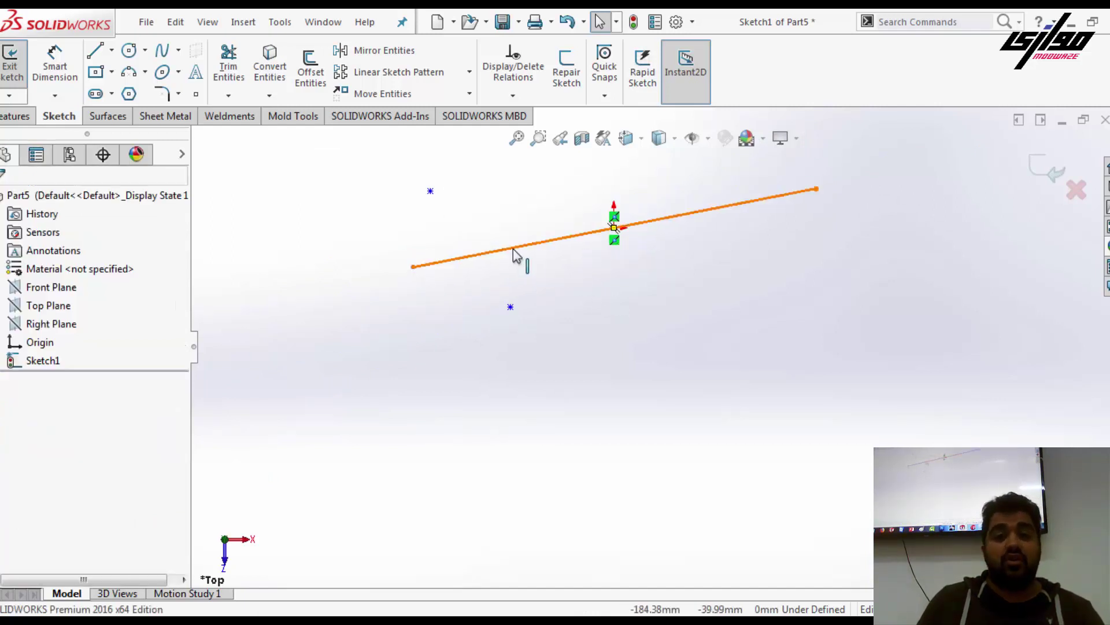
pyautogui.click(35, 377)
pyautogui.click(324, 370)
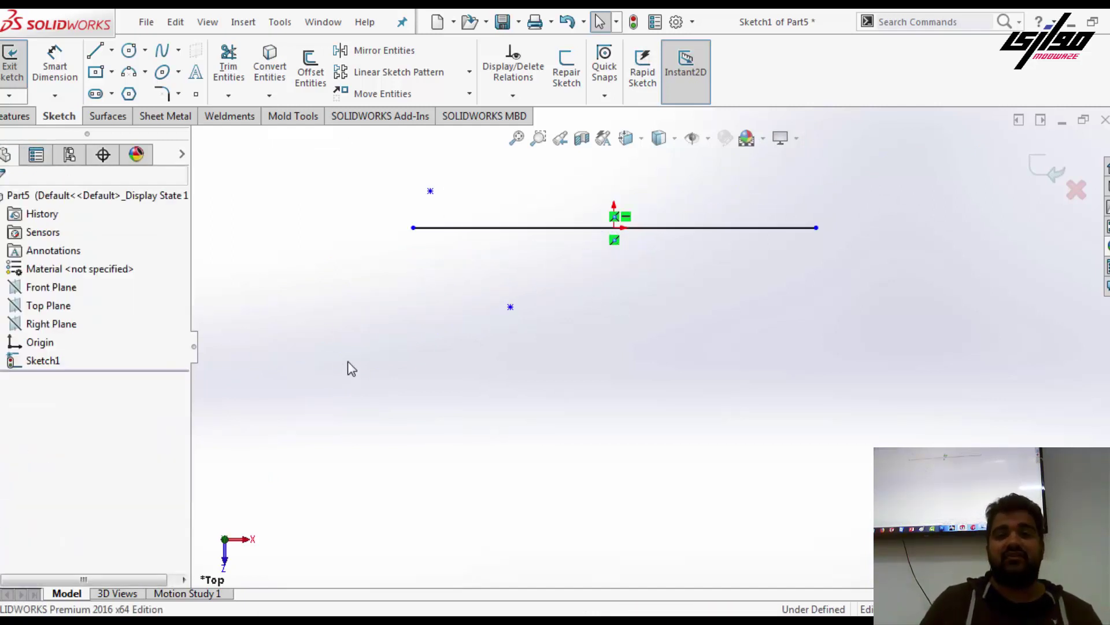
pyautogui.click(55, 63)
# - Dimension the horizontal line's length as 100, placing the dimension below it
pyautogui.click(544, 228)
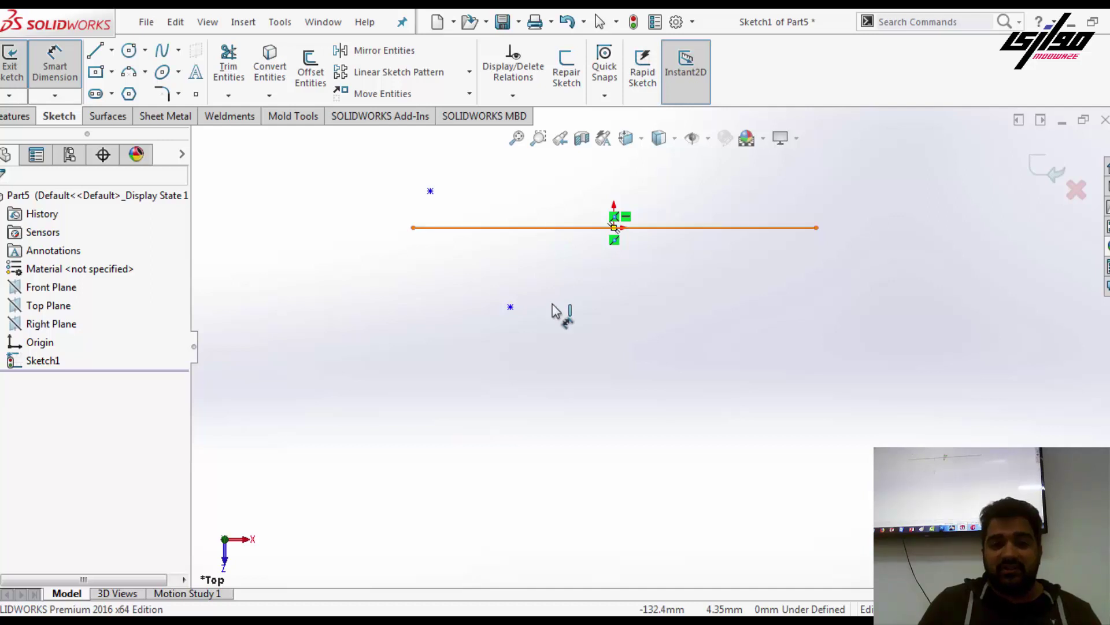
pyautogui.click(555, 308)
pyautogui.write('100')
pyautogui.press('Return')
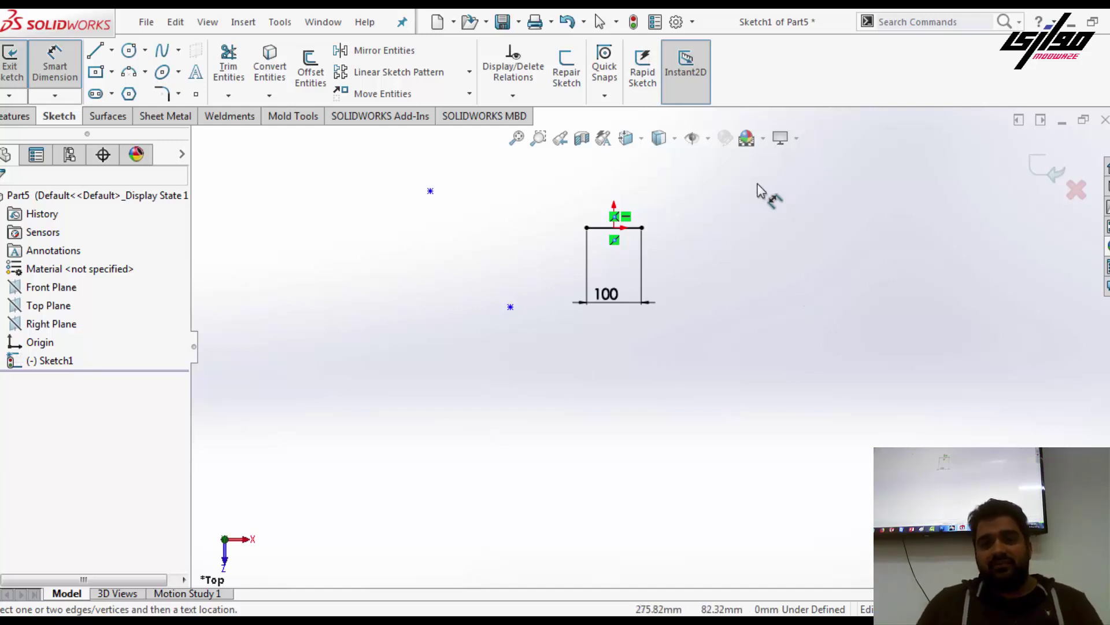
pyautogui.press('Escape')
pyautogui.moveTo(730, 181); pyautogui.dragTo(334, 421)
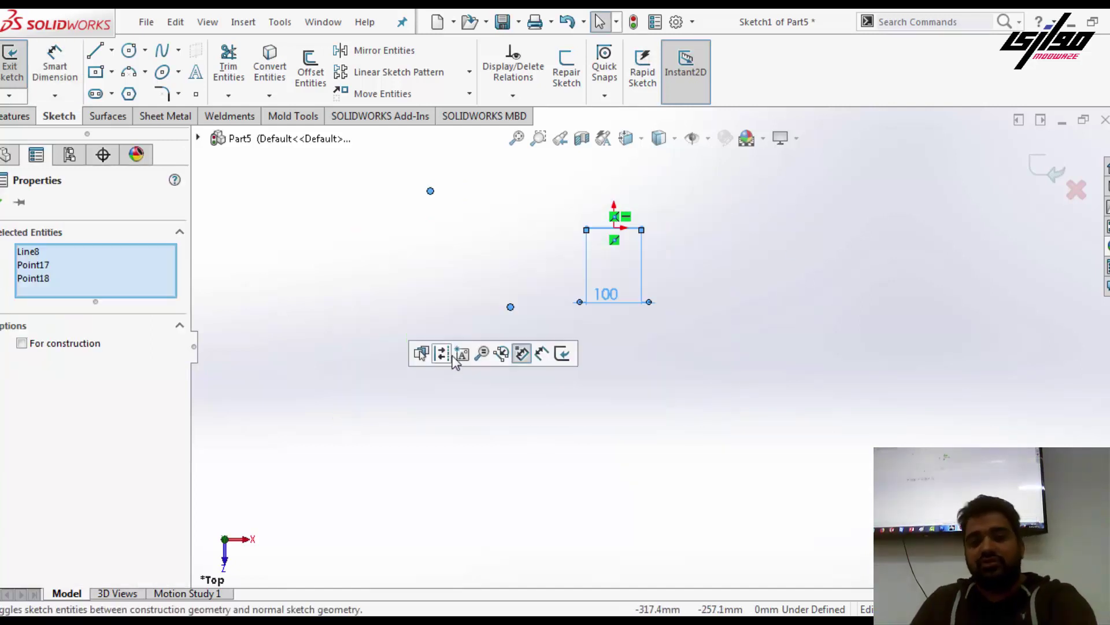
# - Delete the dimensioned line and draw a large circle upper left and a smaller one lower right
pyautogui.press('Delete')
pyautogui.click(130, 54)
pyautogui.click(478, 216)
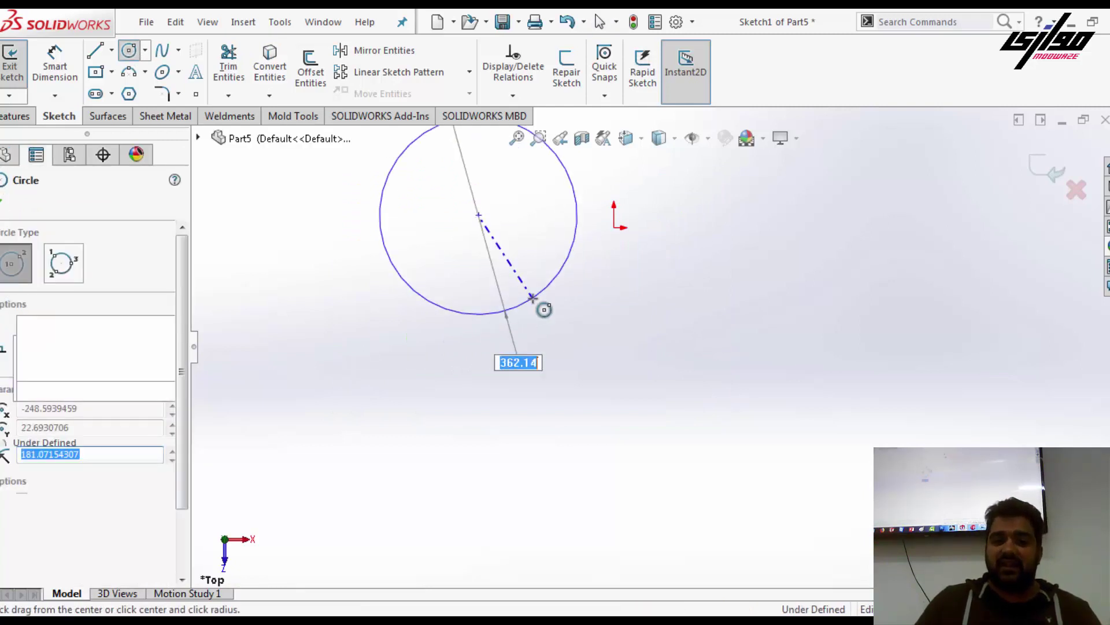
pyautogui.click(535, 296)
pyautogui.click(670, 324)
pyautogui.click(650, 272)
pyautogui.press('Escape')
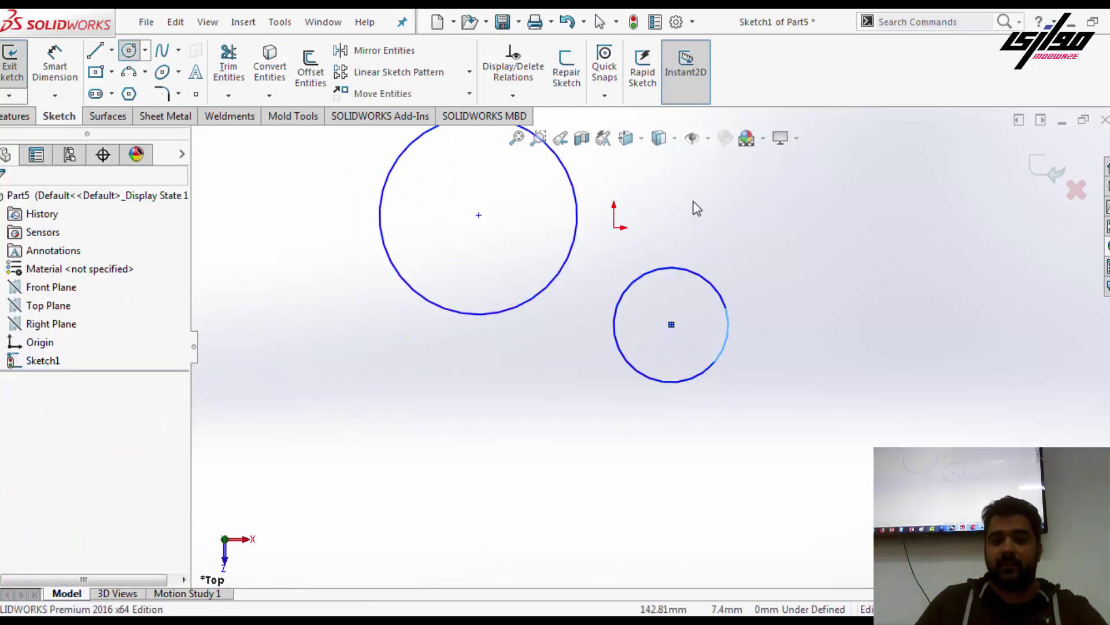
pyautogui.moveTo(689, 200); pyautogui.dragTo(511, 292)
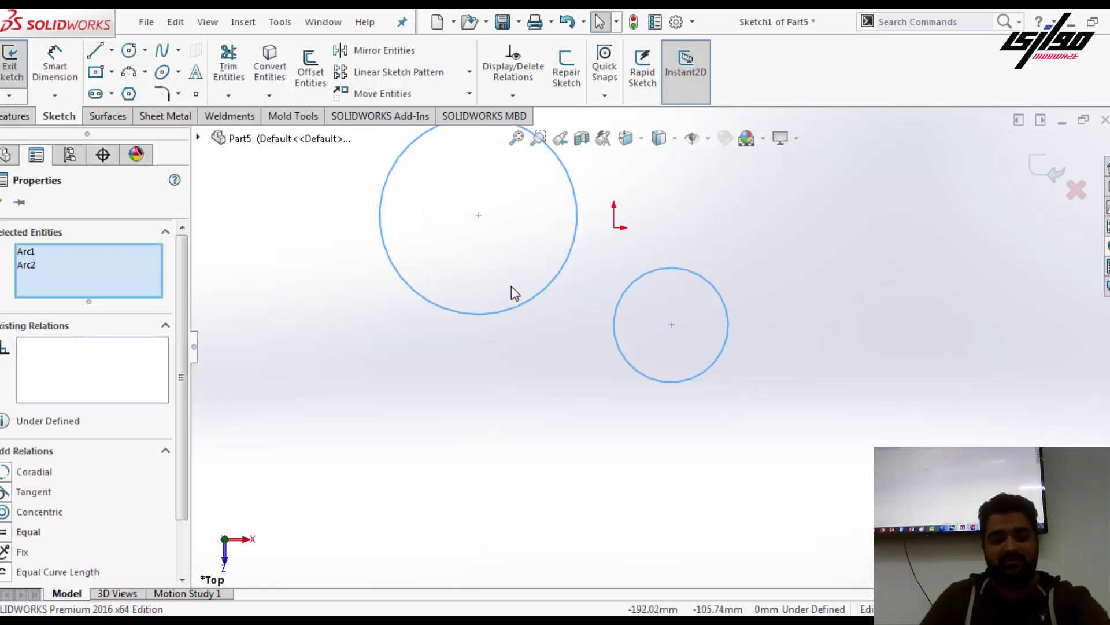
pyautogui.click(512, 286)
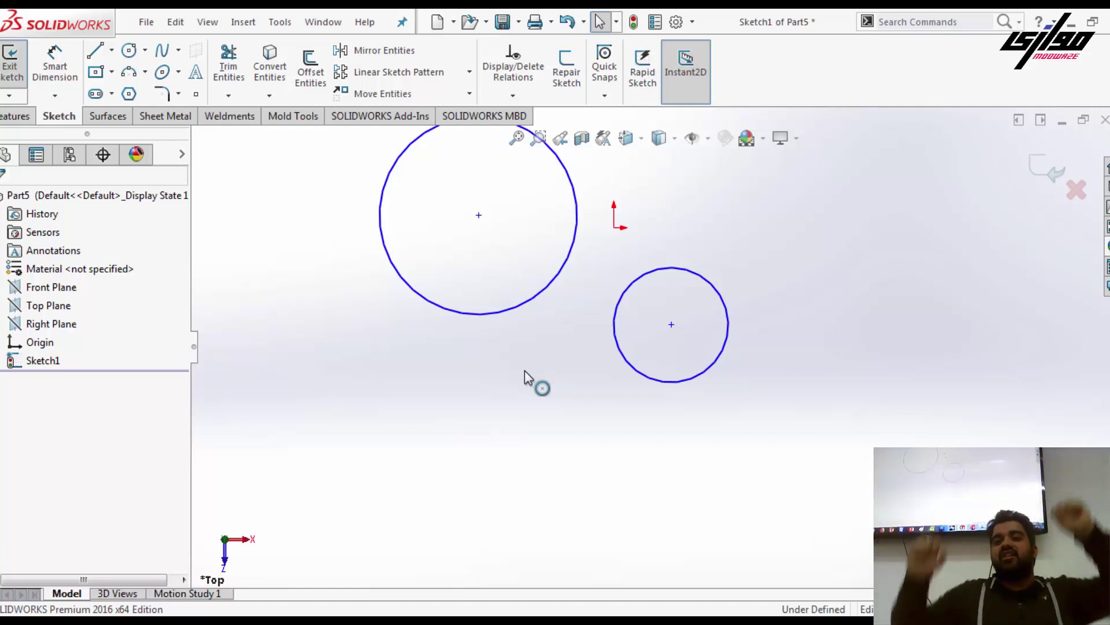
pyautogui.moveTo(672, 324)
pyautogui.mouseDown()
pyautogui.moveTo(528, 235)
pyautogui.moveTo(650, 273)
pyautogui.moveTo(514, 228)
pyautogui.moveTo(648, 259)
pyautogui.mouseUp()
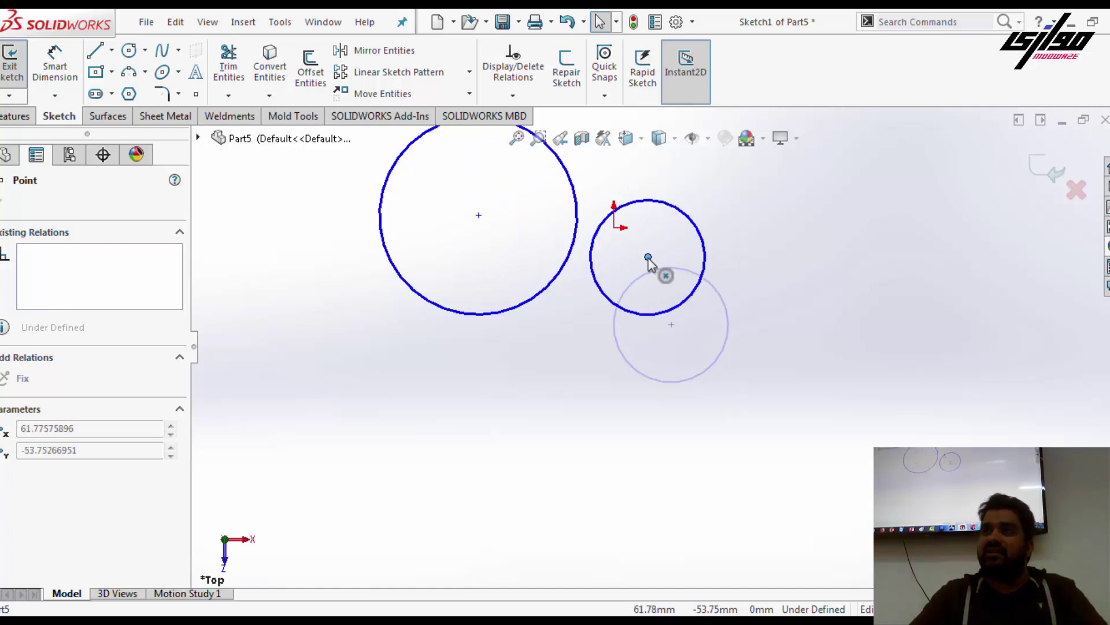
pyautogui.moveTo(463, 229)
pyautogui.mouseDown()
pyautogui.moveTo(510, 216)
pyautogui.moveTo(716, 286)
pyautogui.mouseUp()
pyautogui.click(664, 366)
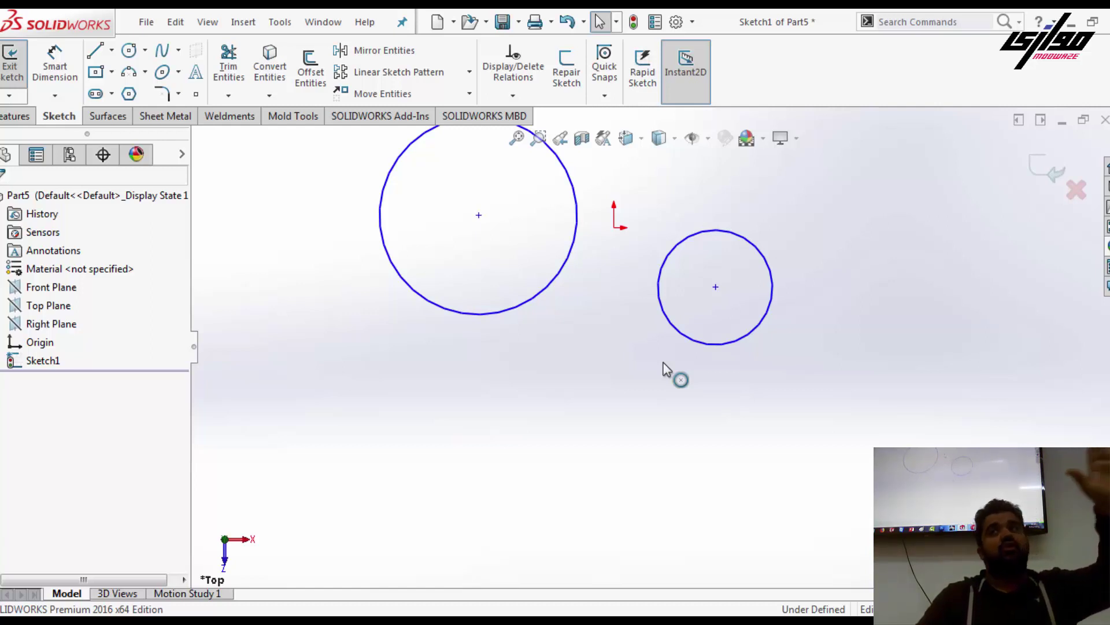
pyautogui.press('Escape')
pyautogui.moveTo(751, 181); pyautogui.dragTo(523, 280)
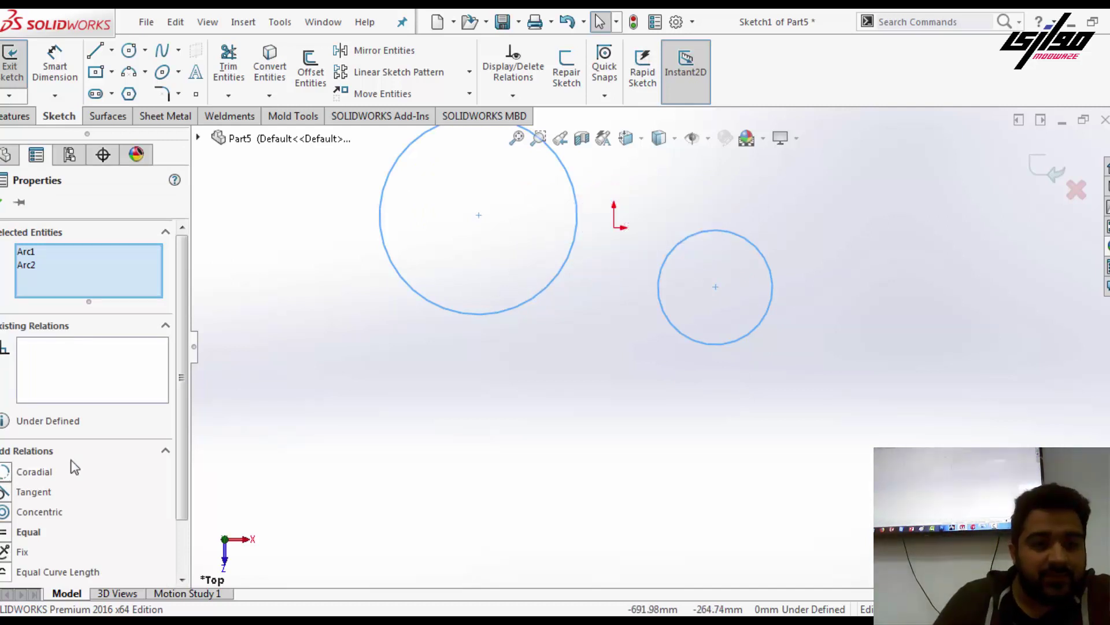
pyautogui.scroll(-2, 69, 463)
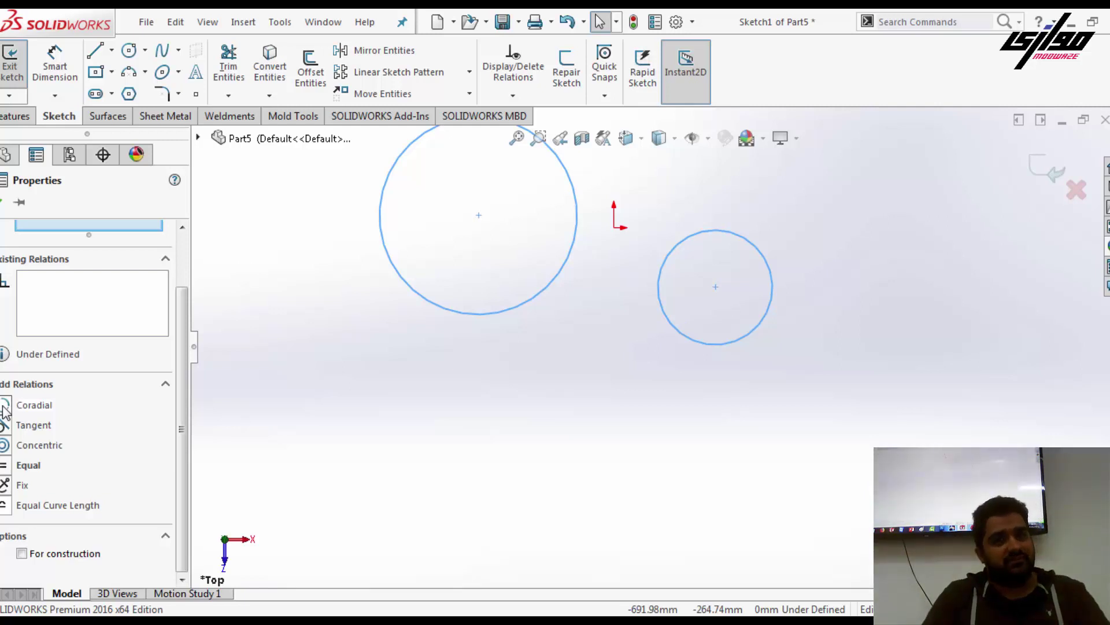
pyautogui.click(4, 426)
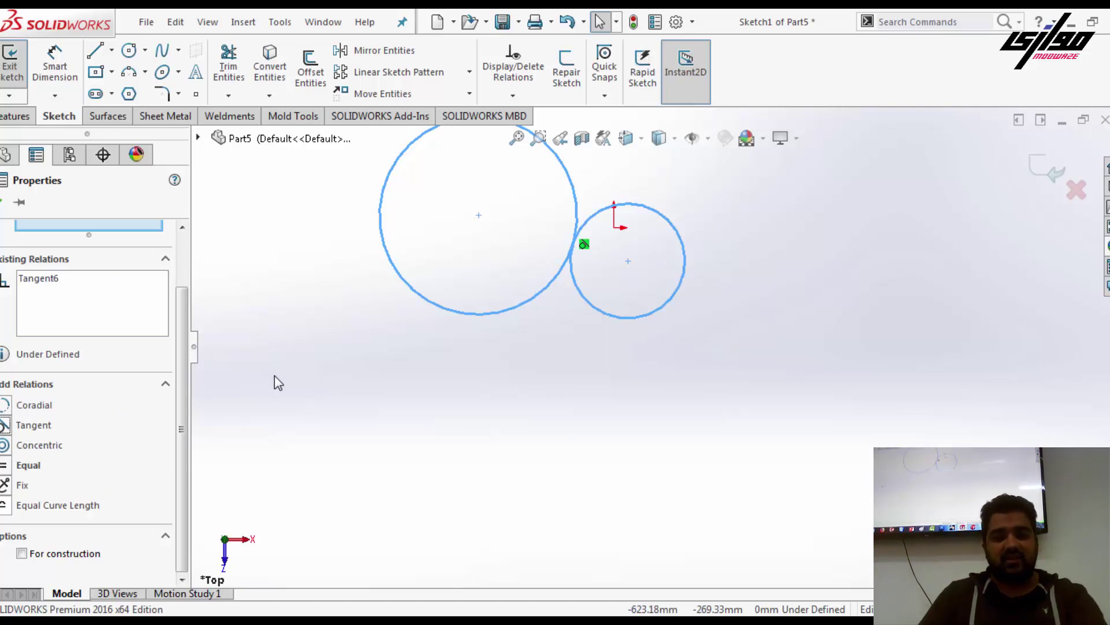
pyautogui.click(652, 345)
pyautogui.hotkey('ctrl', 'z')
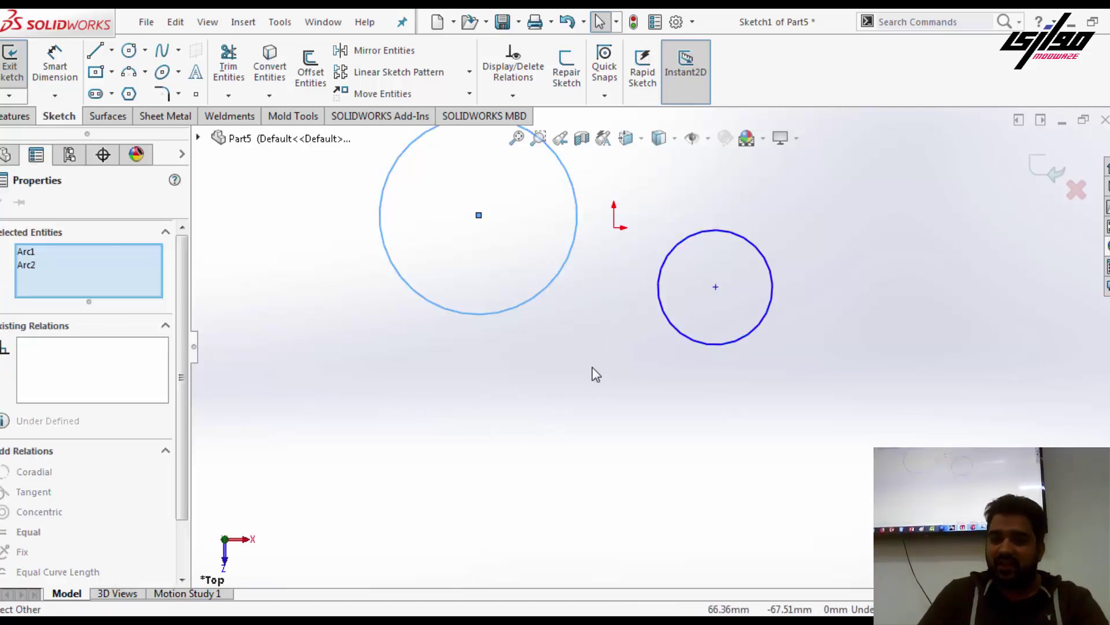
pyautogui.click(665, 341)
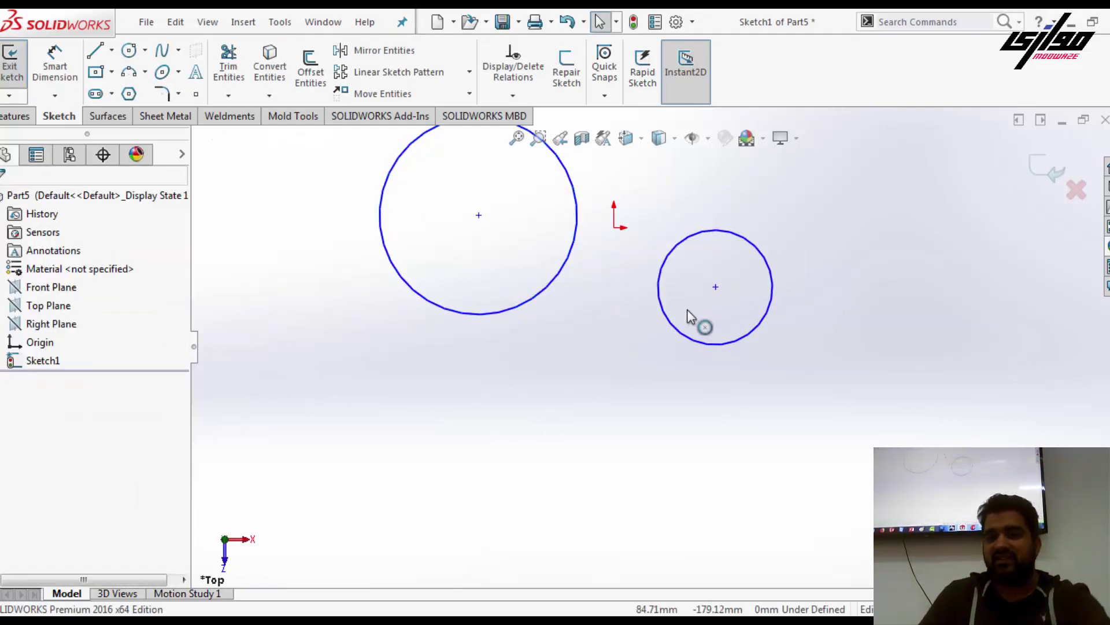
pyautogui.moveTo(715, 288); pyautogui.dragTo(506, 222)
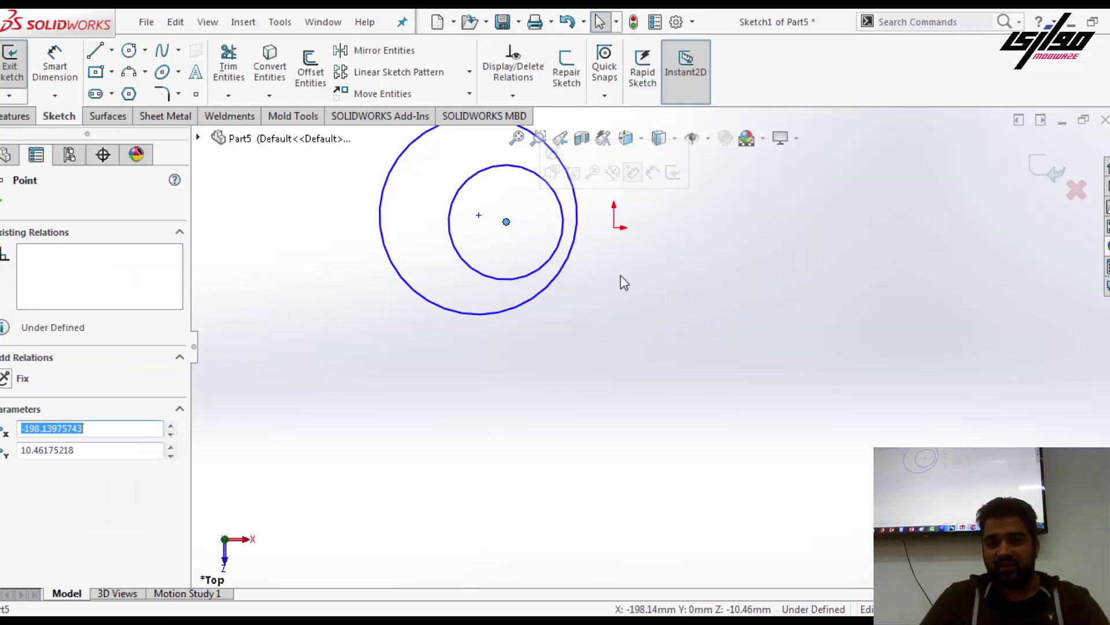
pyautogui.moveTo(620, 275); pyautogui.dragTo(508, 220)
pyautogui.click(3, 491)
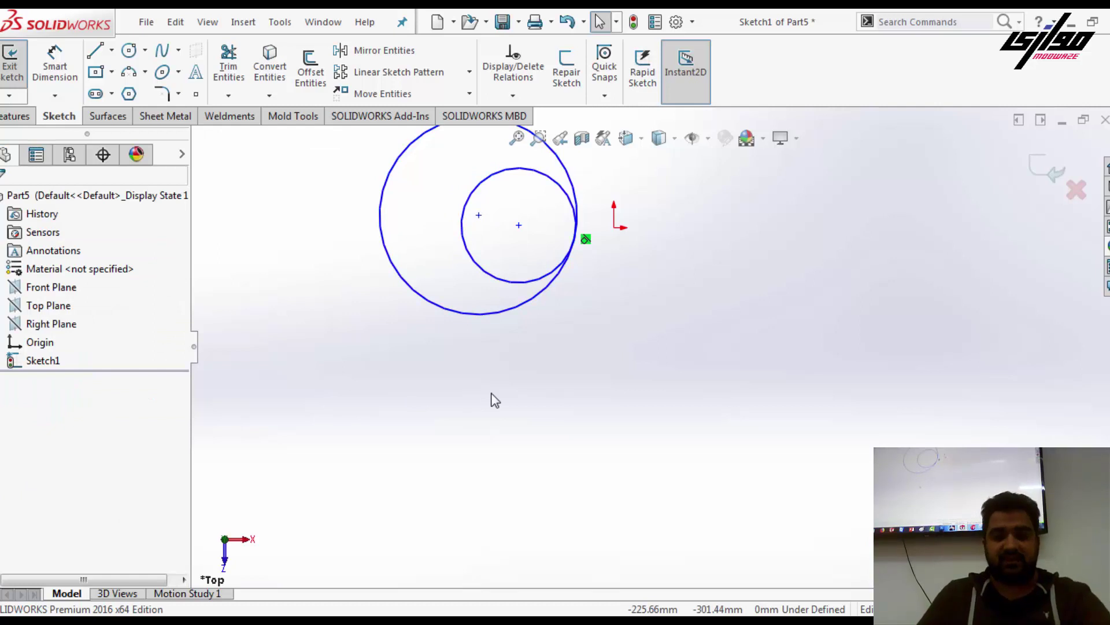
pyautogui.hotkey('ctrl', 'z')
pyautogui.hotkey('ctrl', 'z')
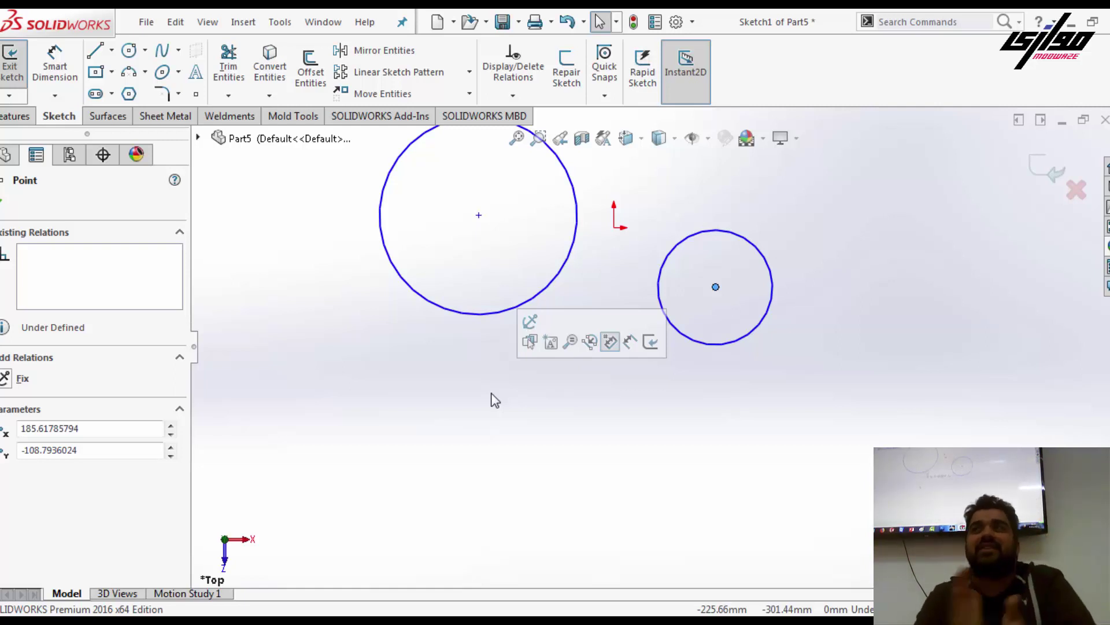
pyautogui.moveTo(719, 180); pyautogui.dragTo(536, 284)
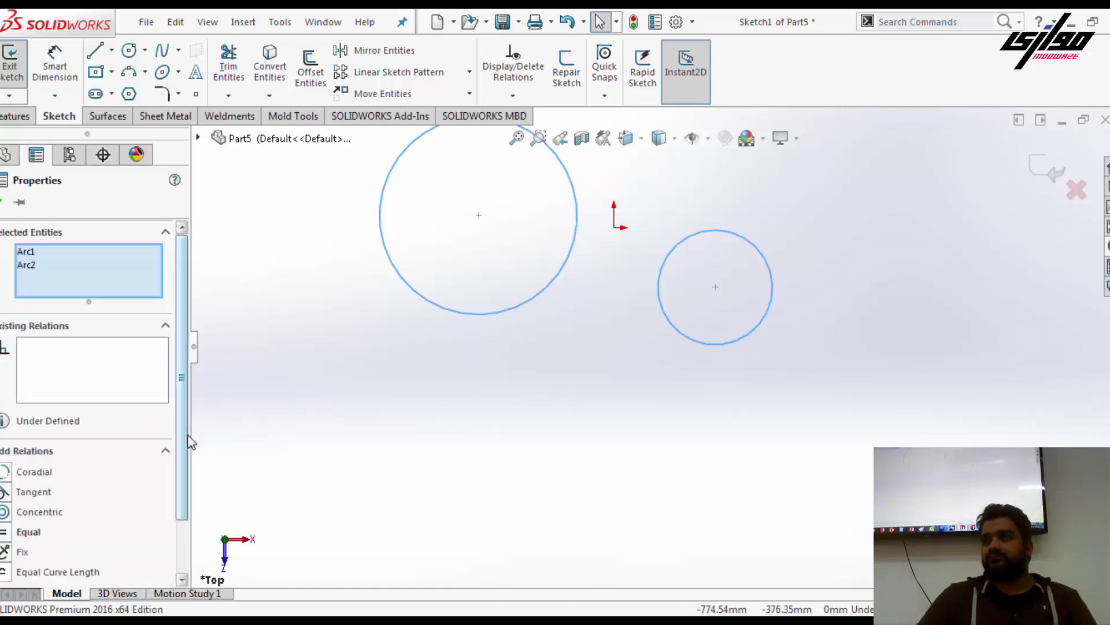
# - Move the small circle toward the large one, then back out to the right
pyautogui.click(456, 418)
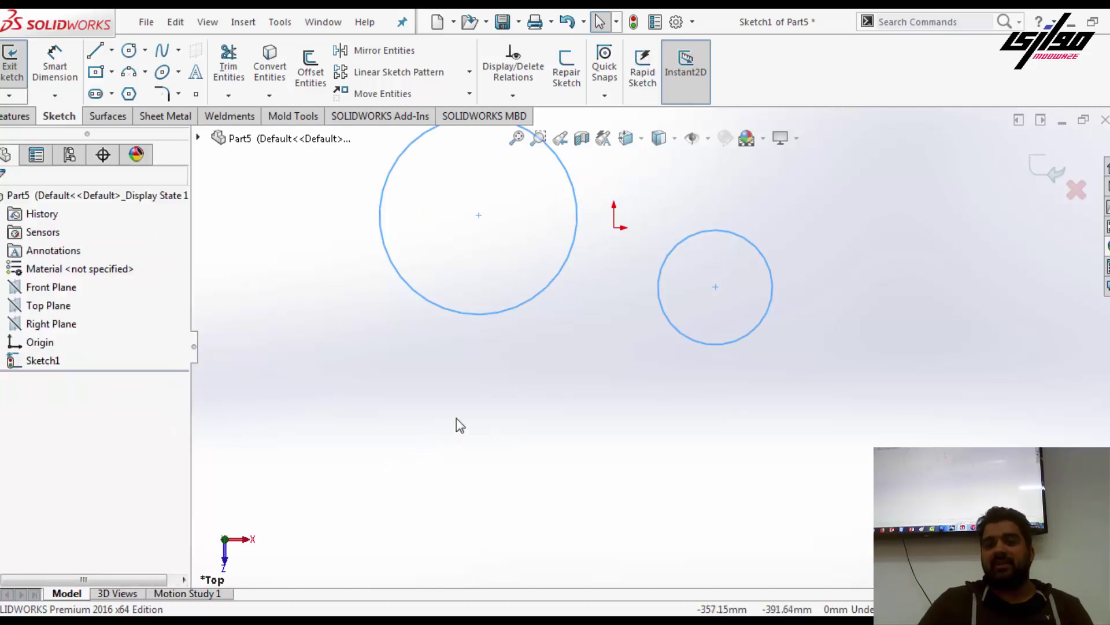
pyautogui.moveTo(715, 286); pyautogui.dragTo(625, 263)
pyautogui.click(518, 382)
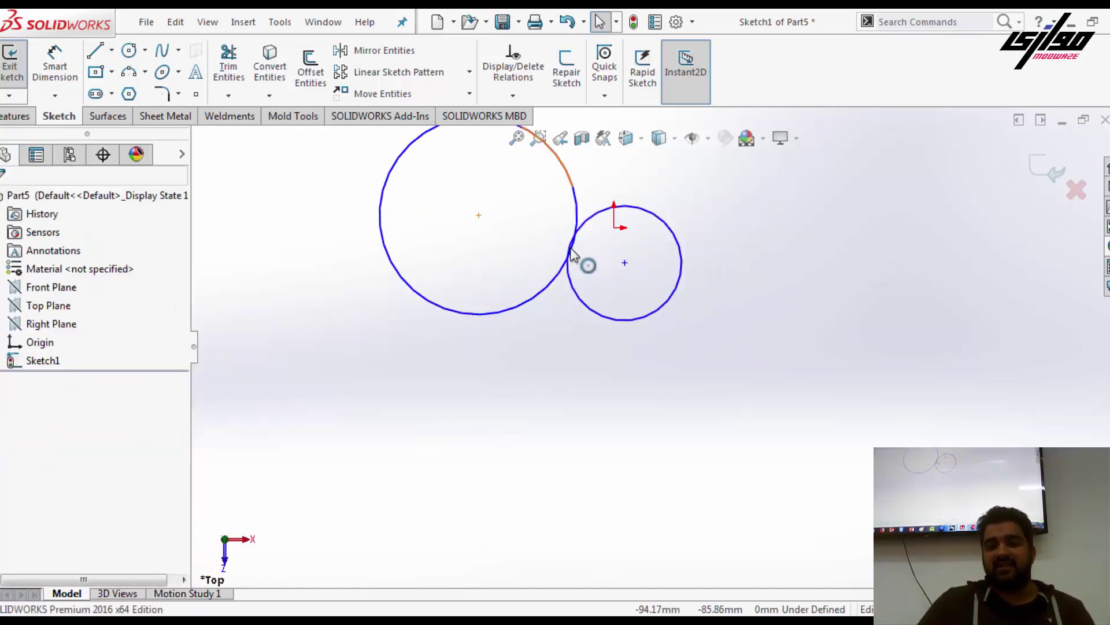
pyautogui.scroll(-5, 764, 328)
pyautogui.scroll(4, 759, 334)
pyautogui.scroll(3, 758, 334)
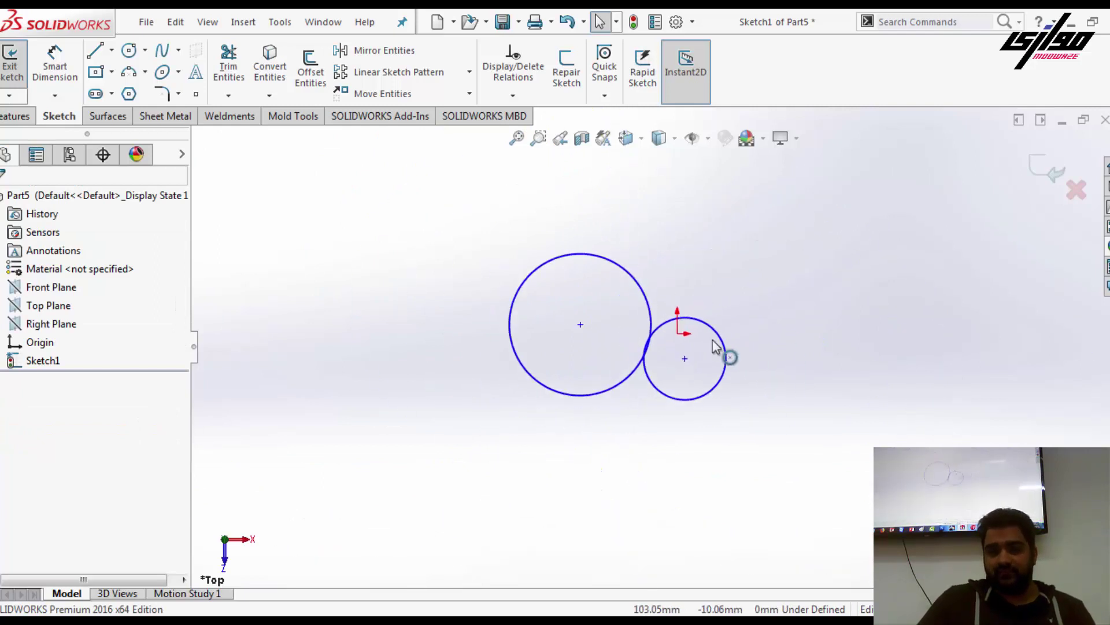
pyautogui.moveTo(684, 358); pyautogui.dragTo(716, 362)
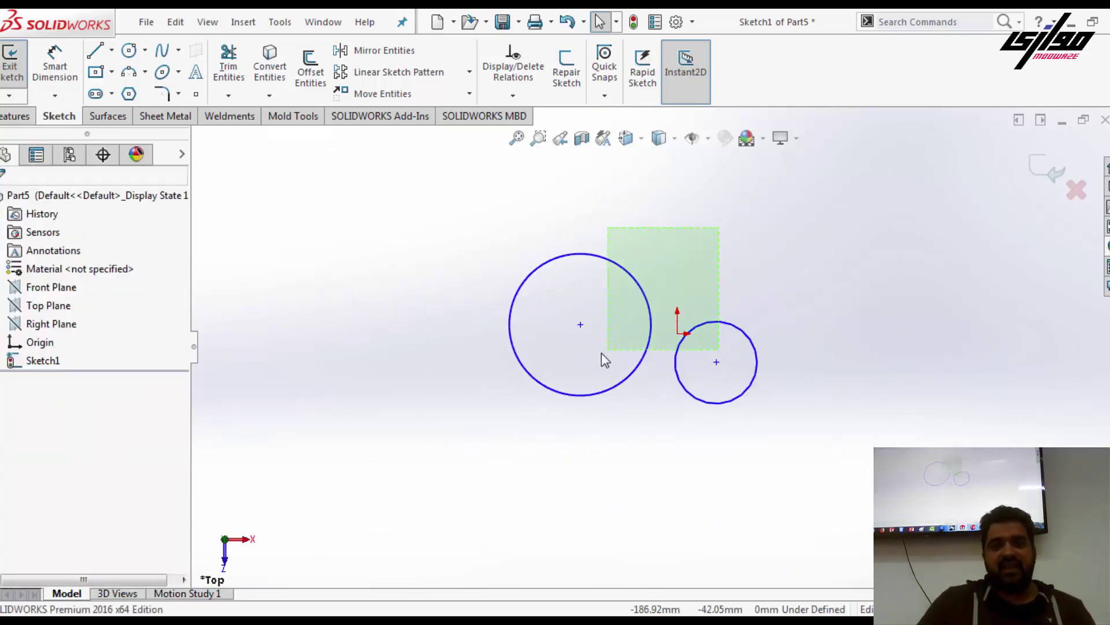
# - Try Concentric and Equal relations on both circles, testing and undoing each
pyautogui.moveTo(712, 242); pyautogui.dragTo(600, 354)
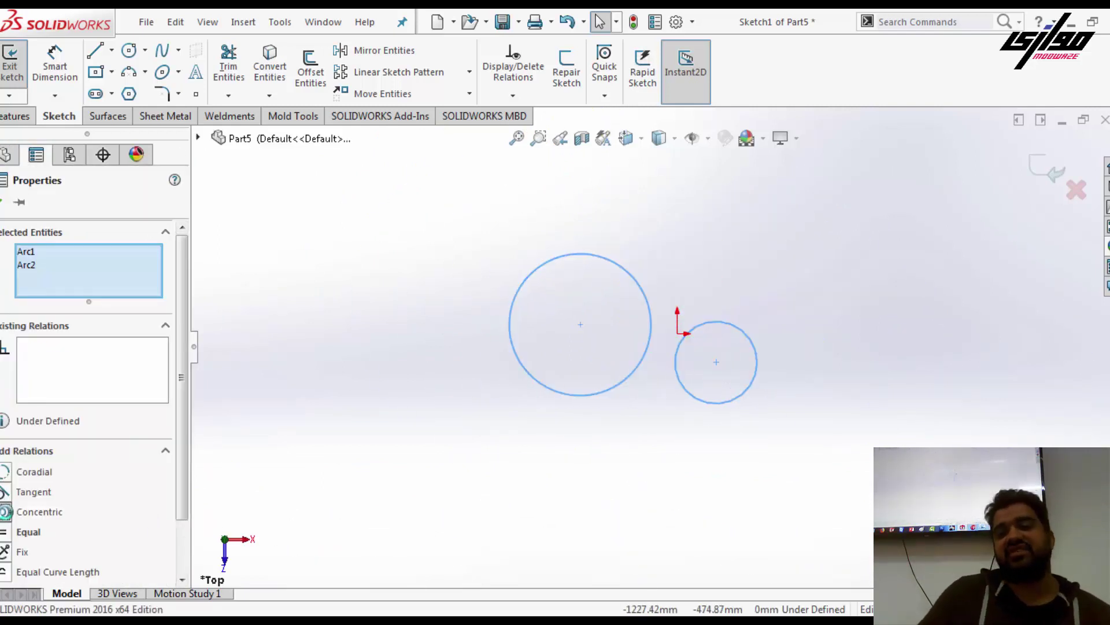
pyautogui.click(5, 512)
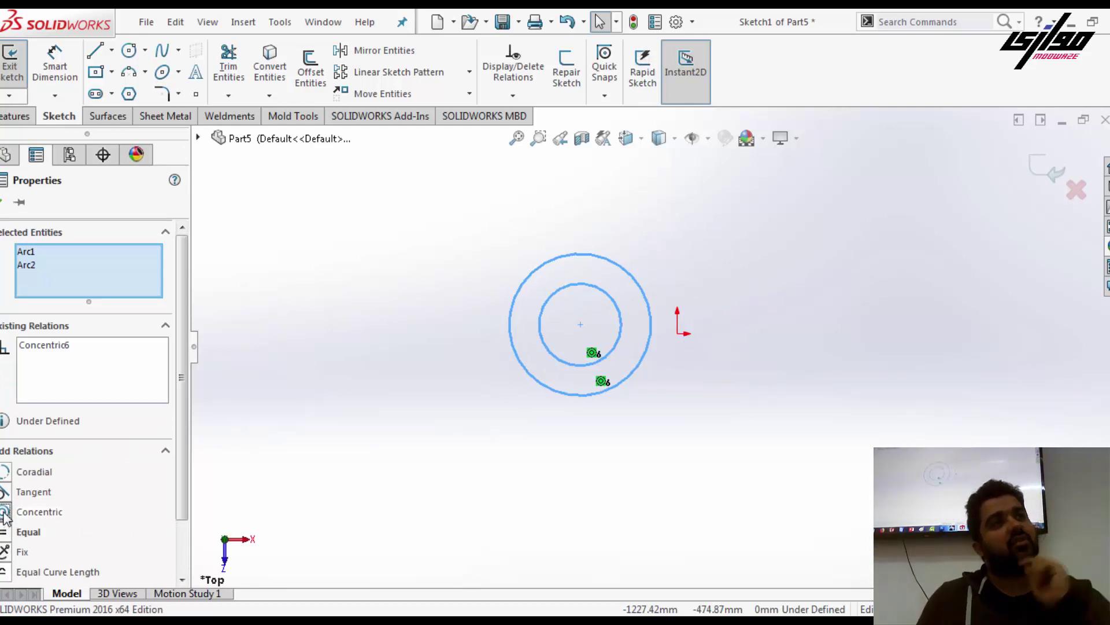
pyautogui.press('Escape')
pyautogui.hotkey('ctrl', 'z')
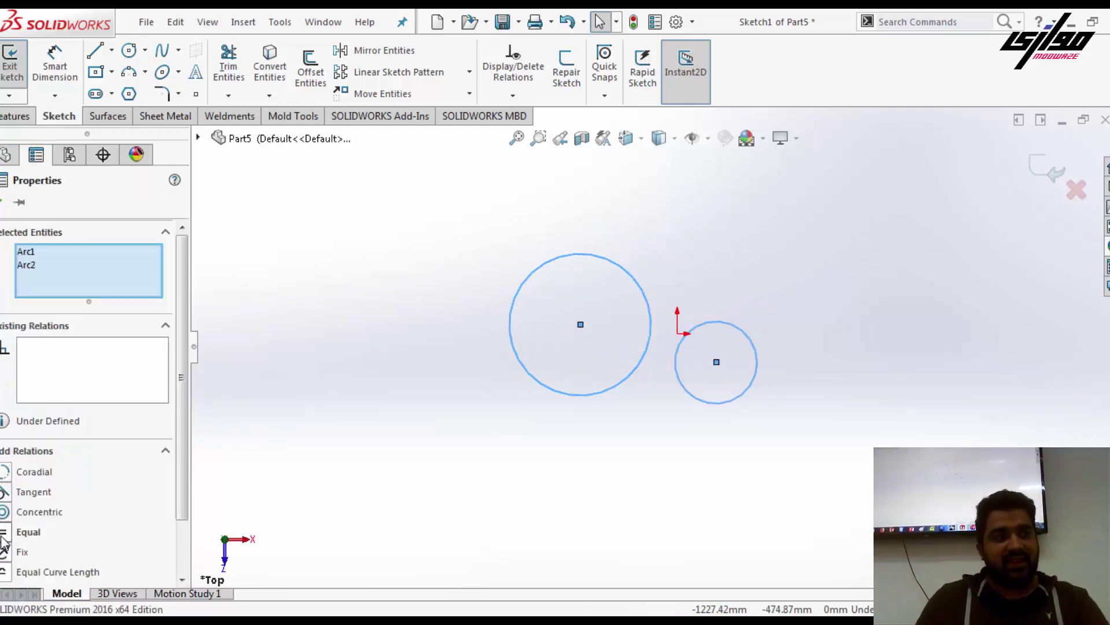
pyautogui.click(5, 532)
pyautogui.press('Escape')
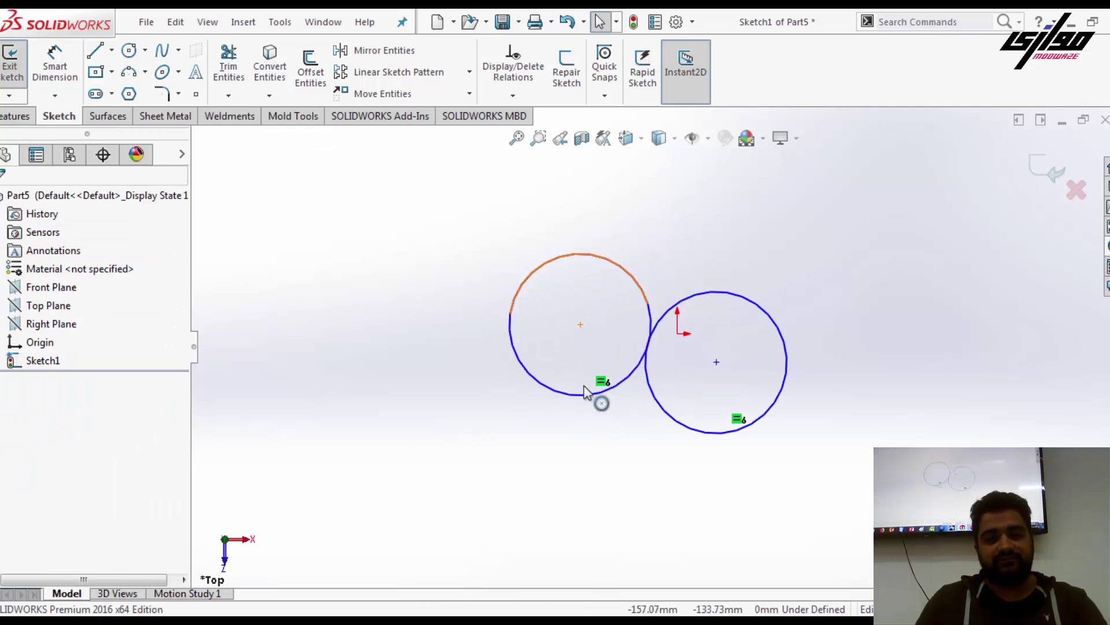
pyautogui.moveTo(575, 395)
pyautogui.mouseDown()
pyautogui.moveTo(582, 383)
pyautogui.moveTo(559, 392)
pyautogui.mouseUp()
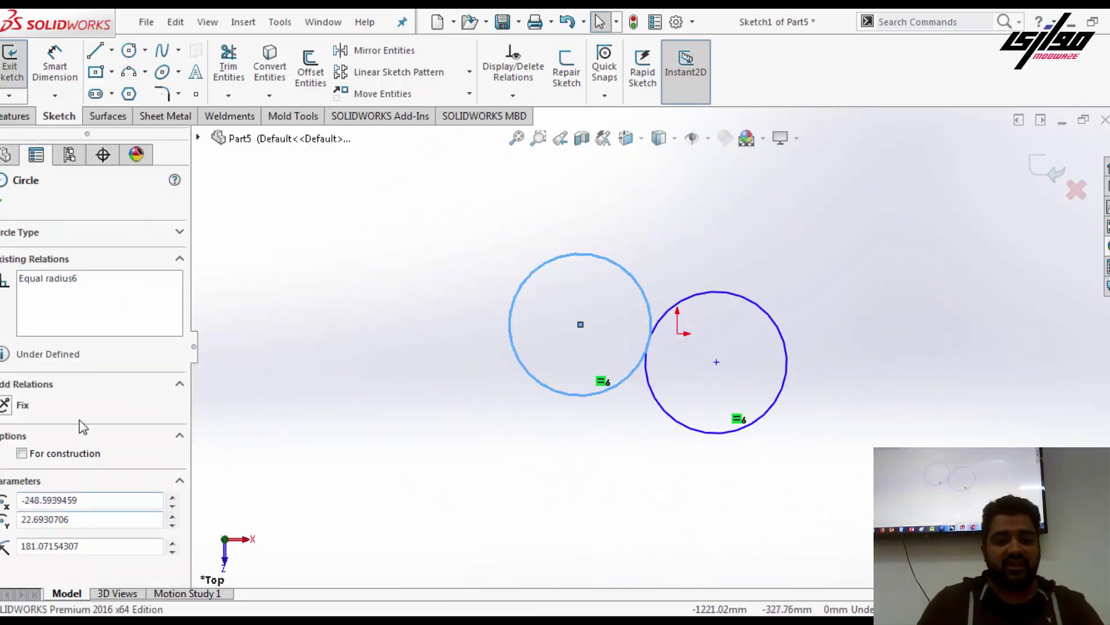
pyautogui.click(438, 290)
pyautogui.hotkey('ctrl', 'z')
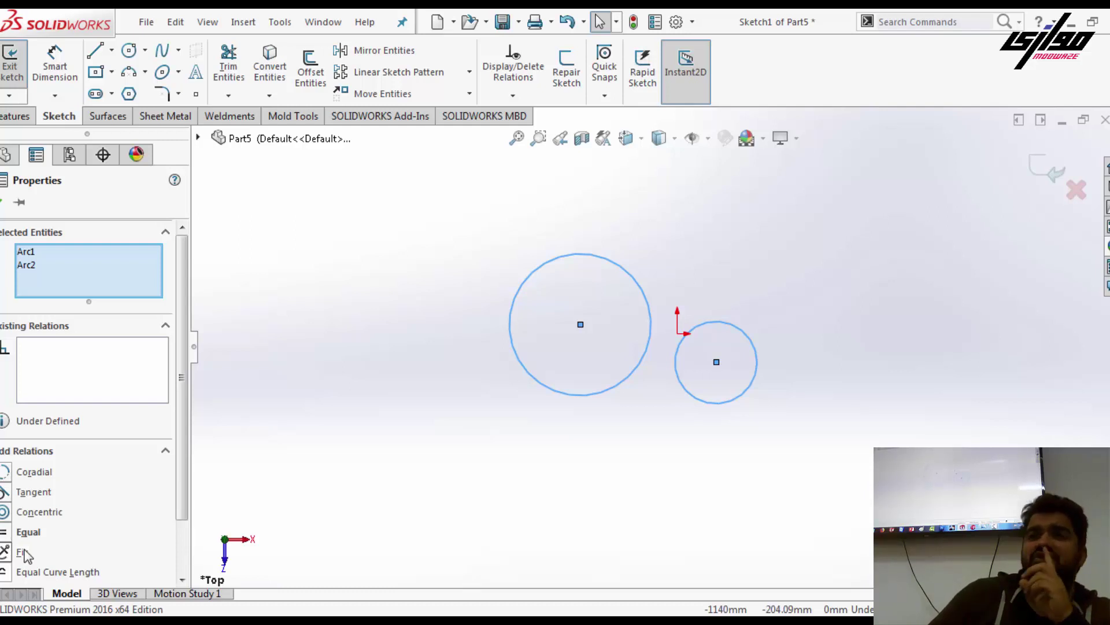
# - Reapply the Equal relation and drag a circle edge to confirm both resize together
pyautogui.click(5, 572)
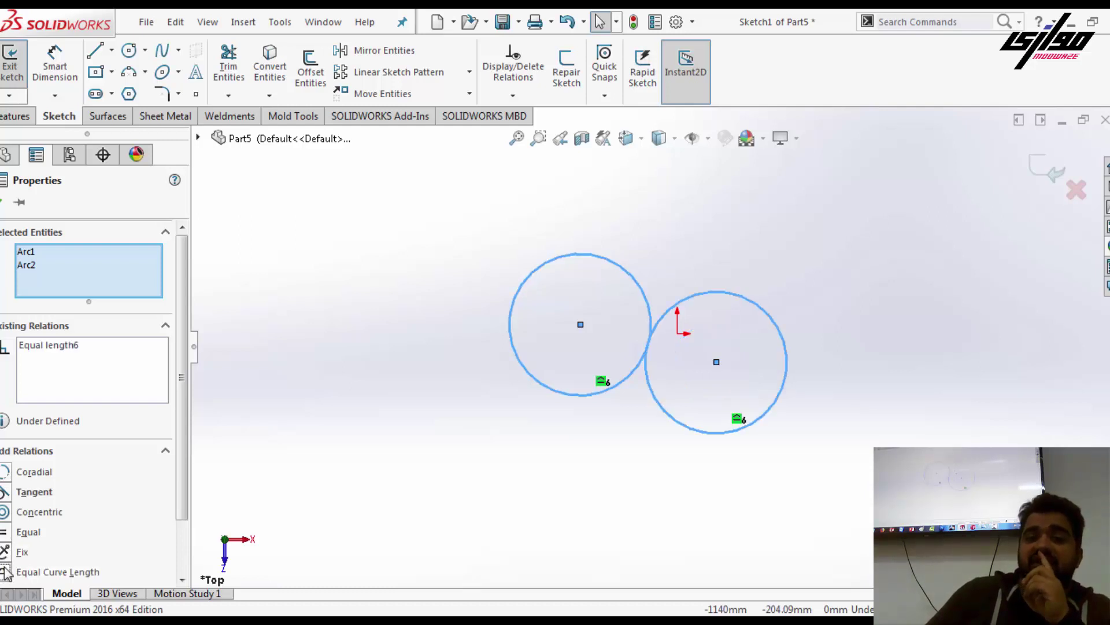
pyautogui.click(543, 451)
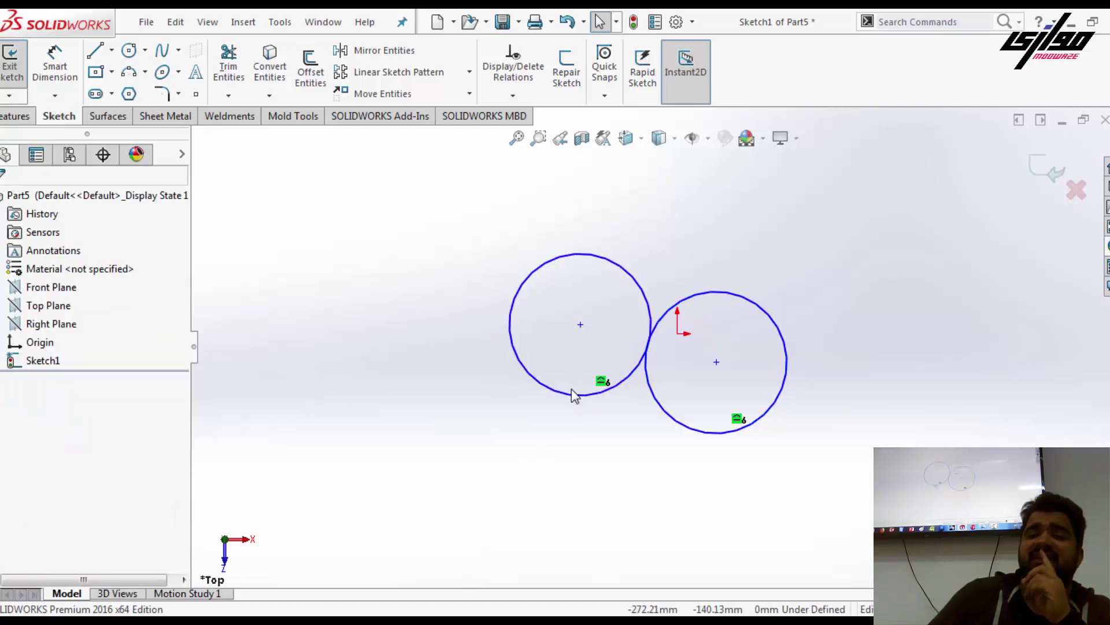
pyautogui.moveTo(568, 414); pyautogui.dragTo(596, 373)
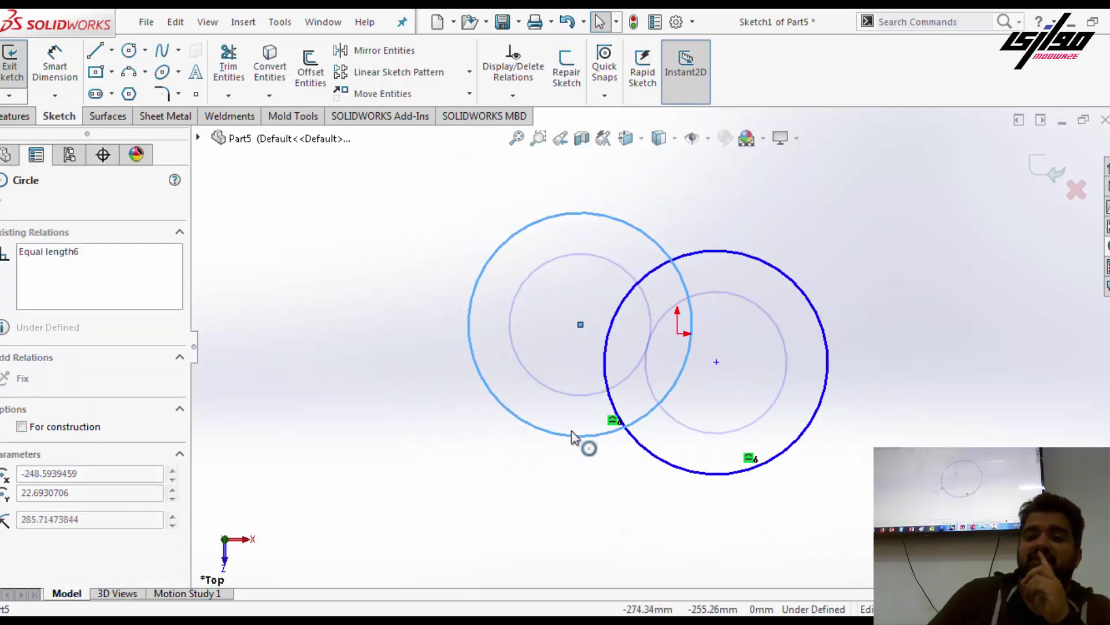
pyautogui.press('Escape')
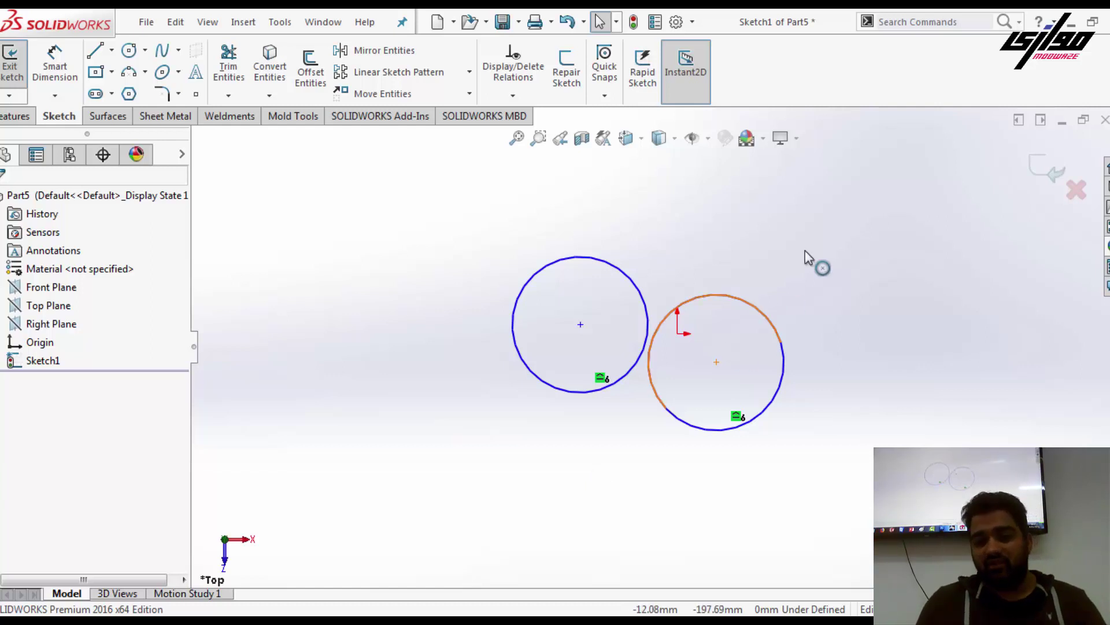
# - Replace the right circle with a line drawn above and right of the remaining circle
pyautogui.moveTo(805, 251); pyautogui.dragTo(721, 386)
pyautogui.press('Delete')
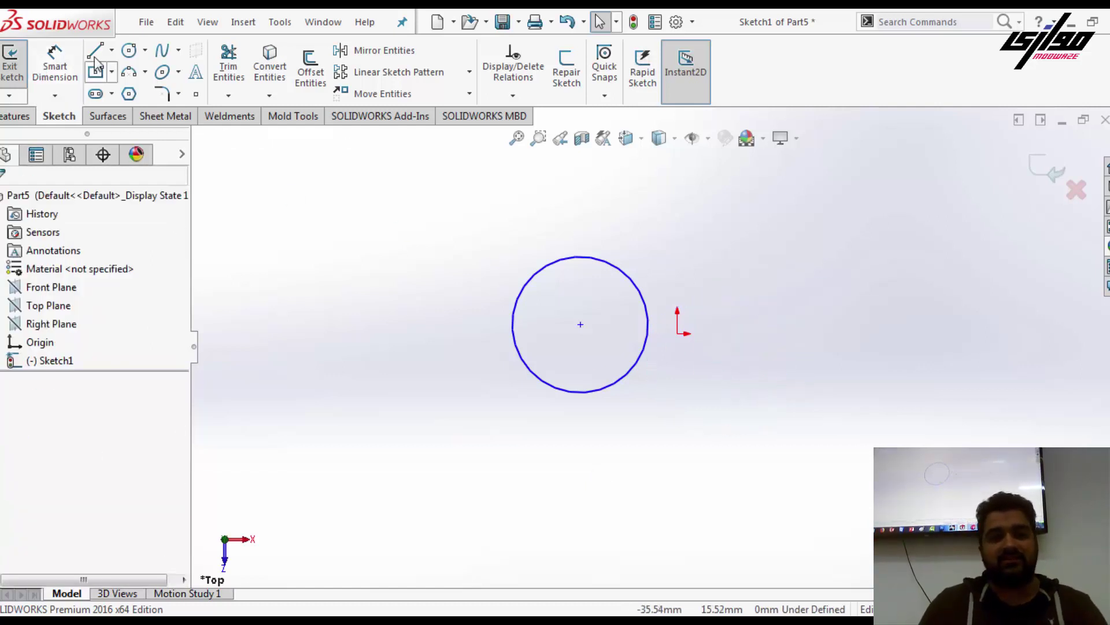
pyautogui.click(95, 51)
pyautogui.moveTo(581, 196); pyautogui.dragTo(728, 233)
pyautogui.press('Escape')
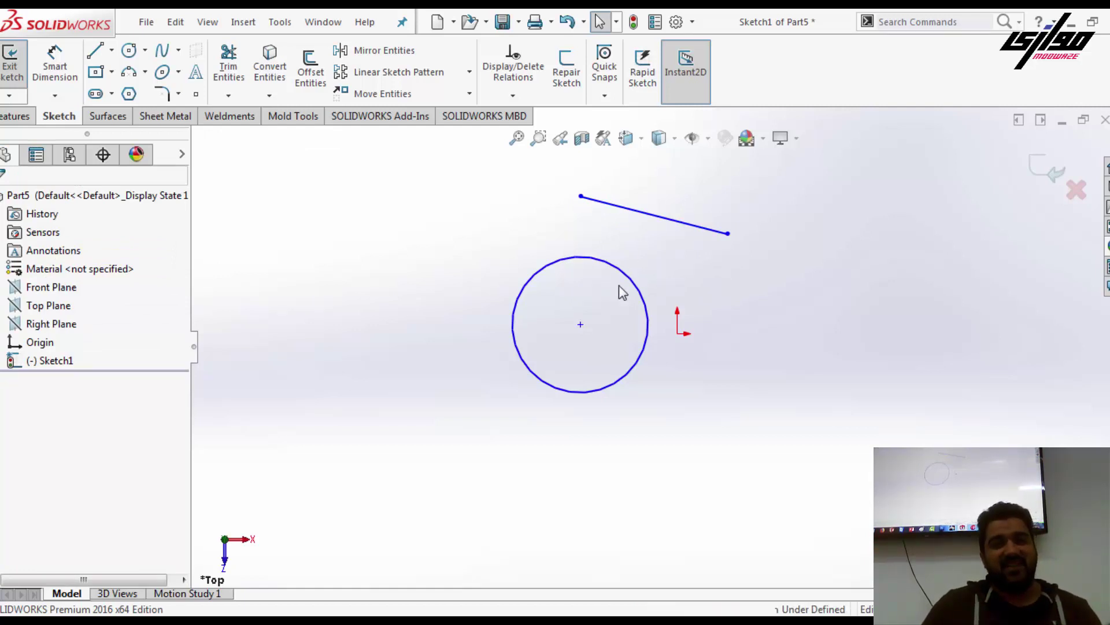
# - Make the line tangent to the circle with equal curve length, then drag to test
pyautogui.moveTo(677, 176); pyautogui.dragTo(595, 326)
pyautogui.click(7, 485)
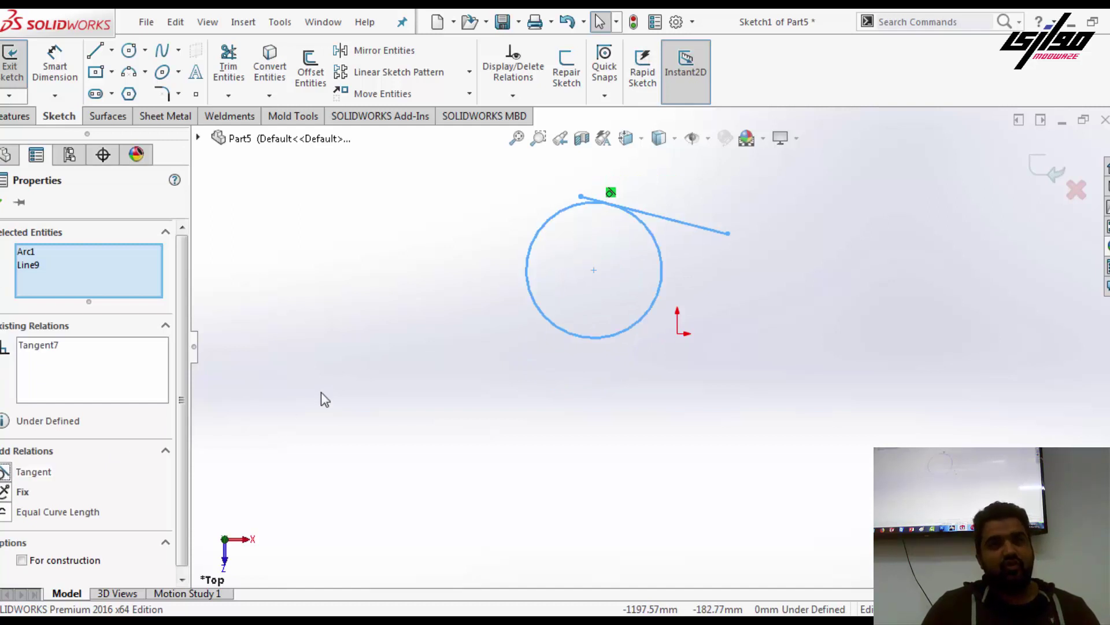
pyautogui.click(5, 514)
pyautogui.click(434, 414)
pyautogui.moveTo(702, 235); pyautogui.dragTo(487, 352)
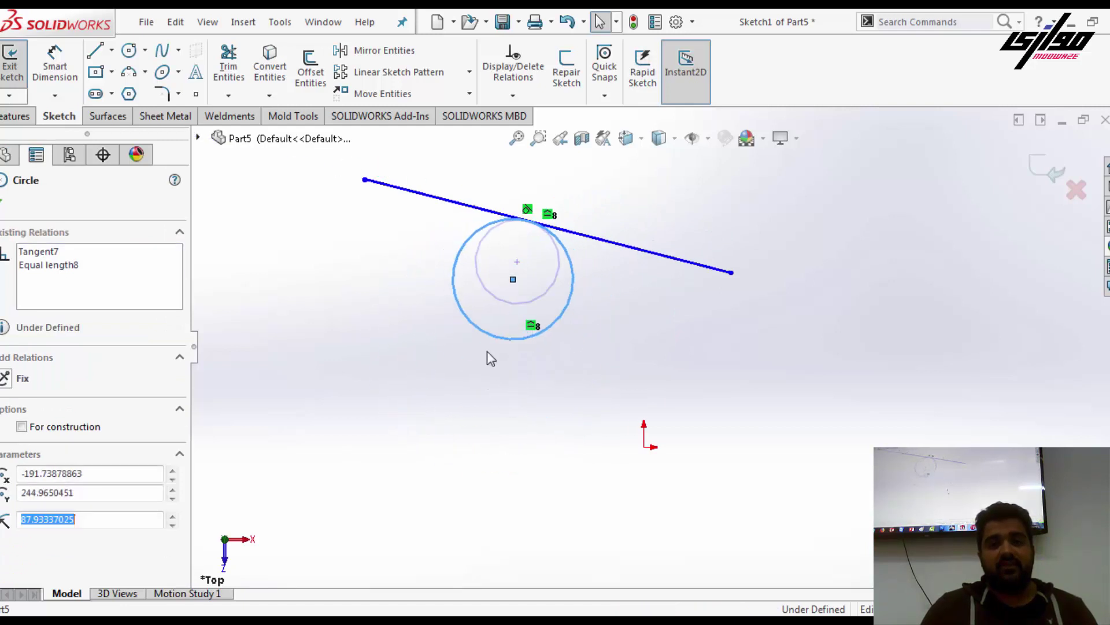
# - Pick the circle with Smart Dimension to dimension its diameter
pyautogui.click(487, 352)
pyautogui.click(54, 63)
pyautogui.click(514, 341)
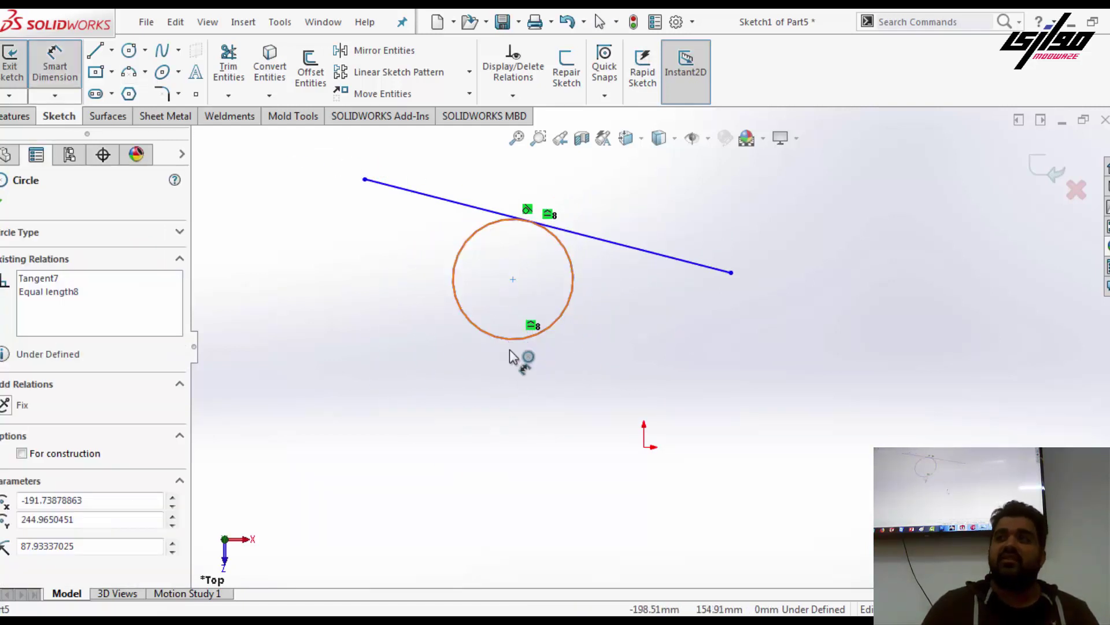
# - Place the circle's diameter dimension, try a value of 1, then undo it
pyautogui.click(528, 395)
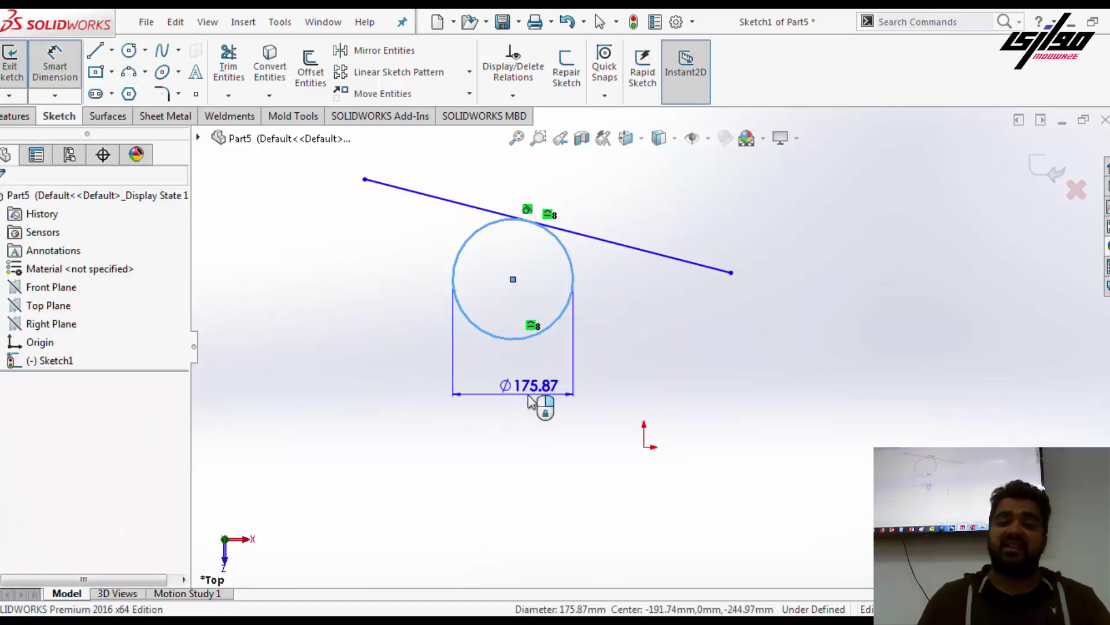
pyautogui.press('Return')
pyautogui.write('1.00mm')
pyautogui.press('Return')
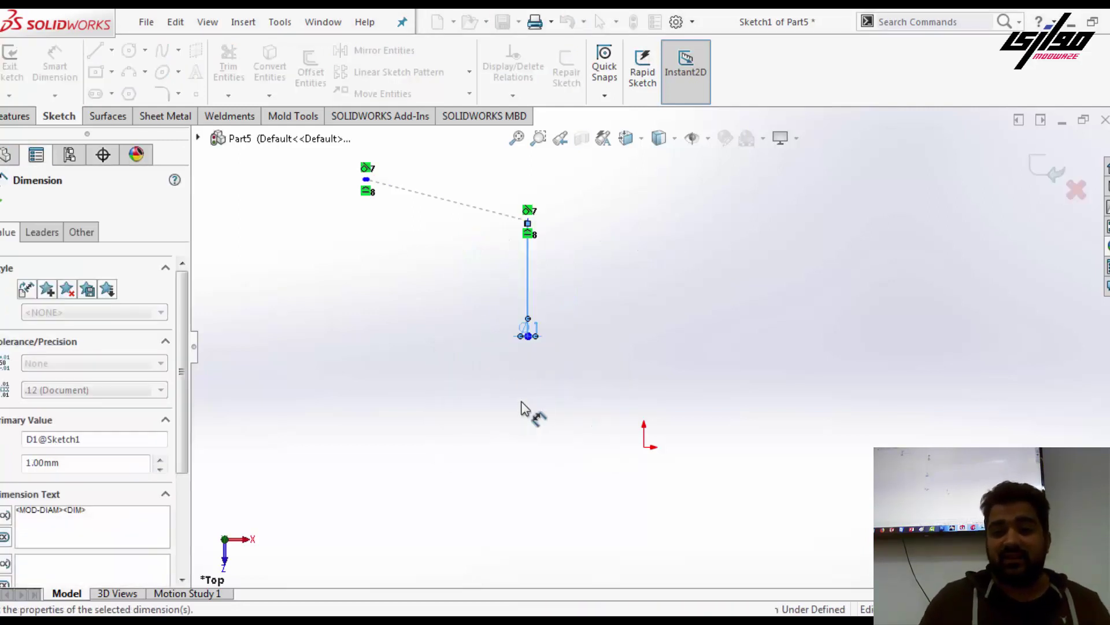
pyautogui.scroll(-3, 540, 211)
pyautogui.press('Escape')
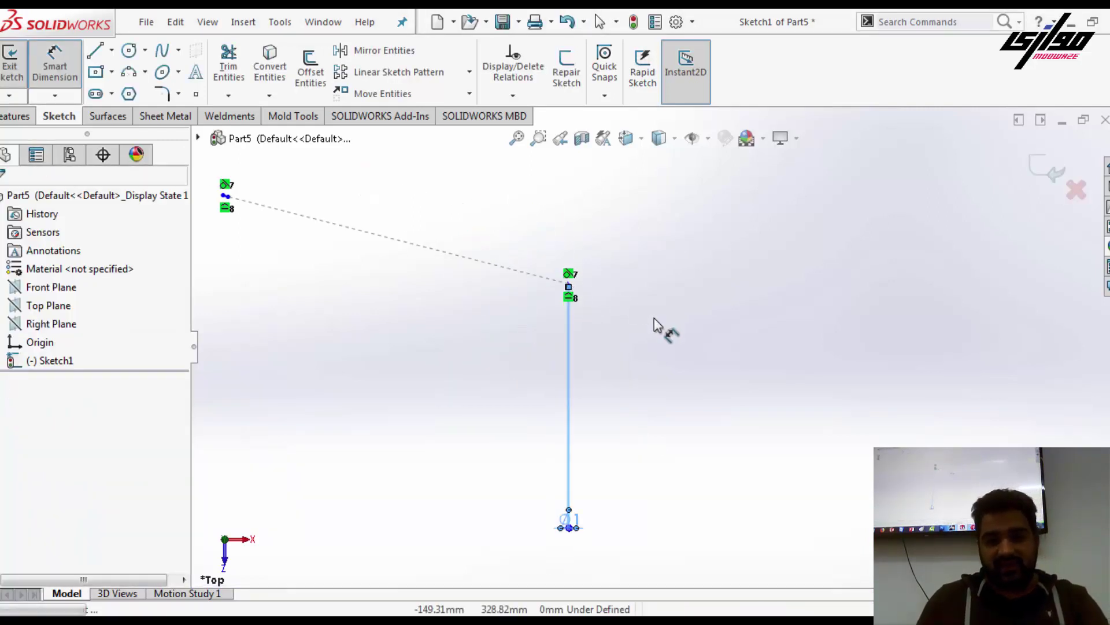
pyautogui.hotkey('ctrl', 'z')
pyautogui.scroll(2, 611, 394)
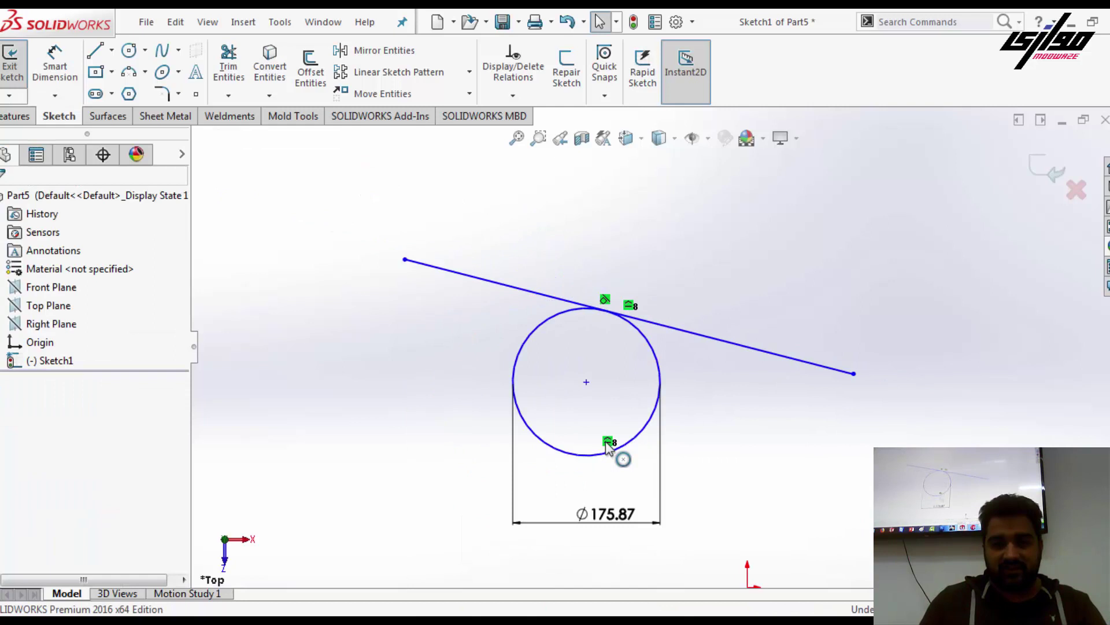
# - Set the circle diameter to 100, then delete that Ø100 dimension
pyautogui.doubleClick(608, 513)
pyautogui.write('100')
pyautogui.press('Return')
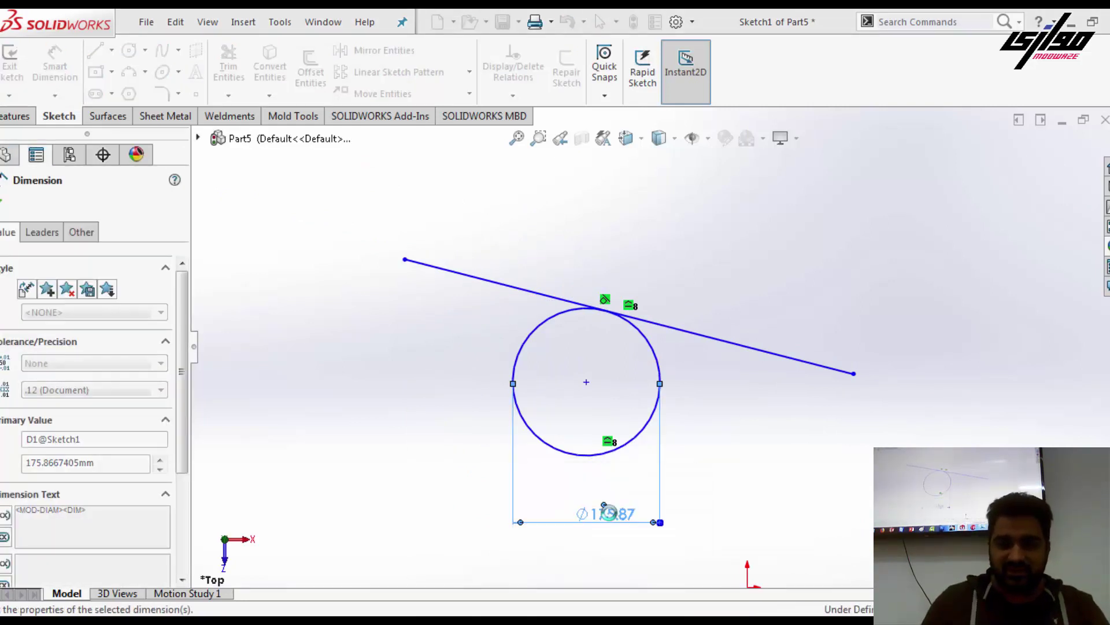
pyautogui.press('Escape')
pyautogui.click(64, 69)
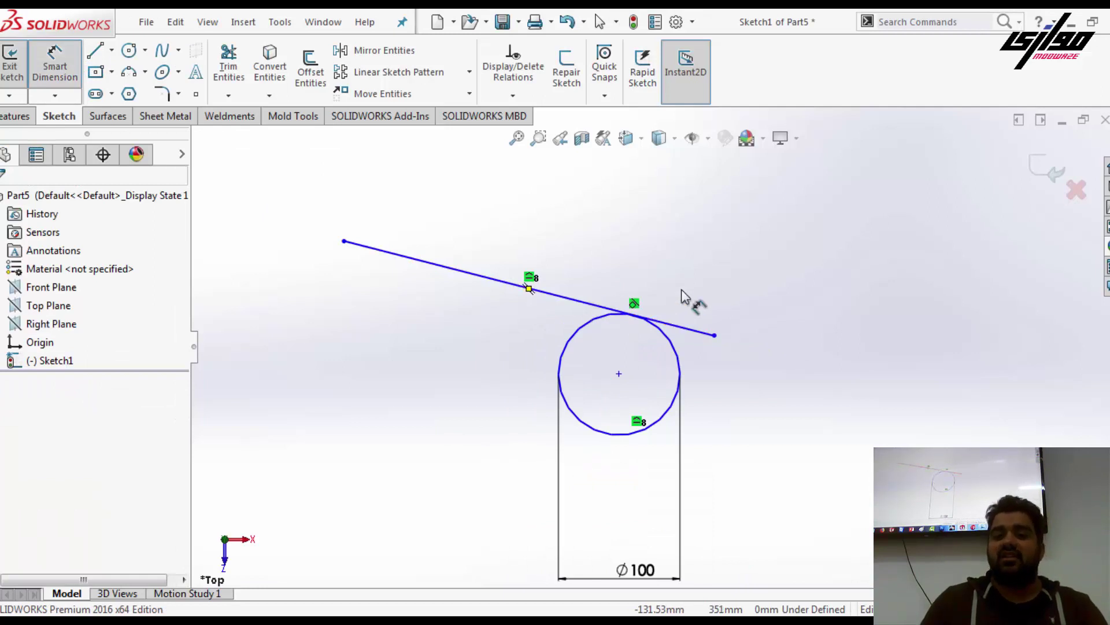
pyautogui.scroll(3, 694, 297)
pyautogui.press('Escape')
pyautogui.click(628, 440)
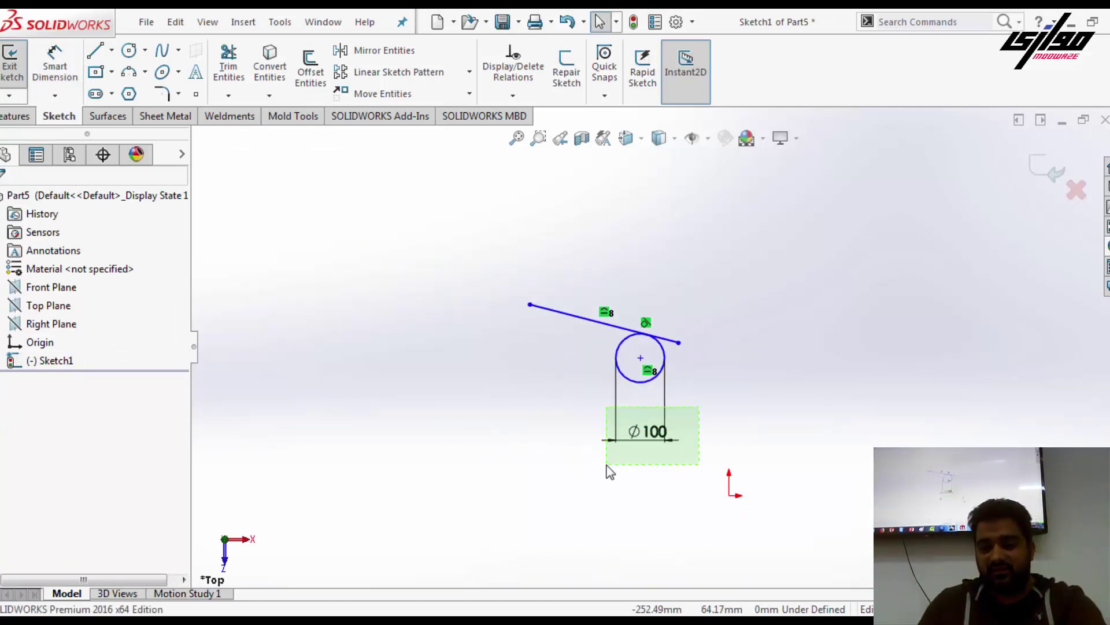
pyautogui.press('Delete')
# - Centre the circle on the origin and make the line's end Vertical with the centre
pyautogui.moveTo(640, 354); pyautogui.dragTo(729, 496)
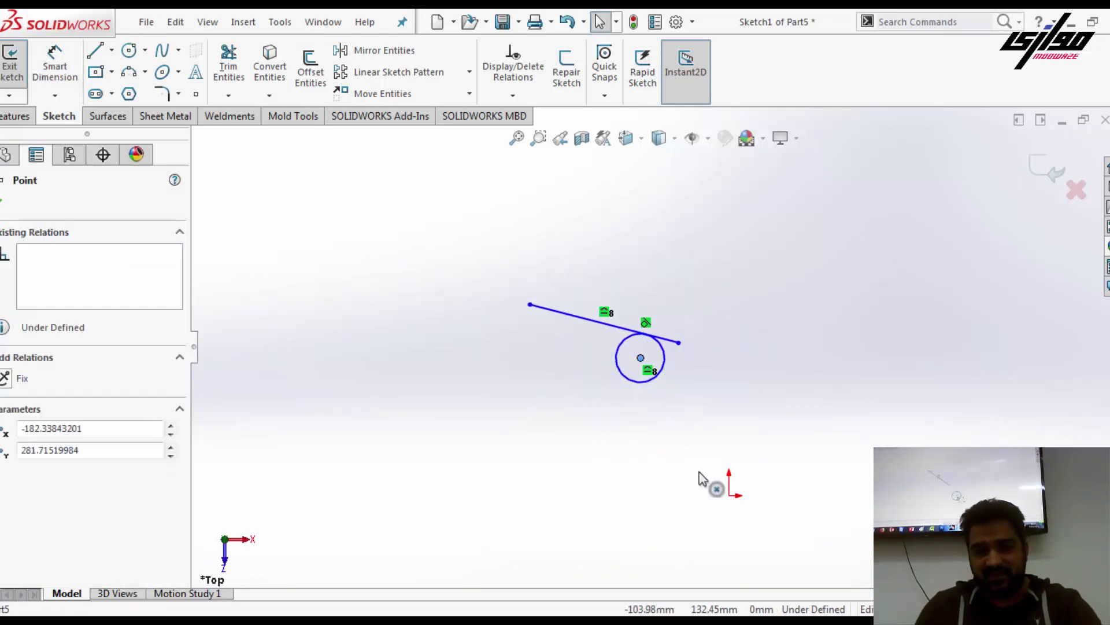
pyautogui.moveTo(655, 408); pyautogui.dragTo(736, 476)
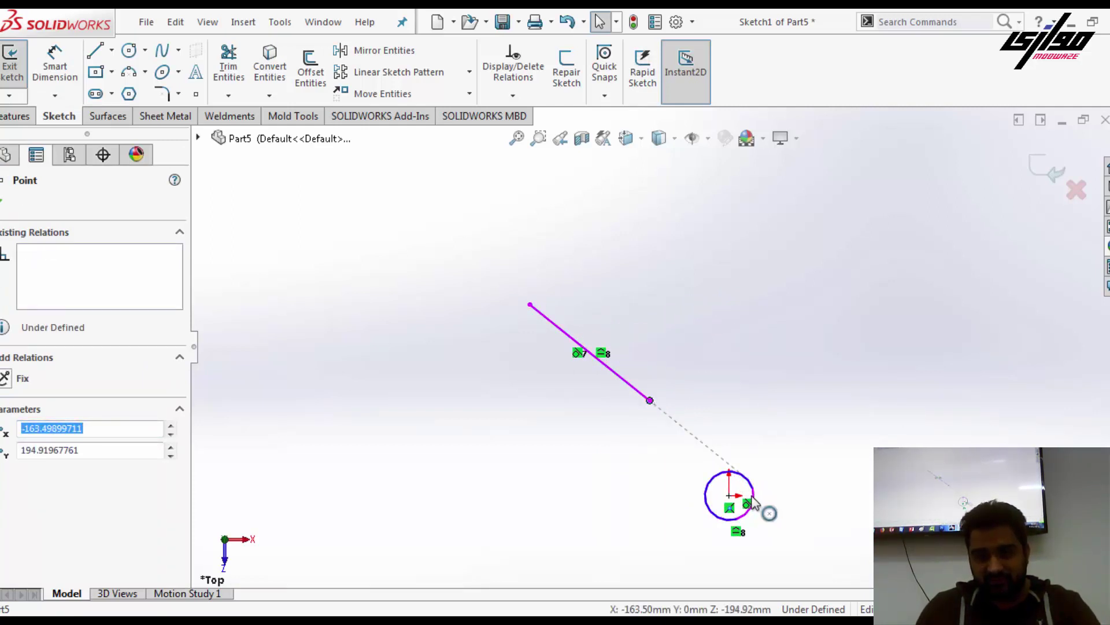
pyautogui.keyDown('ctrl'); pyautogui.click(728, 496); pyautogui.keyUp('ctrl')
pyautogui.click(26, 491)
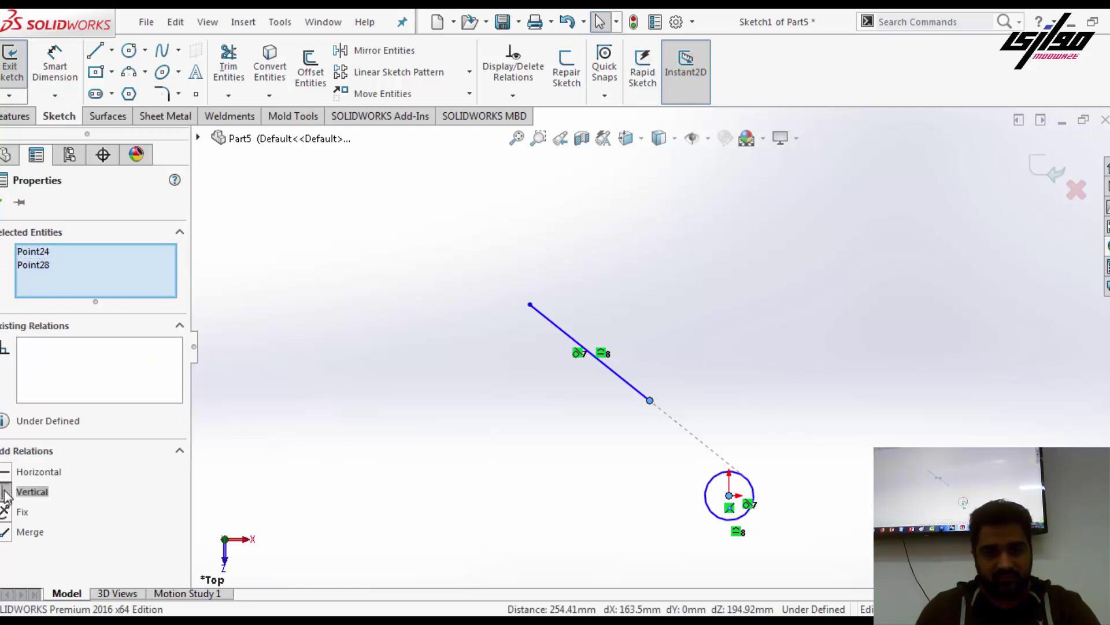
pyautogui.click(515, 446)
pyautogui.moveTo(670, 433); pyautogui.dragTo(671, 414)
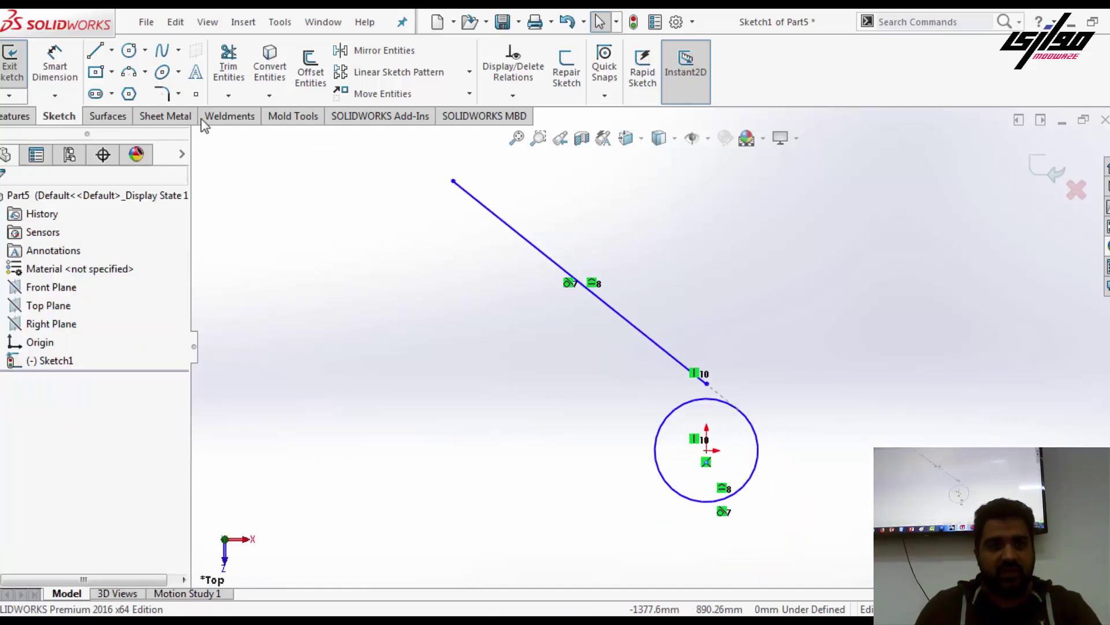
pyautogui.click(55, 67)
# - Dimension the circle's diameter to 1 mm
pyautogui.click(682, 497)
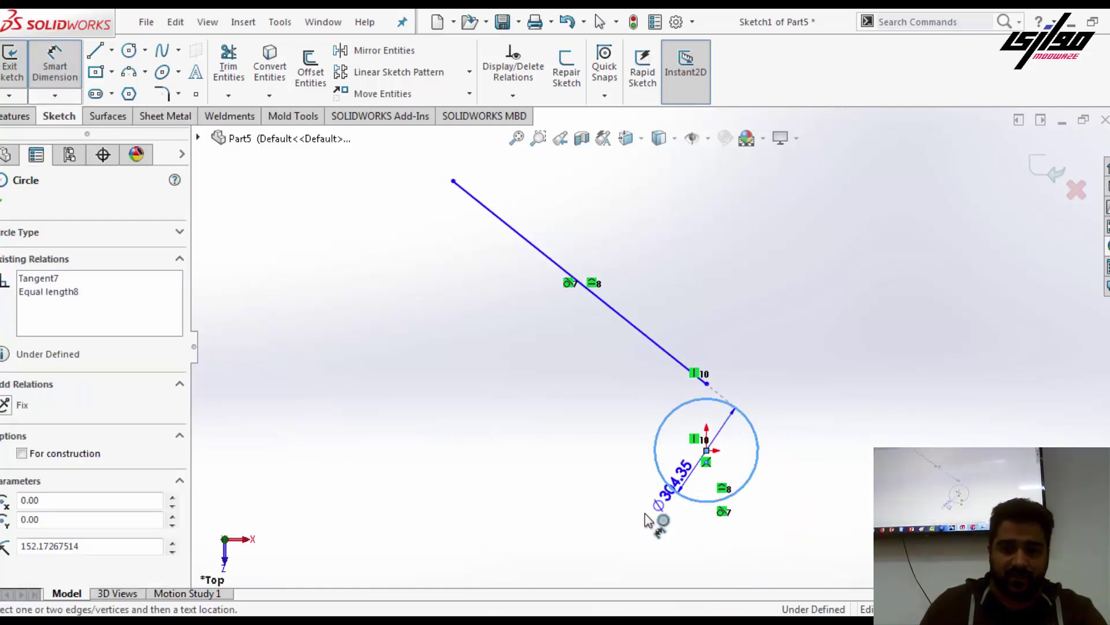
pyautogui.click(641, 518)
pyautogui.press('Return')
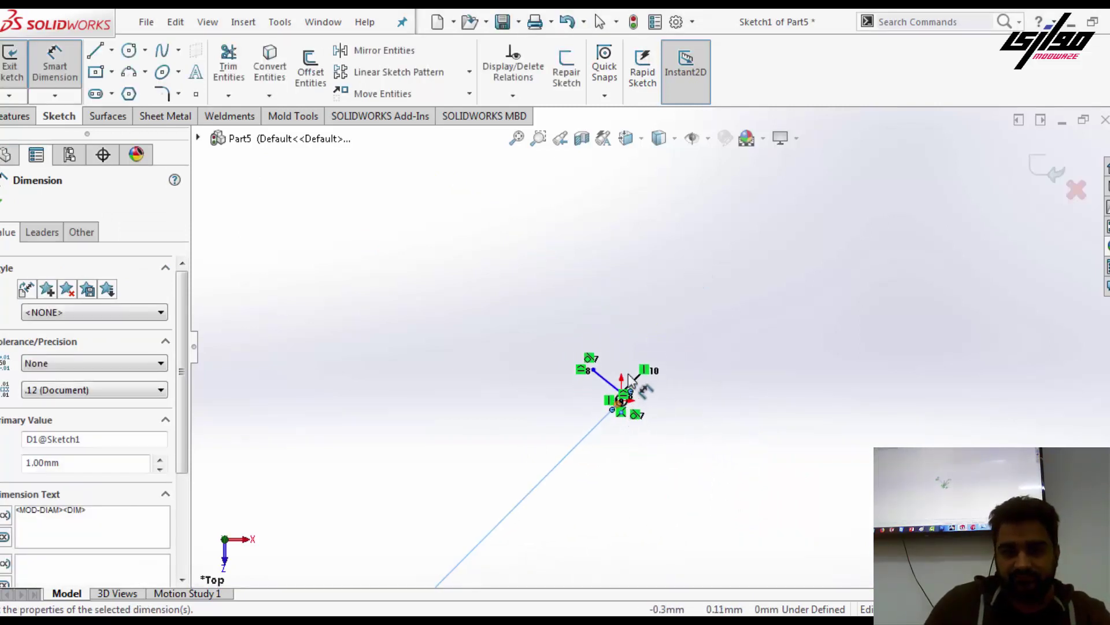
pyautogui.scroll(-2, 636, 393)
pyautogui.scroll(-4, 630, 405)
# - Give the tangent line a 3.14 length dimension, then switch to the Point tool
pyautogui.click(601, 423)
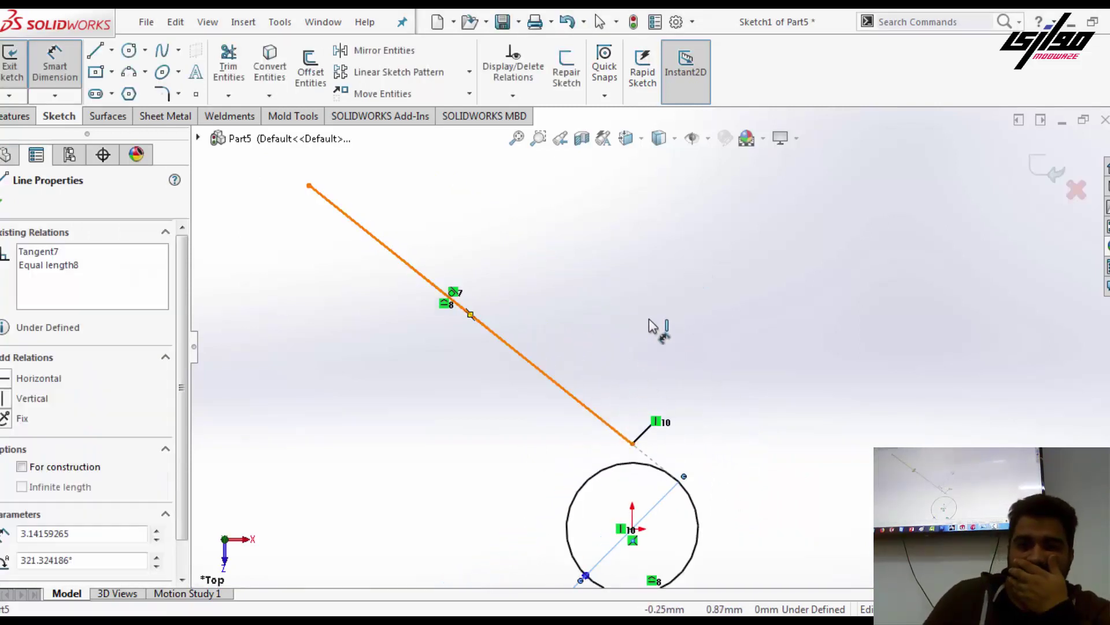
pyautogui.scroll(3, 649, 269)
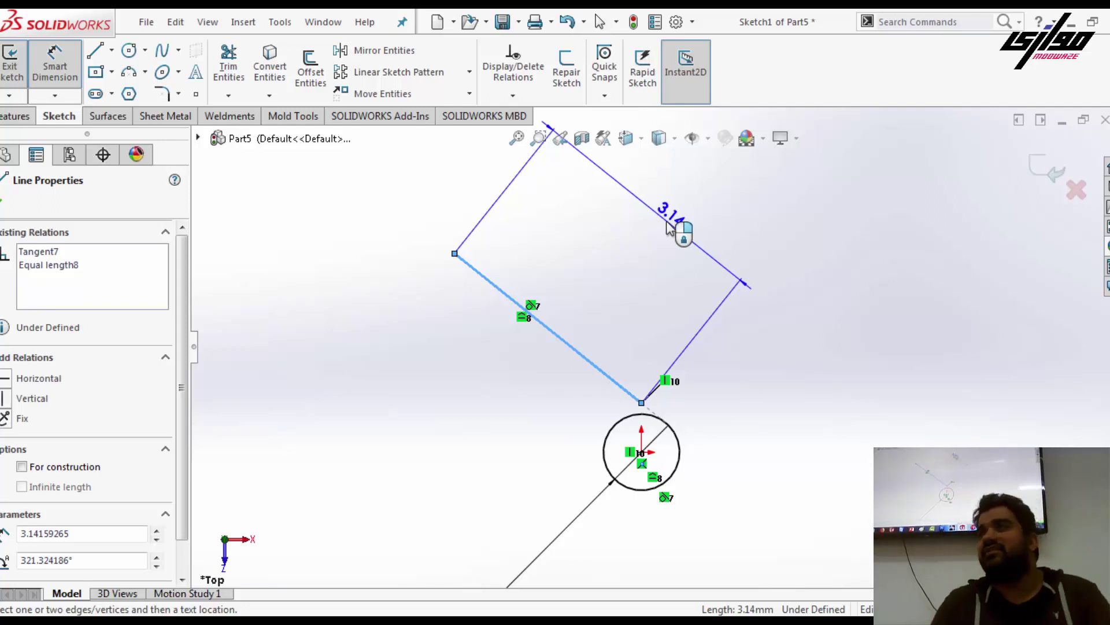
pyautogui.click(668, 225)
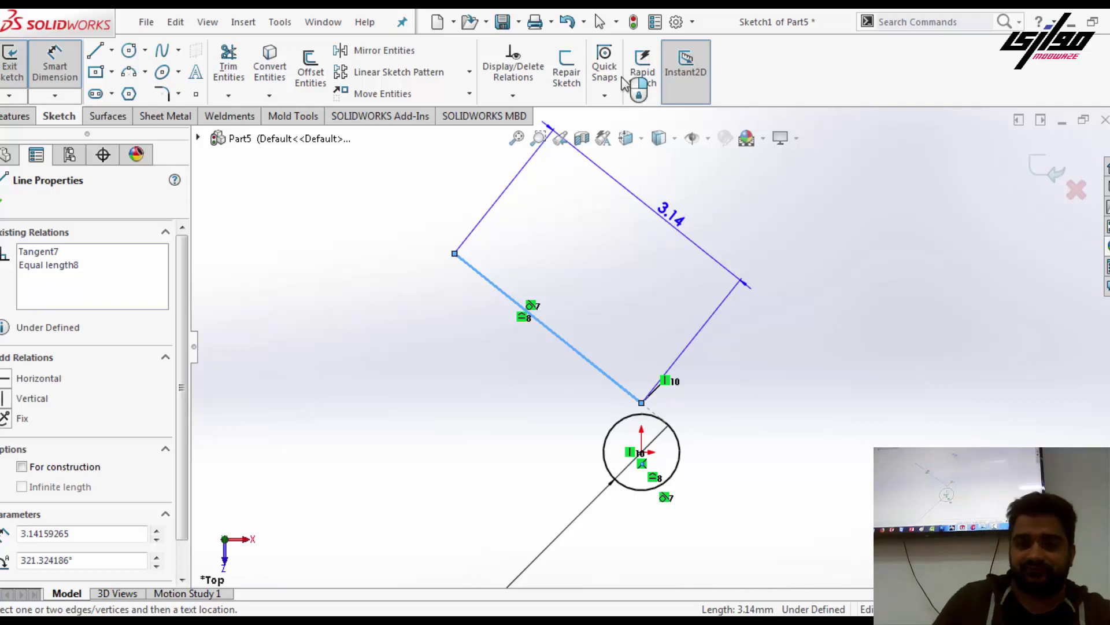
pyautogui.press('Escape')
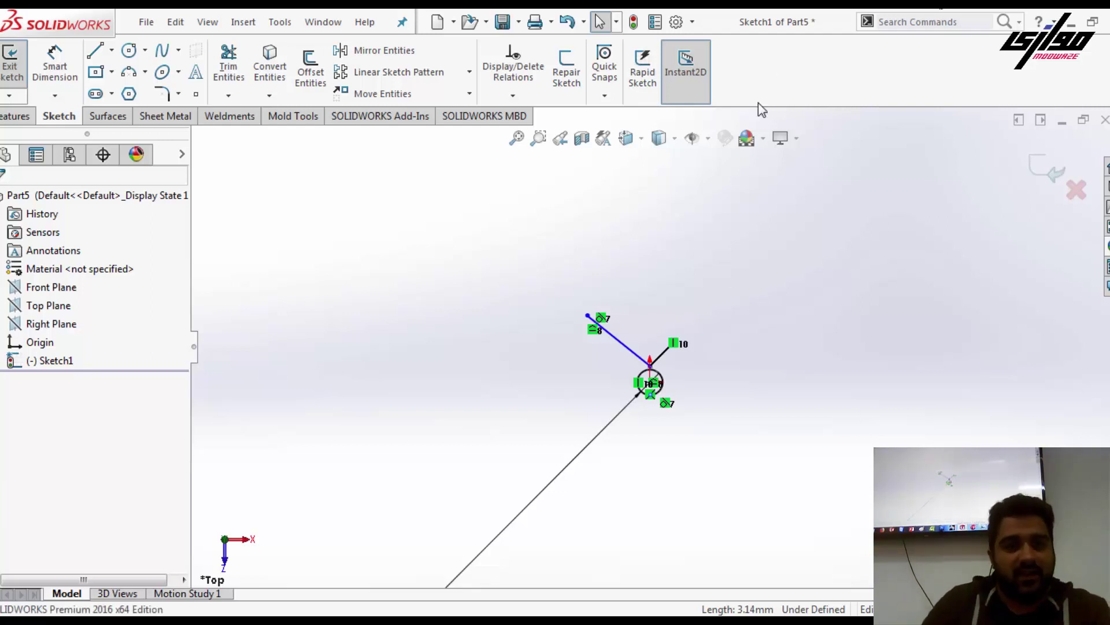
pyautogui.click(195, 94)
pyautogui.scroll(-3, 672, 369)
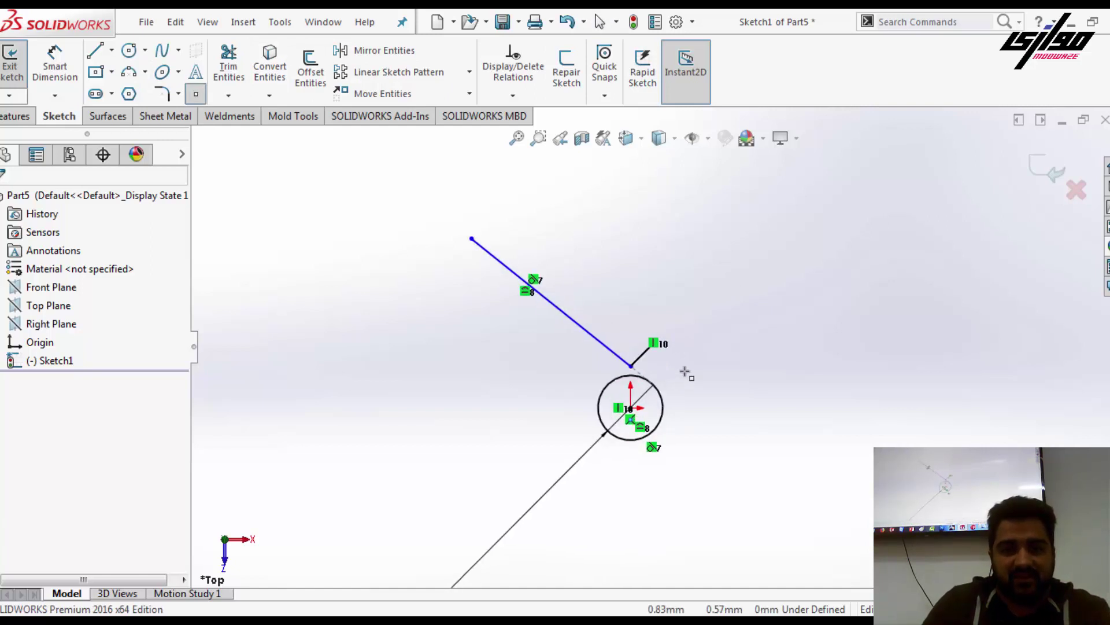
pyautogui.scroll(-2, 672, 369)
pyautogui.scroll(-4, 672, 369)
pyautogui.press('Escape')
# - Place a sketch point right of the circle, test a Concentric relation, then undo it
pyautogui.click(672, 363)
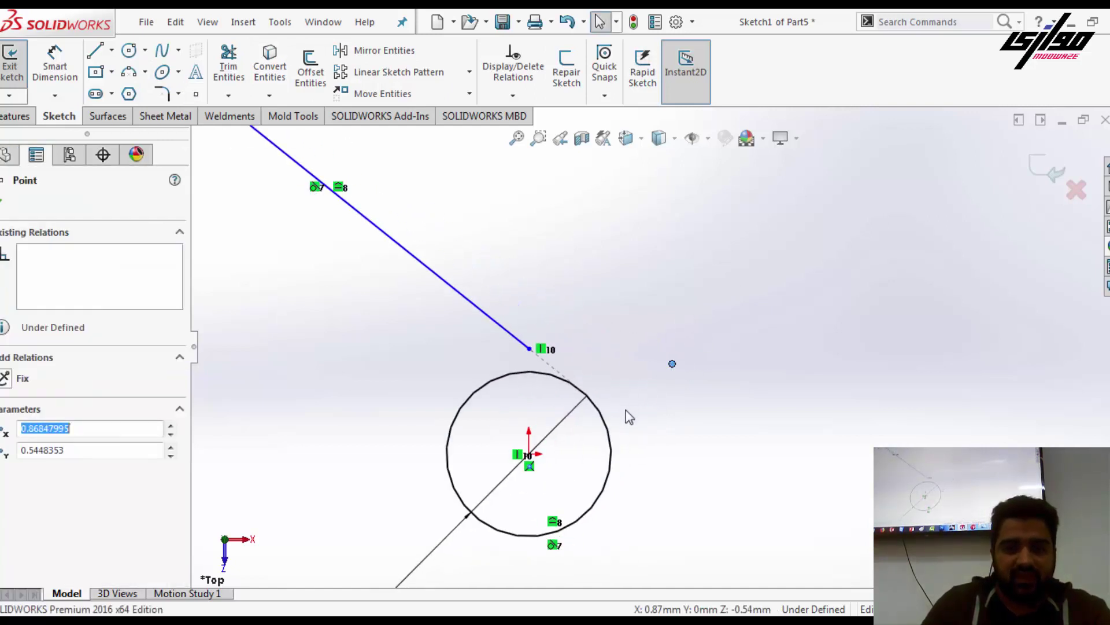
pyautogui.keyDown('ctrl'); pyautogui.click(427, 473); pyautogui.keyUp('ctrl')
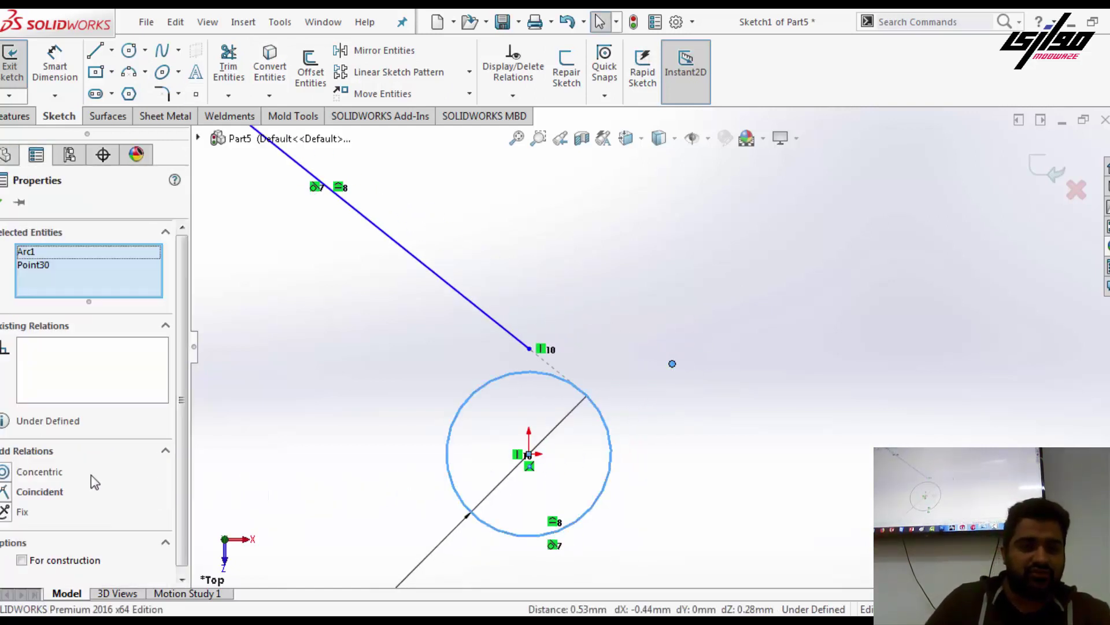
pyautogui.click(4, 474)
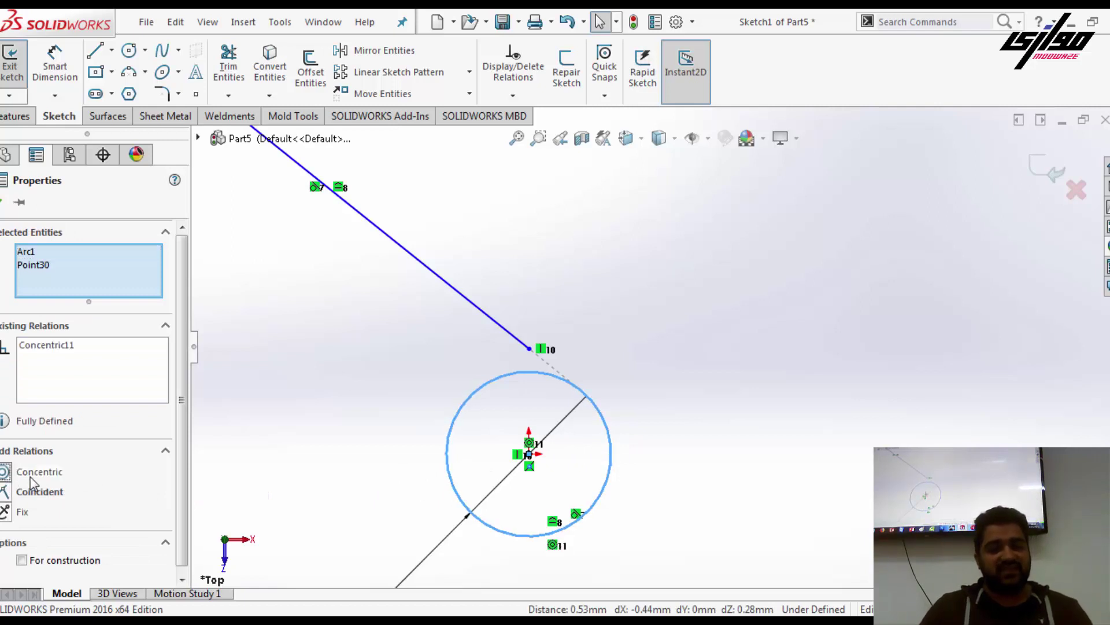
pyautogui.hotkey('ctrl', 'z')
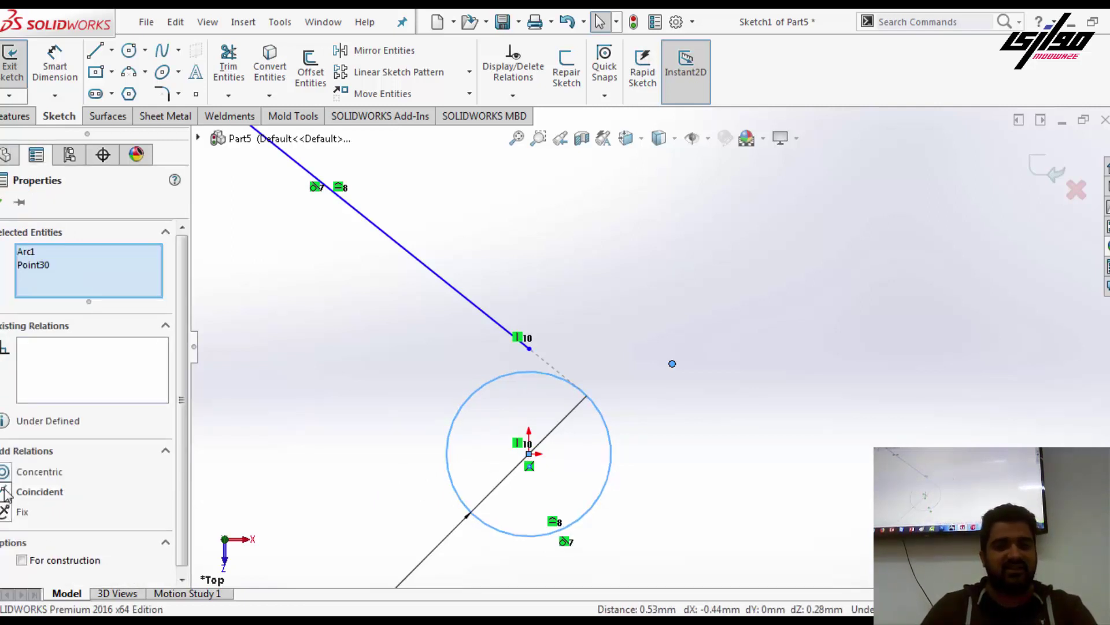
pyautogui.click(32, 492)
pyautogui.click(602, 320)
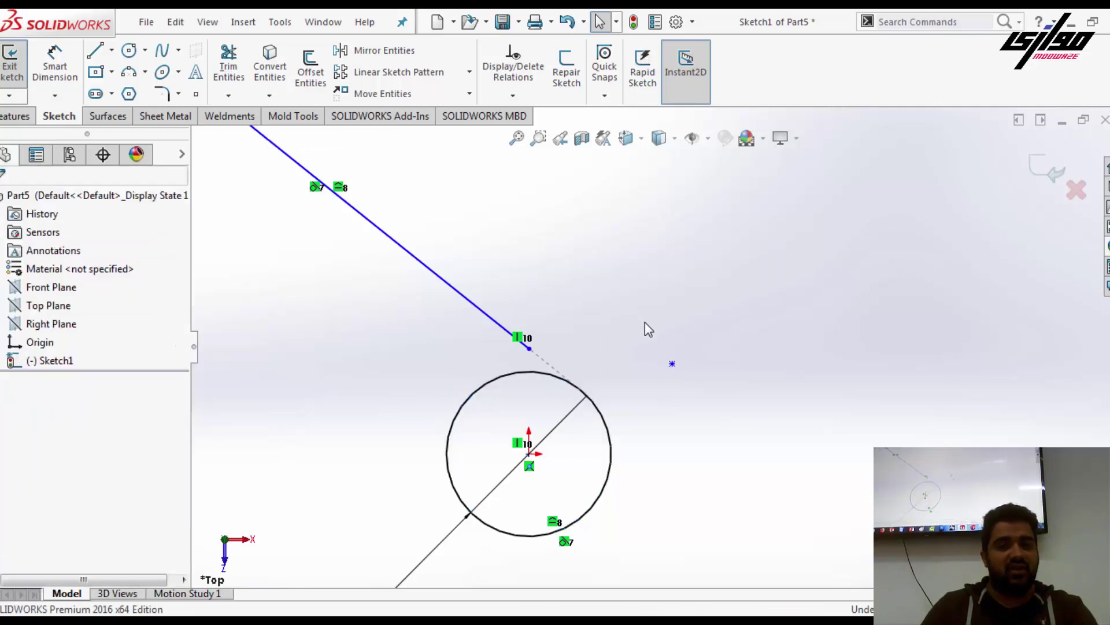
# - Test and undo a Midpoint relation, then make the point Coincident with the line and slide it along
pyautogui.click(672, 364)
pyautogui.keyDown('ctrl'); pyautogui.click(474, 308); pyautogui.keyUp('ctrl')
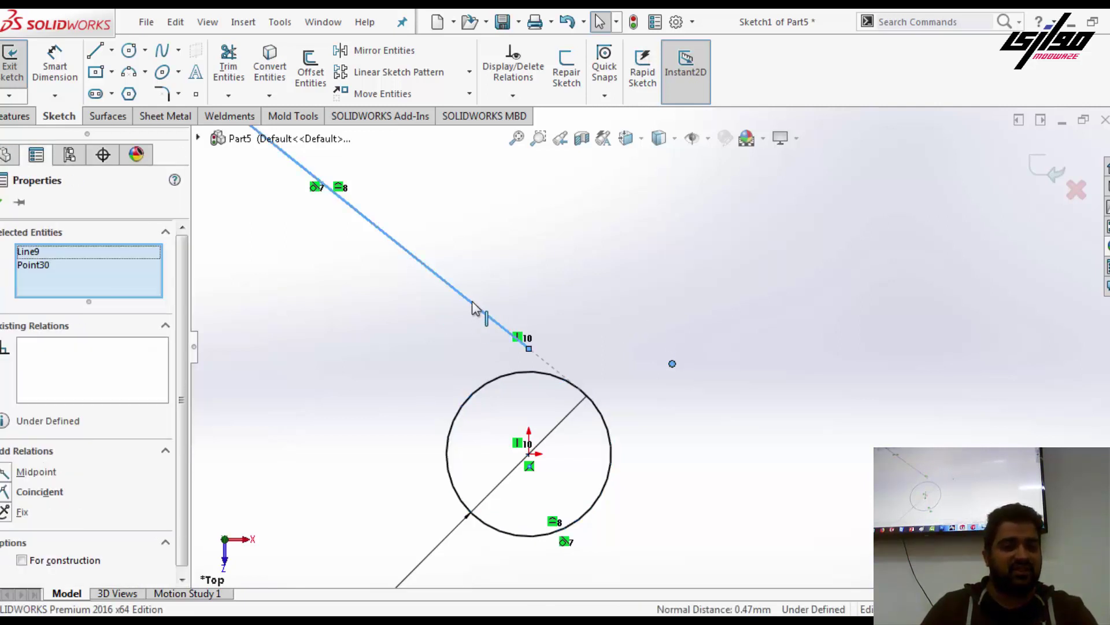
pyautogui.click(6, 473)
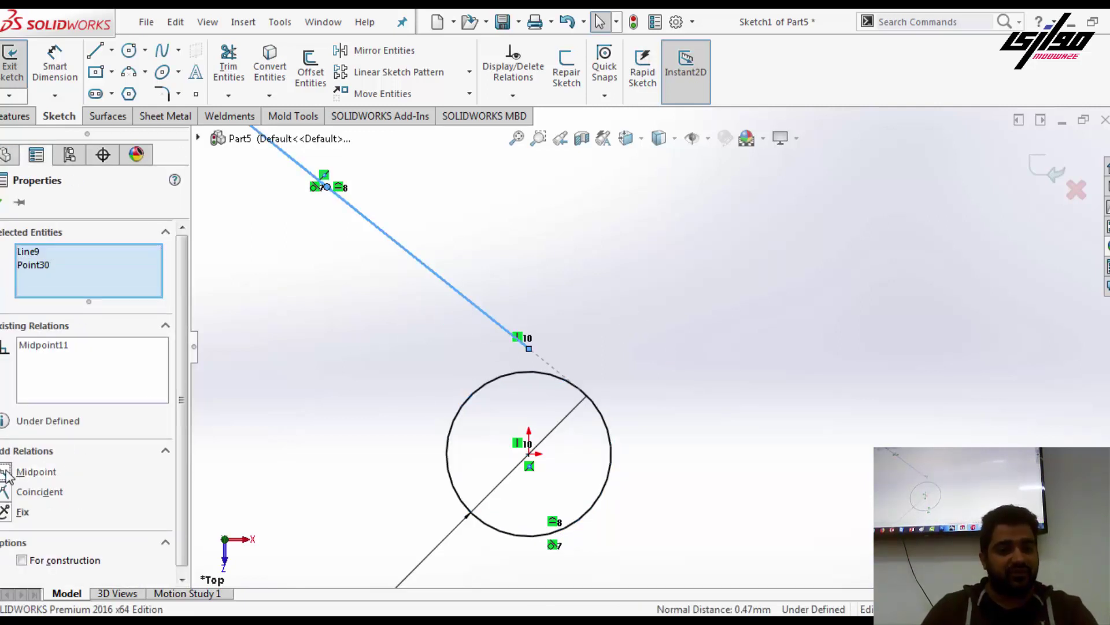
pyautogui.hotkey('ctrl', 'z')
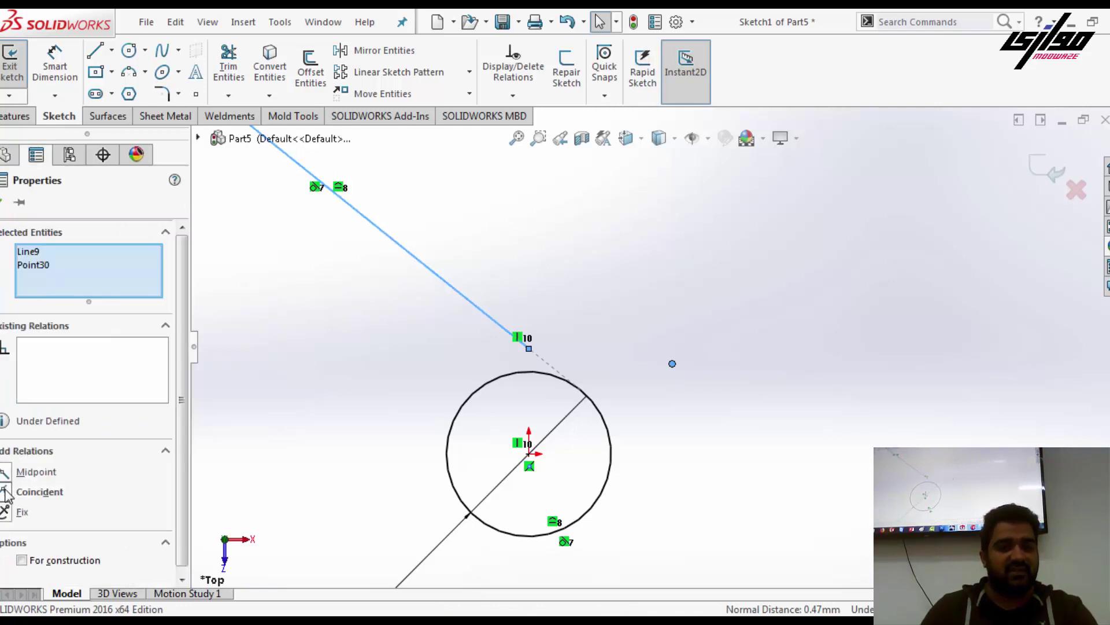
pyautogui.click(6, 492)
pyautogui.press('Escape')
pyautogui.moveTo(623, 425)
pyautogui.mouseDown()
pyautogui.moveTo(460, 290)
pyautogui.moveTo(776, 440)
pyautogui.mouseUp()
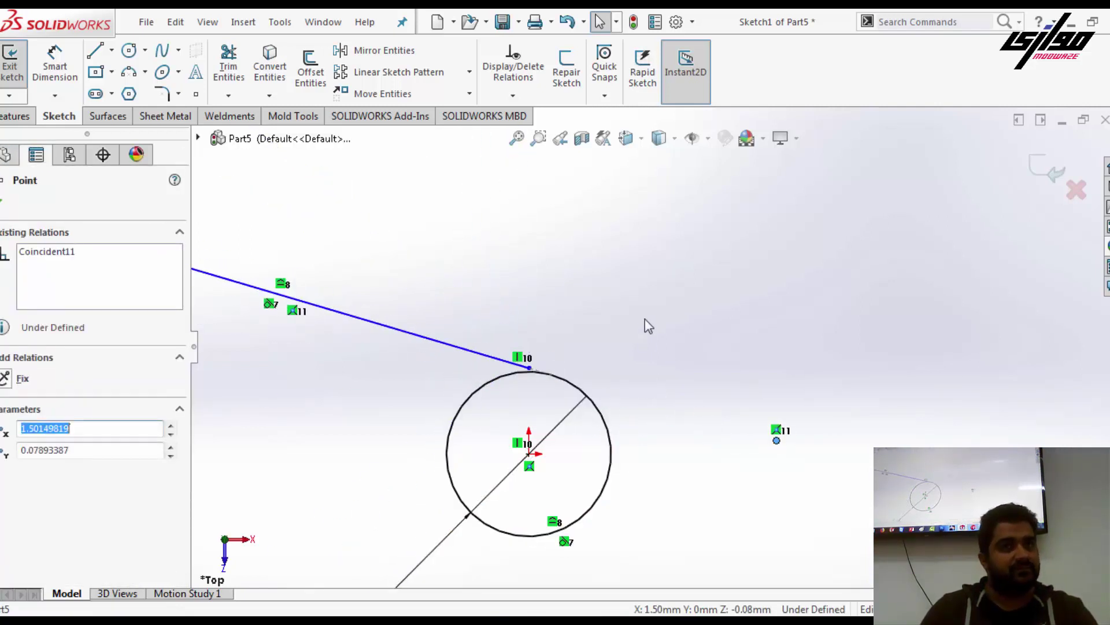
pyautogui.click(716, 314)
pyautogui.scroll(5, 729, 309)
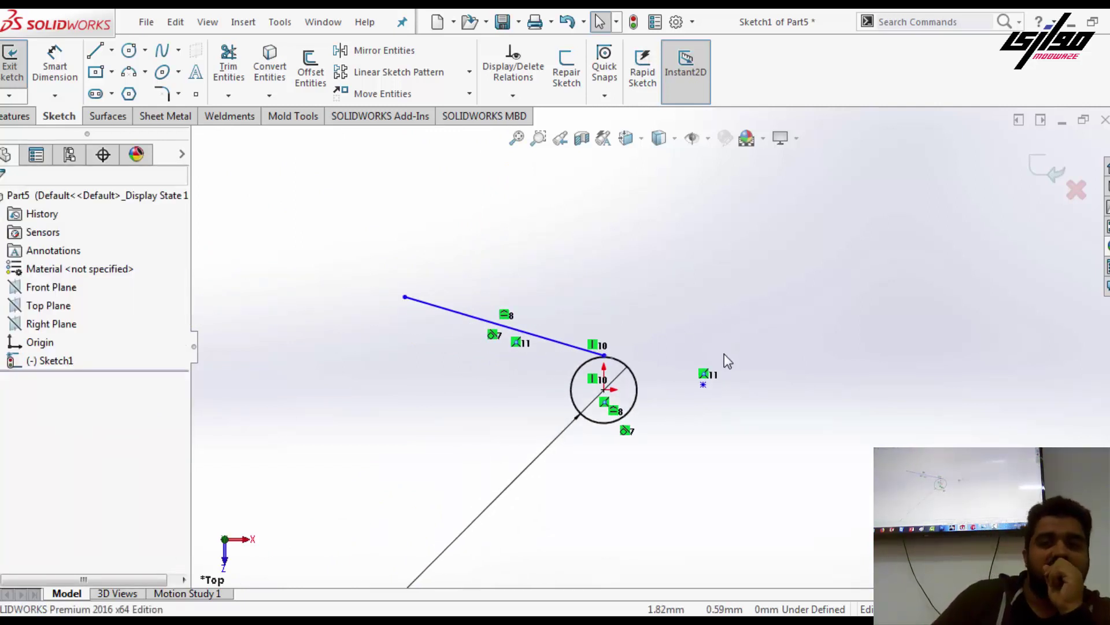
pyautogui.scroll(-2, 725, 353)
pyautogui.scroll(-2, 640, 354)
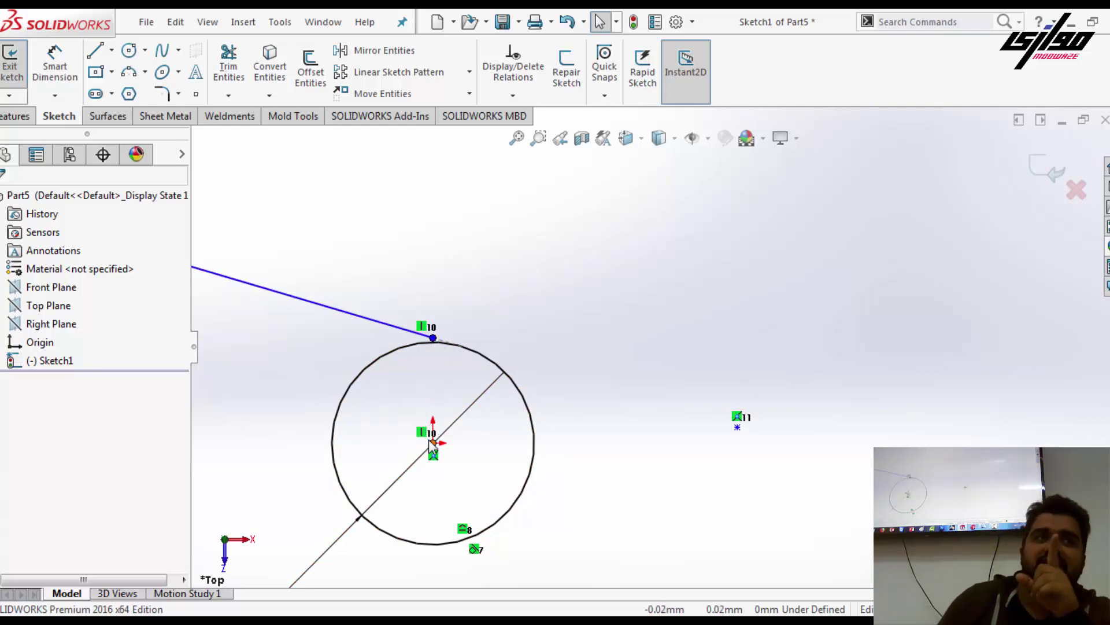
pyautogui.scroll(2, 368, 350)
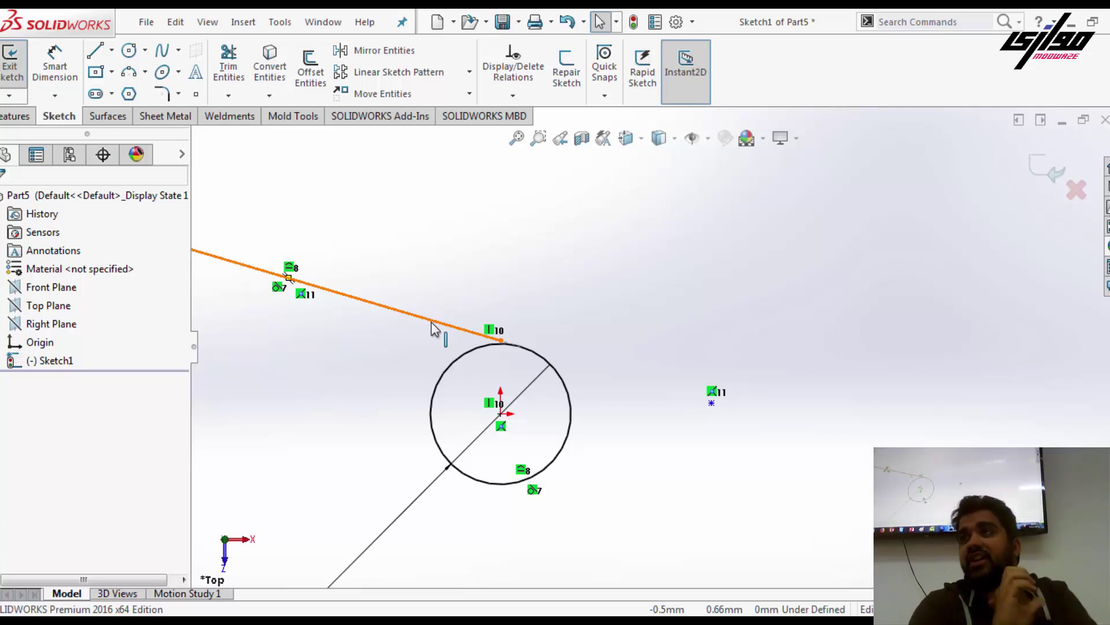
# - Dimension the upper line to 3.14 as a driven dimension, then undo it
pyautogui.click(1058, 174)
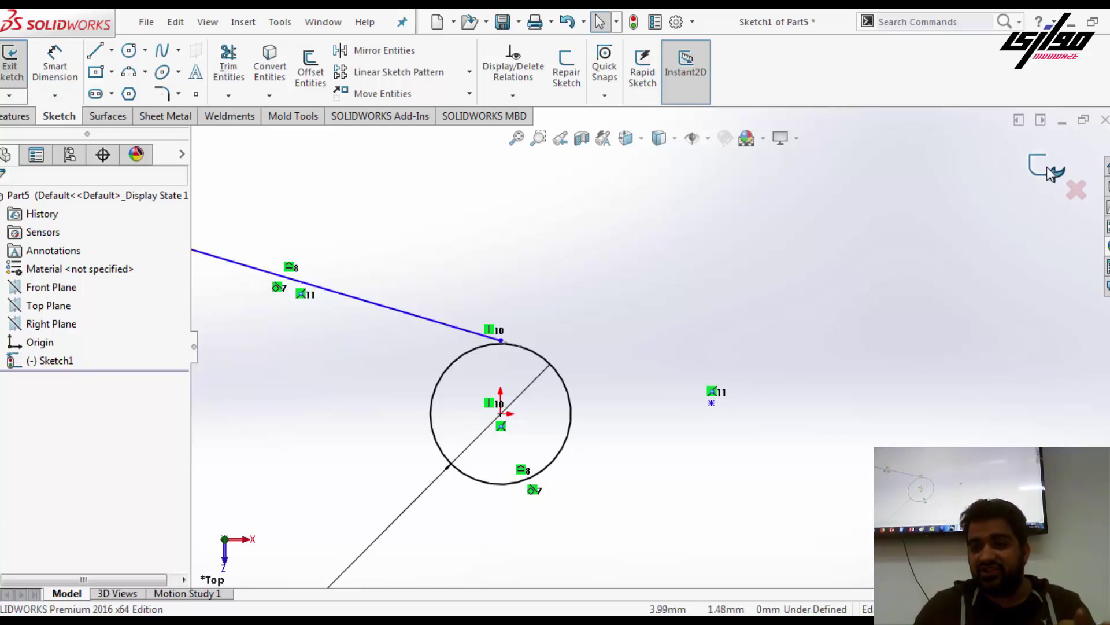
pyautogui.click(696, 320)
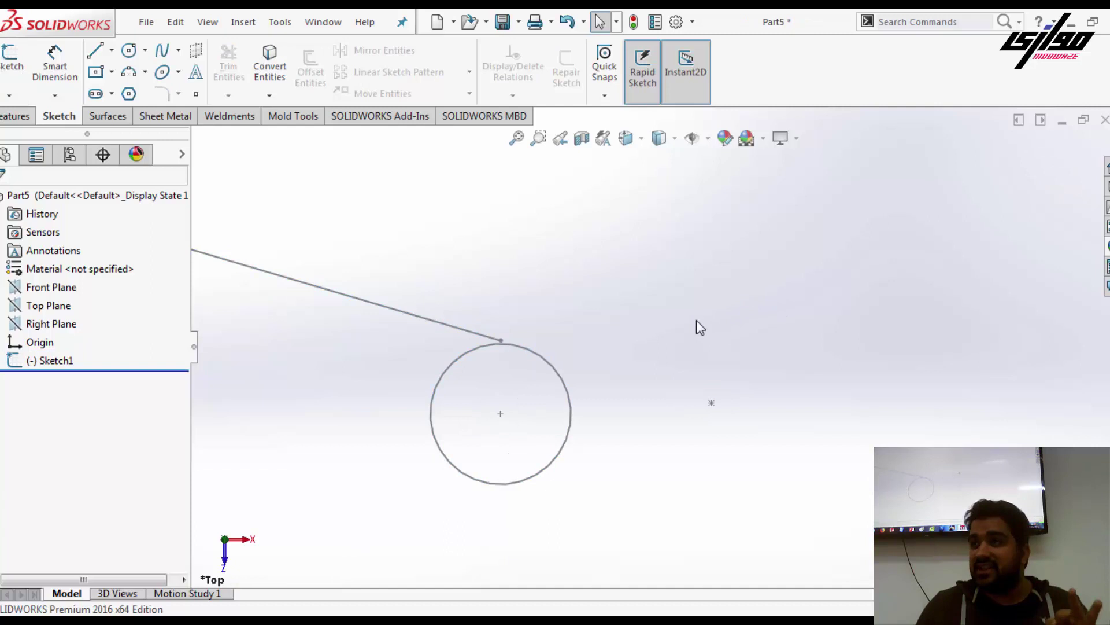
pyautogui.click(557, 372)
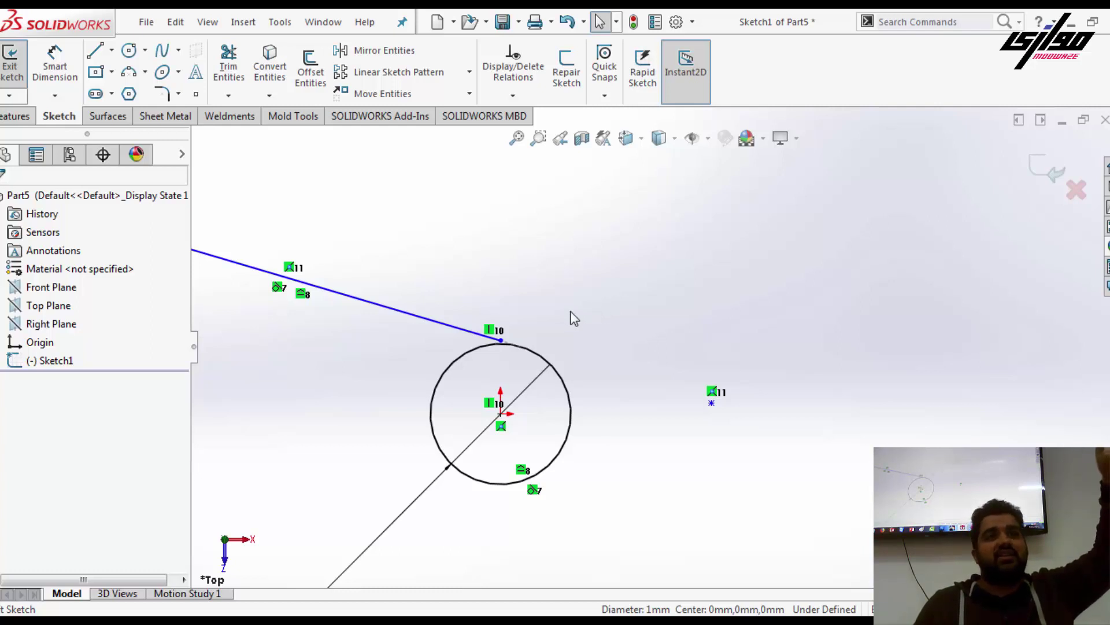
pyautogui.click(55, 67)
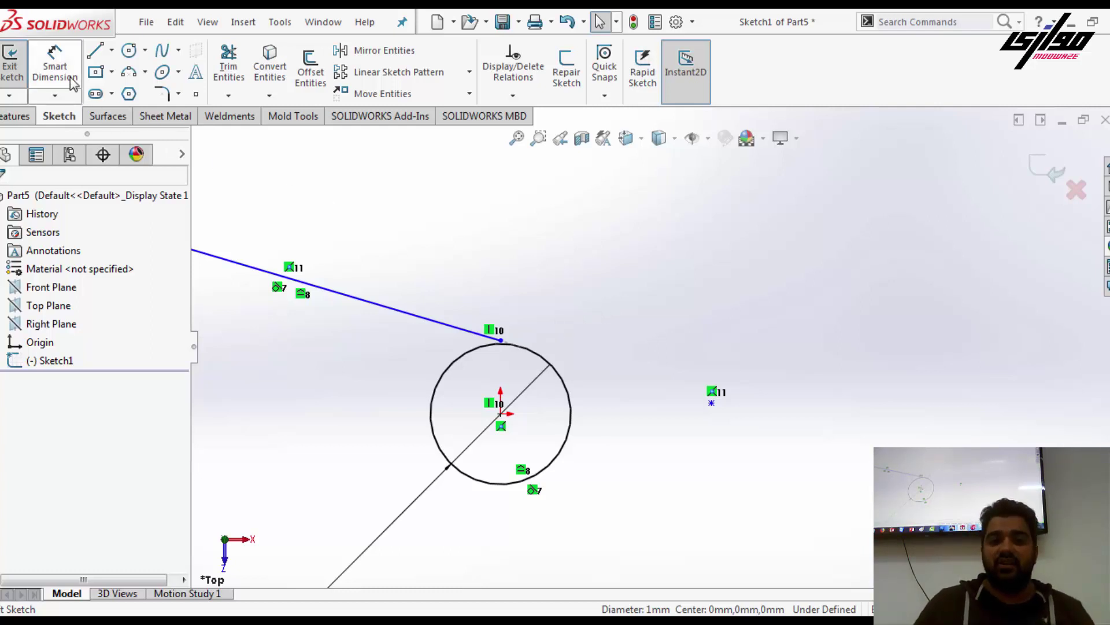
pyautogui.scroll(3, 682, 326)
pyautogui.click(520, 330)
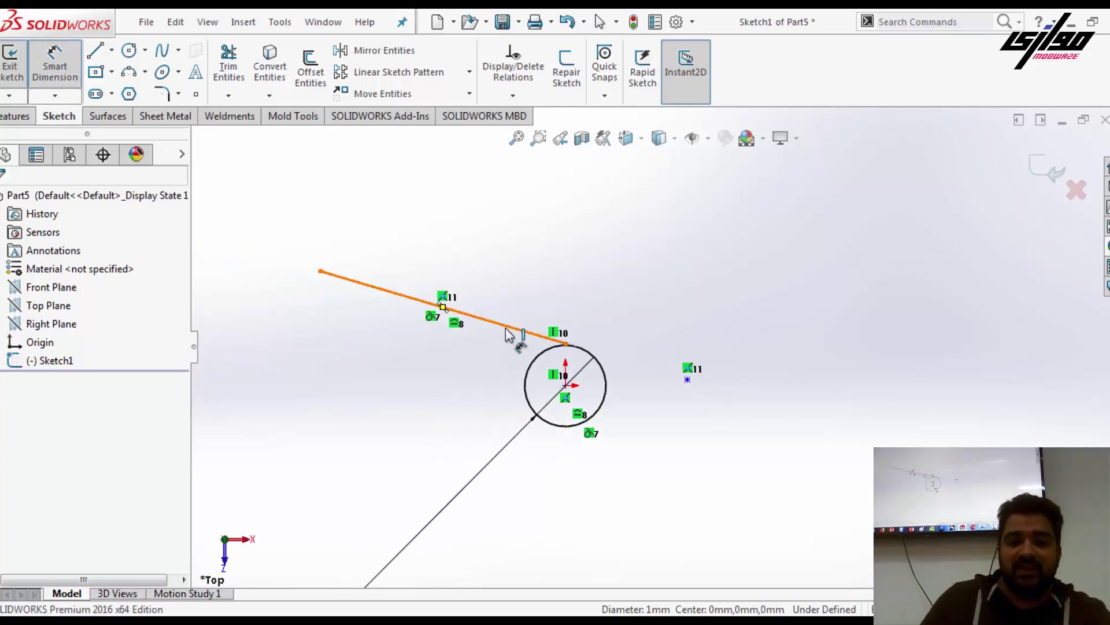
pyautogui.click(569, 252)
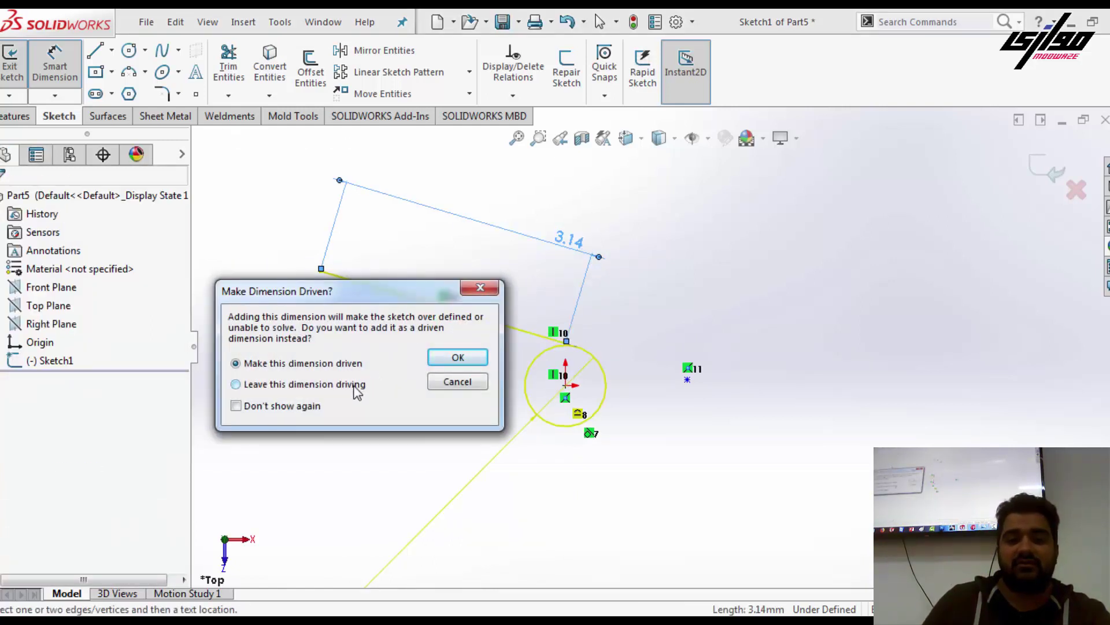
pyautogui.click(457, 356)
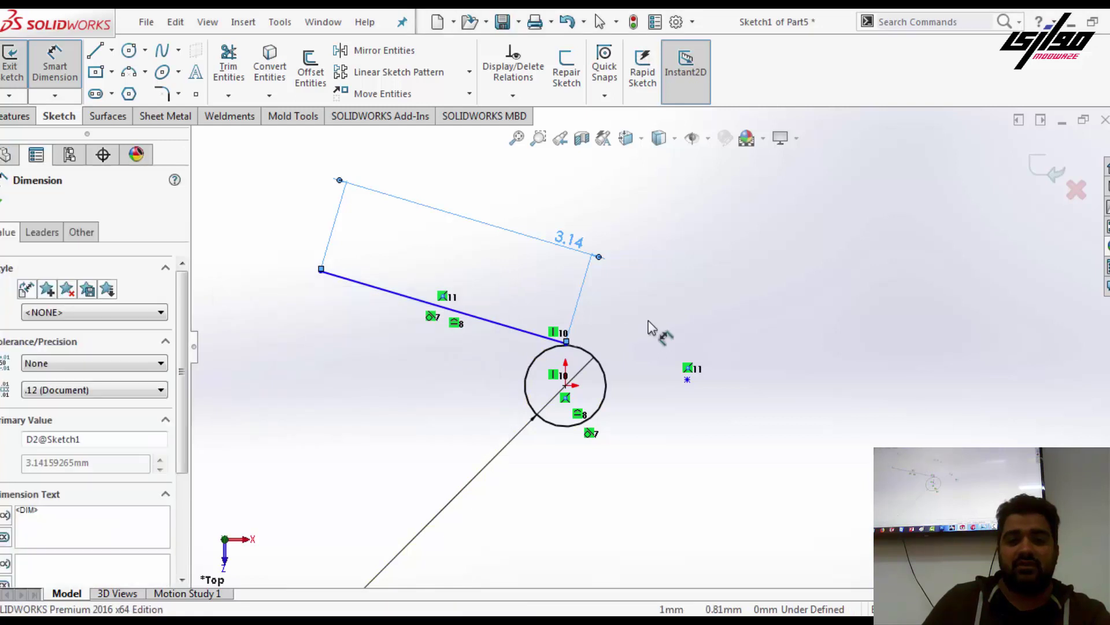
pyautogui.press('Escape')
pyautogui.hotkey('ctrl', 'z')
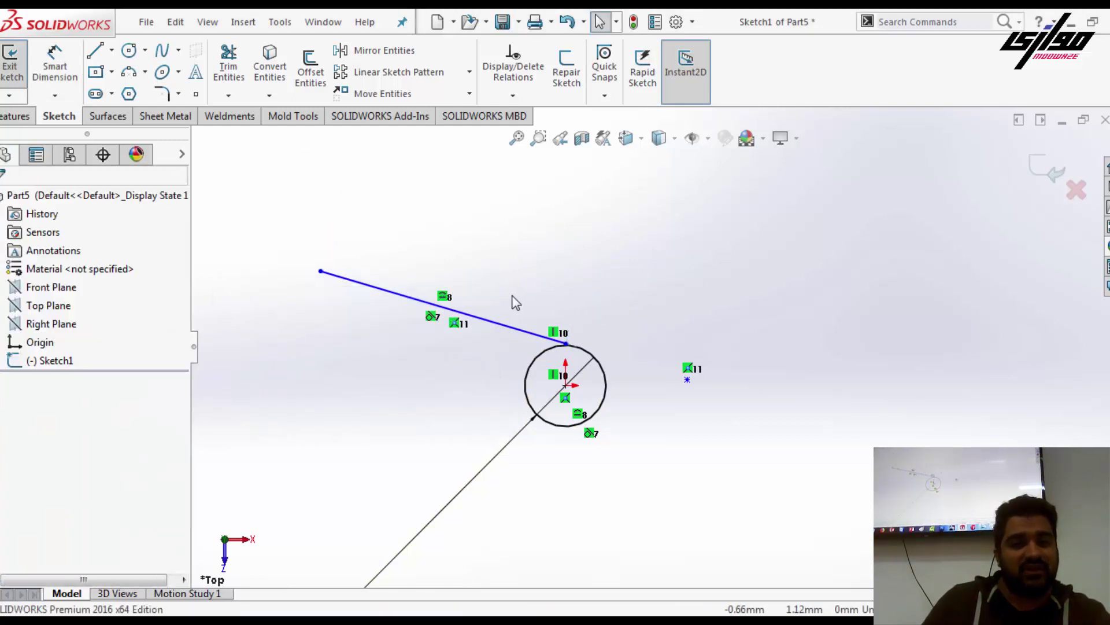
# - Re-add the 3.14 upper-line dimension and choose 'Leave this dimension driving'
pyautogui.click(53, 81)
pyautogui.click(526, 332)
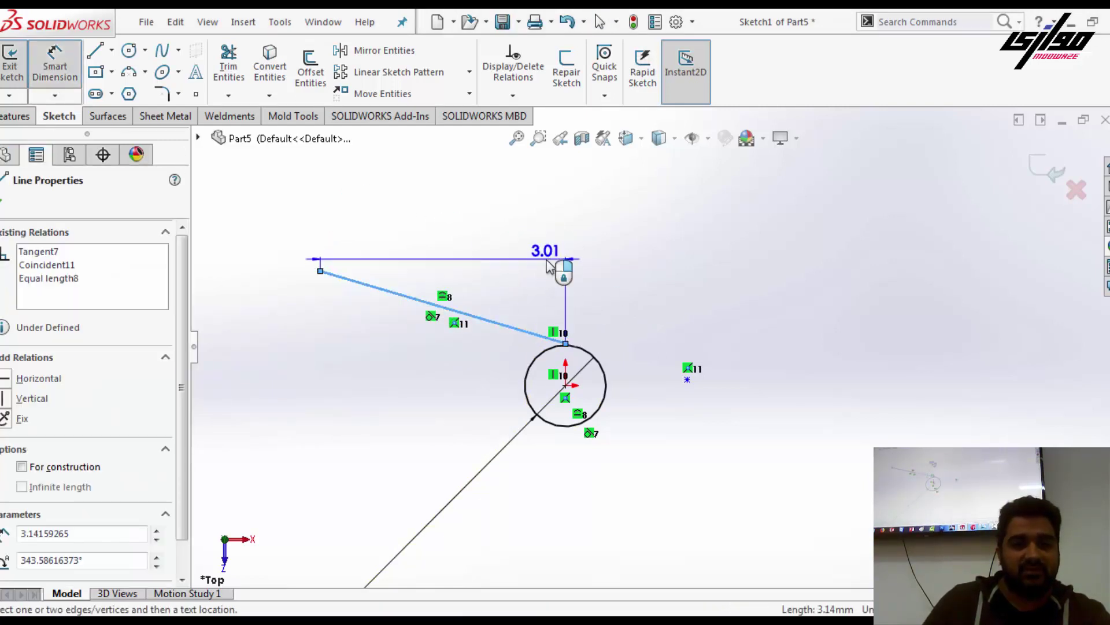
pyautogui.click(597, 276)
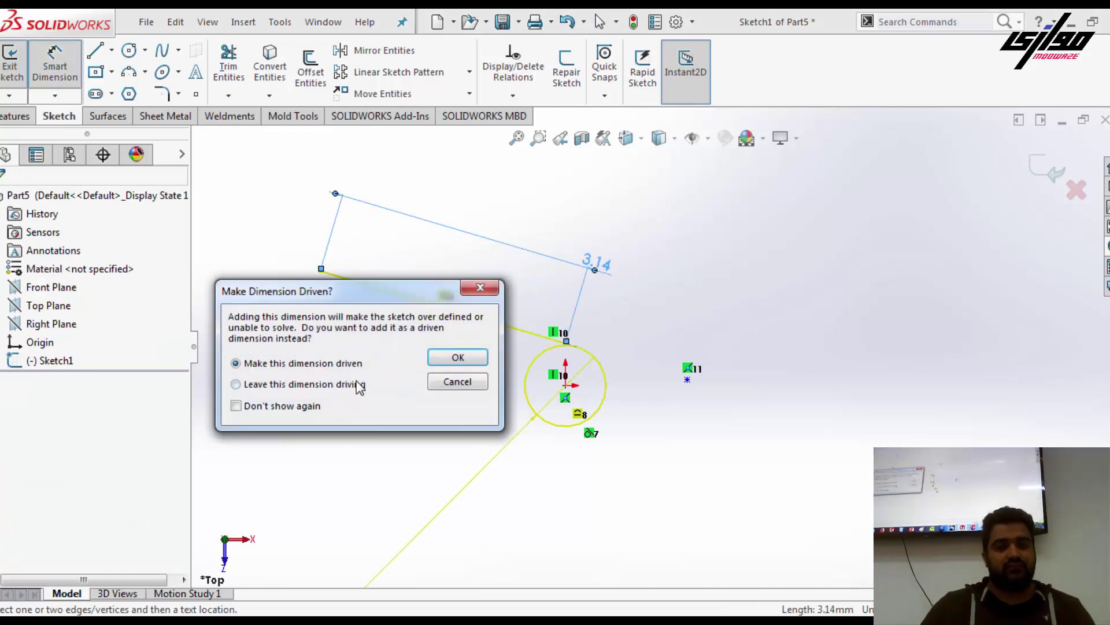
pyautogui.click(458, 357)
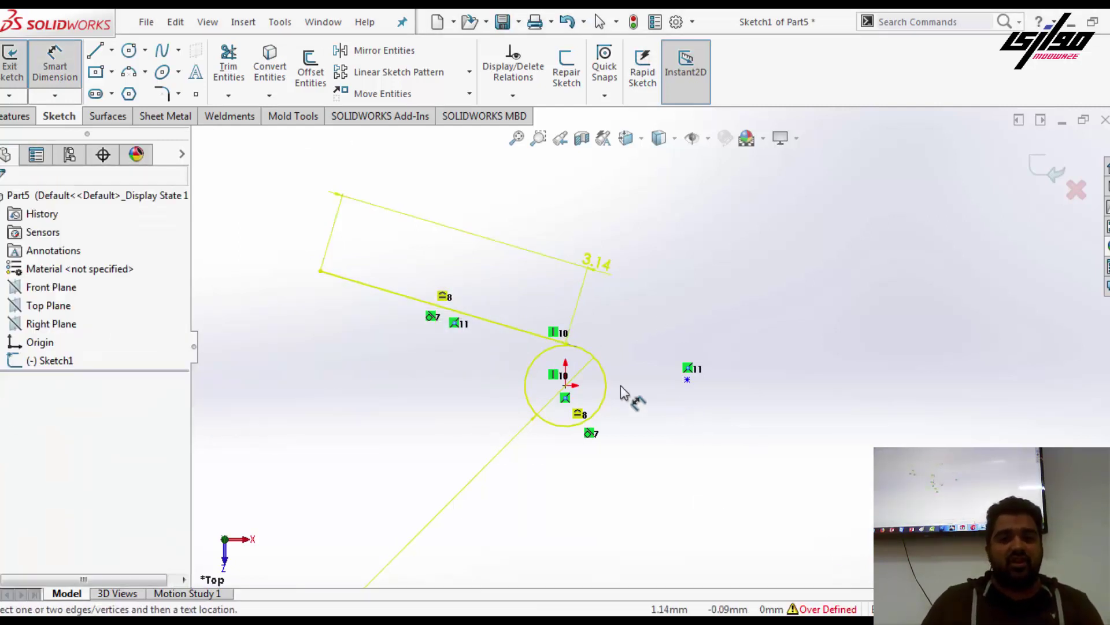
pyautogui.scroll(2, 648, 347)
pyautogui.scroll(2, 686, 389)
# - Open SketchXpert from the Over Defined indicator in the status bar
pyautogui.scroll(-3, 702, 390)
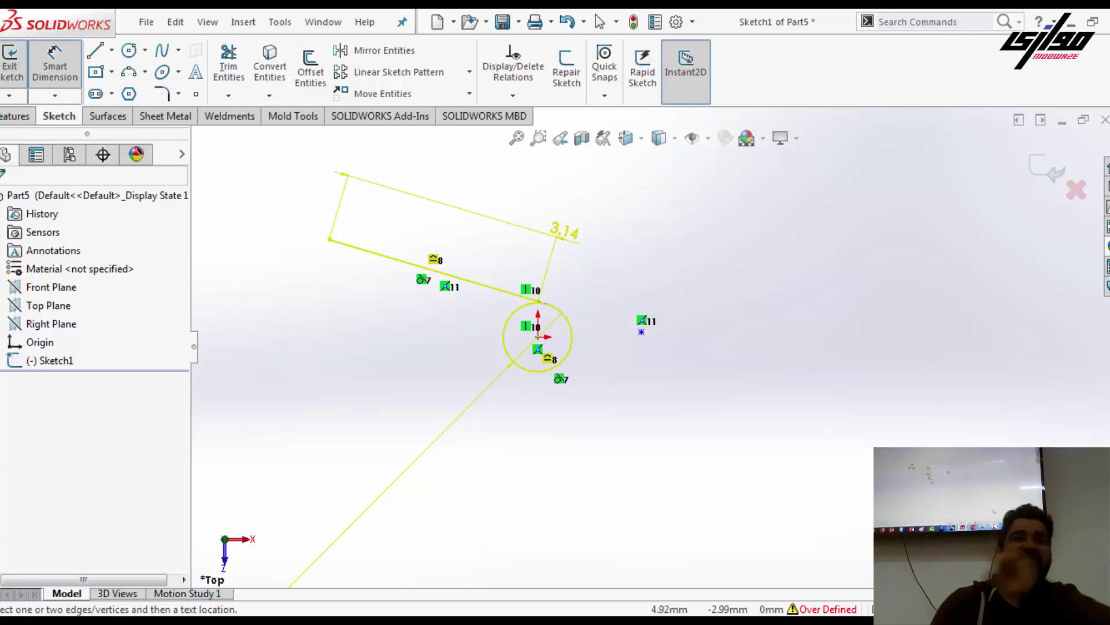
pyautogui.click(839, 610)
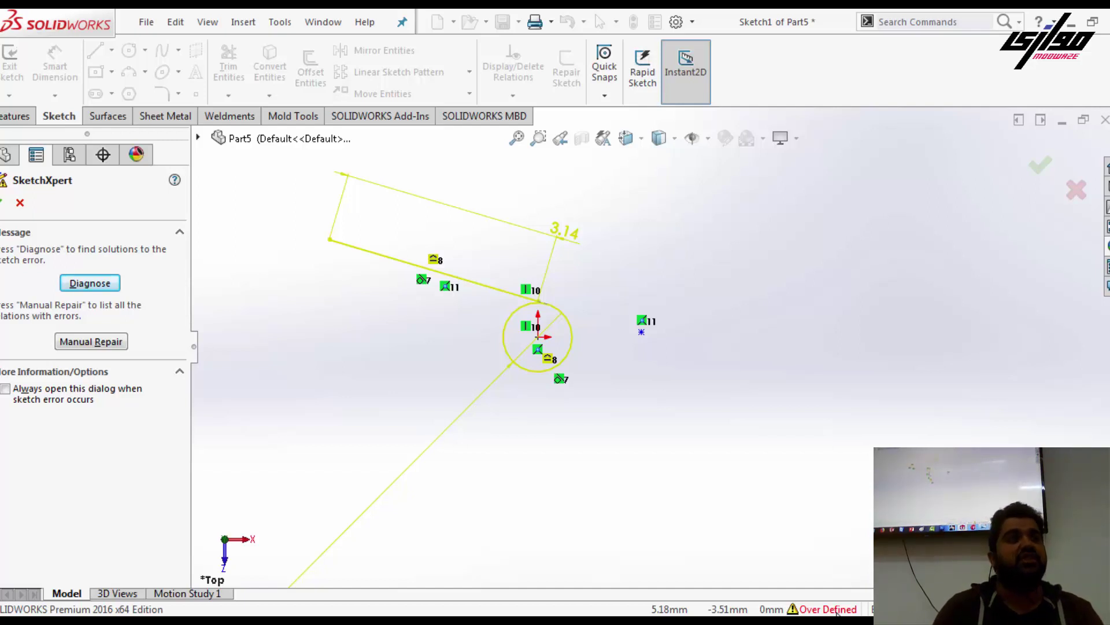
# - Diagnose in SketchXpert and accept solution 3 of 3, deleting the Equal length8 relation
pyautogui.click(105, 289)
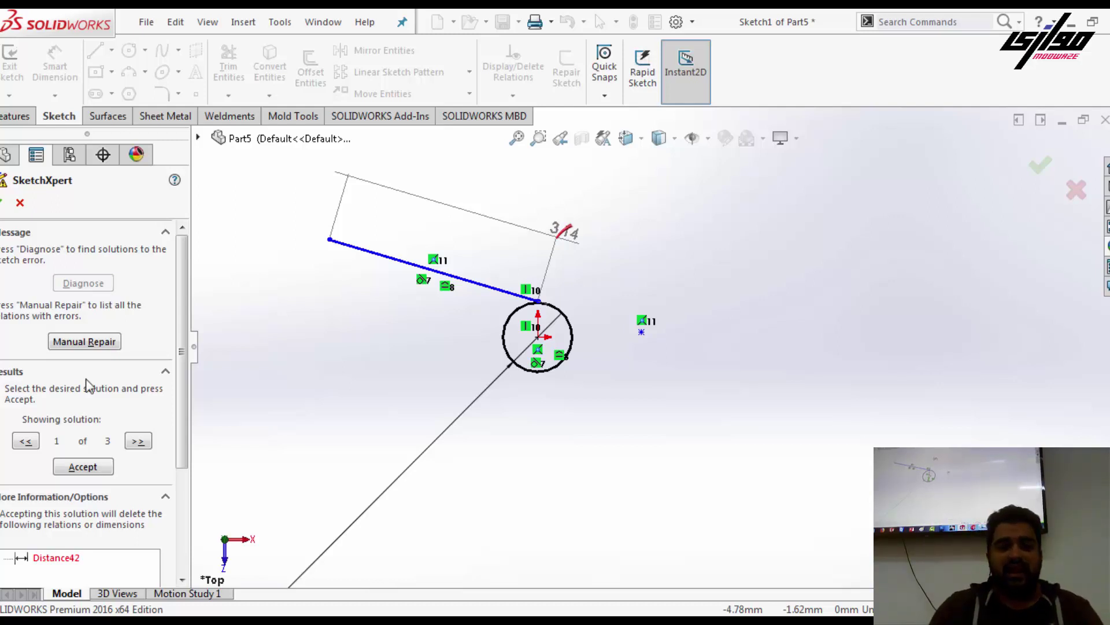
pyautogui.click(137, 441)
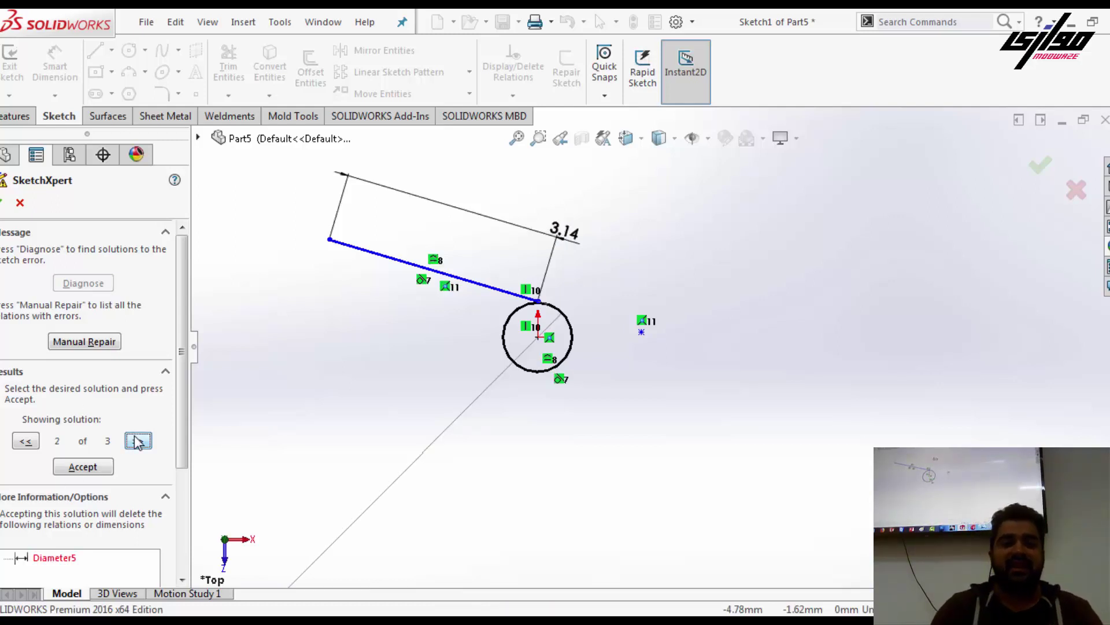
pyautogui.click(136, 441)
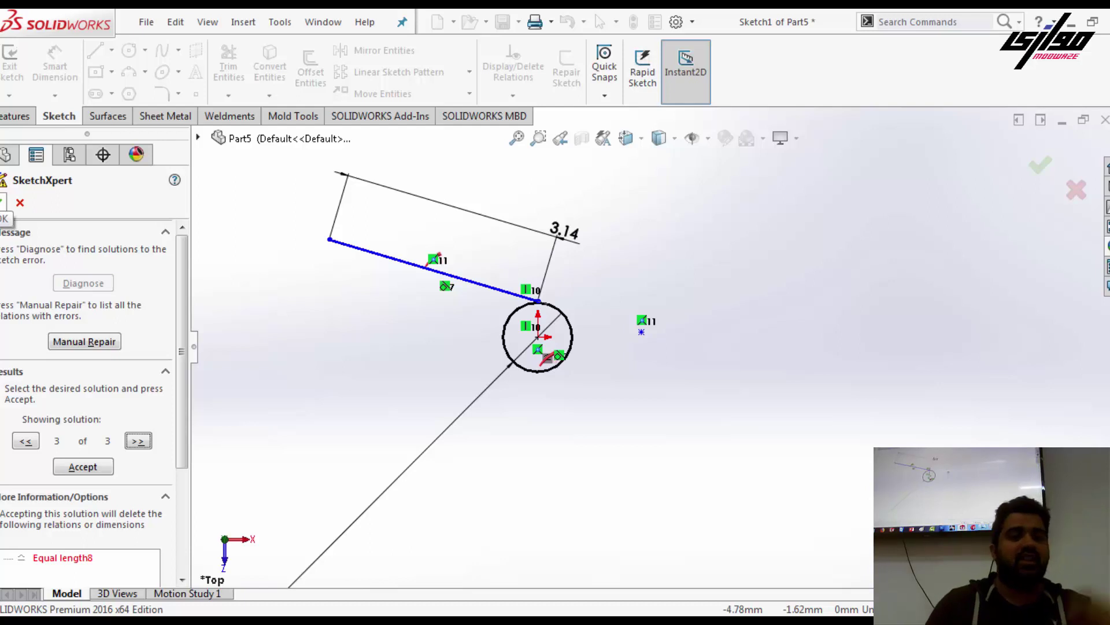
pyautogui.click(74, 467)
pyautogui.click(2, 203)
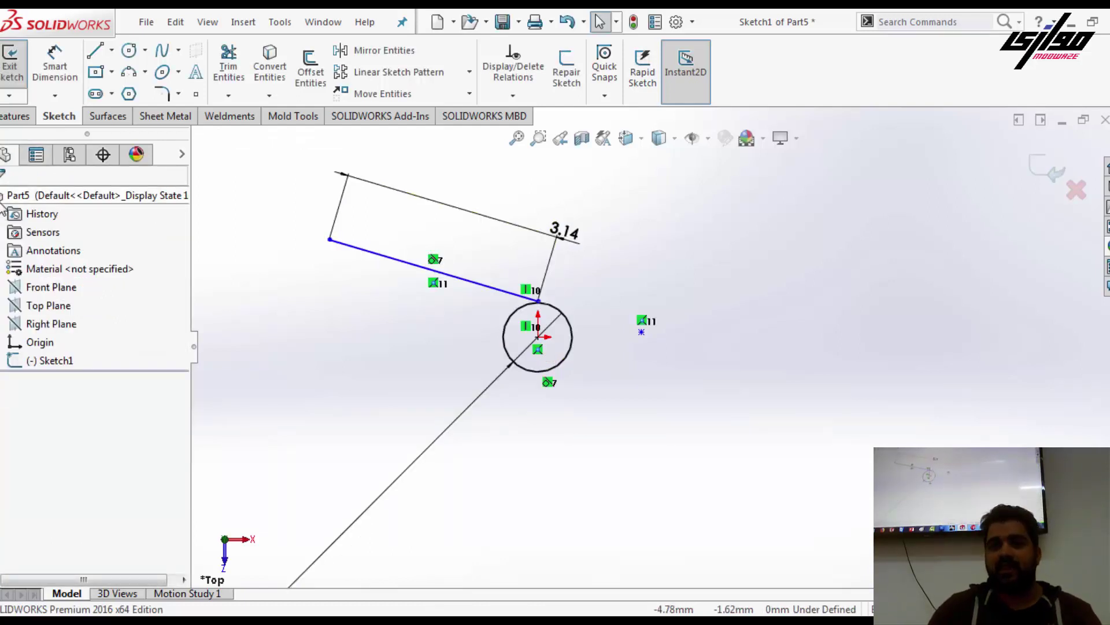
# - Box-select the circle, tangent line, point and dimensions and delete them all
pyautogui.scroll(3, 506, 465)
pyautogui.scroll(2, 515, 445)
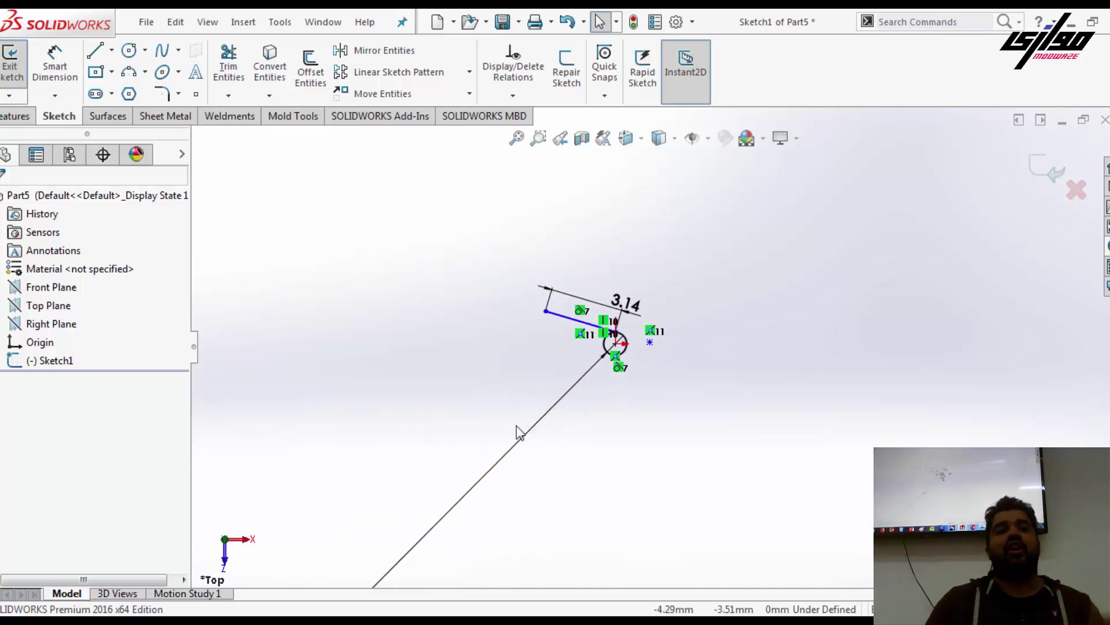
pyautogui.scroll(2, 519, 431)
pyautogui.scroll(1, 520, 421)
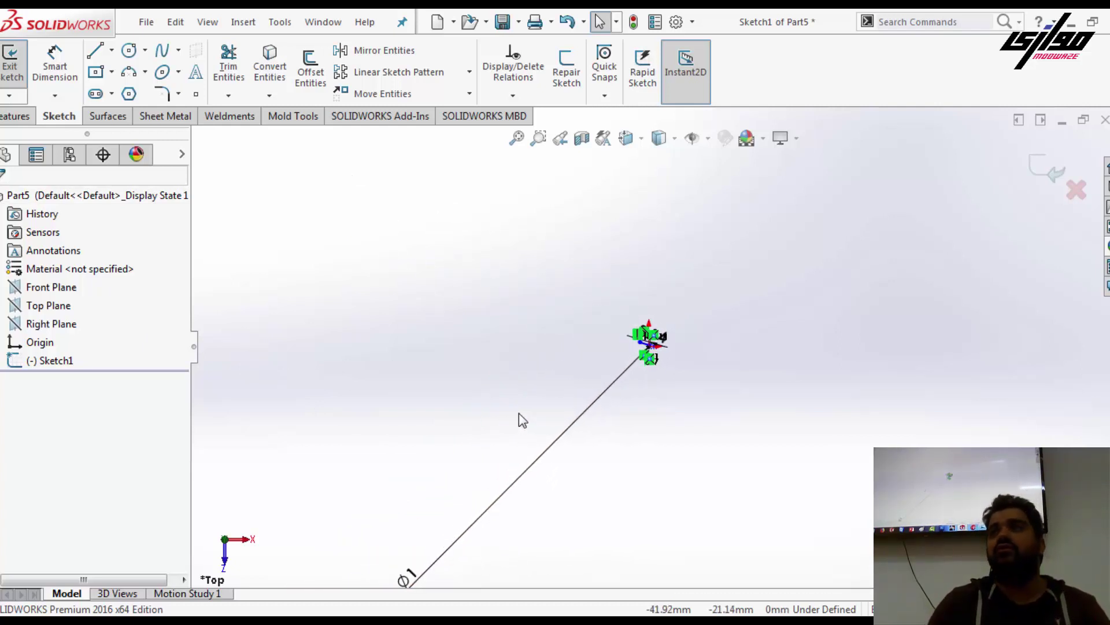
pyautogui.scroll(-2, 694, 340)
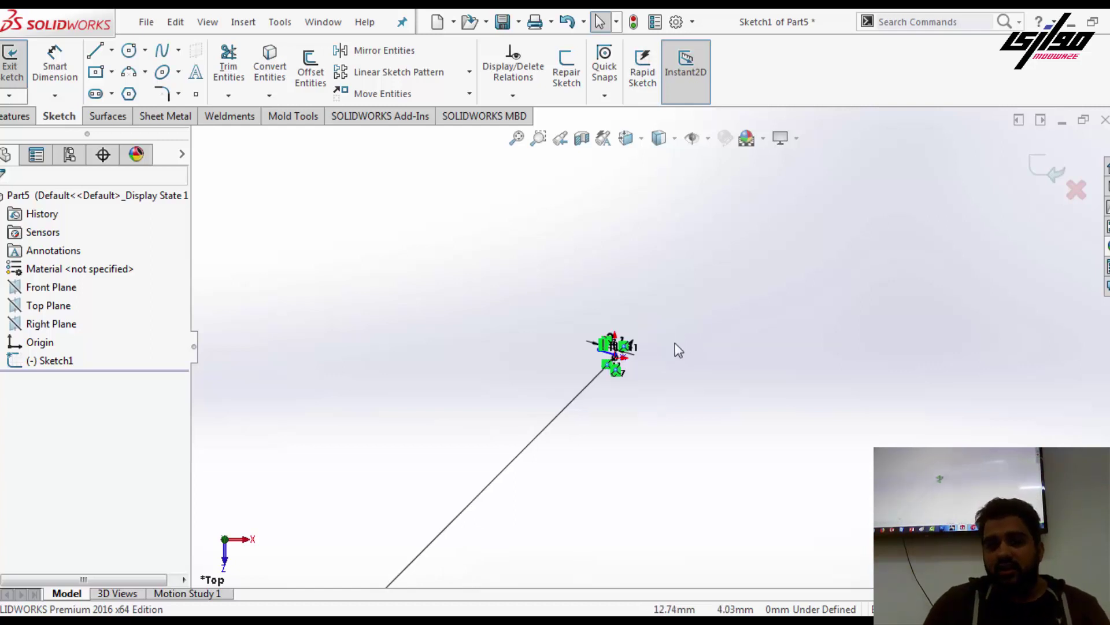
pyautogui.scroll(-2, 674, 350)
pyautogui.moveTo(629, 283); pyautogui.dragTo(436, 432)
pyautogui.press('Delete')
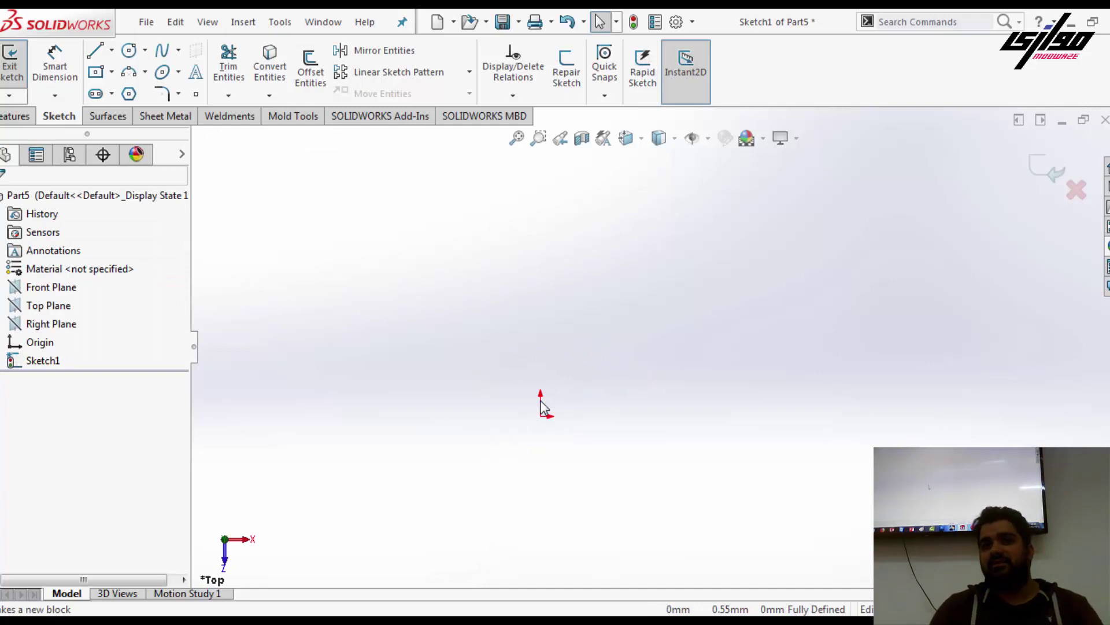
# - Browse the rectangle, circle and arc flyouts, then draw a trial centrepoint arc
pyautogui.click(113, 71)
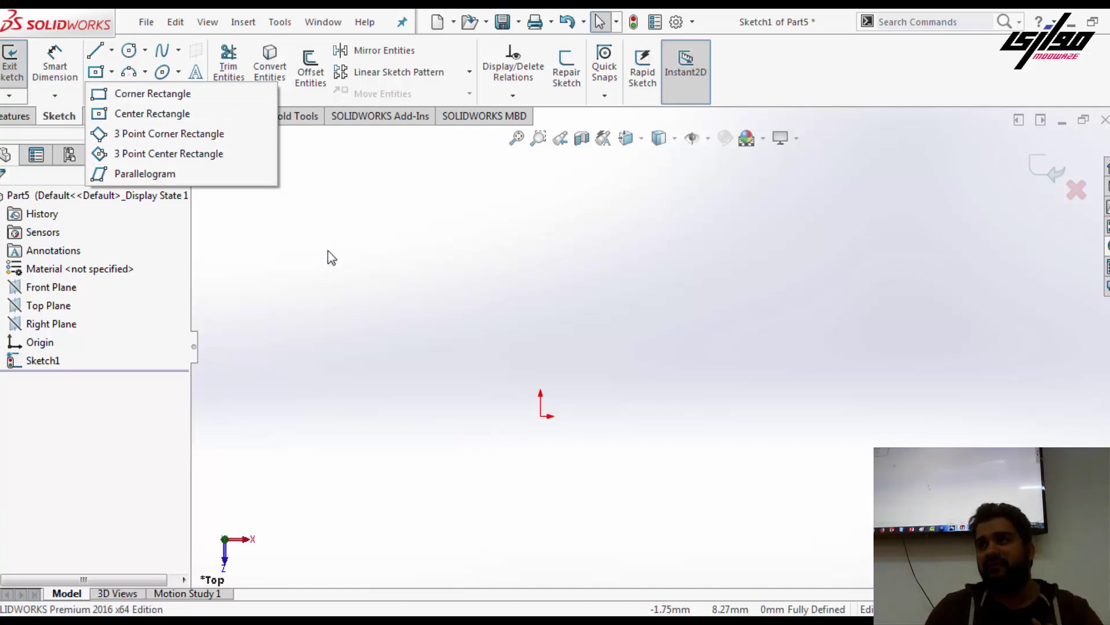
pyautogui.click(146, 50)
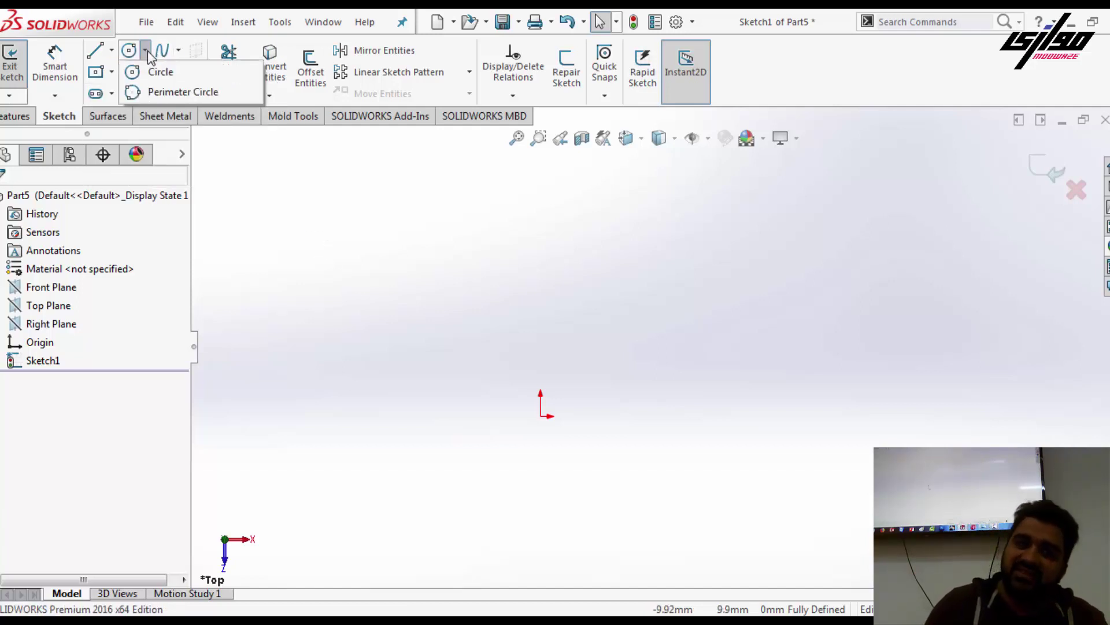
pyautogui.click(291, 253)
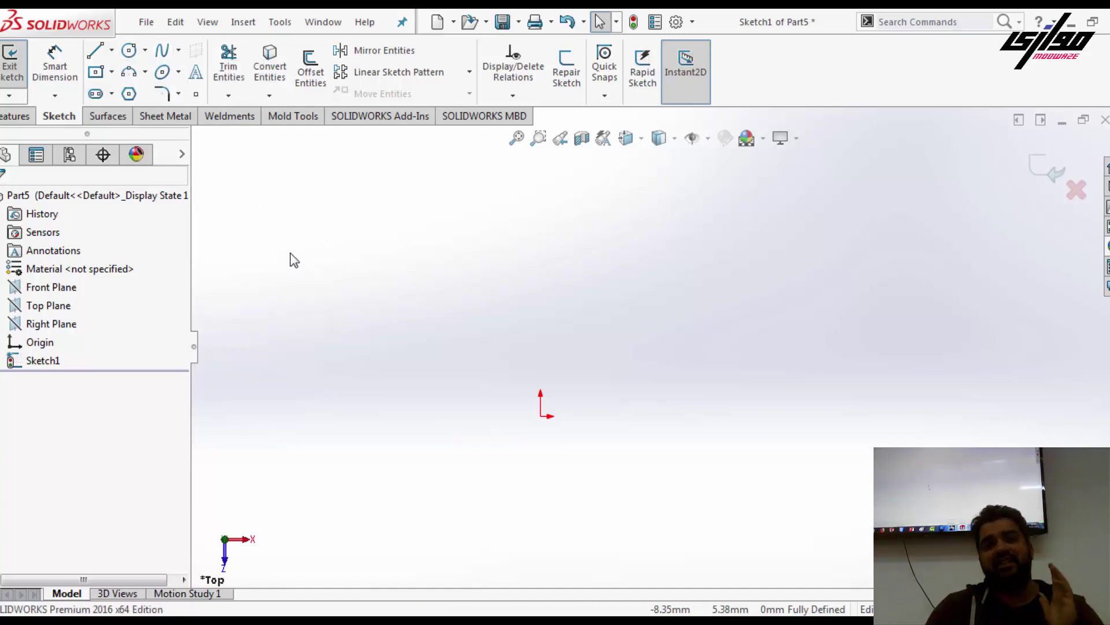
pyautogui.click(145, 72)
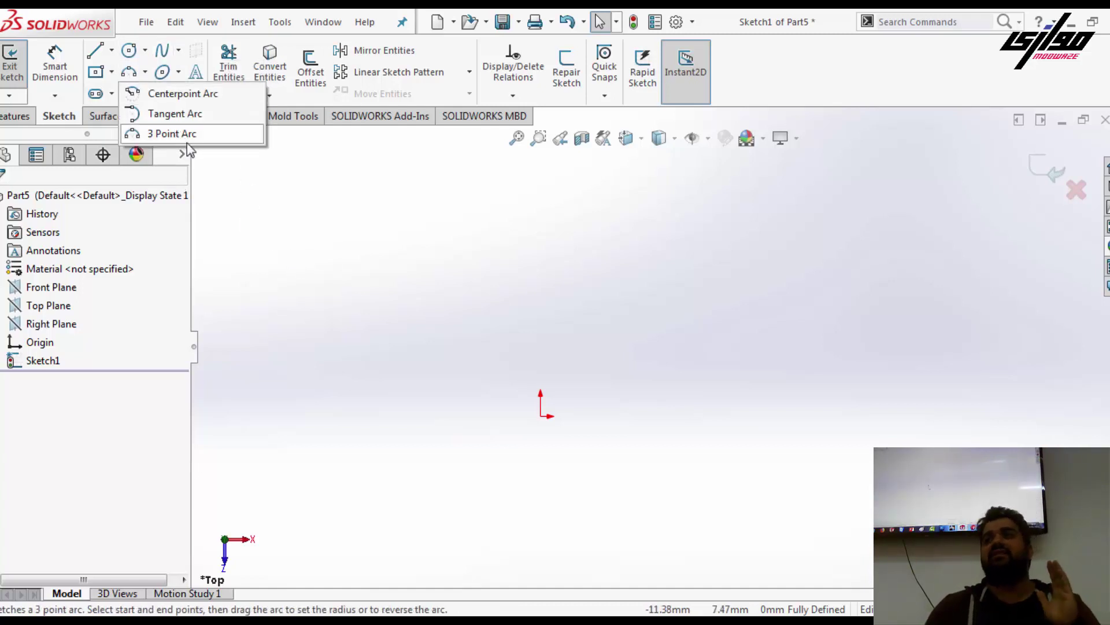
pyautogui.click(184, 93)
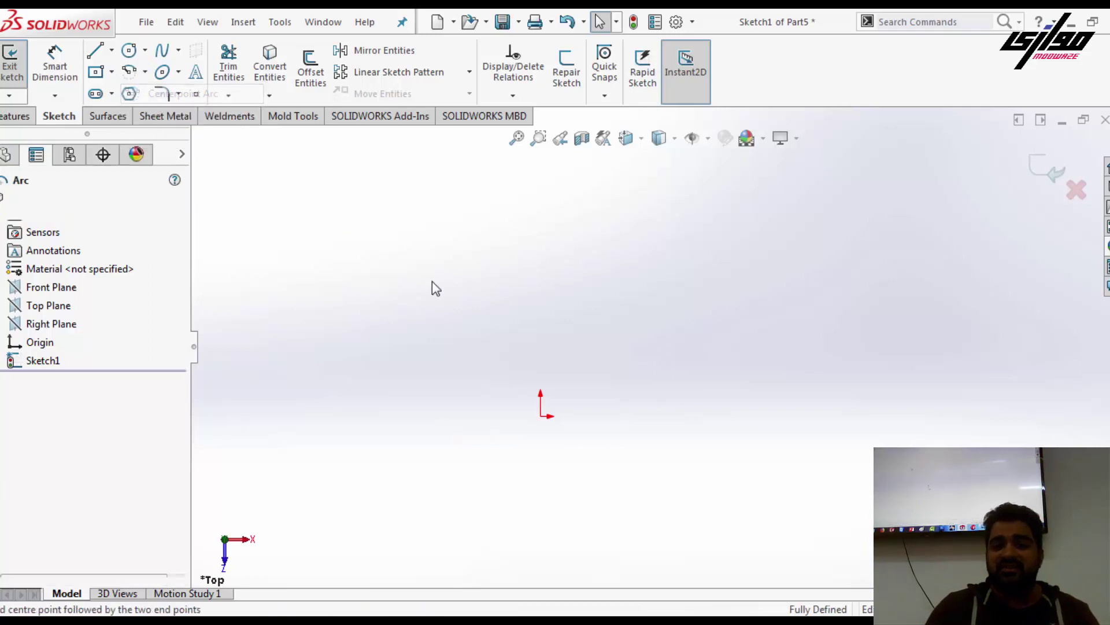
pyautogui.click(597, 322)
pyautogui.click(420, 313)
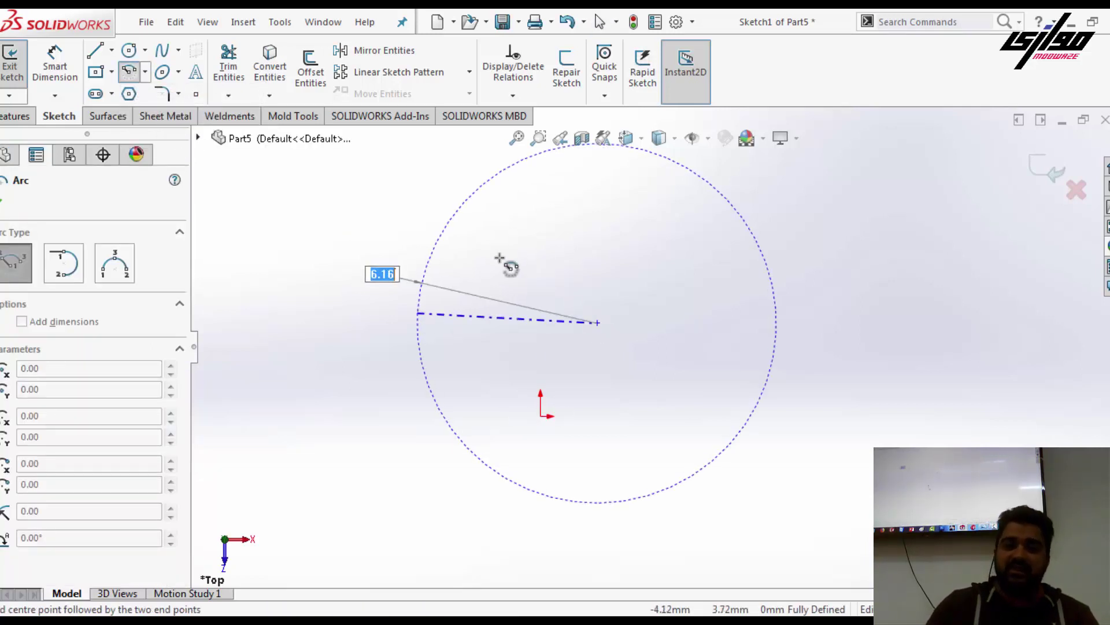
pyautogui.click(691, 263)
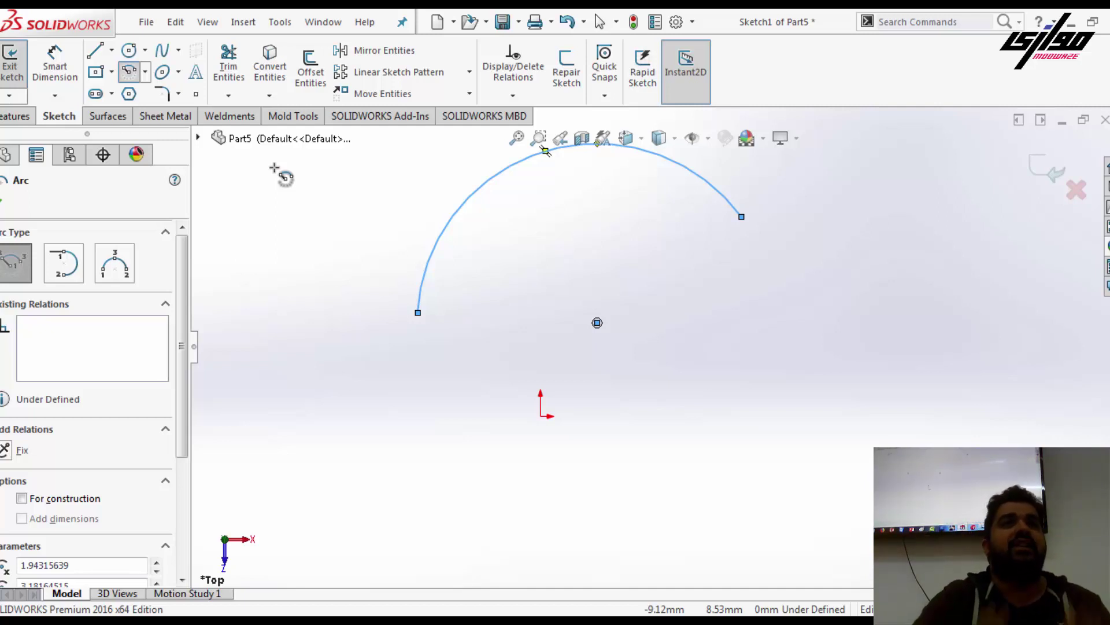
# - Delete the trial arc and bring up the reference drawing 5 min.png in Photo Viewer
pyautogui.press('Escape')
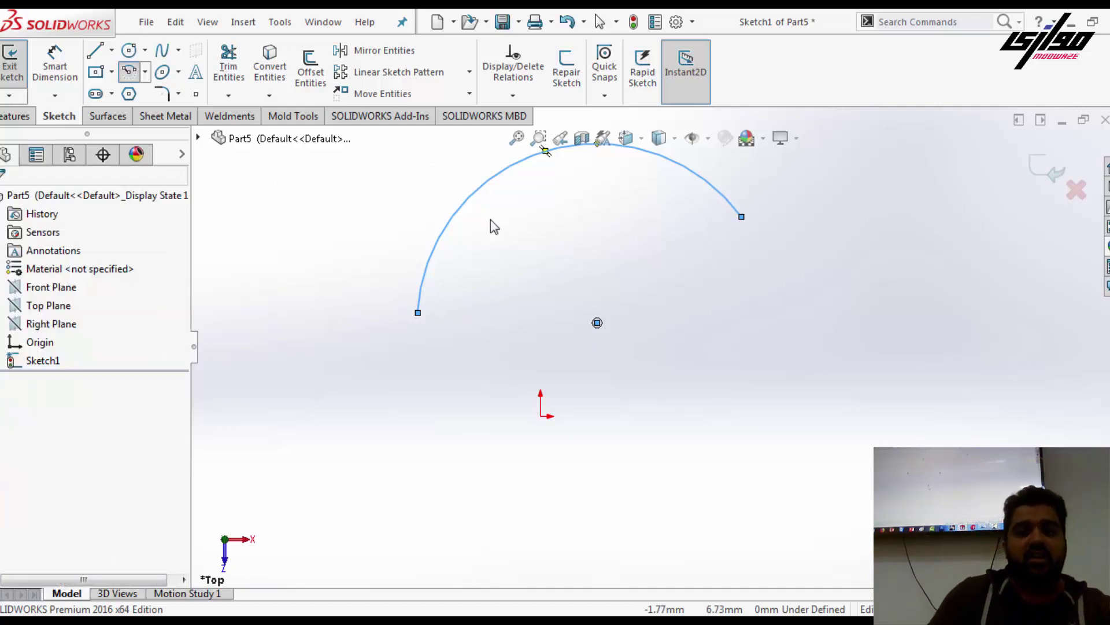
pyautogui.press('z')
pyautogui.moveTo(747, 178); pyautogui.dragTo(395, 417)
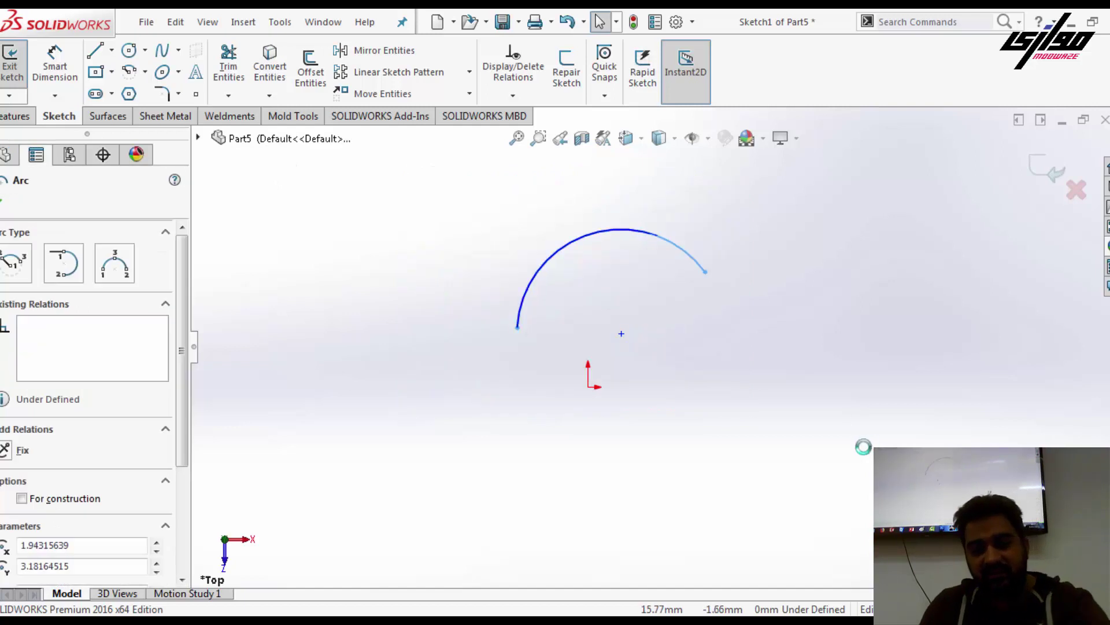
pyautogui.press('Delete')
pyautogui.hotkey('alt', 'Tab')
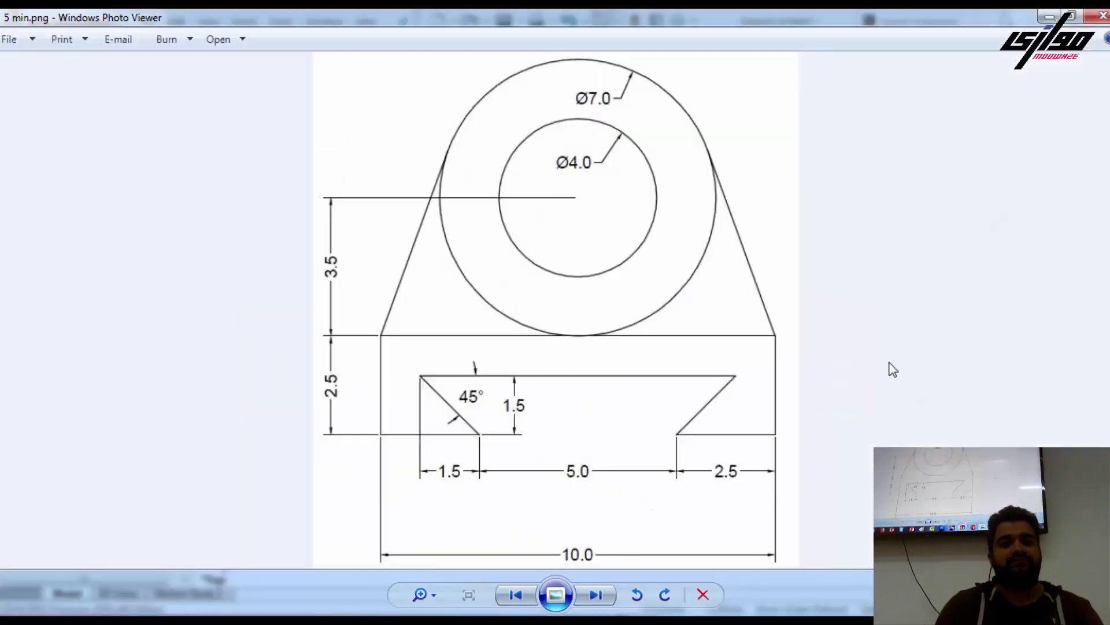
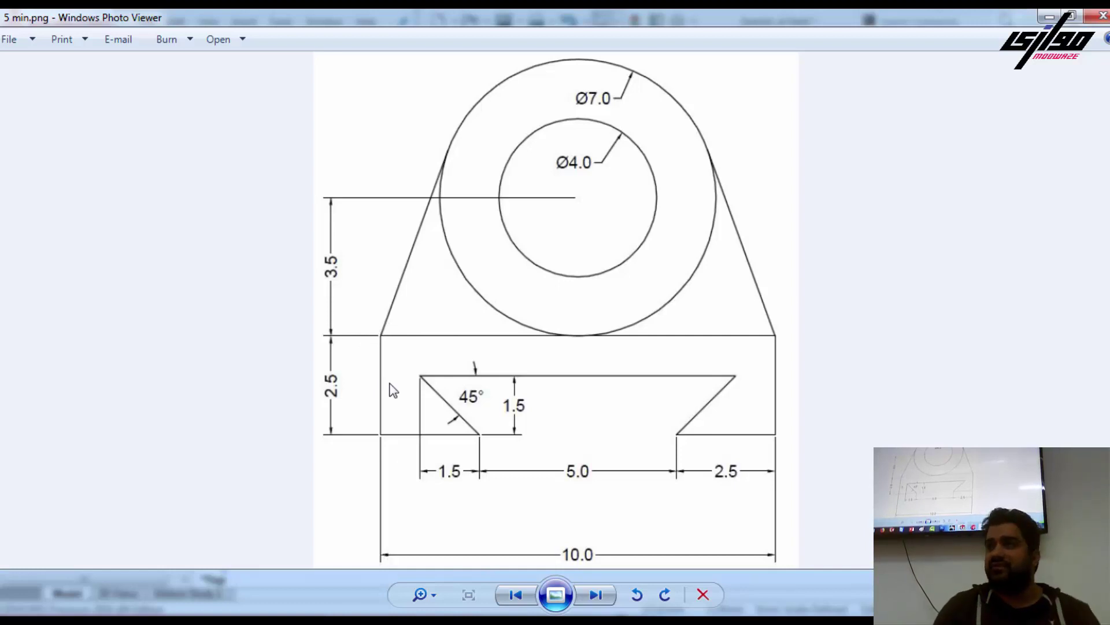
# - Tile the reference bracket drawing and the empty SOLIDWORKS sketch side by side on screen
pyautogui.click(1071, 17)
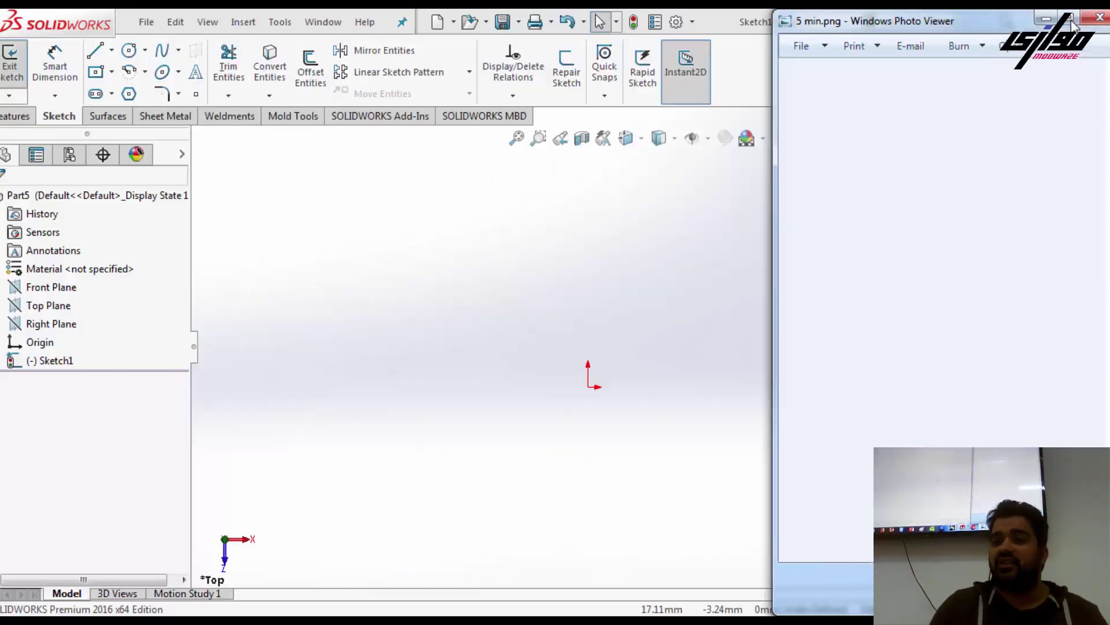
pyautogui.click(1047, 19)
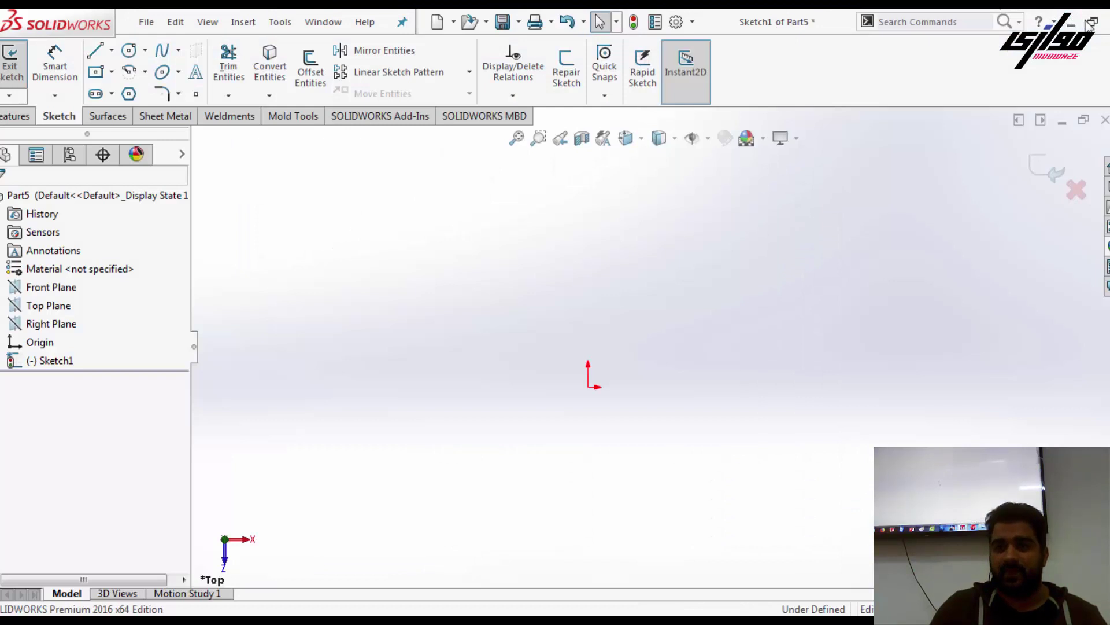
pyautogui.click(1091, 23)
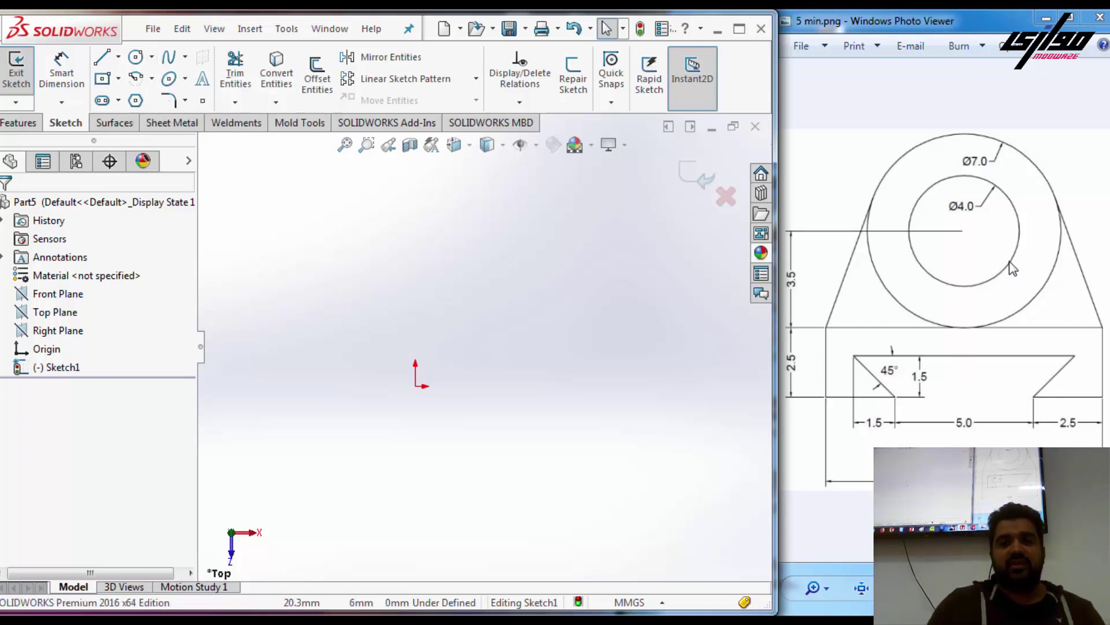
pyautogui.click(916, 269)
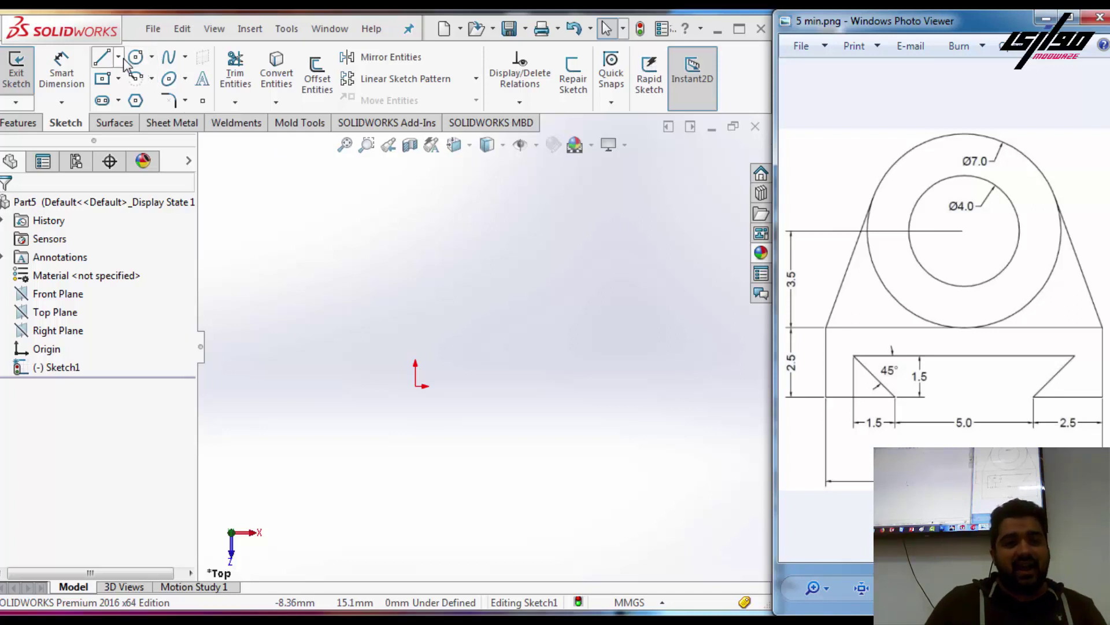
# - Draw a horizontal midpoint line centred on the origin as the bracket's base
pyautogui.click(123, 58)
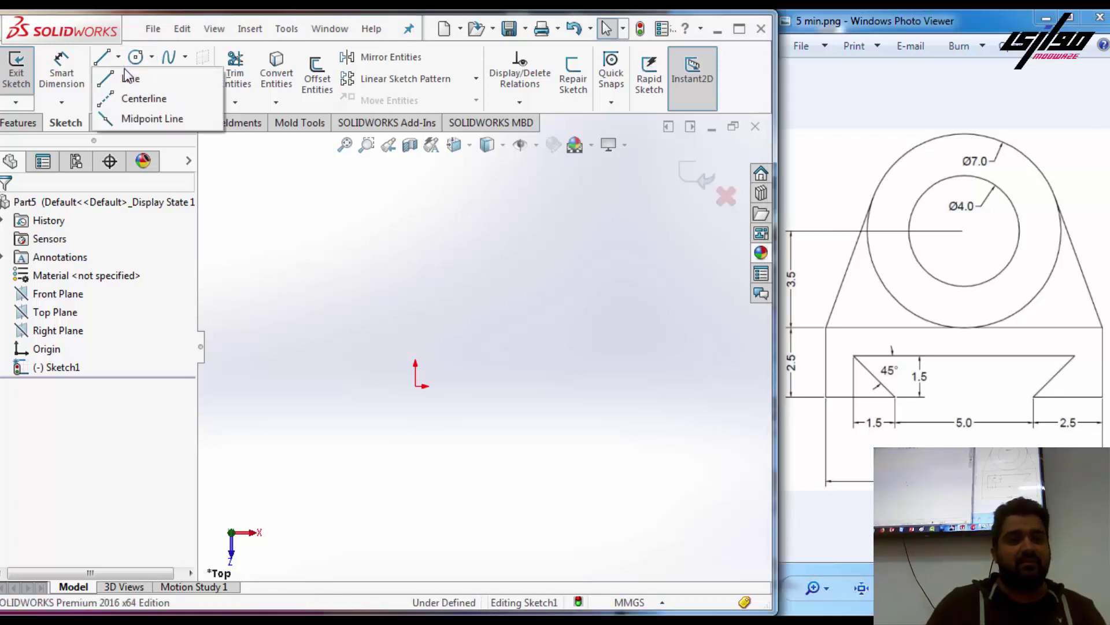
pyautogui.click(127, 78)
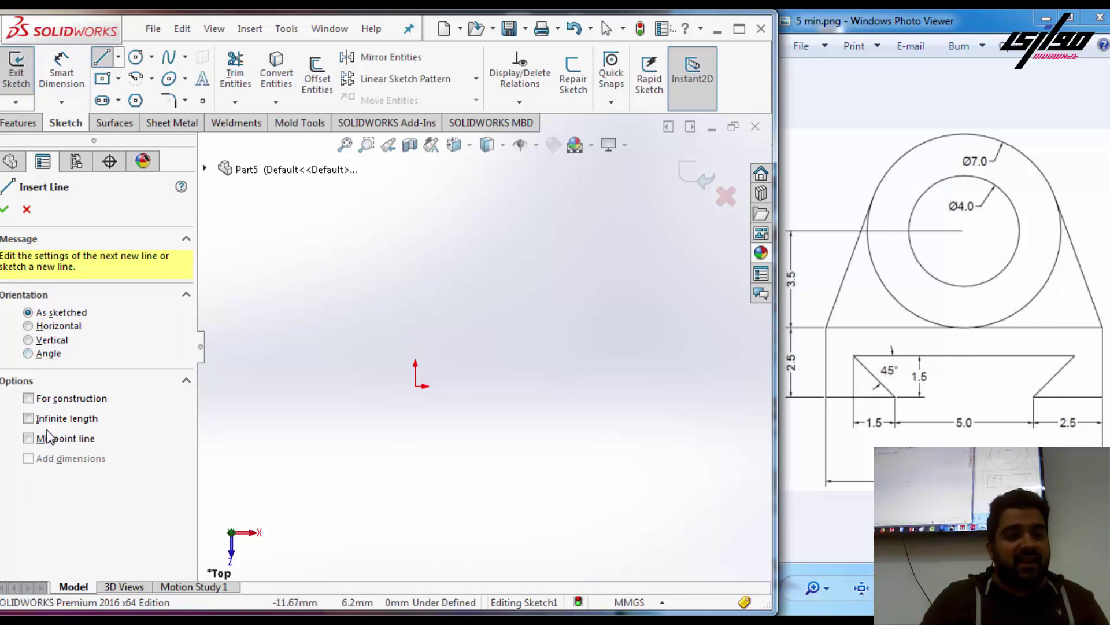
pyautogui.click(28, 438)
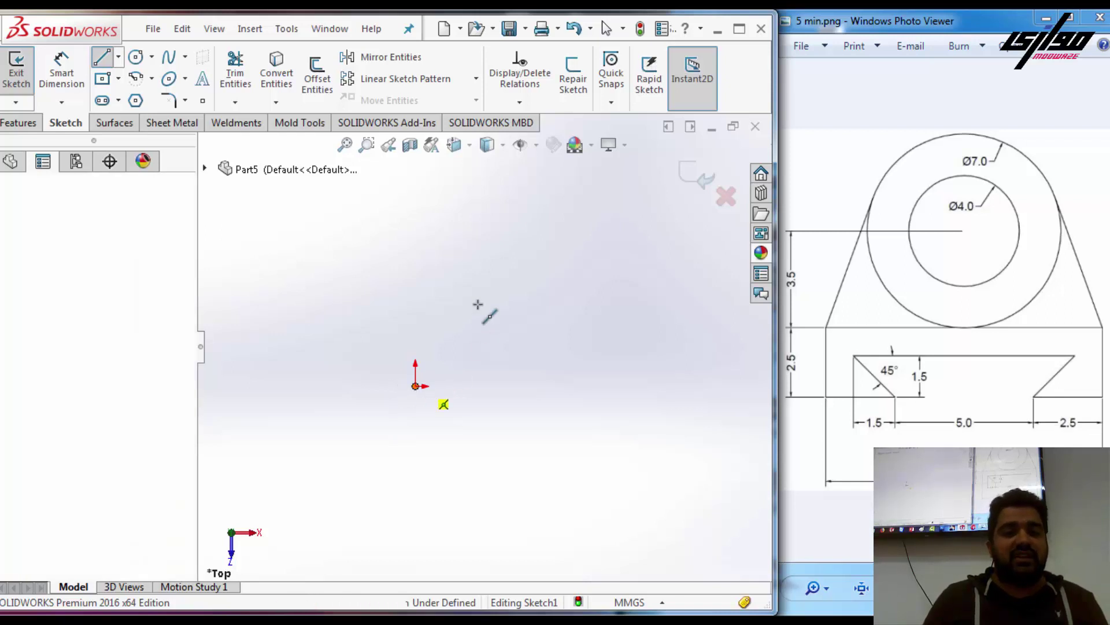
pyautogui.click(415, 385)
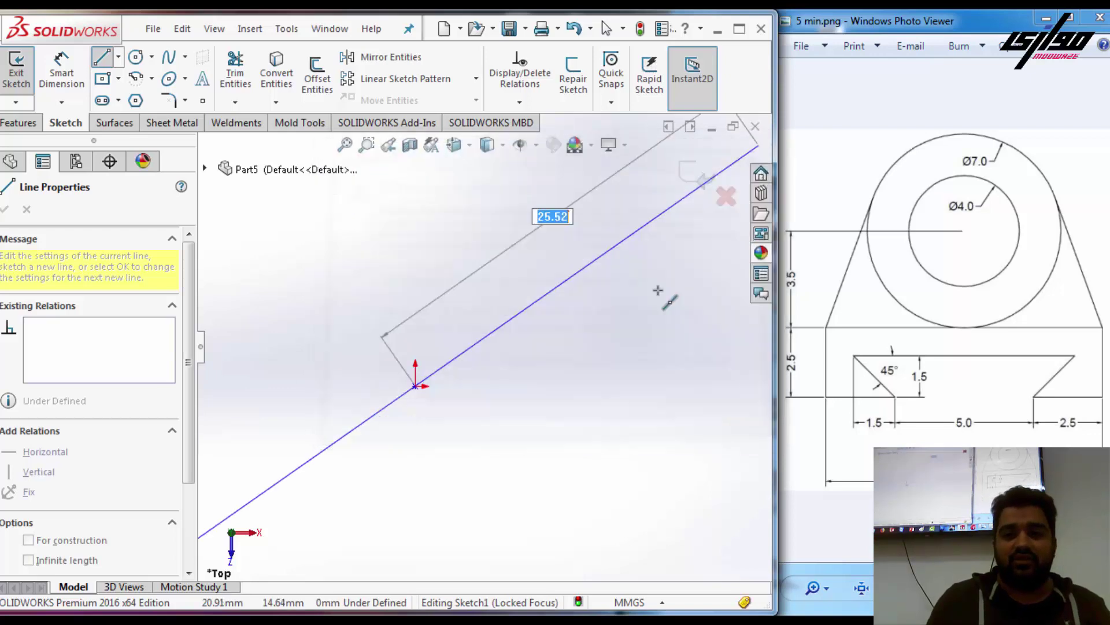
pyautogui.click(756, 143)
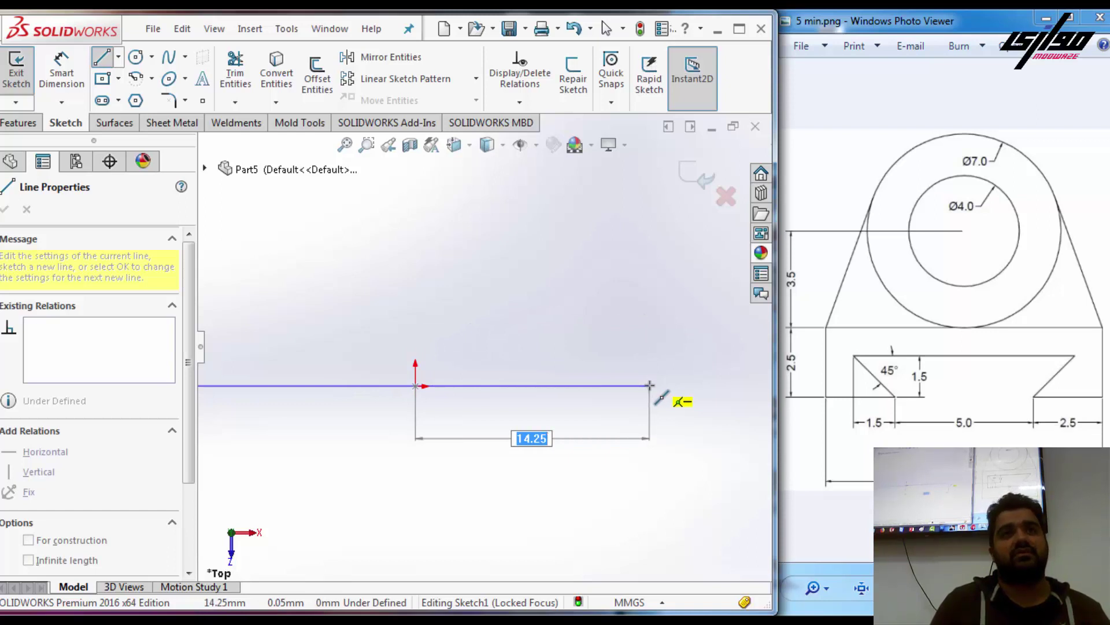
pyautogui.doubleClick(649, 384)
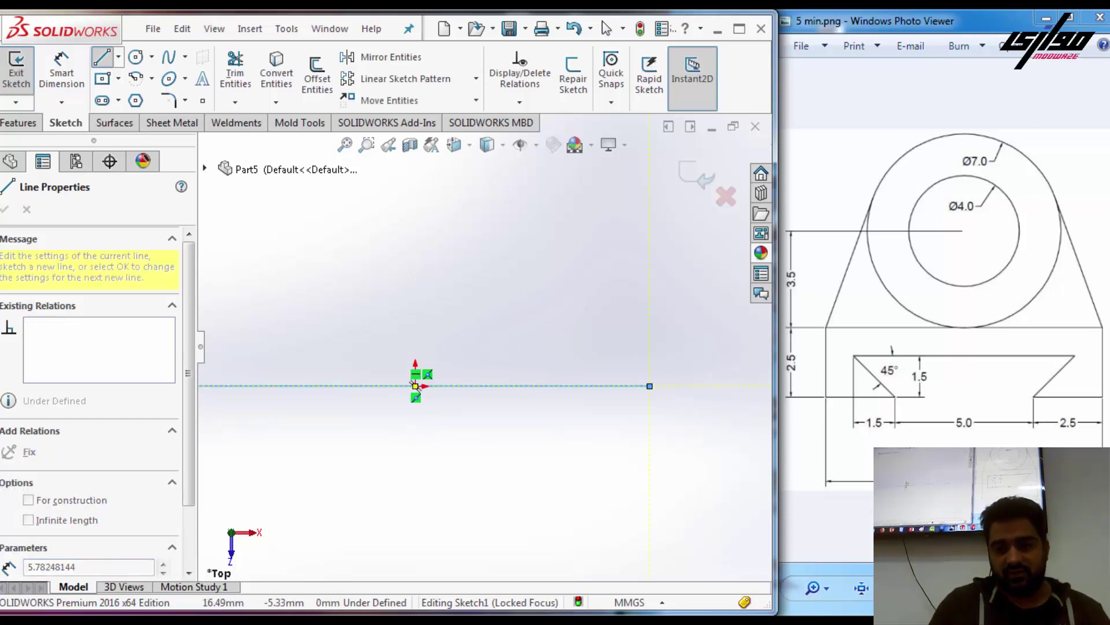
pyautogui.scroll(3, 637, 370)
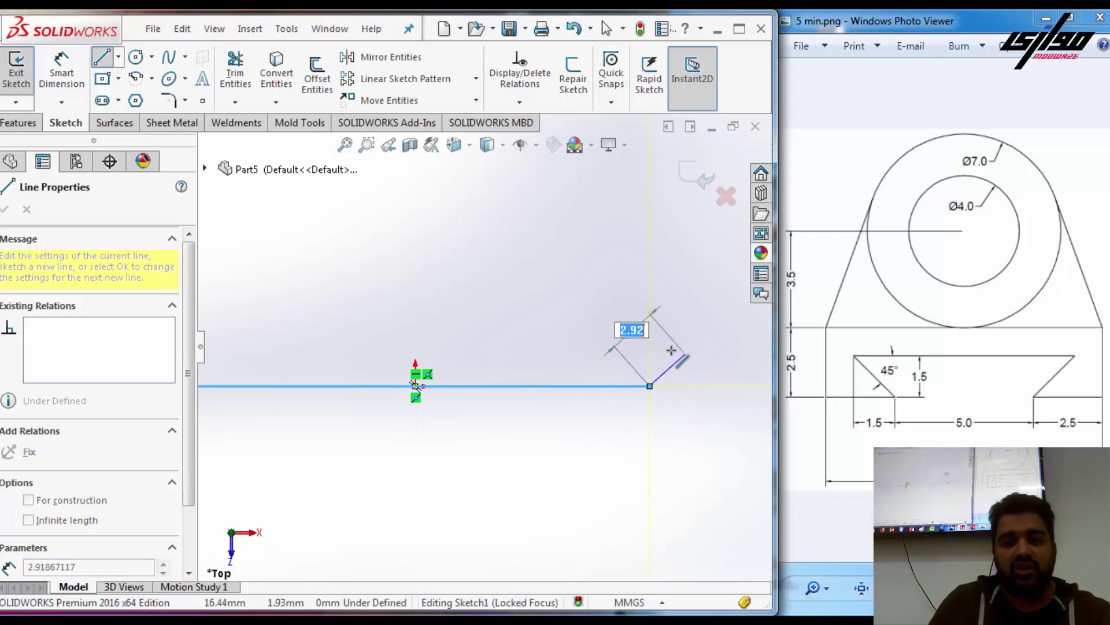
pyautogui.press('Escape')
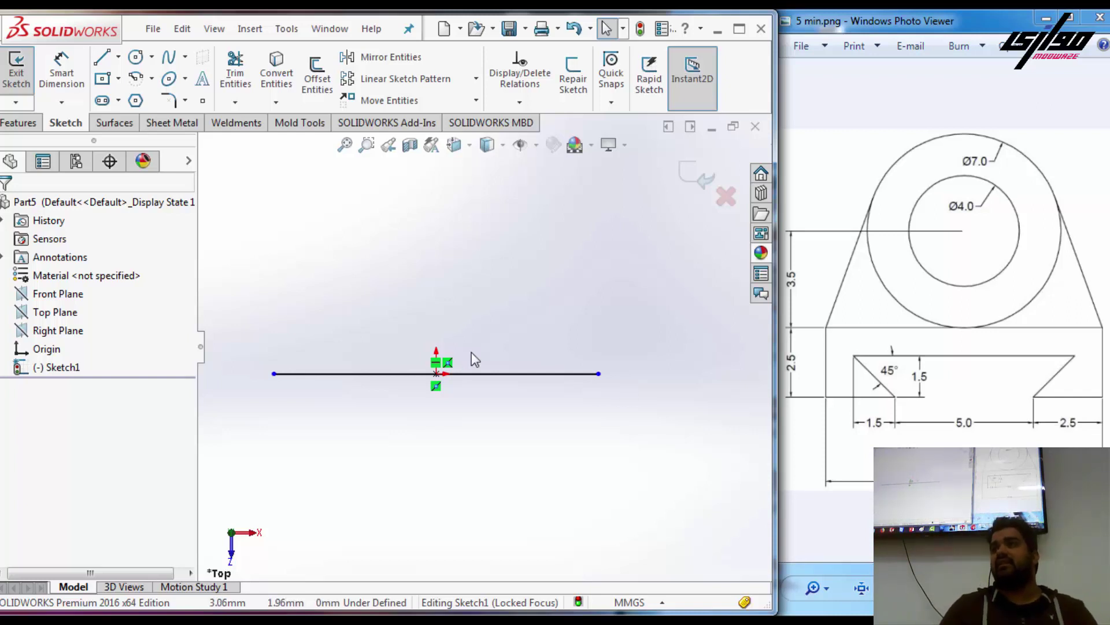
# - Resize the base line symmetrically and dimension its length to 10
pyautogui.click(599, 374)
pyautogui.moveTo(599, 373); pyautogui.dragTo(567, 423)
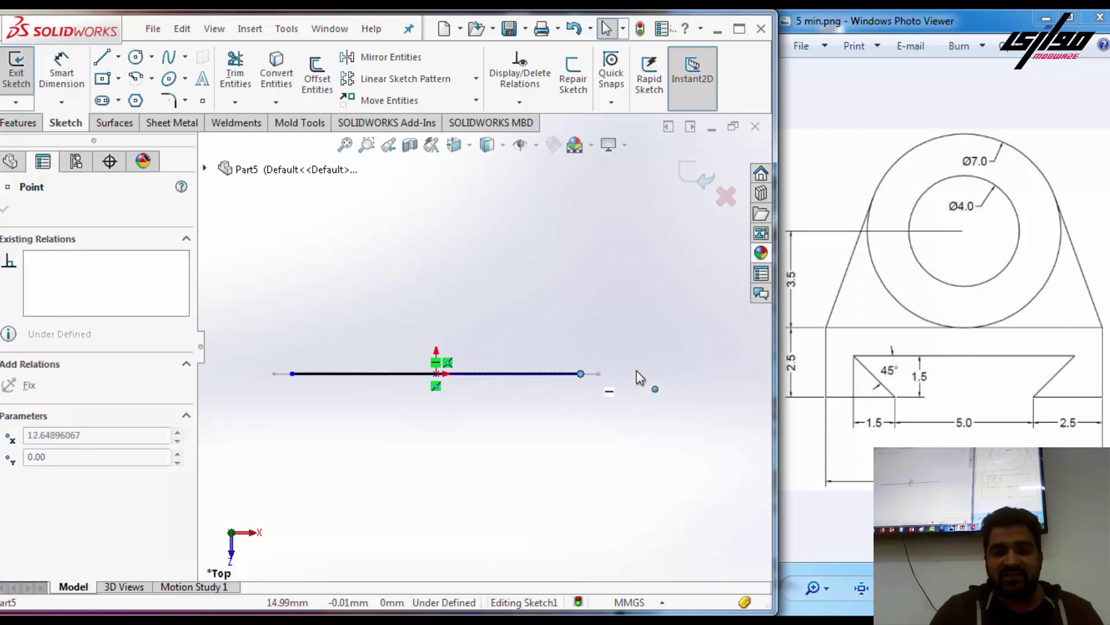
pyautogui.click(567, 422)
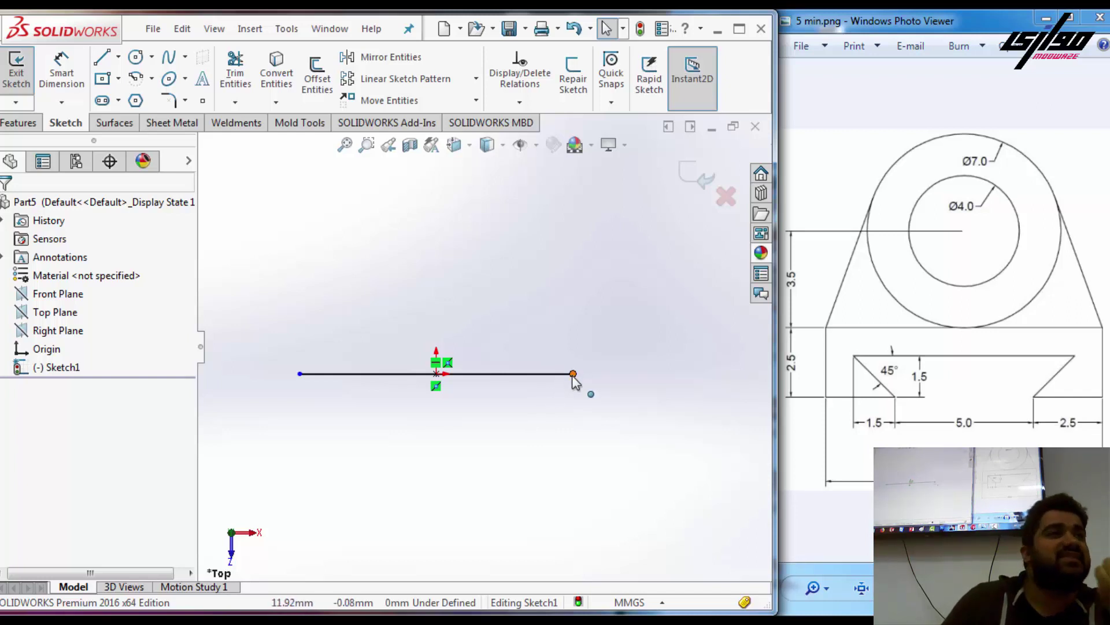
pyautogui.moveTo(573, 374); pyautogui.dragTo(588, 373)
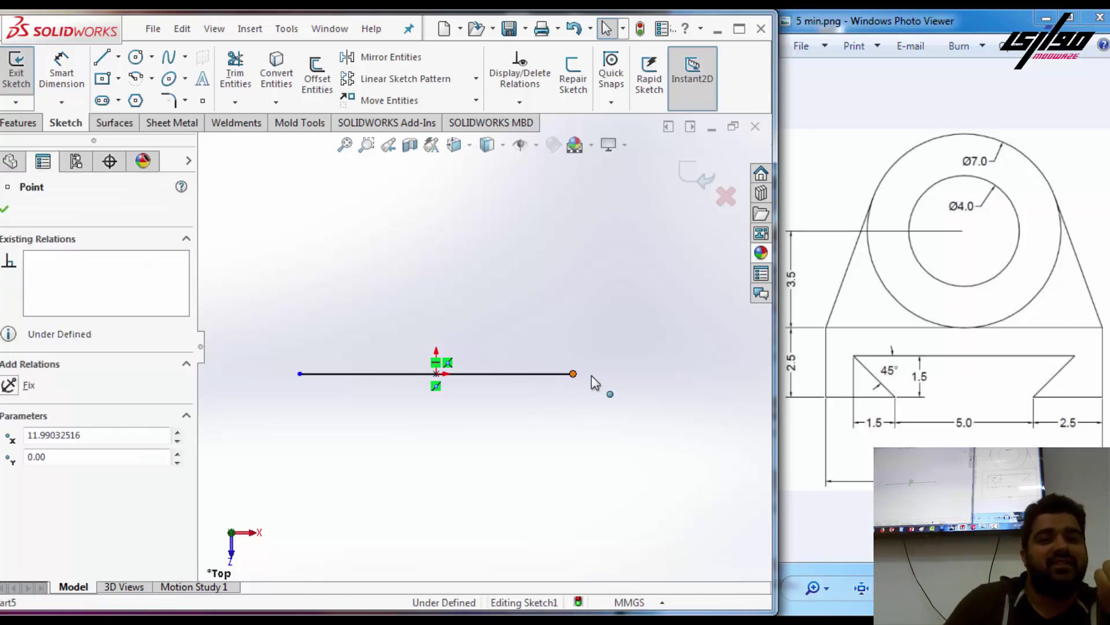
pyautogui.click(568, 439)
pyautogui.click(61, 72)
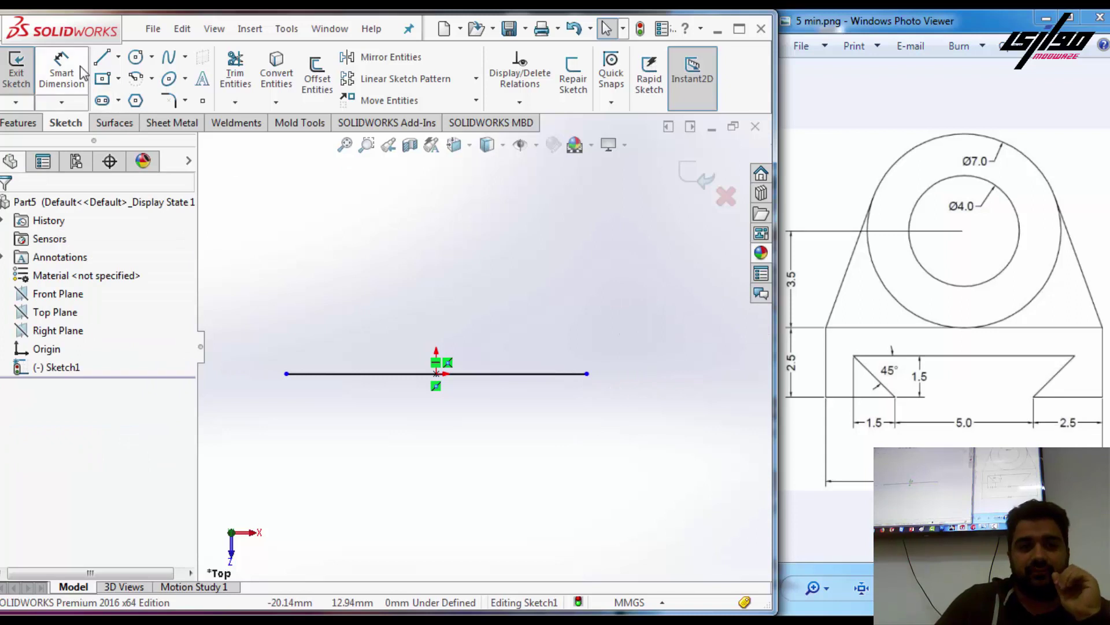
pyautogui.click(543, 374)
pyautogui.click(552, 445)
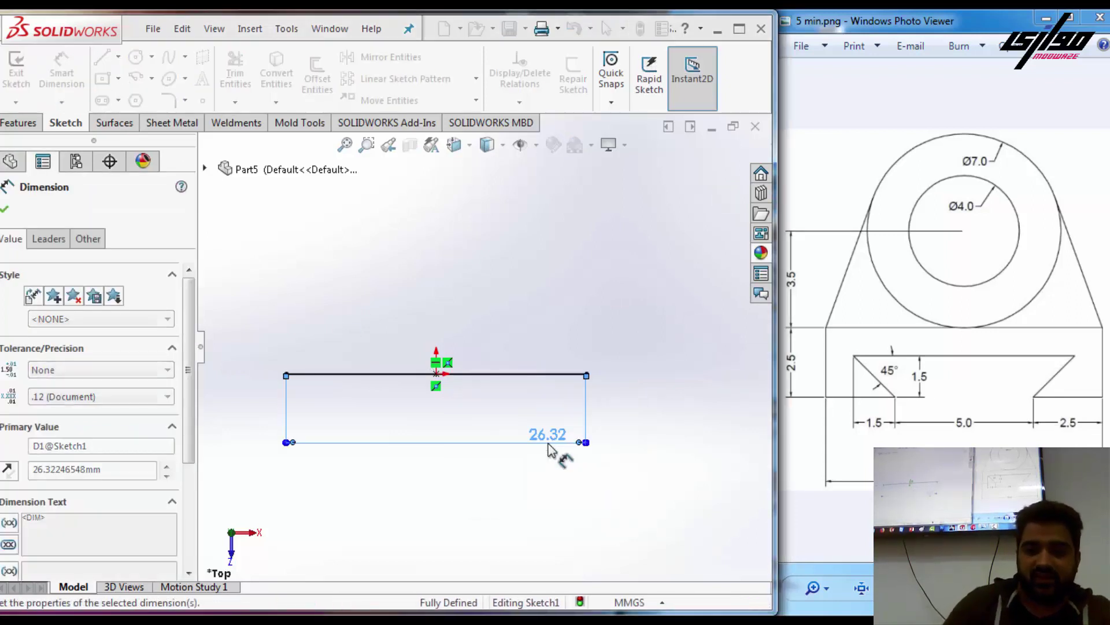
pyautogui.write('10')
pyautogui.press('Return')
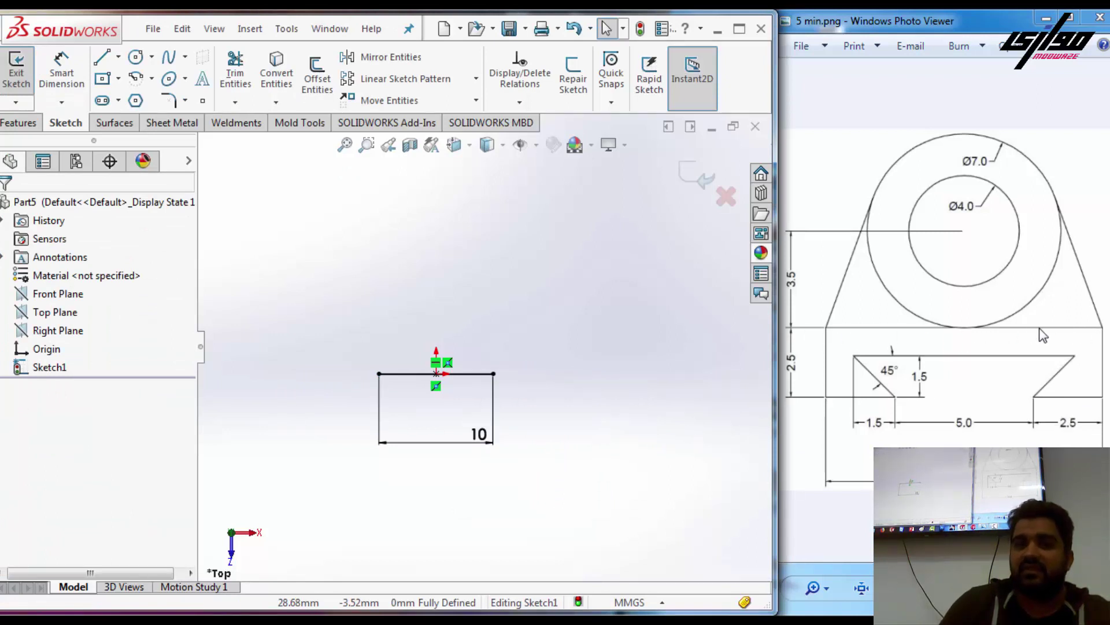
# - Sketch the outer circle above the base line and dimension it to Ø7
pyautogui.click(135, 57)
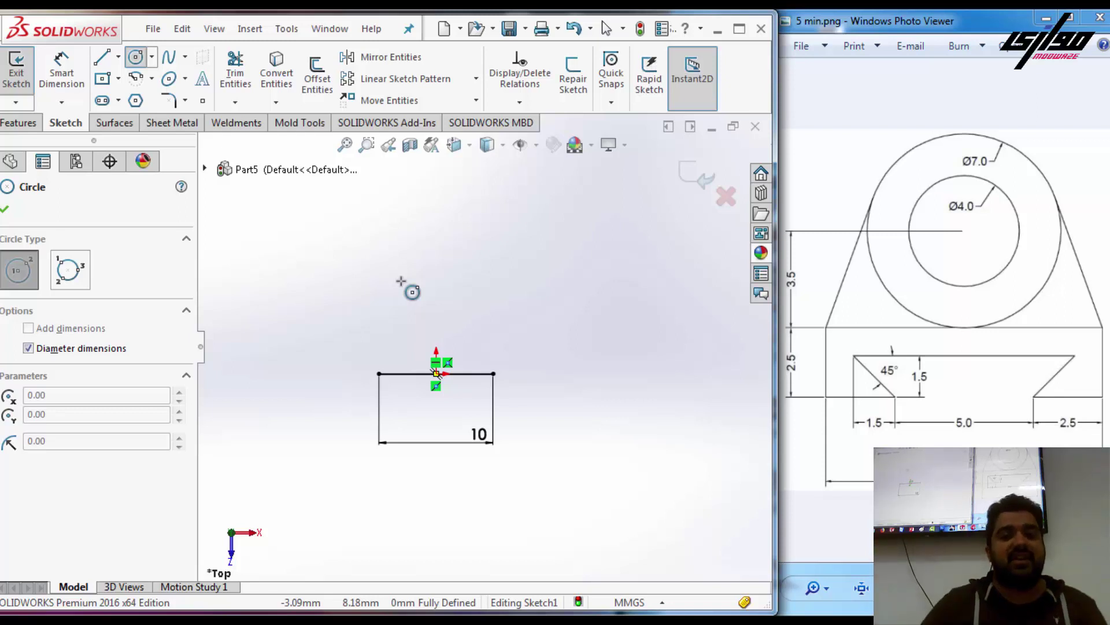
pyautogui.click(365, 240)
pyautogui.press('Return')
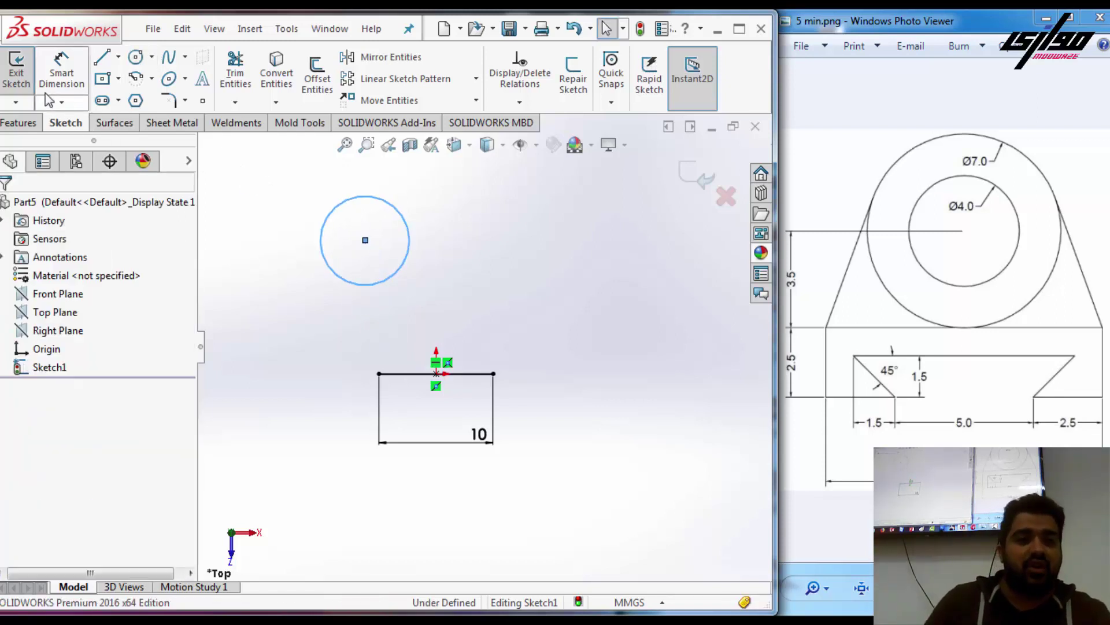
pyautogui.press('d')
pyautogui.click(349, 283)
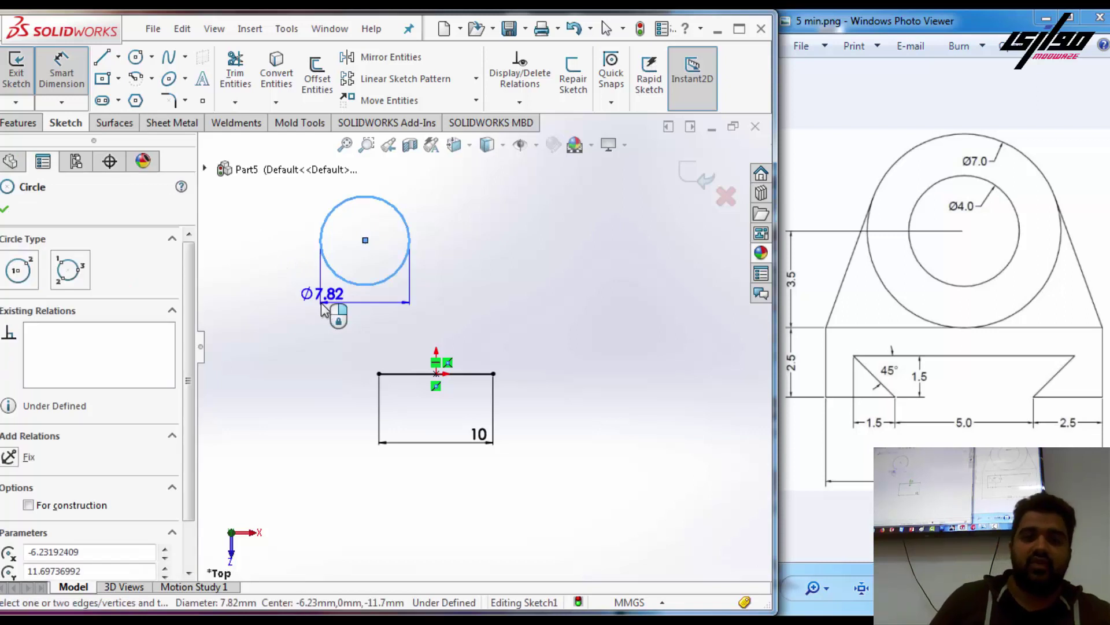
pyautogui.click(326, 308)
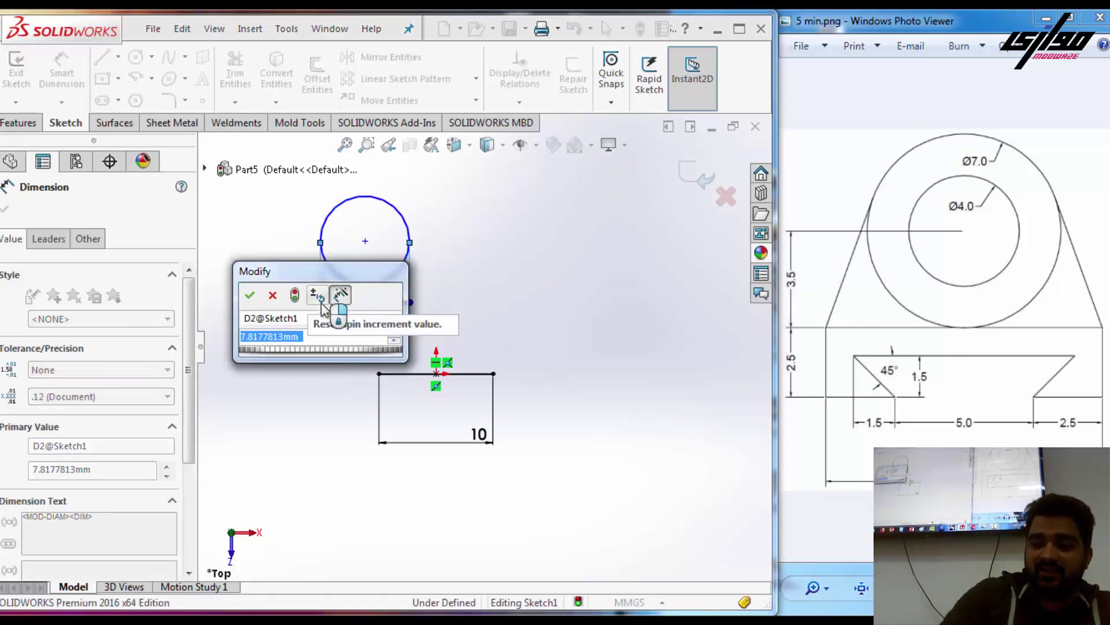
pyautogui.write('7')
pyautogui.press('Return')
pyautogui.press('Escape')
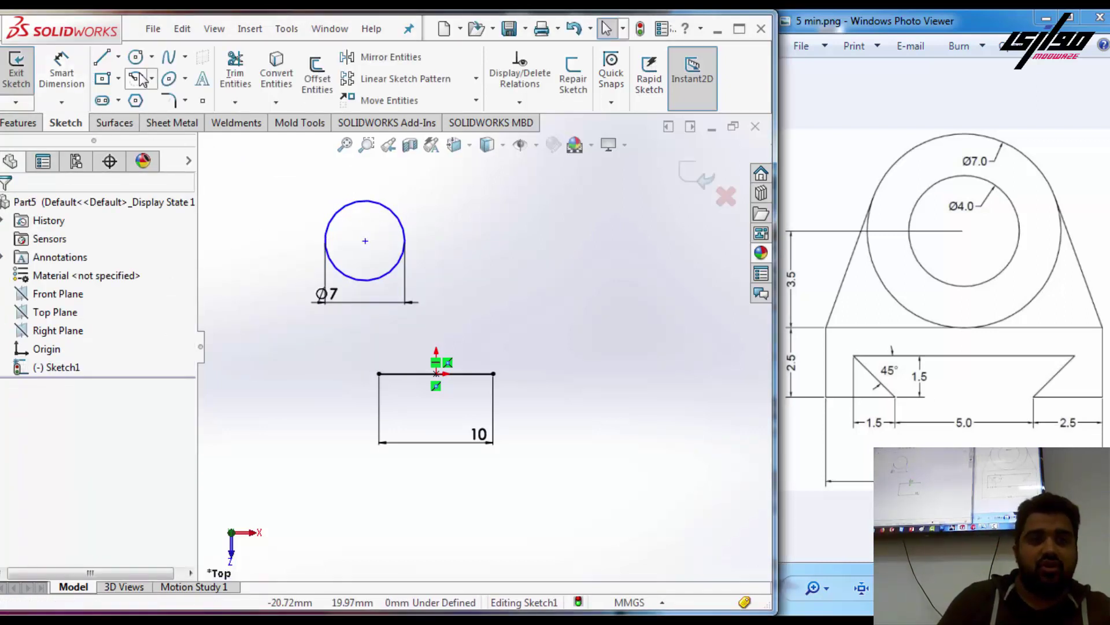
# - Add a concentric Ø4 circle, then select its centre with the base line midpoint
pyautogui.press('c')
pyautogui.click(365, 241)
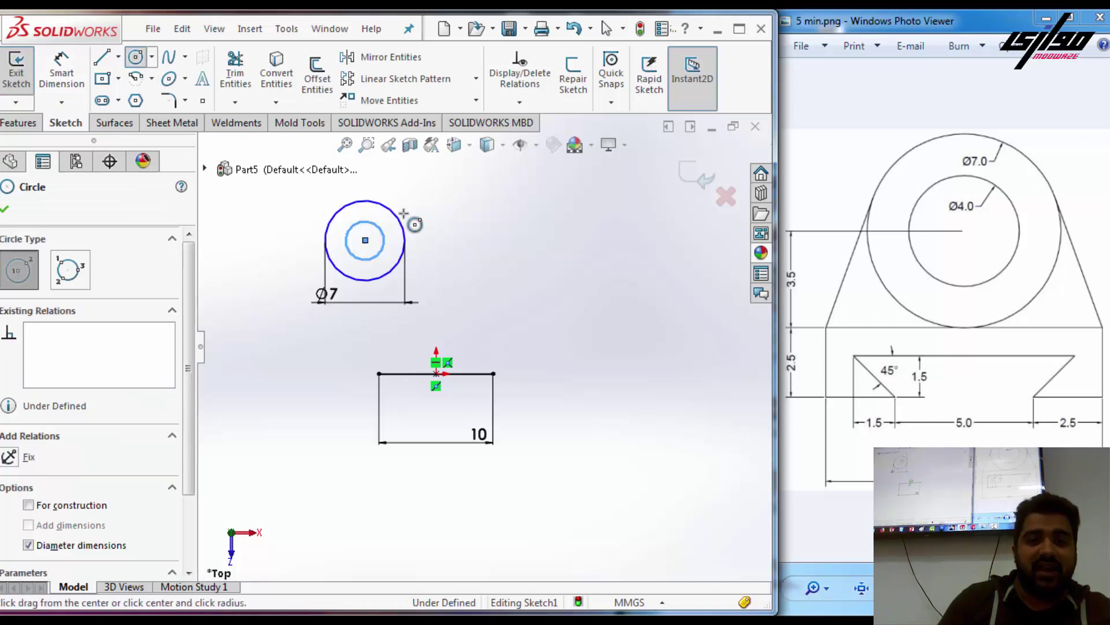
pyautogui.press('Escape')
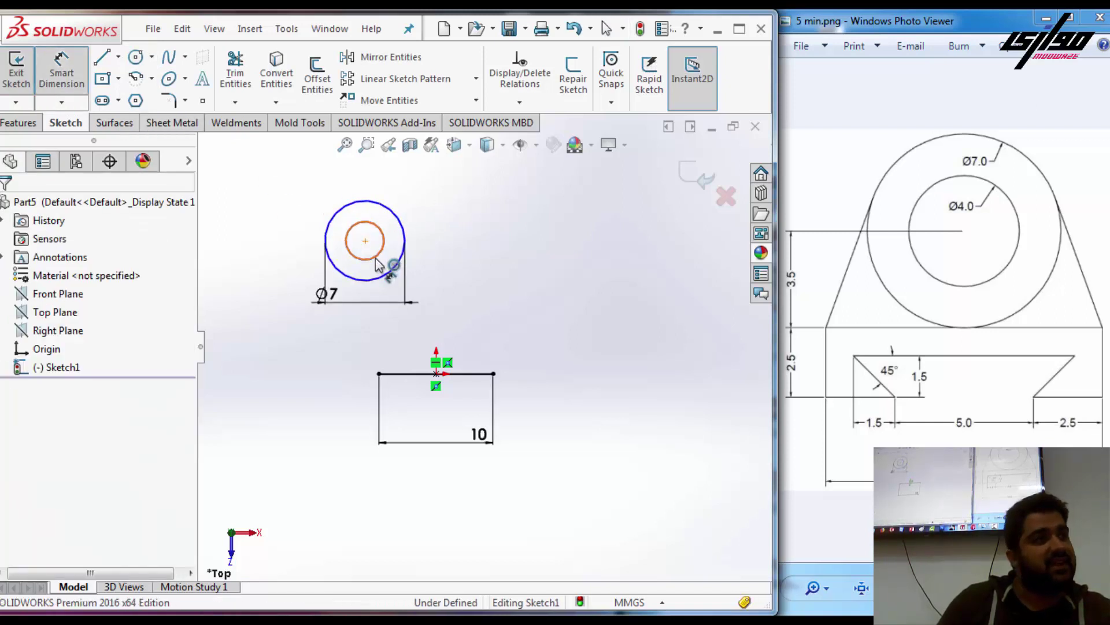
pyautogui.click(383, 245)
pyautogui.click(495, 275)
pyautogui.write('4')
pyautogui.press('Return')
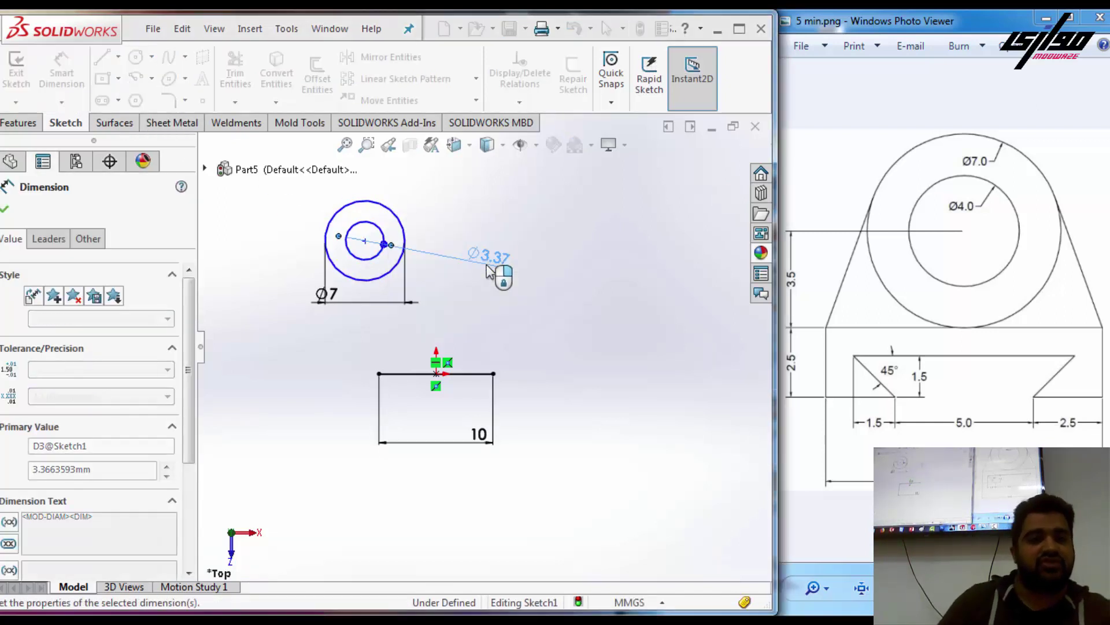
pyautogui.press('Escape')
pyautogui.moveTo(366, 241)
pyautogui.mouseDown()
pyautogui.moveTo(432, 223)
pyautogui.moveTo(320, 207)
pyautogui.mouseUp()
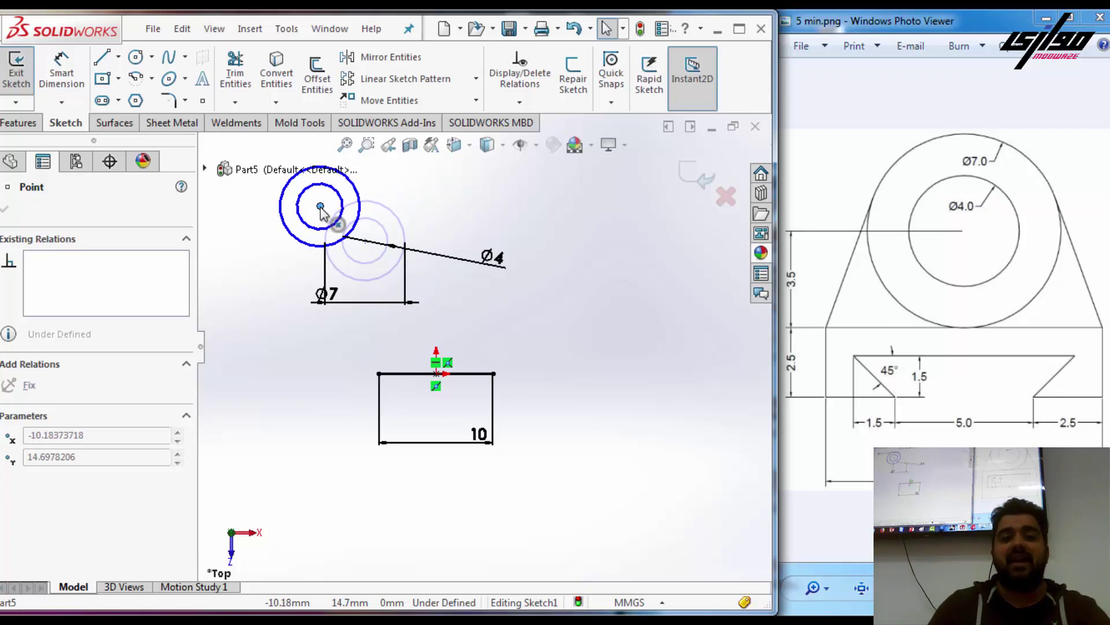
pyautogui.keyDown('ctrl'); pyautogui.click(437, 373); pyautogui.keyUp('ctrl')
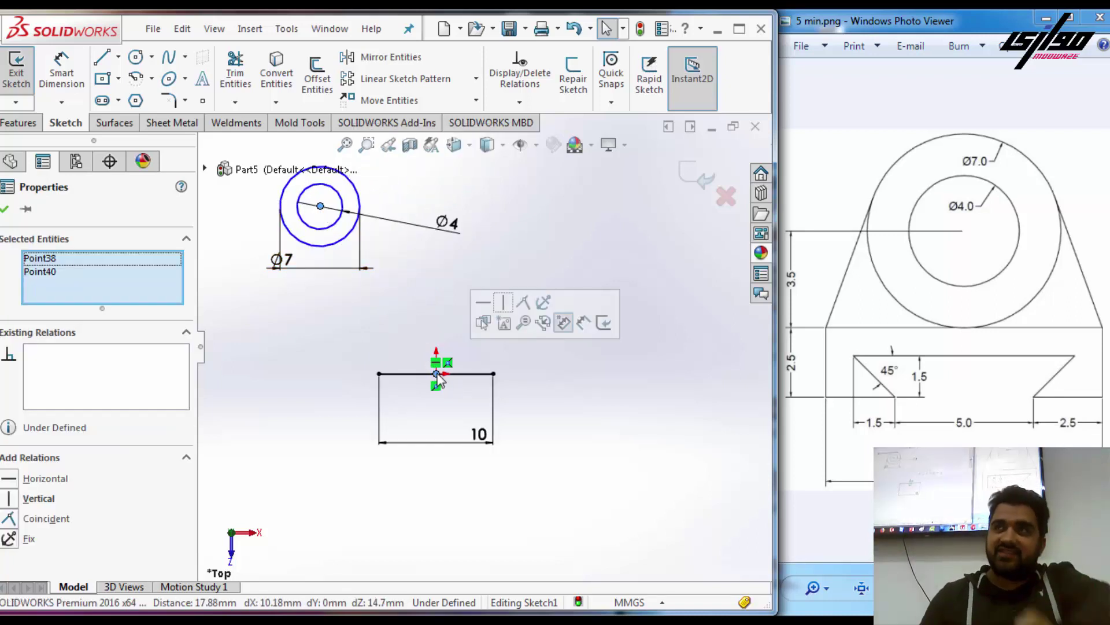
# - Constrain the circles' centre vertically over the base line's midpoint
pyautogui.click(8, 499)
pyautogui.click(345, 309)
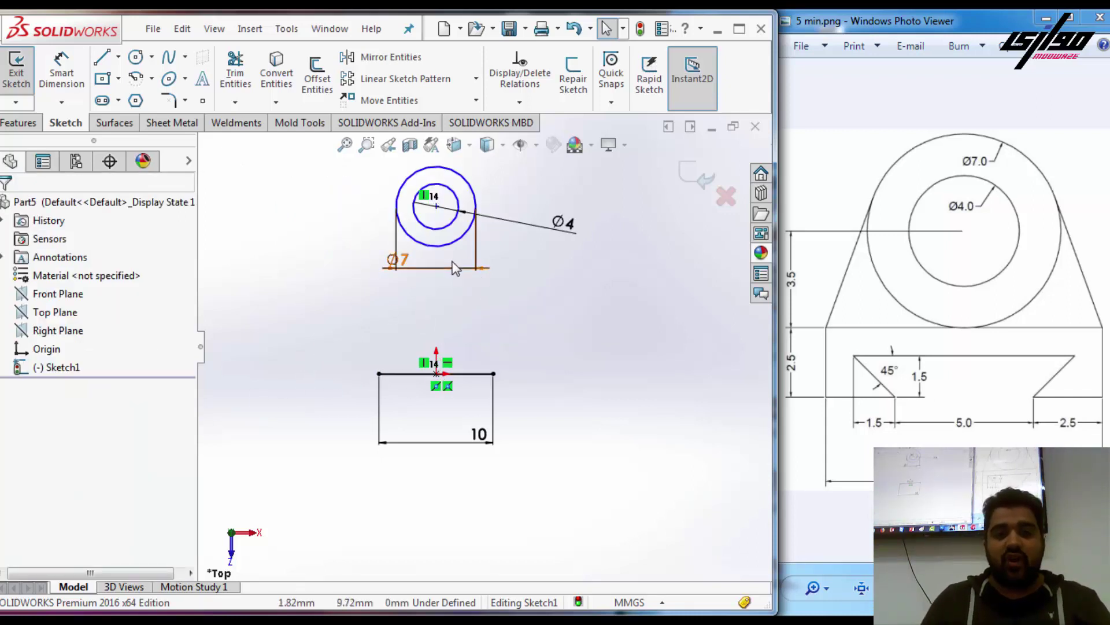
pyautogui.click(443, 249)
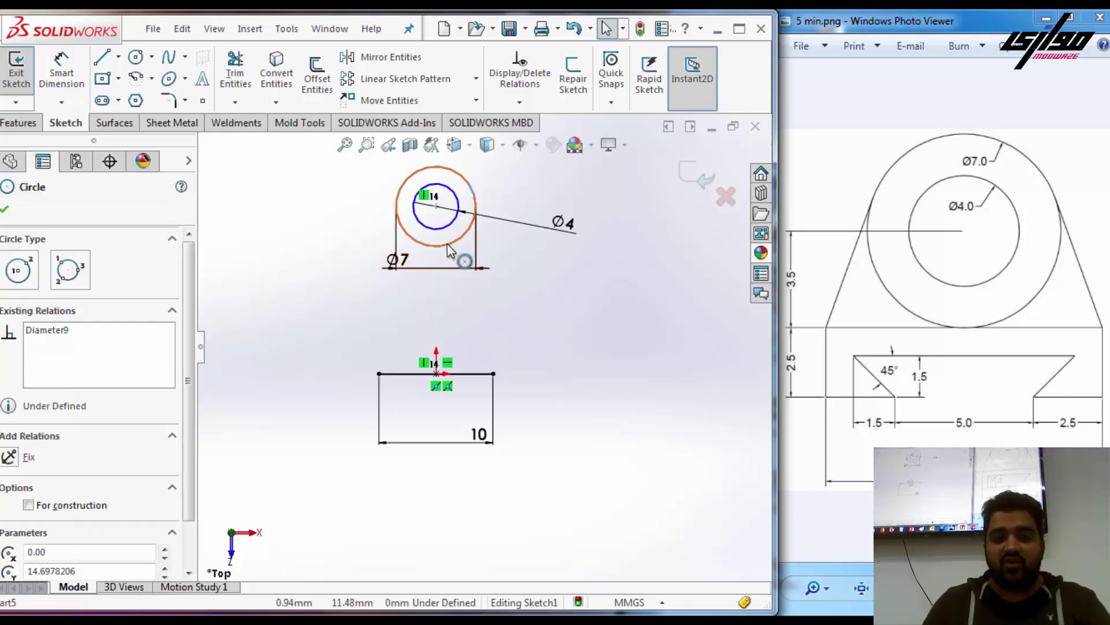
pyautogui.keyDown('ctrl'); pyautogui.click(436, 374); pyautogui.keyUp('ctrl')
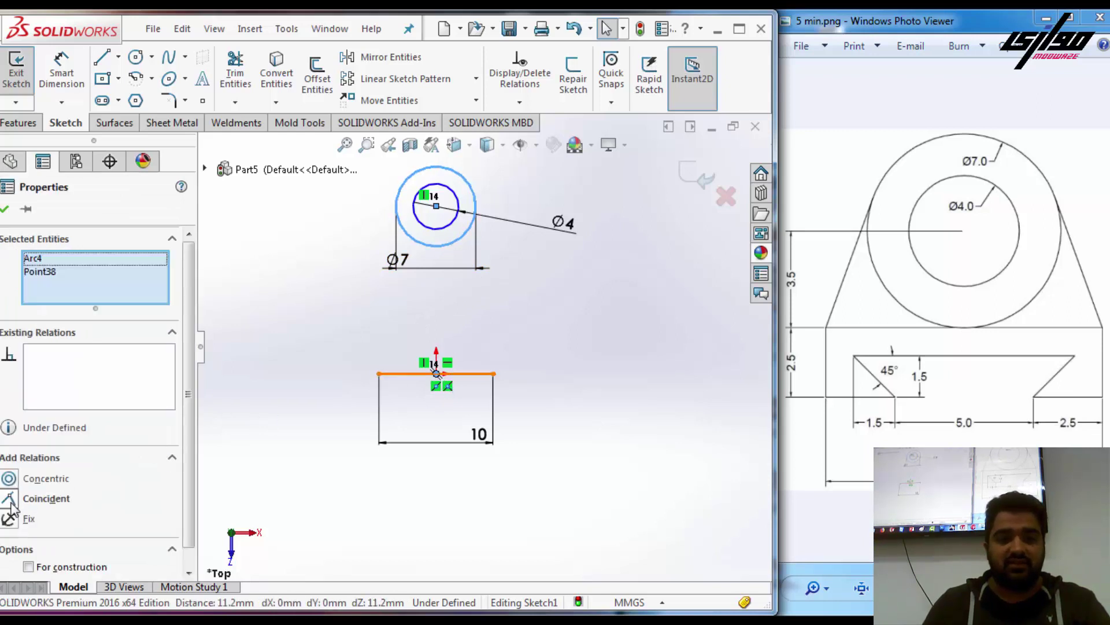
pyautogui.click(10, 499)
pyautogui.click(272, 425)
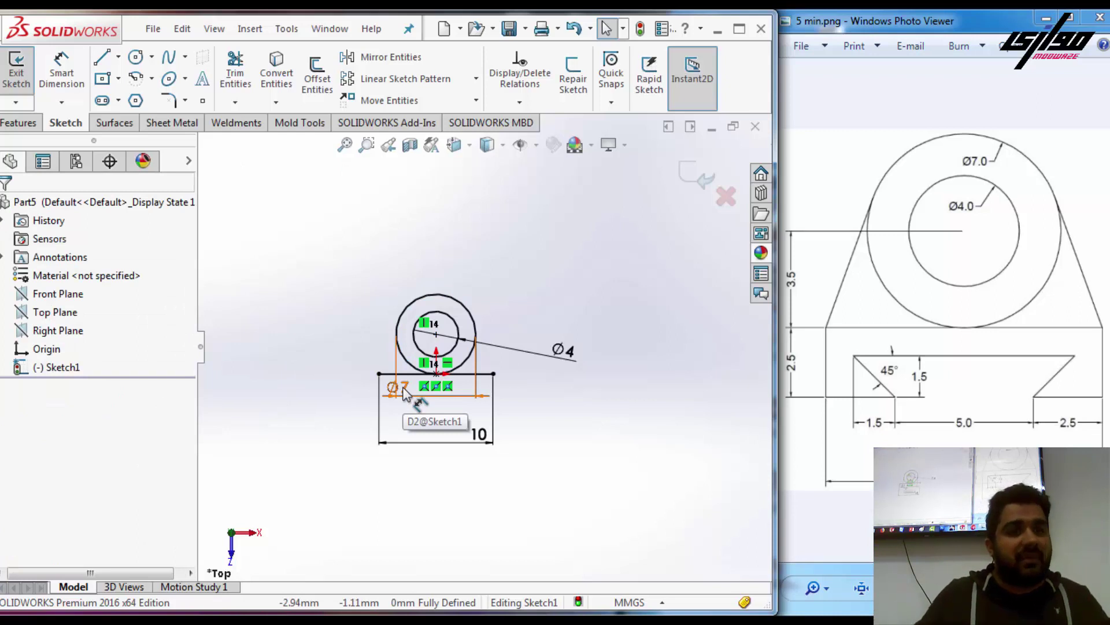
# - Start the left side line at the base's top-left corner
pyautogui.scroll(-3, 506, 359)
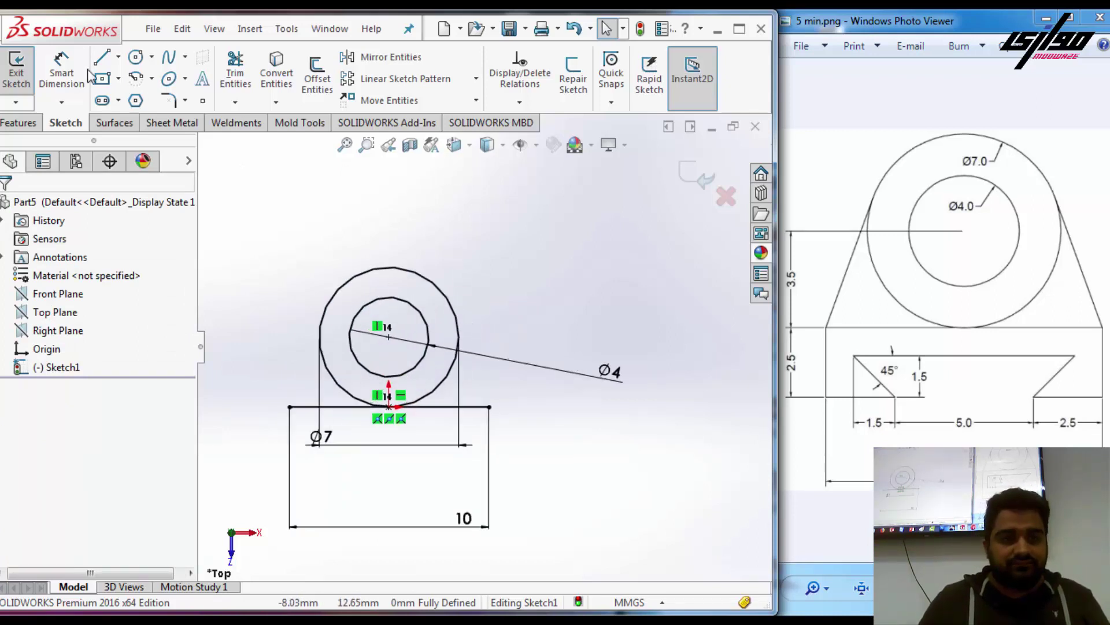
pyautogui.click(102, 58)
pyautogui.click(289, 407)
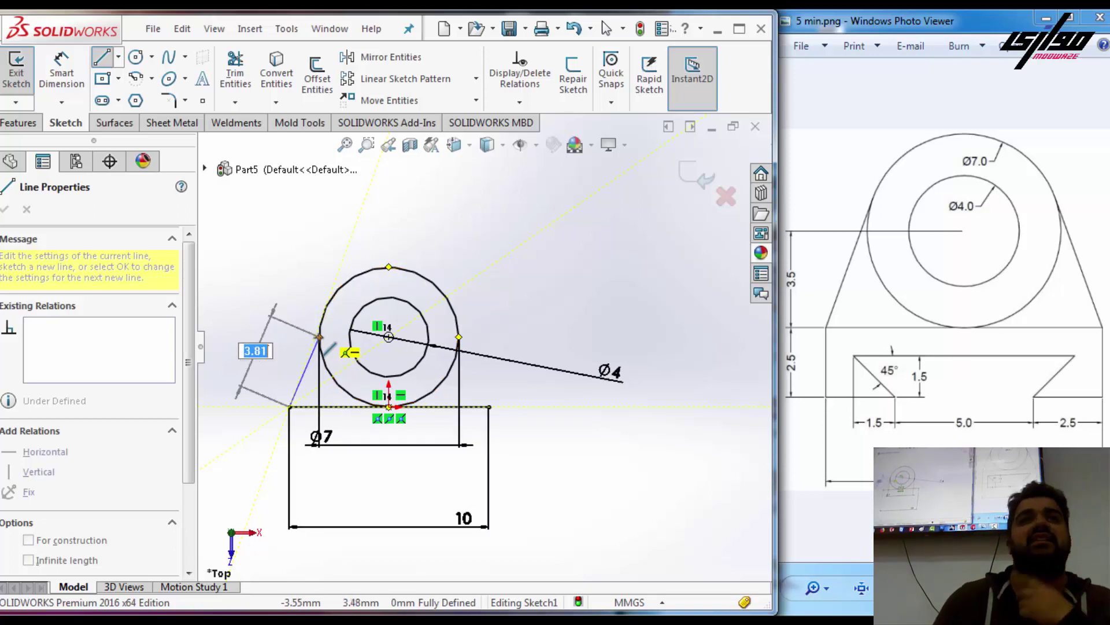
# - End the side line on the Ø7 circle, try a Tangent relation, then undo the conflict
pyautogui.click(320, 337)
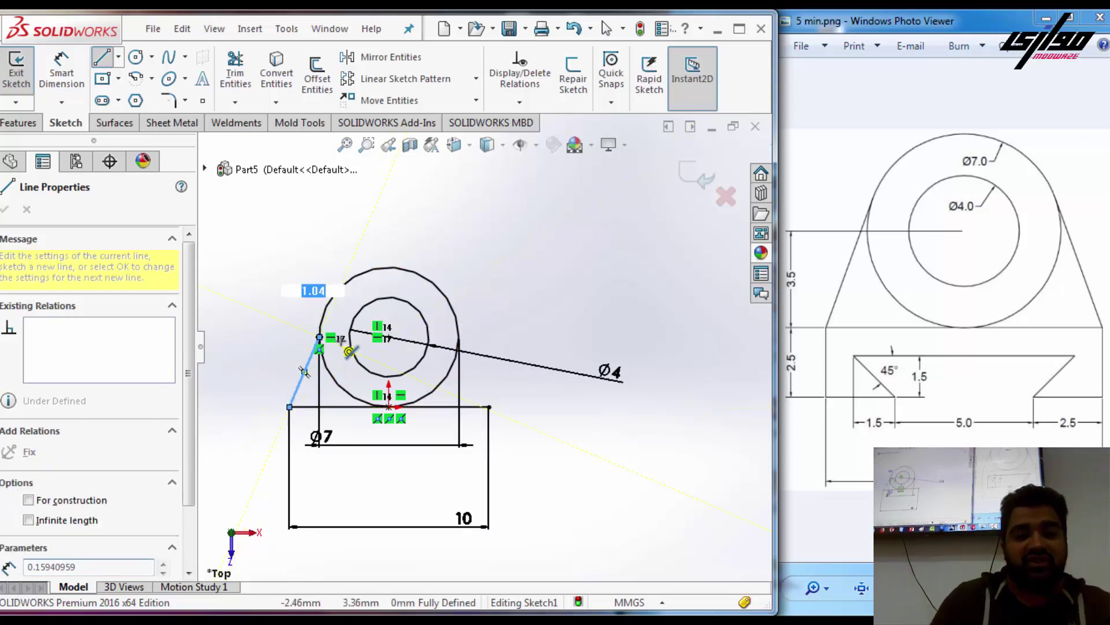
pyautogui.press('Escape')
pyautogui.scroll(-5, 334, 344)
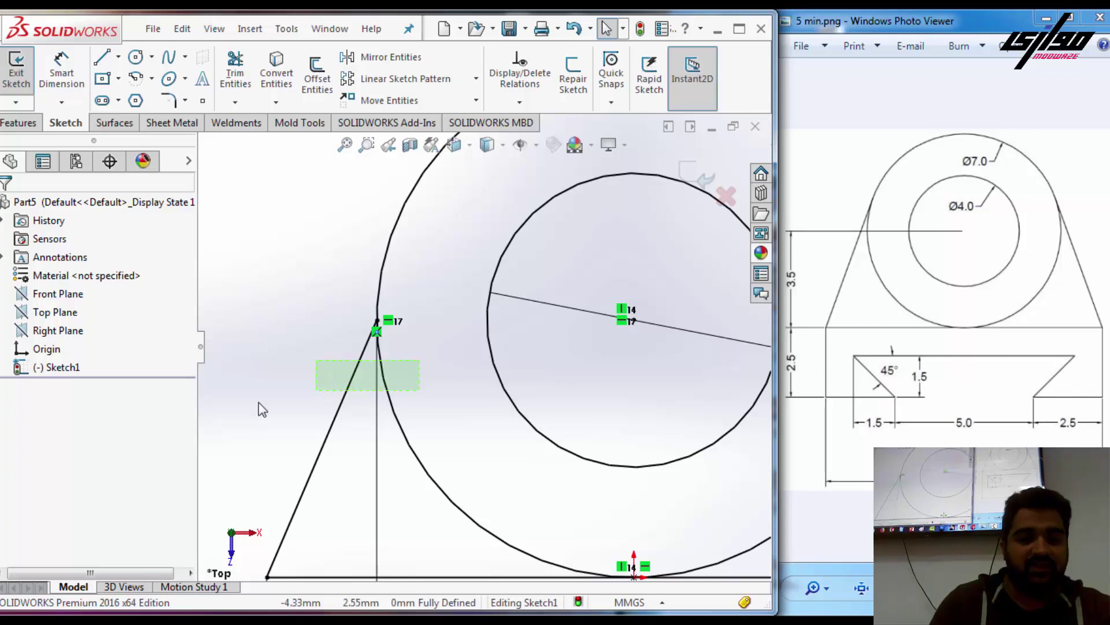
pyautogui.moveTo(422, 367); pyautogui.dragTo(259, 405)
pyautogui.click(225, 435)
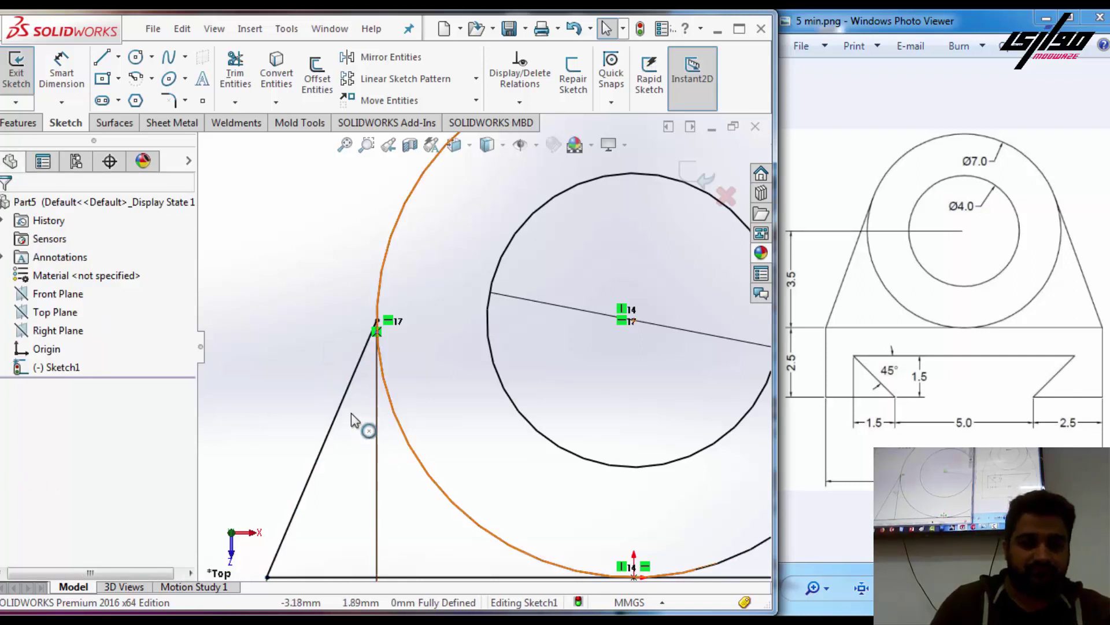
pyautogui.click(390, 419)
pyautogui.keyDown('ctrl'); pyautogui.click(326, 439); pyautogui.keyUp('ctrl')
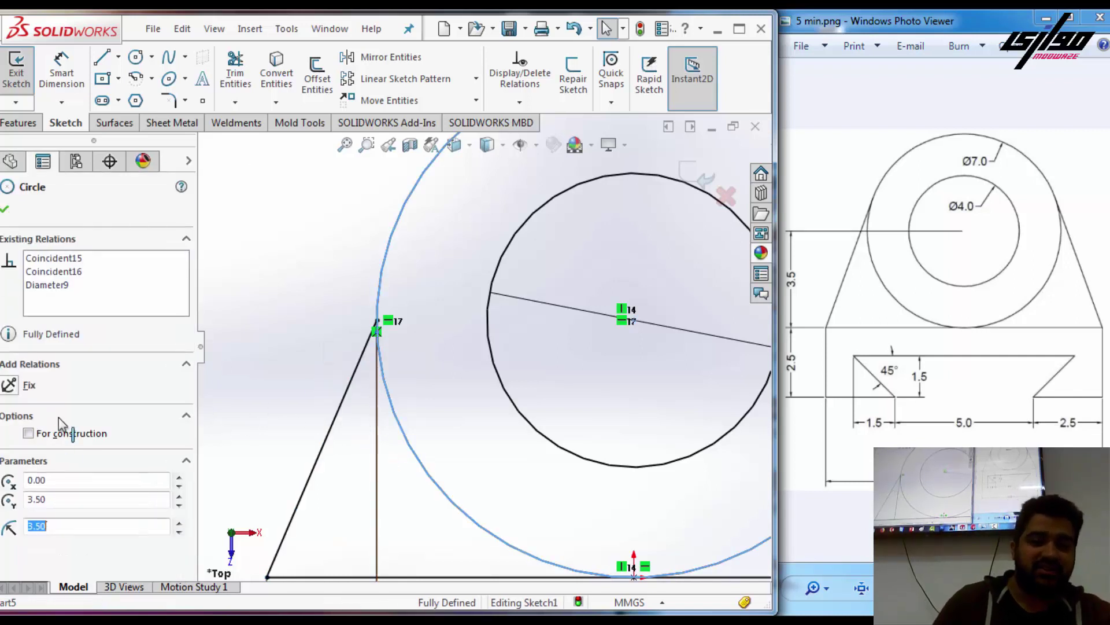
pyautogui.click(8, 478)
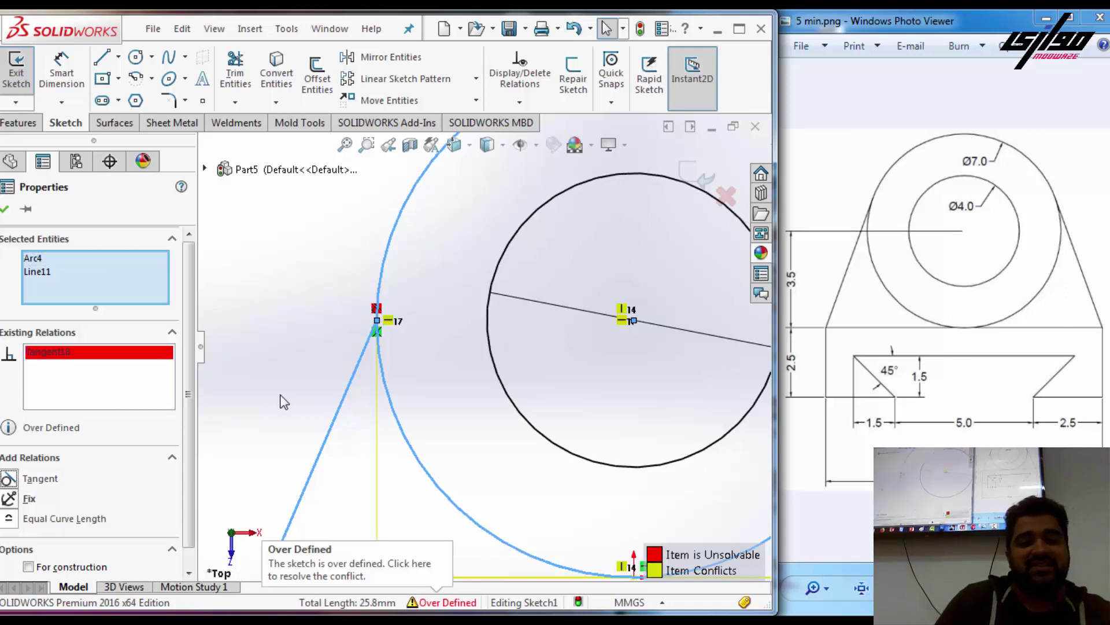
pyautogui.press('f')
pyautogui.scroll(-3, 427, 376)
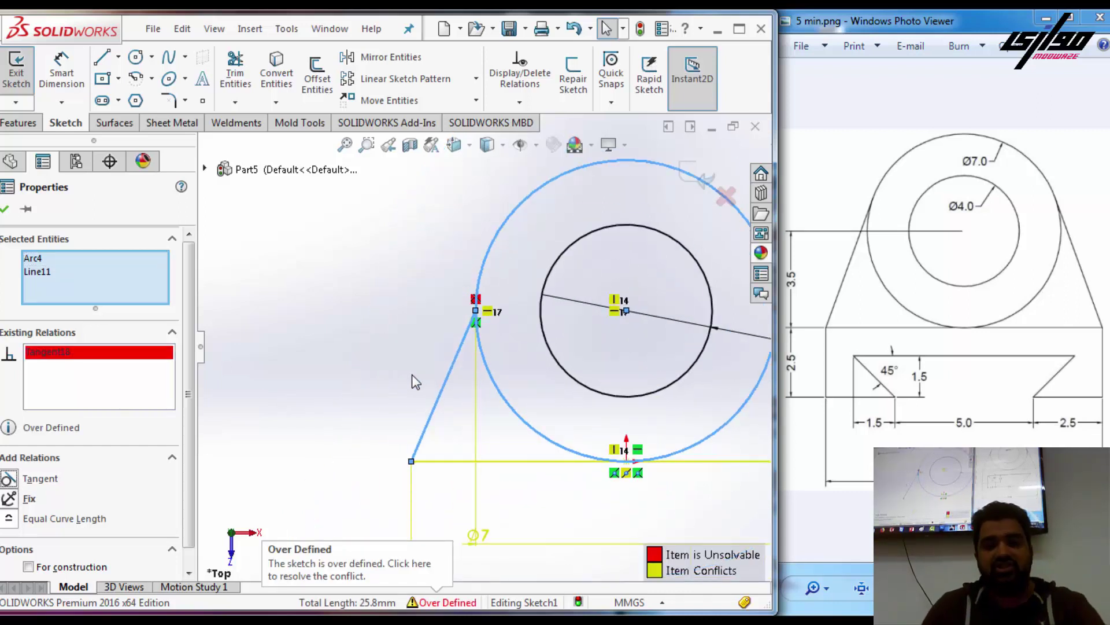
pyautogui.click(407, 282)
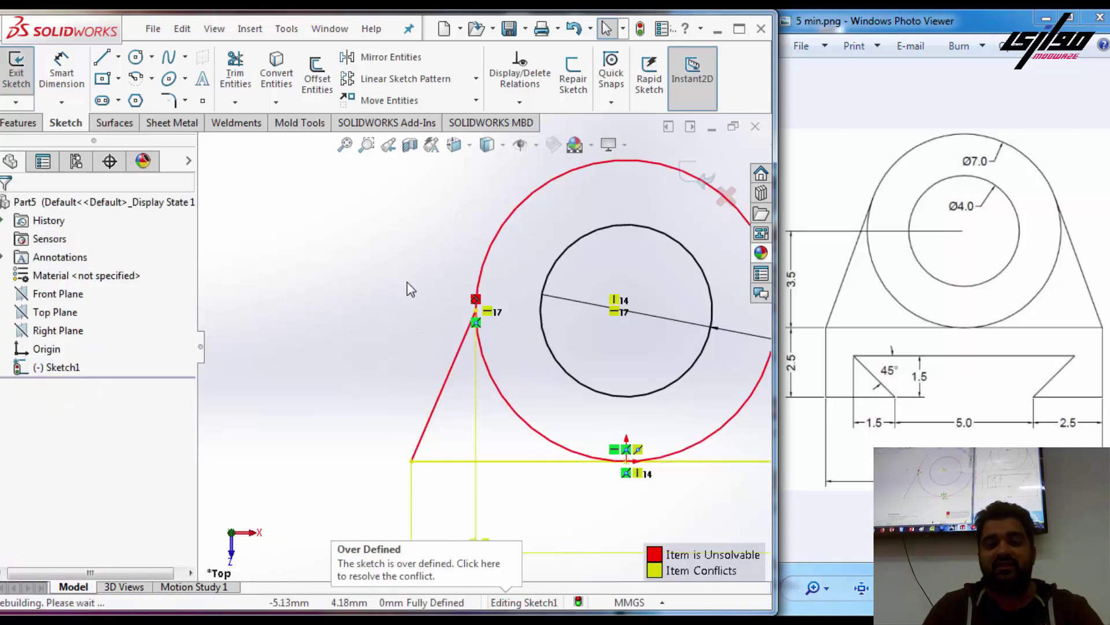
pyautogui.hotkey('ctrl', 'z')
pyautogui.hotkey('ctrl', 'z')
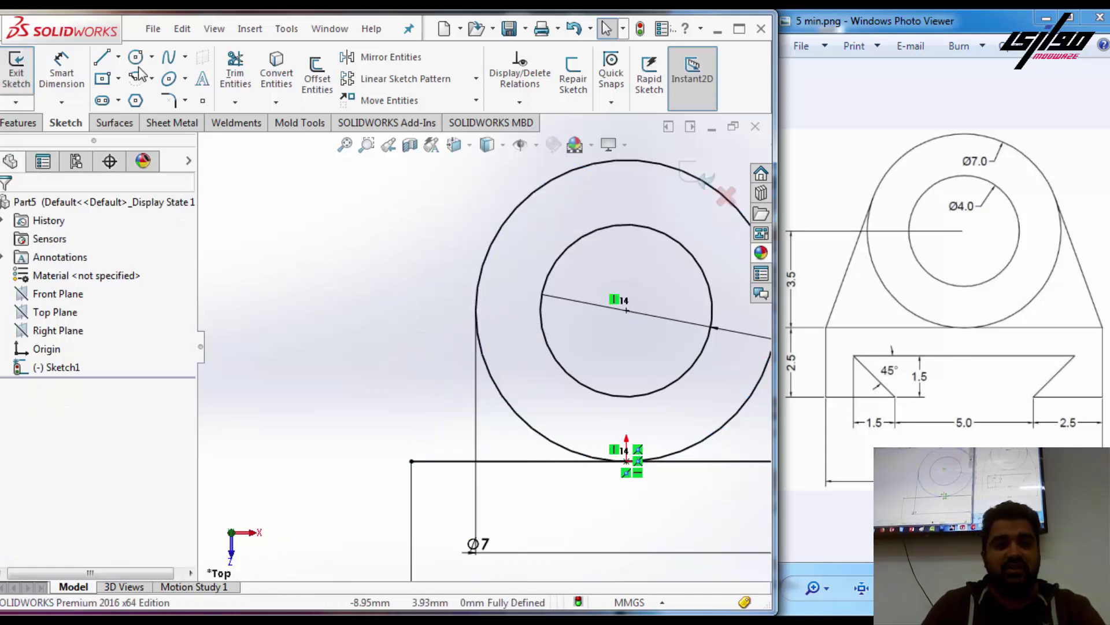
# - Redraw the left side line from the base corner to the Ø7 circle and make it tangent
pyautogui.click(102, 57)
pyautogui.click(411, 461)
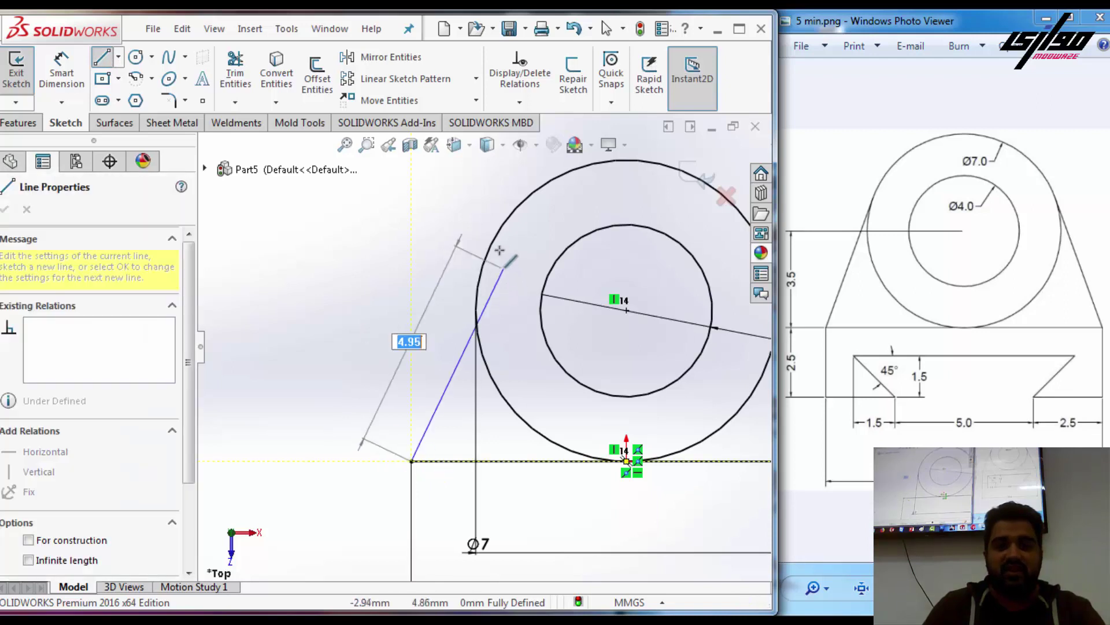
pyautogui.click(497, 248)
pyautogui.press('Escape')
pyautogui.press('Escape')
pyautogui.scroll(-3, 518, 255)
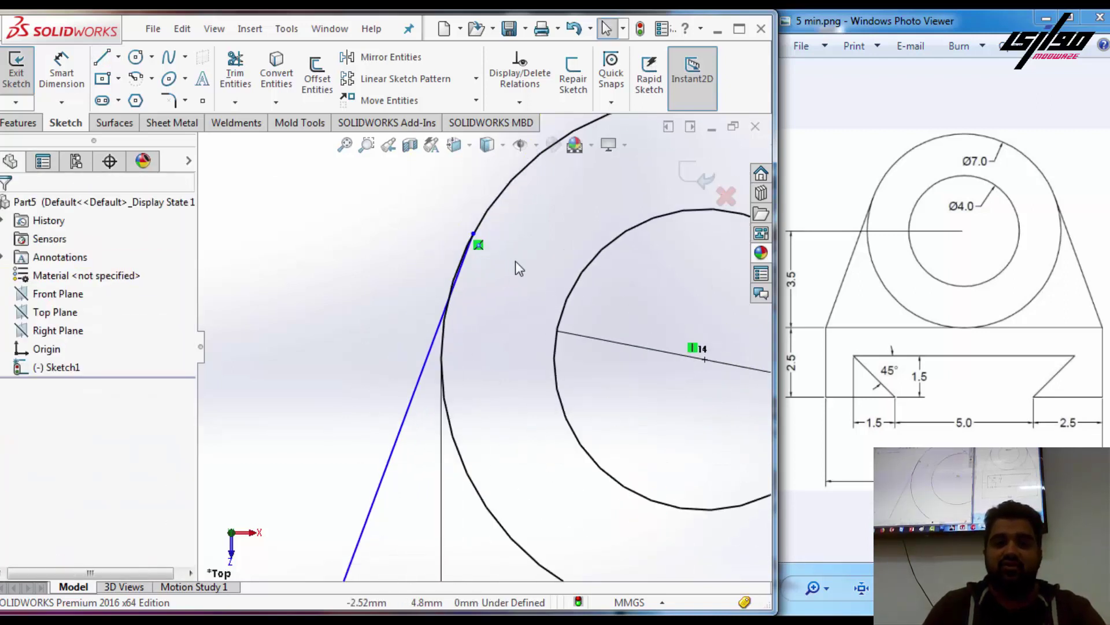
pyautogui.scroll(-3, 516, 261)
pyautogui.moveTo(489, 266); pyautogui.dragTo(376, 289)
pyautogui.click(8, 479)
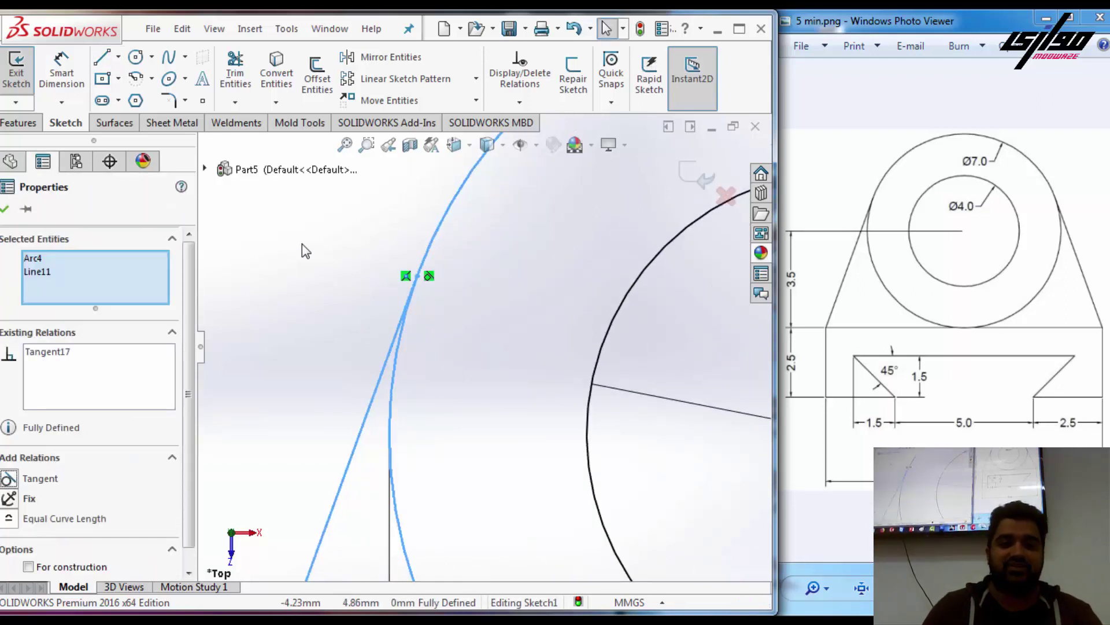
pyautogui.click(302, 245)
pyautogui.scroll(3, 479, 305)
pyautogui.scroll(2, 478, 304)
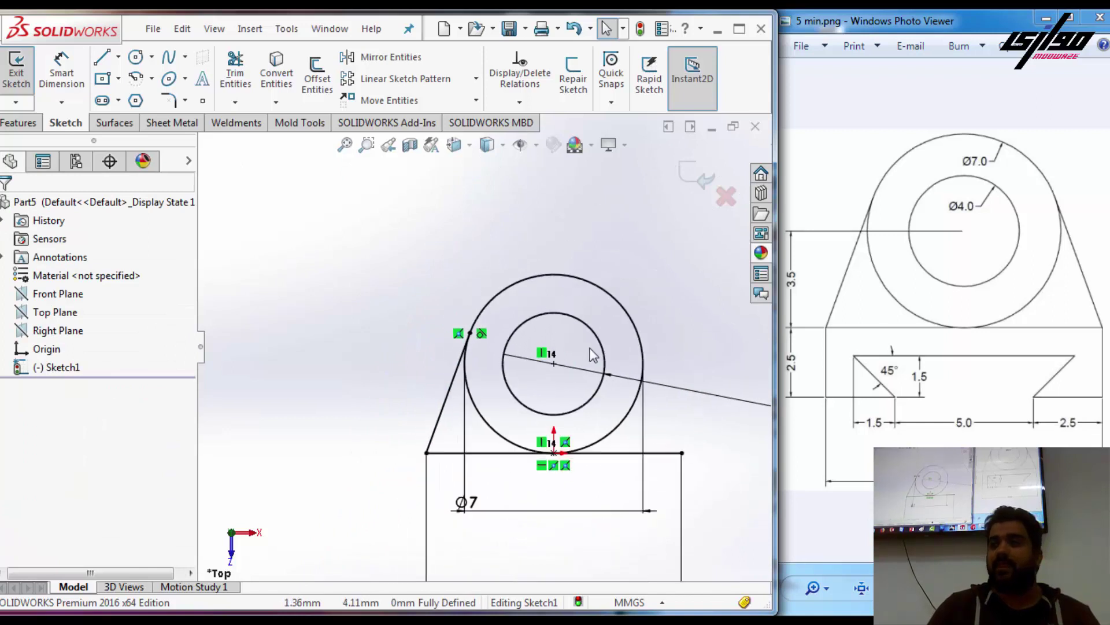
# - Reselect the left side line and the outer Ø7 circle together
pyautogui.click(118, 58)
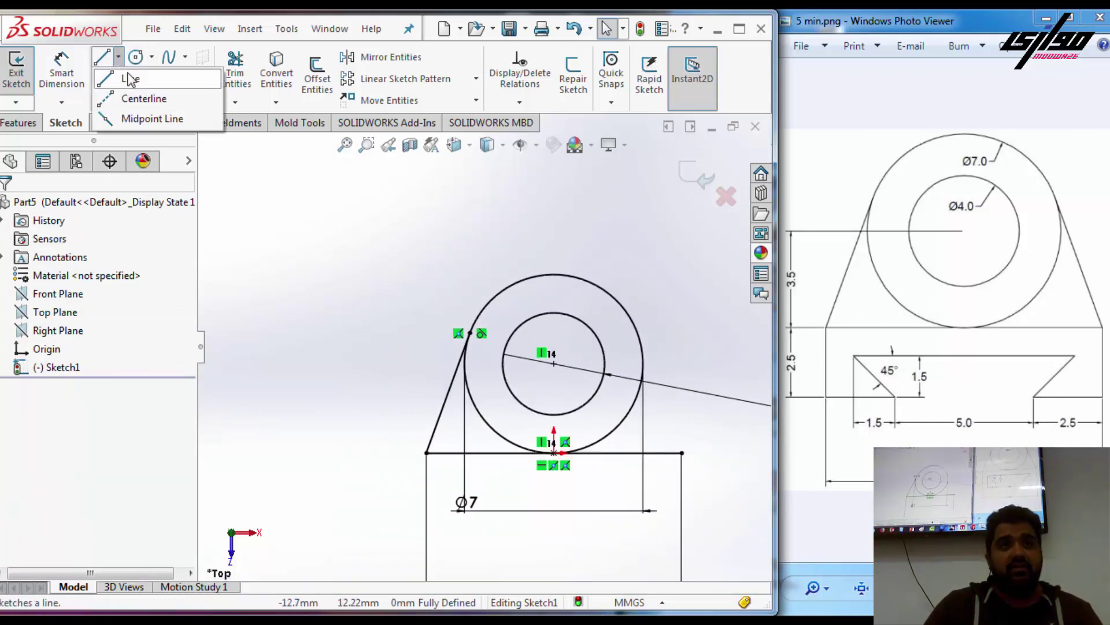
pyautogui.click(467, 347)
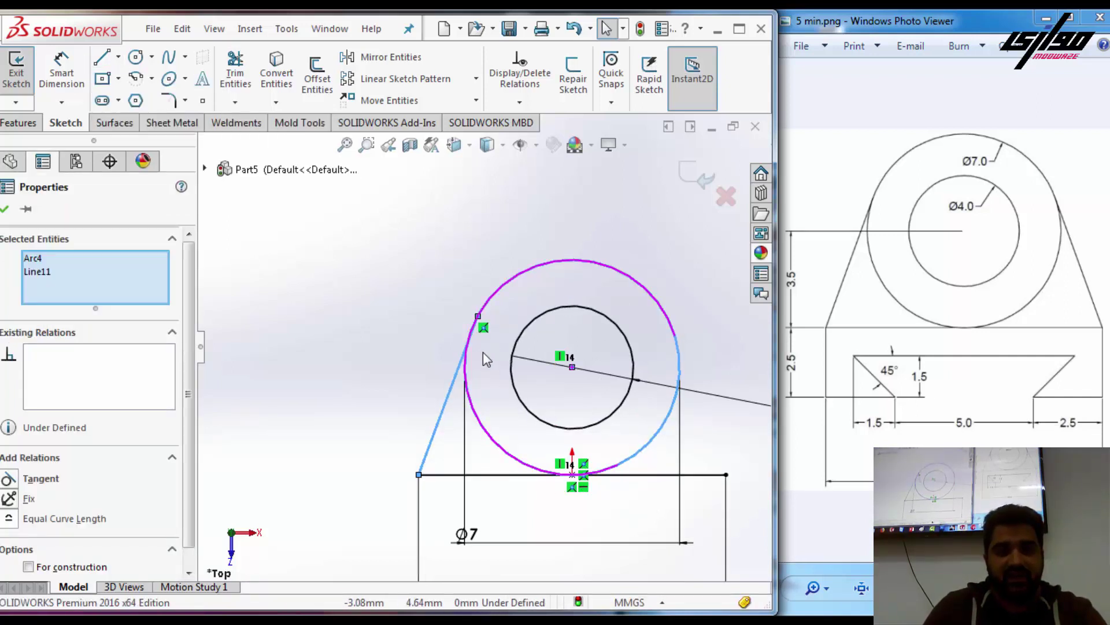
pyautogui.press('Escape')
pyautogui.scroll(-3, 477, 328)
pyautogui.scroll(-2, 491, 321)
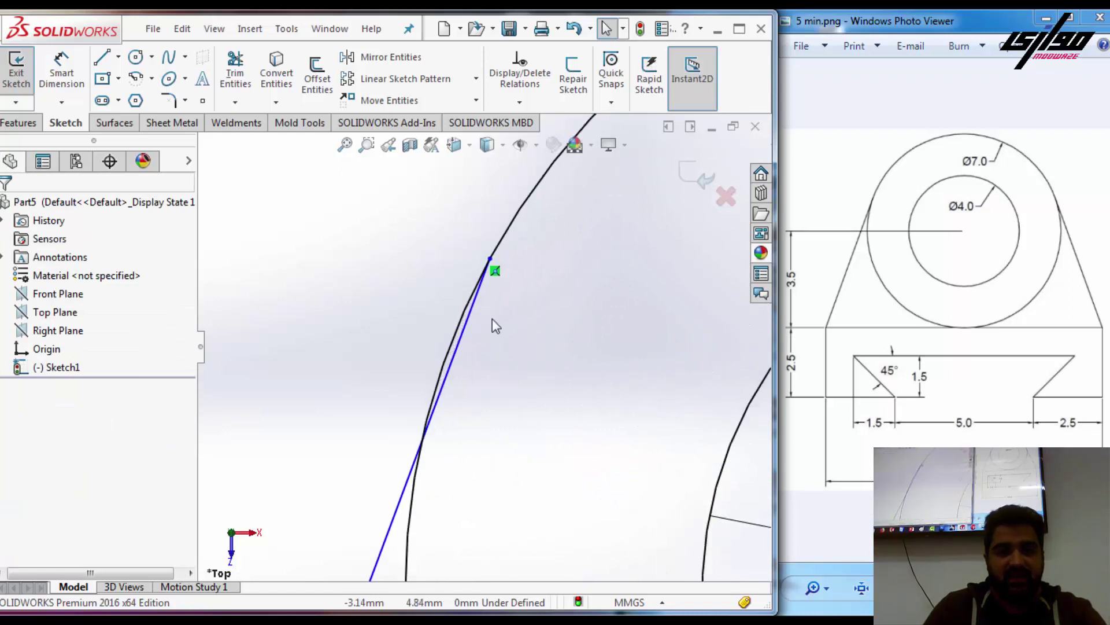
pyautogui.moveTo(497, 317); pyautogui.dragTo(405, 344)
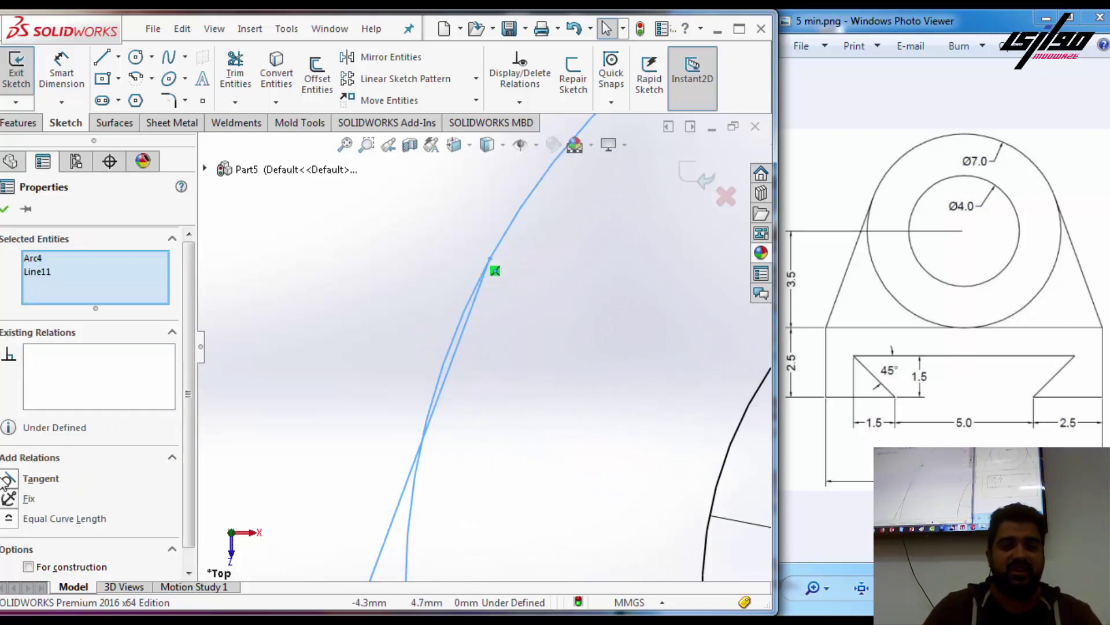
pyautogui.press('Escape')
pyautogui.scroll(2, 350, 306)
pyautogui.scroll(2, 353, 297)
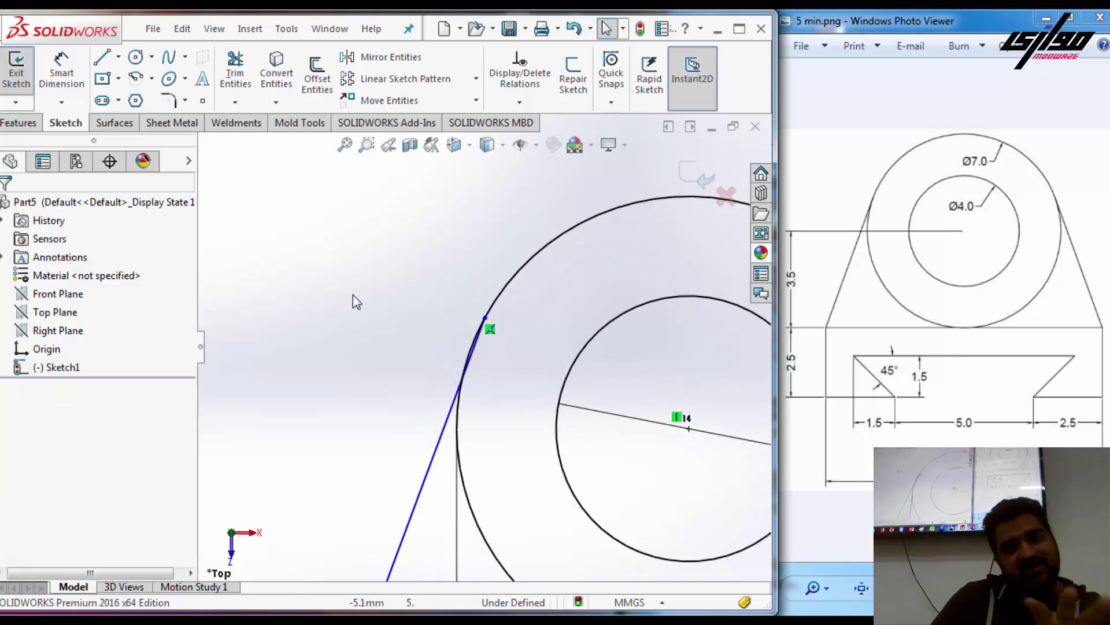
pyautogui.scroll(2, 353, 294)
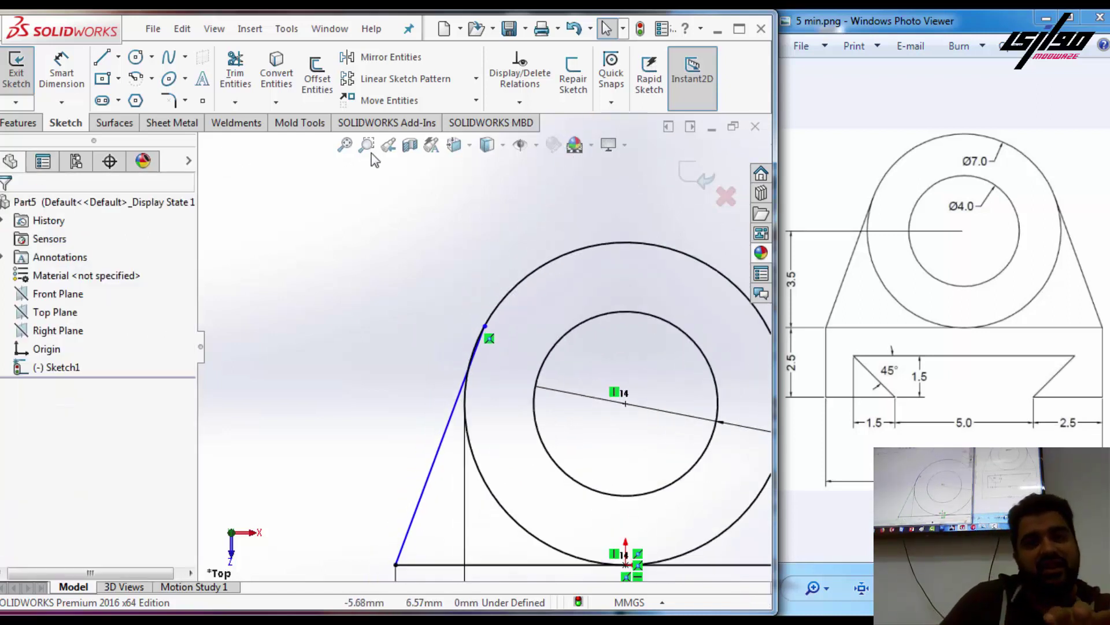
# - Use Add Relation to make the side line tangent to the Ø7 circle
pyautogui.click(521, 104)
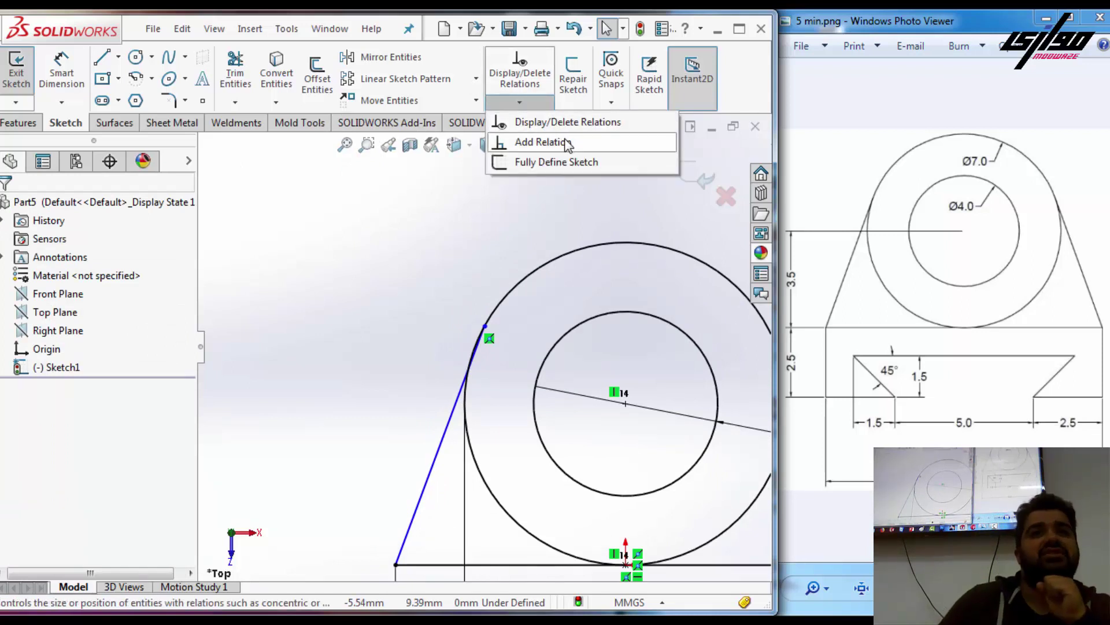
pyautogui.click(568, 142)
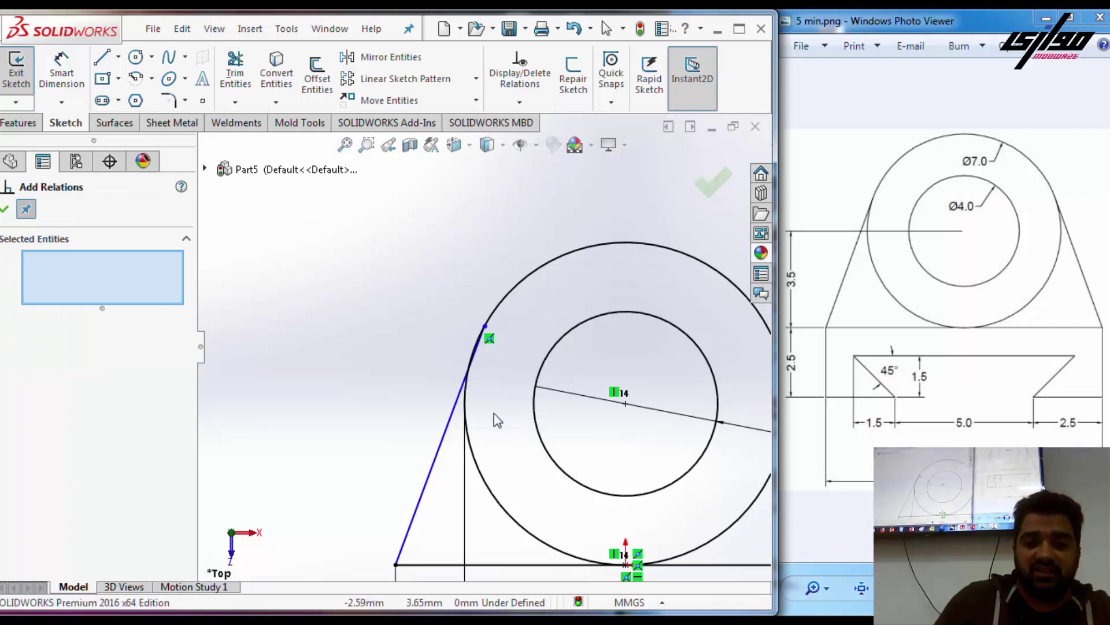
pyautogui.click(488, 490)
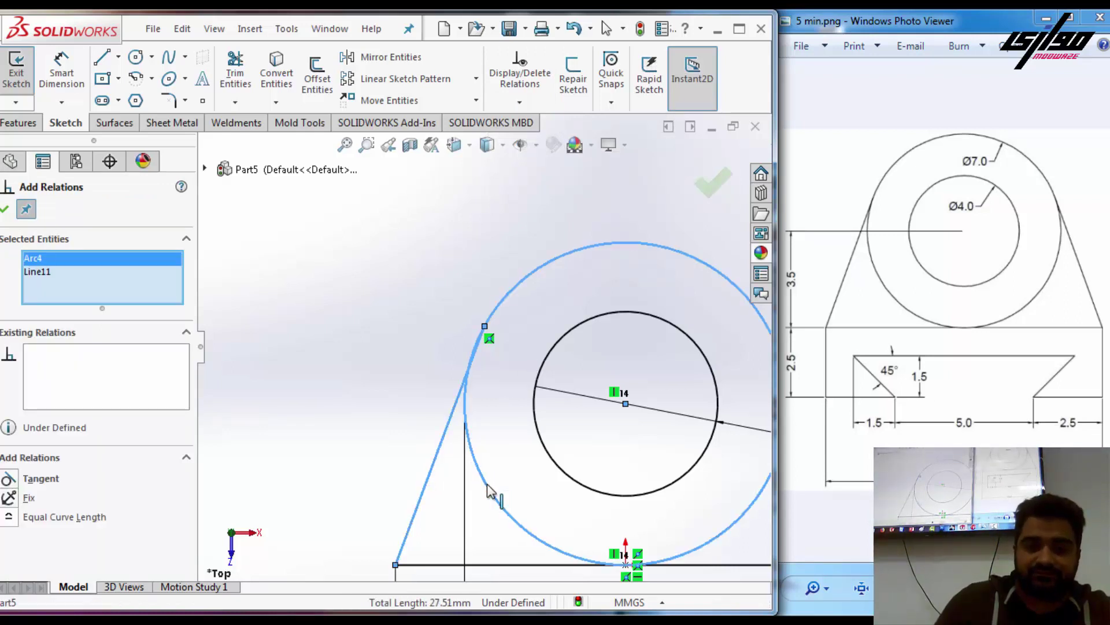
pyautogui.click(19, 479)
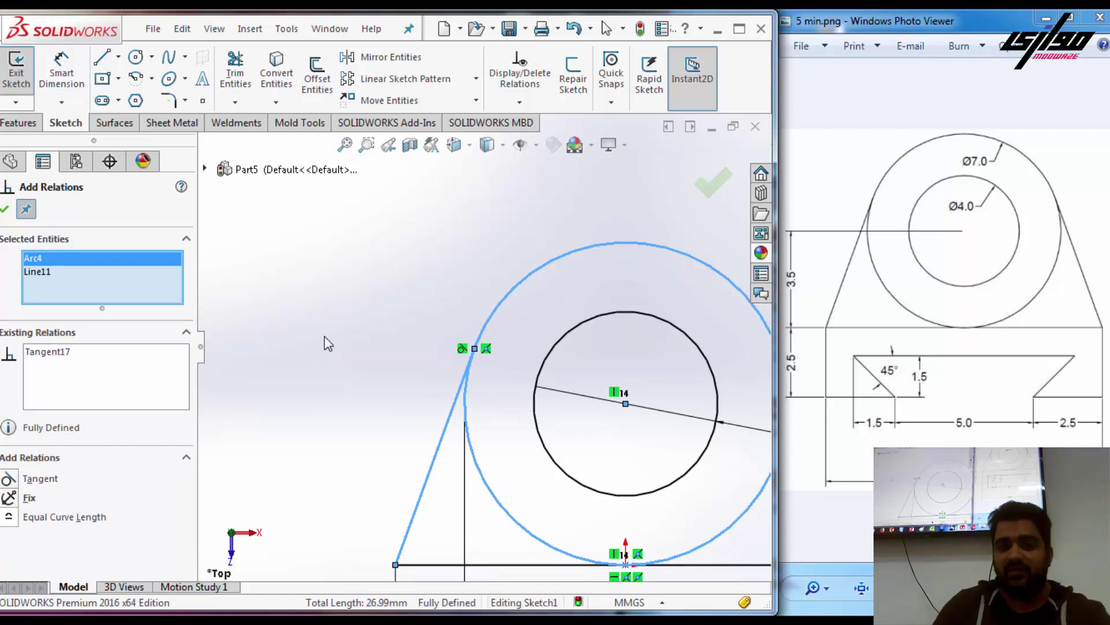
pyautogui.click(6, 210)
pyautogui.scroll(5, 566, 360)
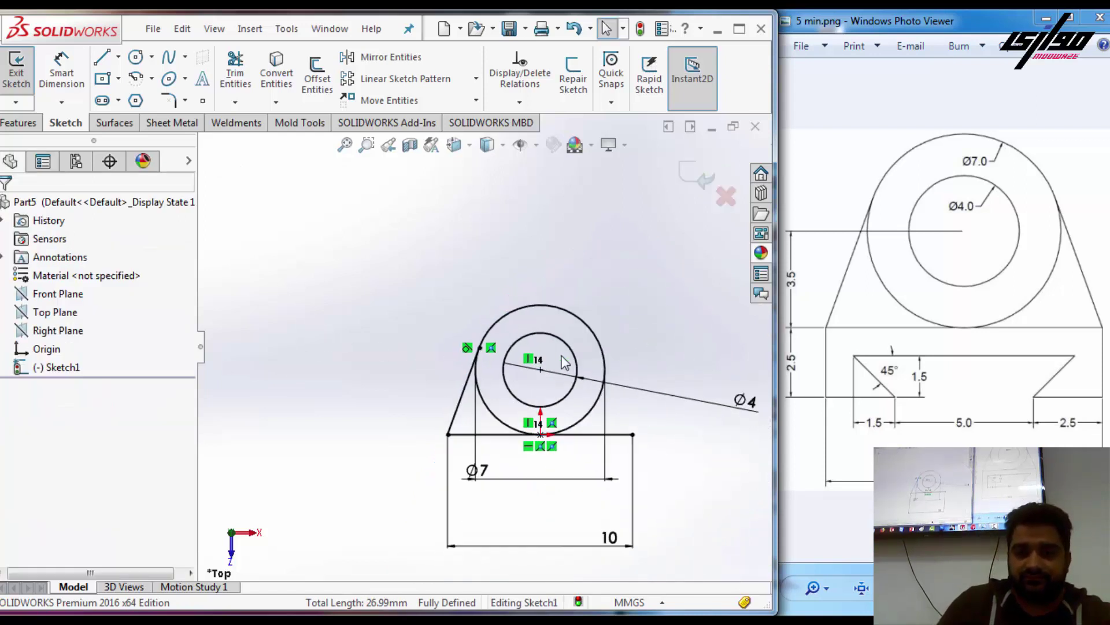
pyautogui.scroll(-3, 605, 379)
pyautogui.click(101, 58)
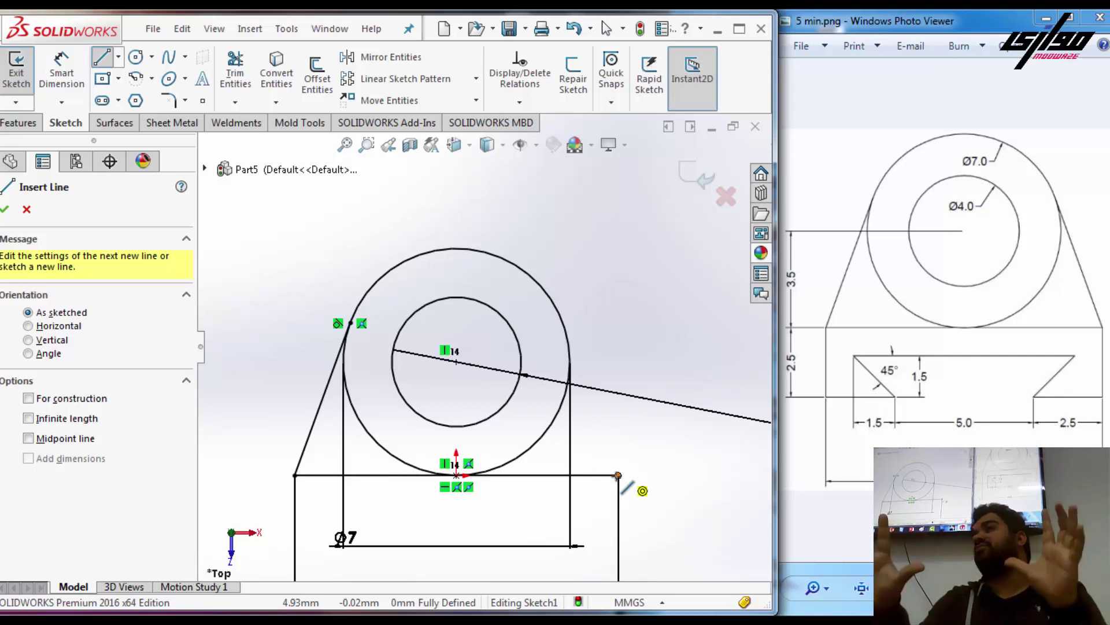
pyautogui.click(618, 476)
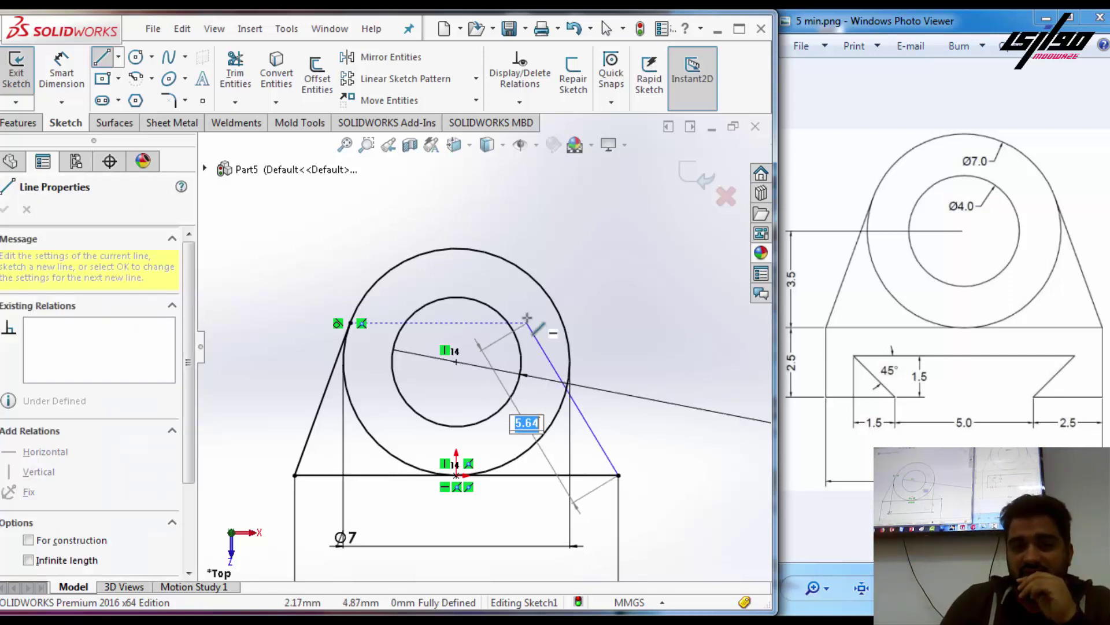
pyautogui.click(563, 322)
pyautogui.scroll(-2, 610, 304)
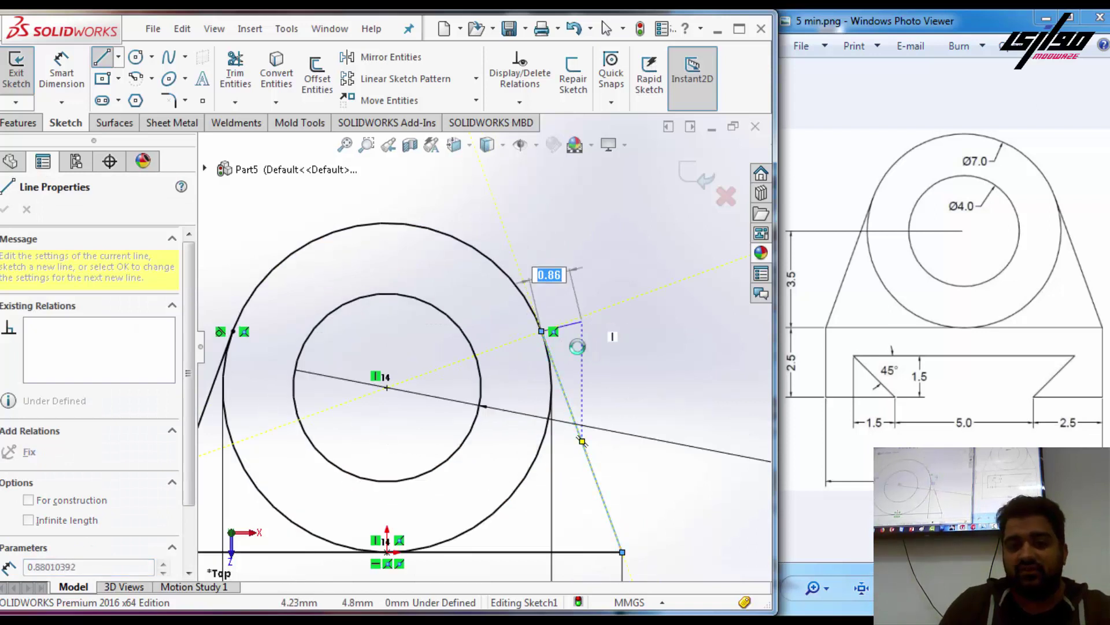
pyautogui.press('Escape')
pyautogui.scroll(-2, 575, 350)
pyautogui.moveTo(550, 349); pyautogui.dragTo(467, 378)
pyautogui.scroll(-2, 522, 335)
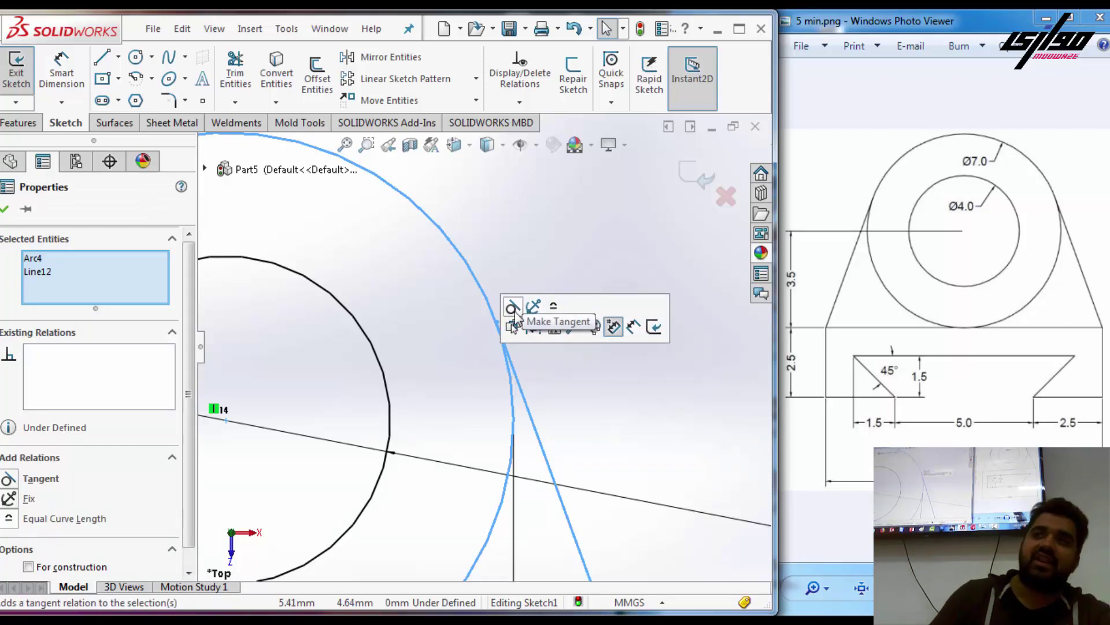
pyautogui.click(513, 310)
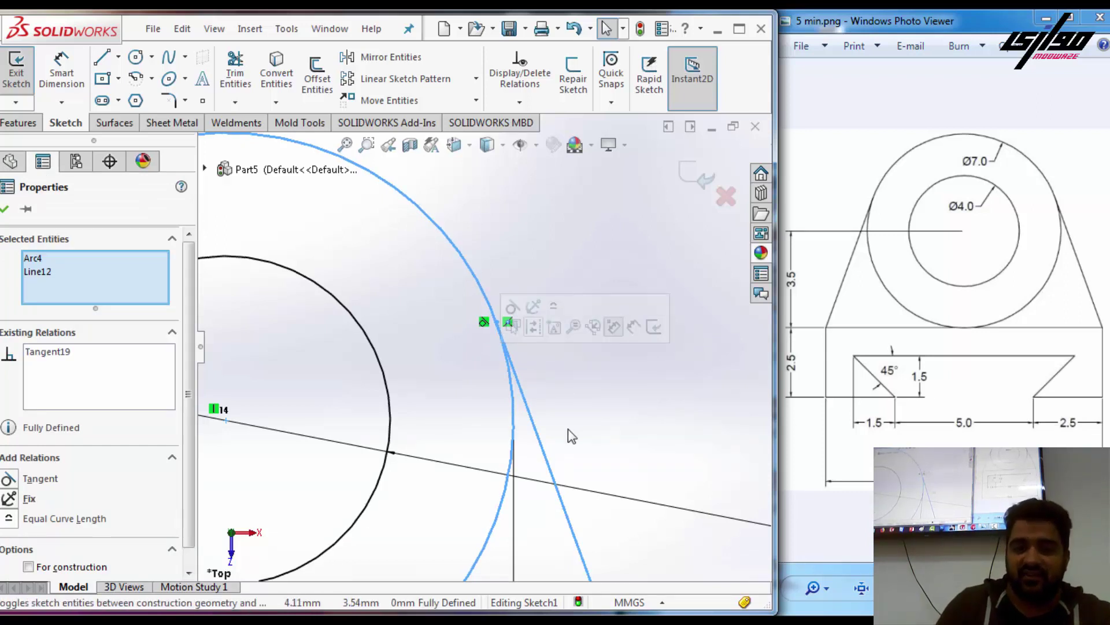
pyautogui.press('Escape')
pyautogui.scroll(2, 610, 428)
pyautogui.scroll(2, 613, 429)
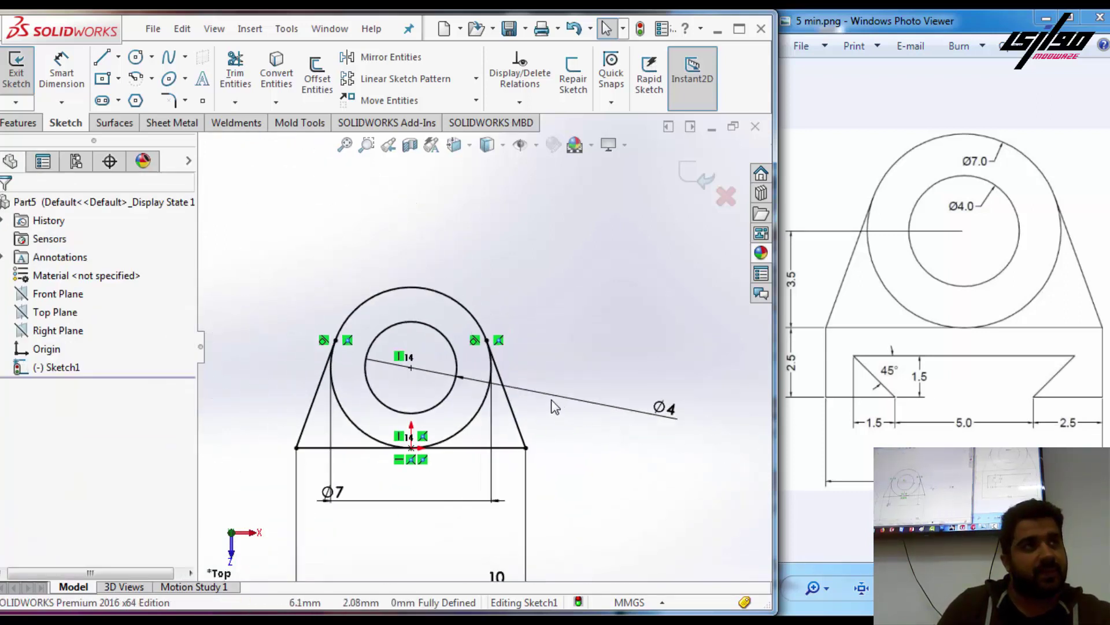
pyautogui.click(520, 103)
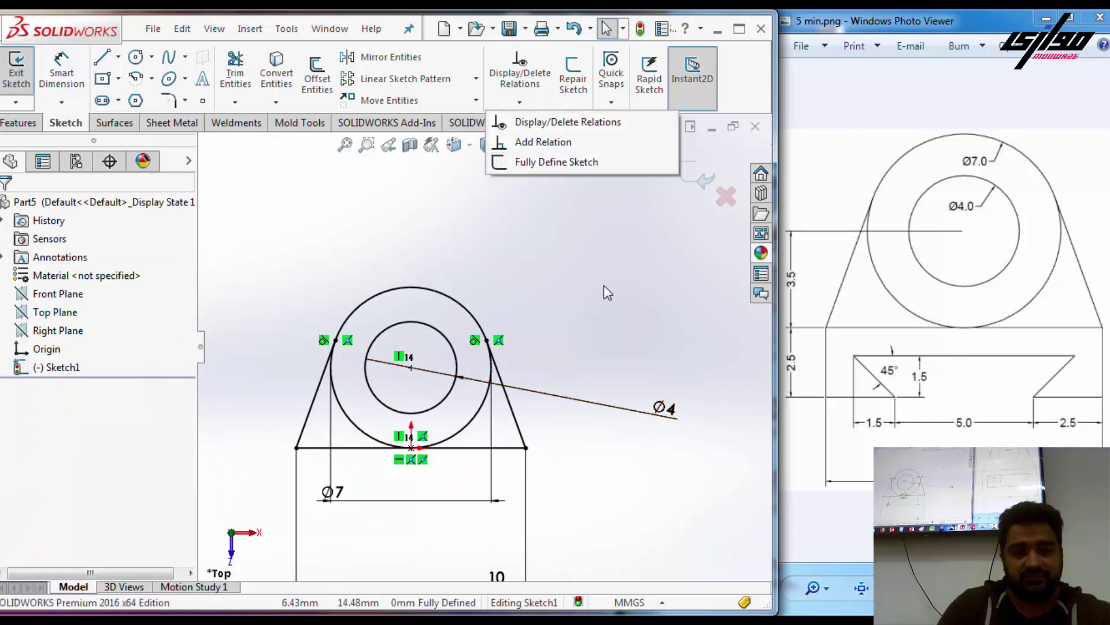
pyautogui.click(607, 329)
# - Draw the closed dovetail slot profile: left side, ledge, slanted sides, top edge, right ledge, right side
pyautogui.scroll(3, 609, 372)
pyautogui.scroll(-2, 567, 491)
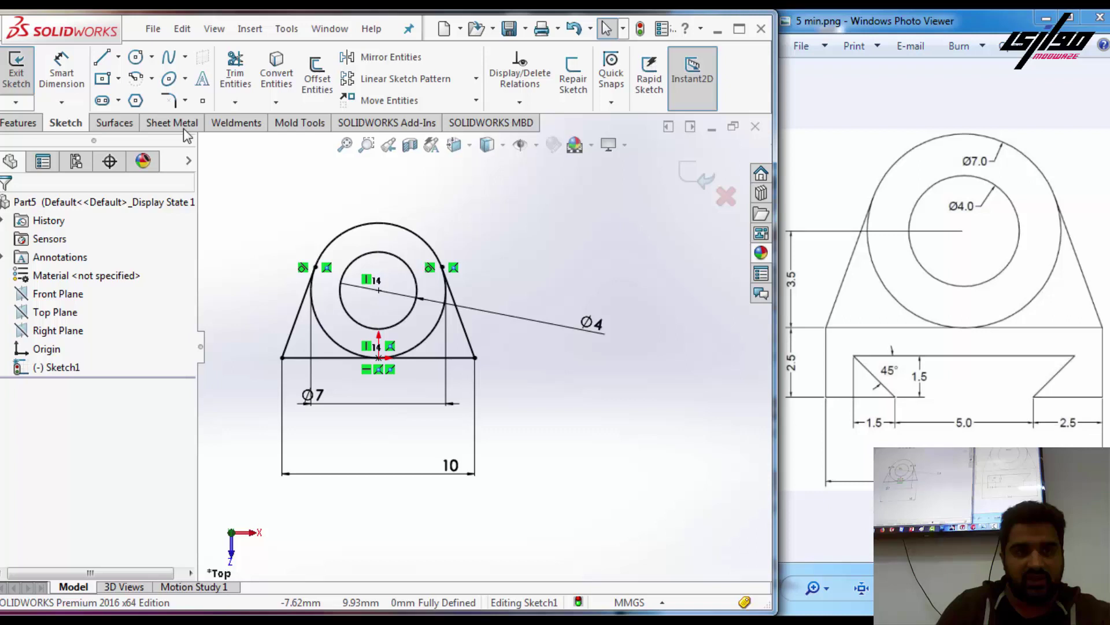
pyautogui.click(104, 60)
pyautogui.scroll(-2, 286, 356)
pyautogui.scroll(-1, 287, 358)
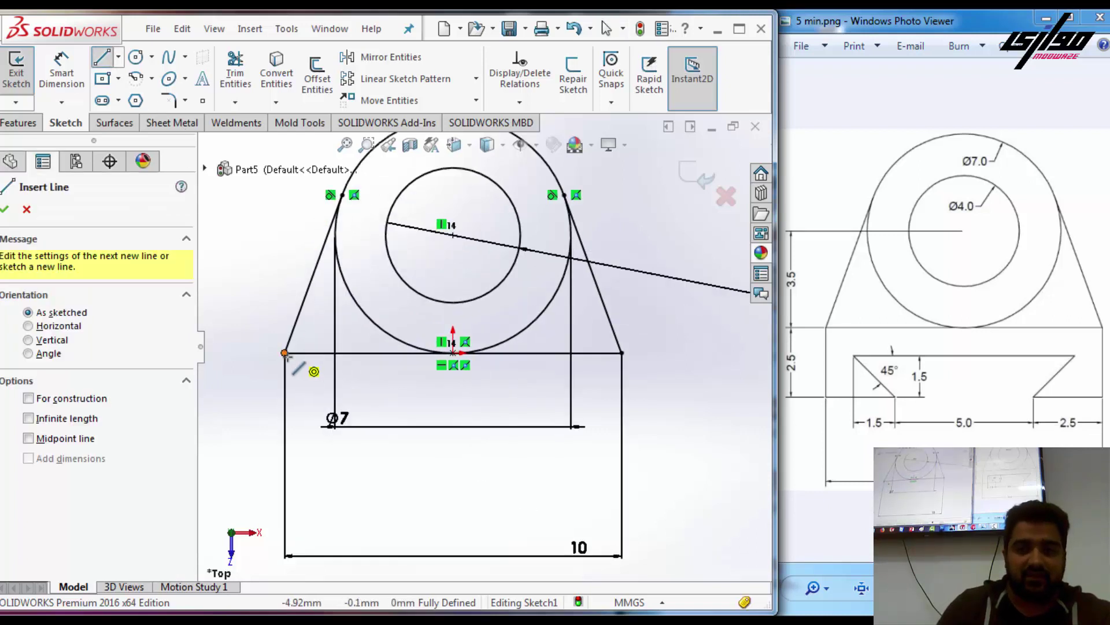
pyautogui.click(284, 353)
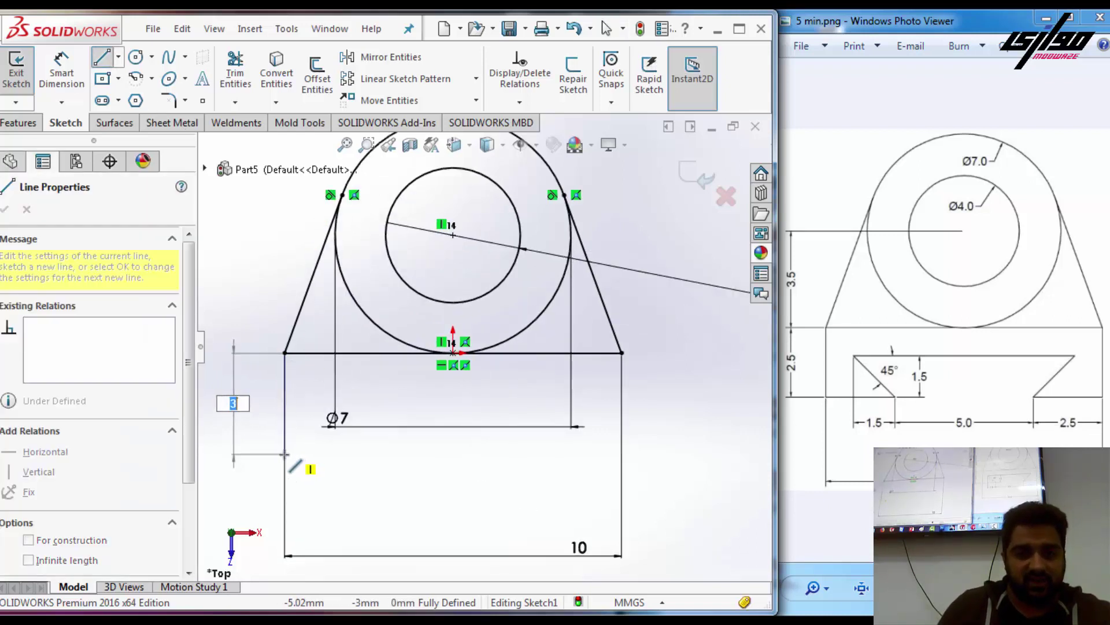
pyautogui.click(284, 454)
pyautogui.click(373, 454)
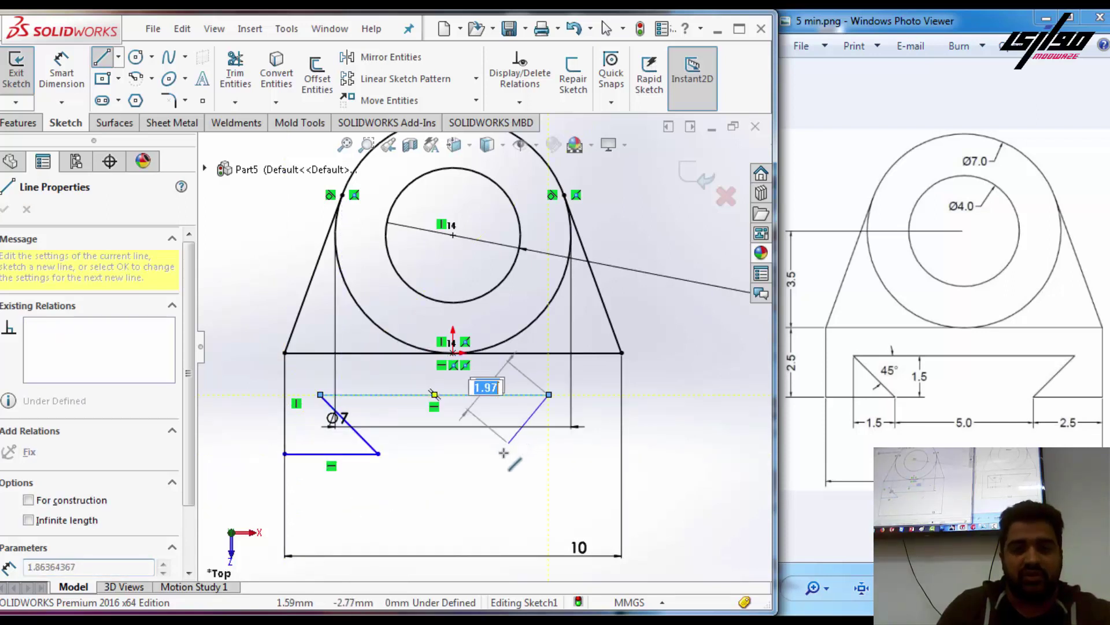
pyautogui.click(549, 395)
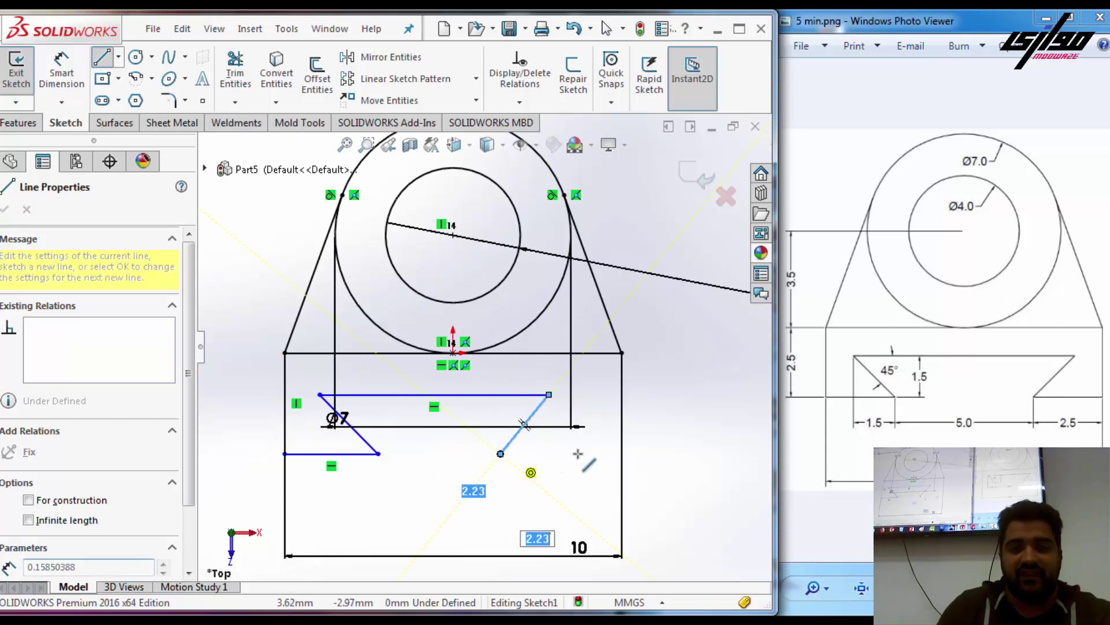
pyautogui.click(622, 453)
pyautogui.click(621, 352)
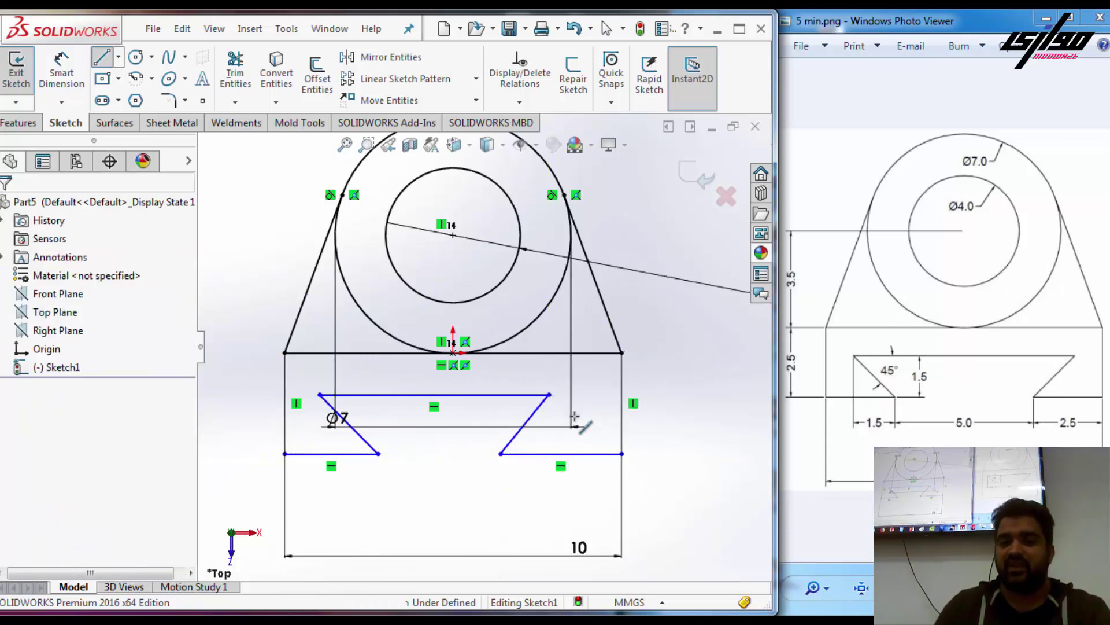
pyautogui.press('Escape')
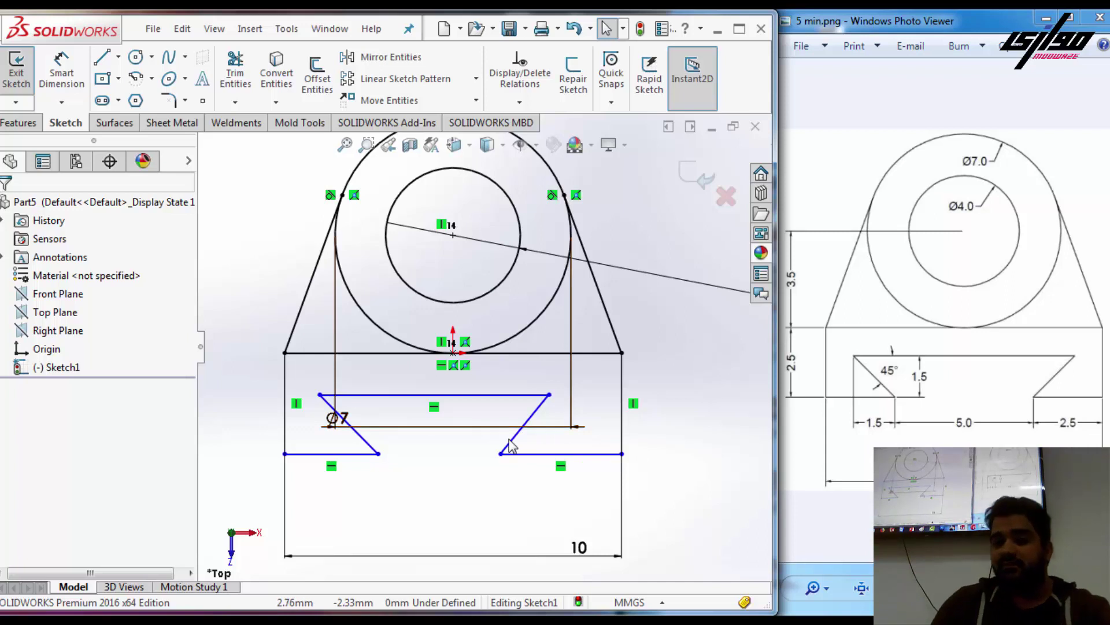
pyautogui.click(118, 57)
pyautogui.click(154, 96)
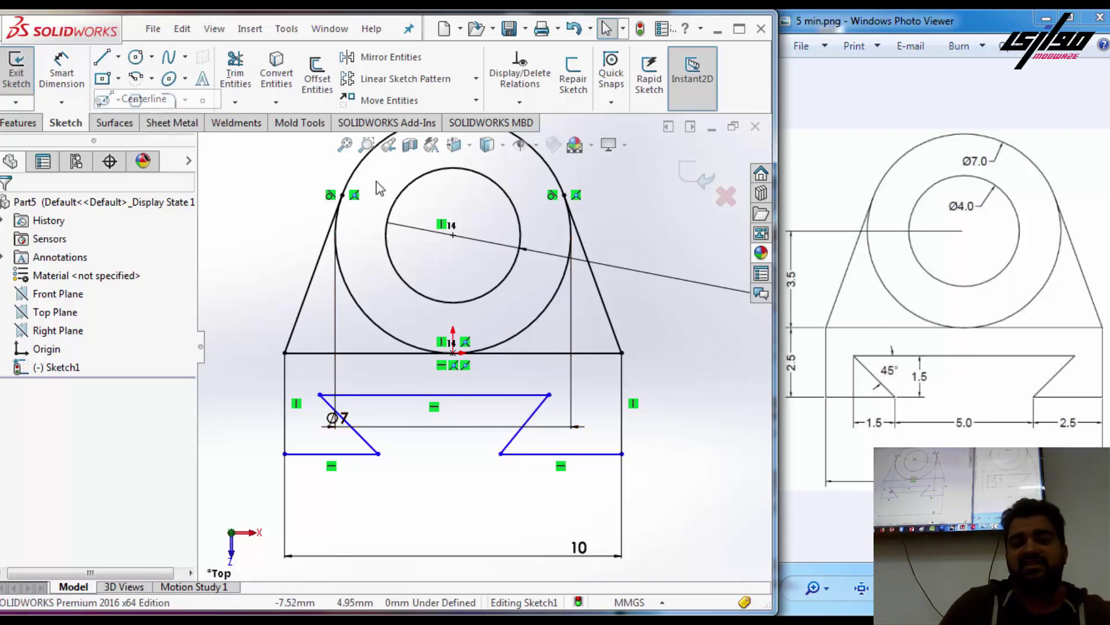
# - Draw a vertical centerline down from the circle centre and make both bottom ledges symmetric about it
pyautogui.click(453, 234)
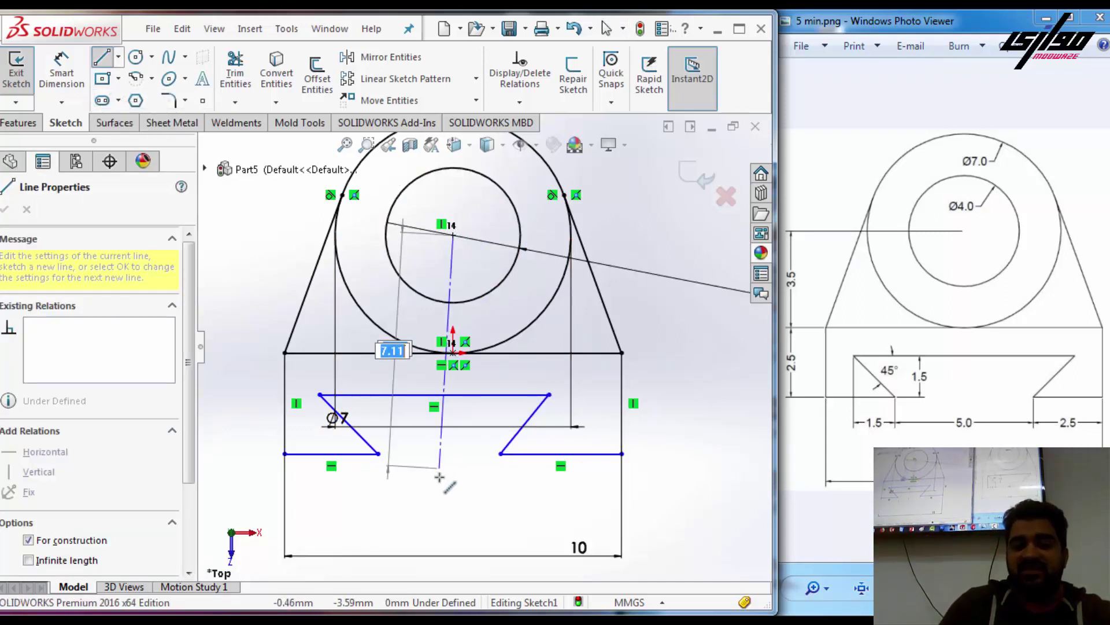
pyautogui.click(450, 492)
pyautogui.press('Escape')
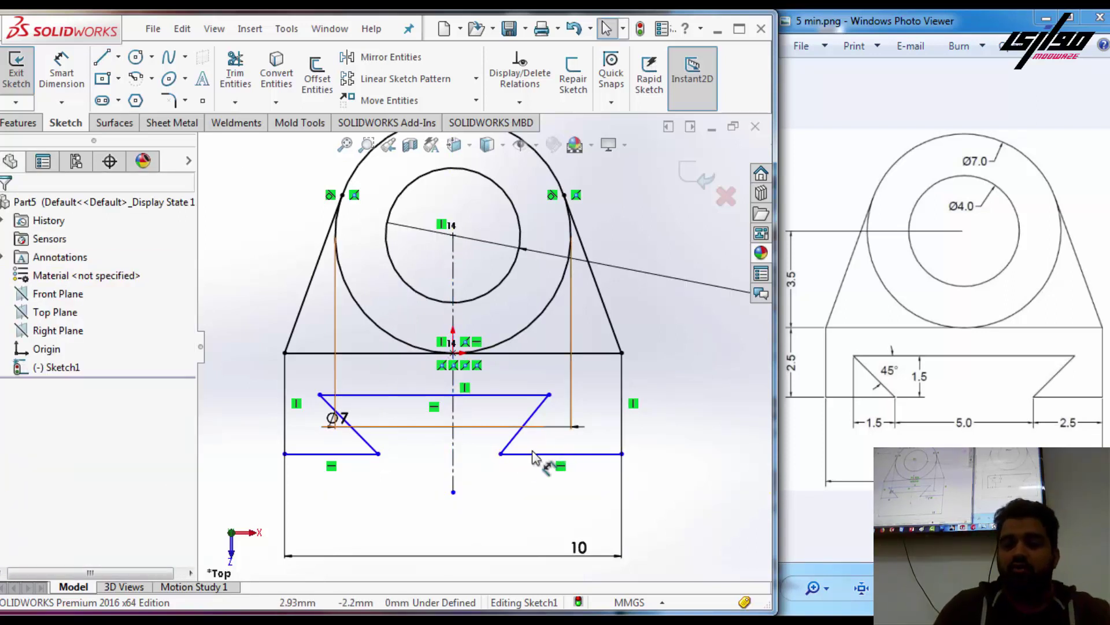
pyautogui.click(558, 453)
pyautogui.keyDown('ctrl'); pyautogui.click(370, 453); pyautogui.keyUp('ctrl')
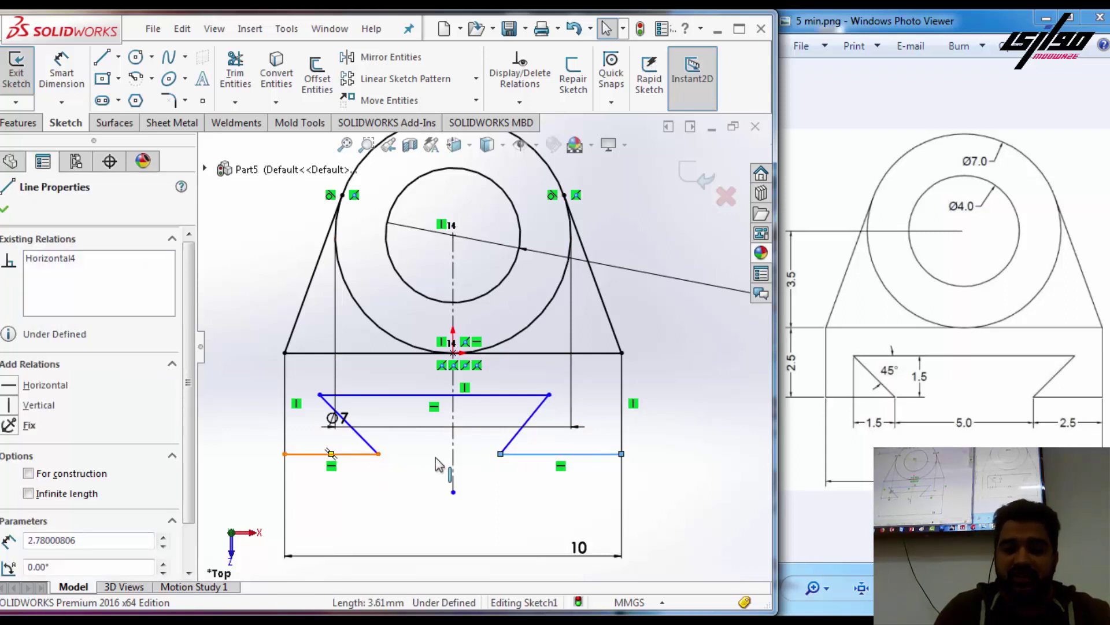
pyautogui.keyDown('ctrl'); pyautogui.click(452, 477); pyautogui.keyUp('ctrl')
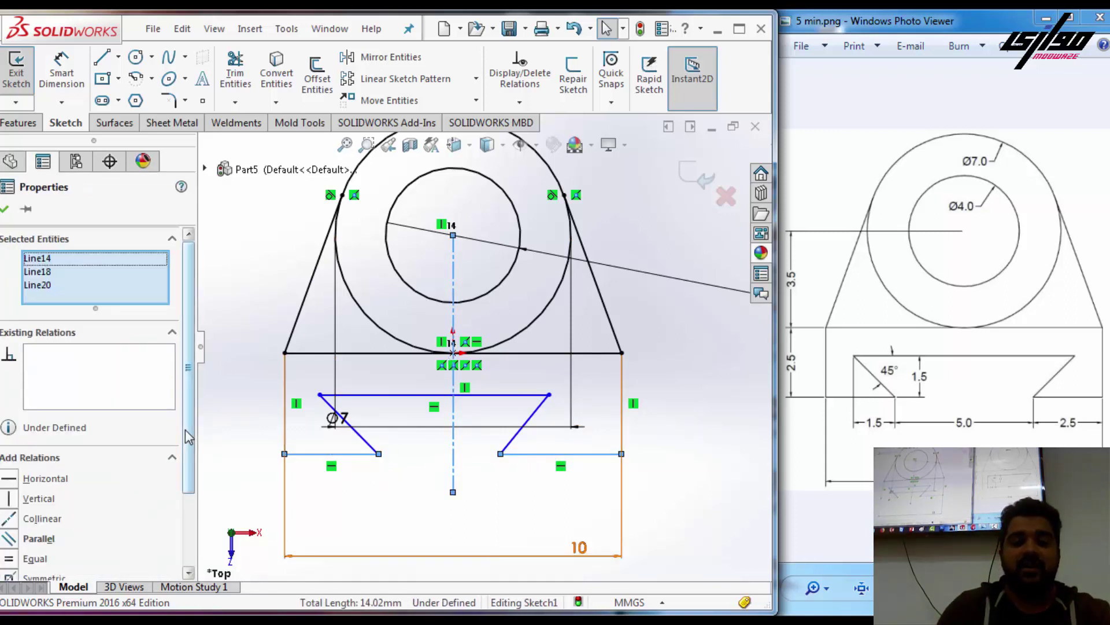
pyautogui.scroll(-3, 185, 429)
pyautogui.click(9, 481)
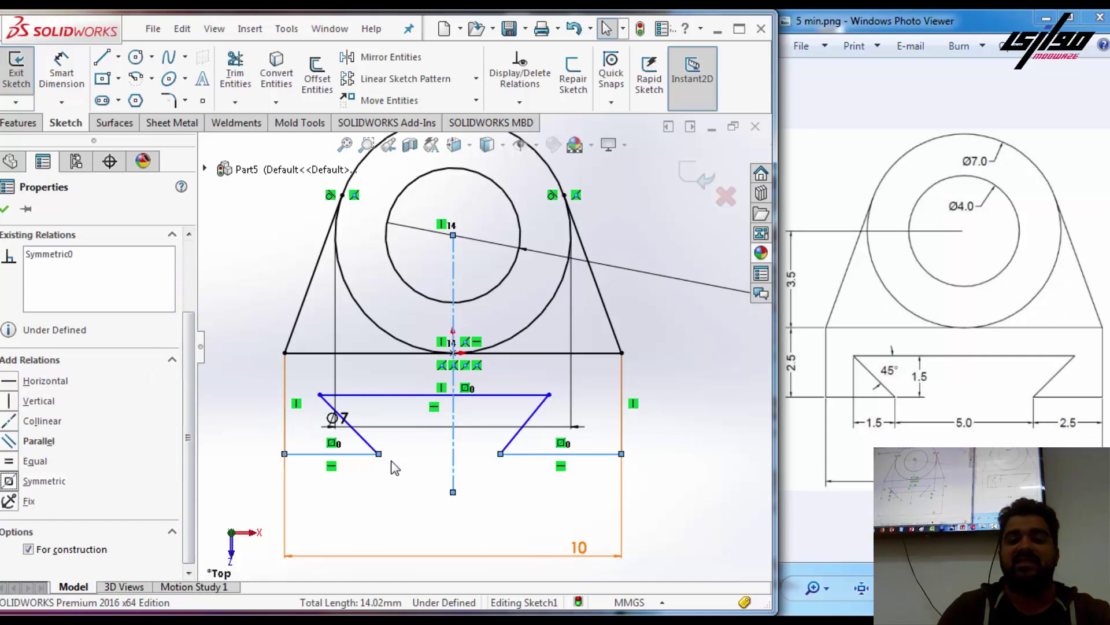
pyautogui.click(397, 515)
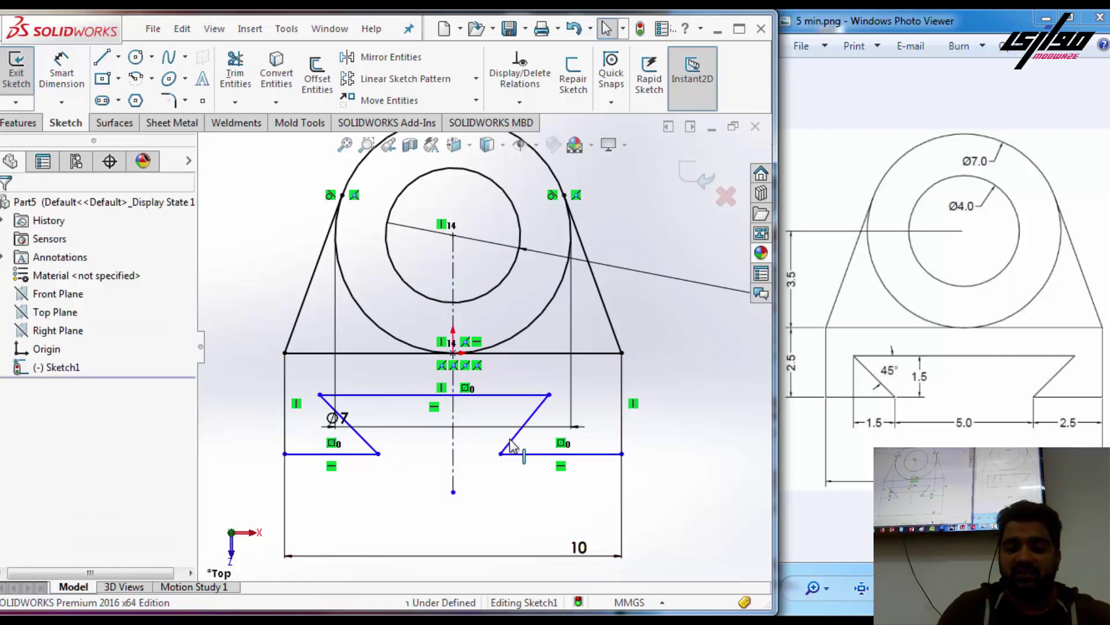
# - Make the two slanted slot sides symmetric about the centerline and lower the ledges slightly
pyautogui.click(509, 444)
pyautogui.keyDown('ctrl'); pyautogui.click(369, 444); pyautogui.keyUp('ctrl')
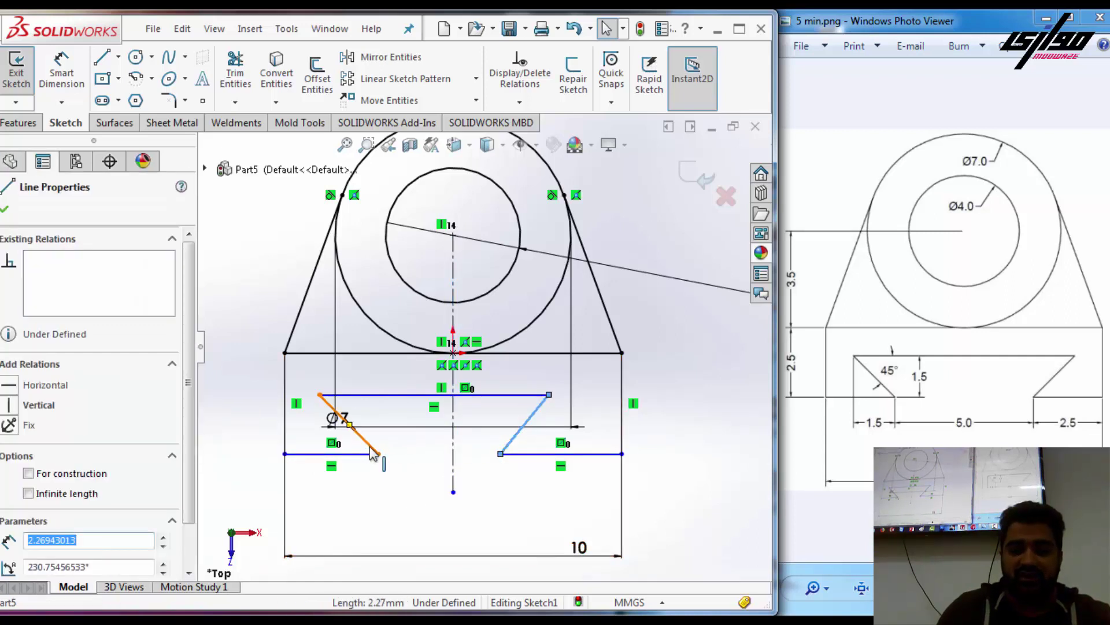
pyautogui.keyDown('ctrl'); pyautogui.click(454, 478); pyautogui.keyUp('ctrl')
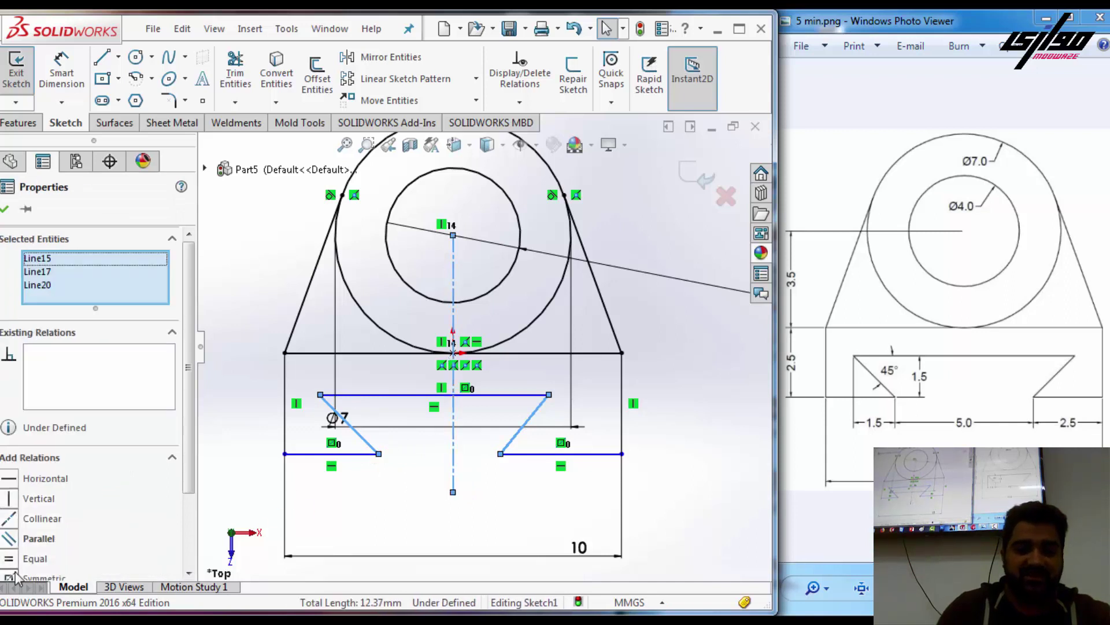
pyautogui.click(16, 577)
pyautogui.click(384, 521)
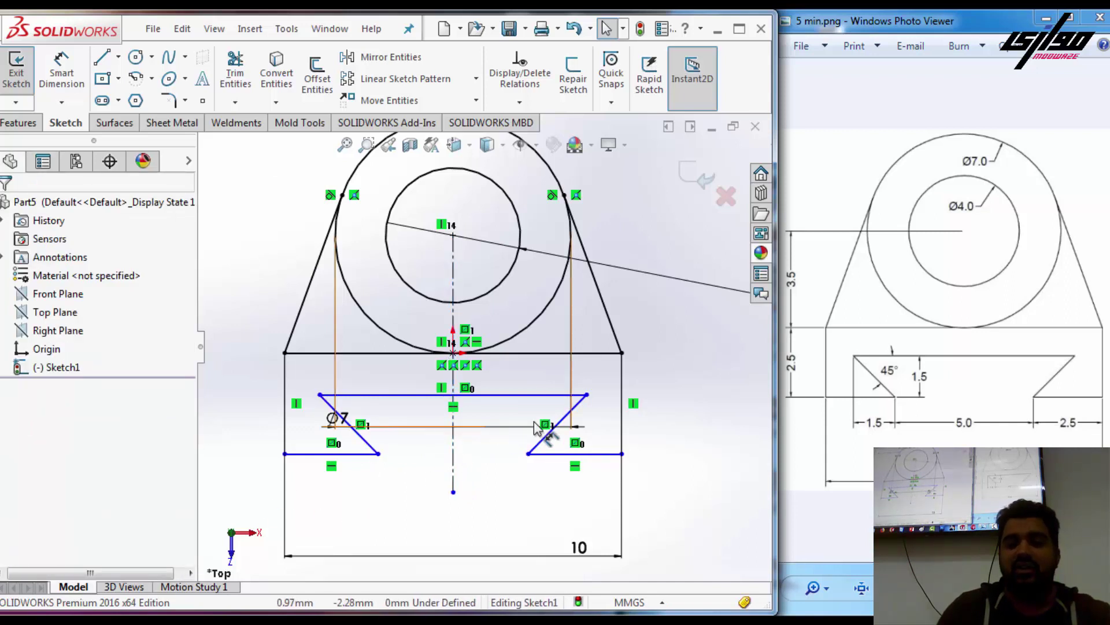
pyautogui.moveTo(527, 453); pyautogui.dragTo(530, 465)
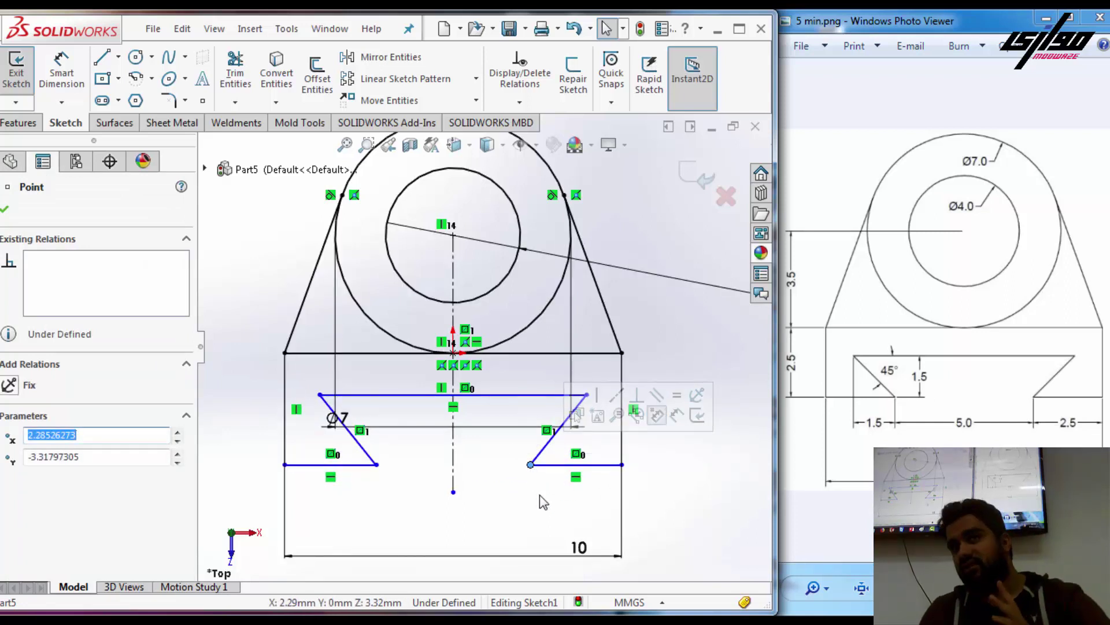
# - Dimension the right ledge length to 2.5 and the base's left side height to 2.5
pyautogui.click(478, 502)
pyautogui.click(62, 72)
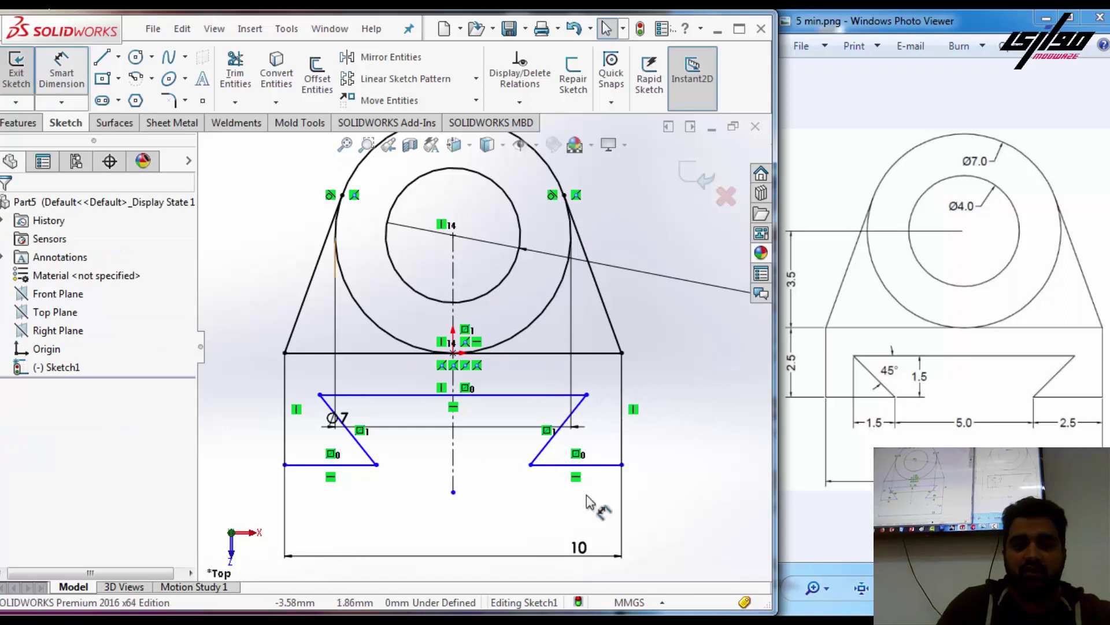
pyautogui.click(604, 466)
pyautogui.click(602, 489)
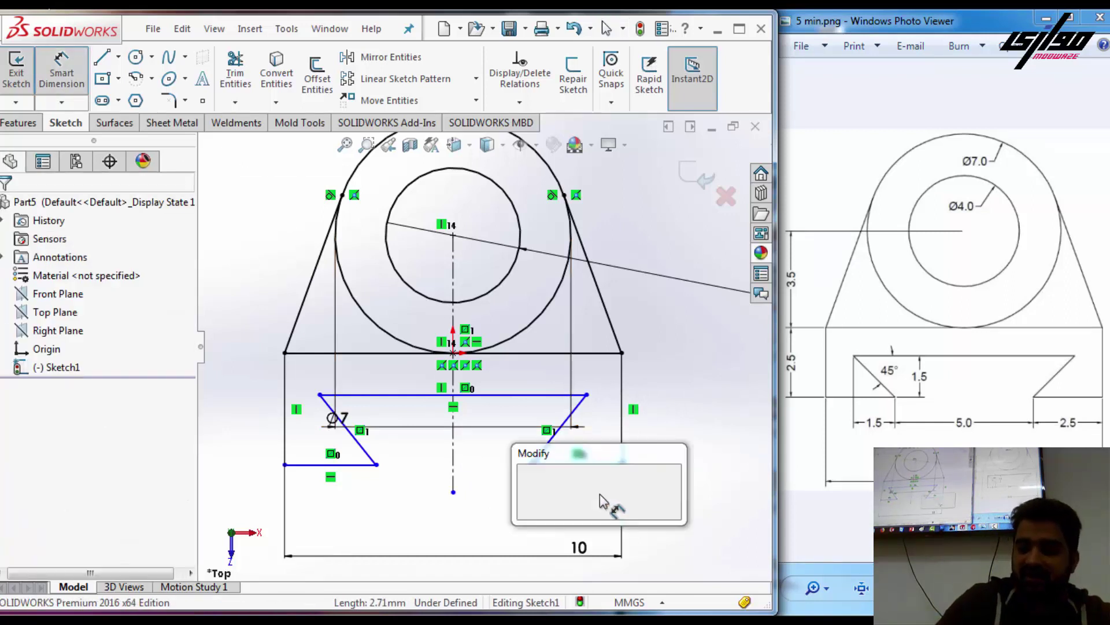
pyautogui.write('2.5')
pyautogui.press('Return')
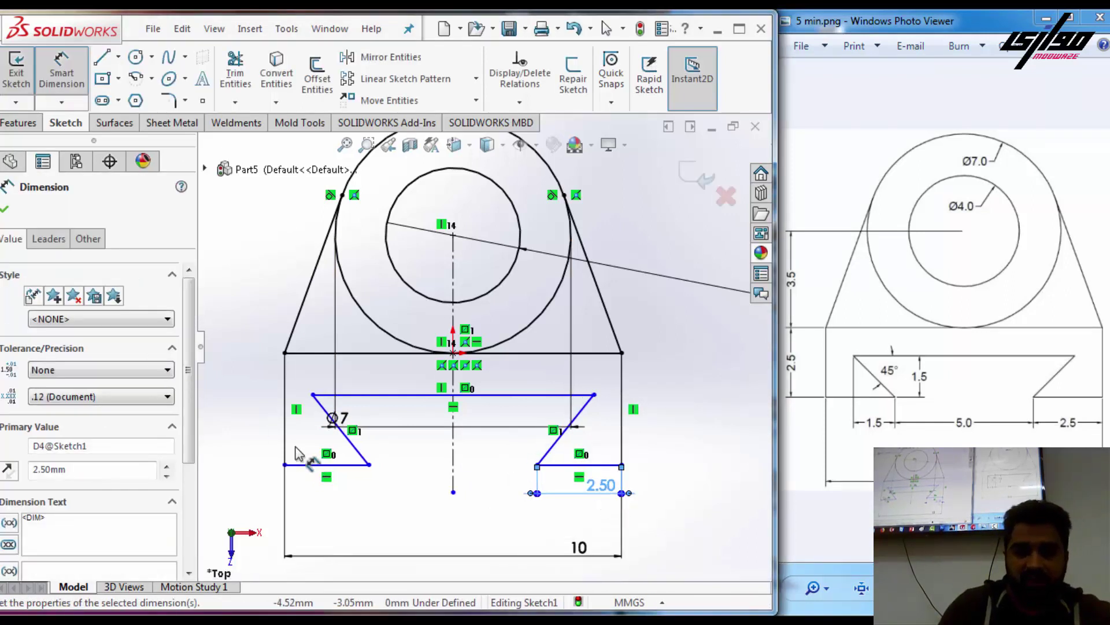
pyautogui.click(285, 442)
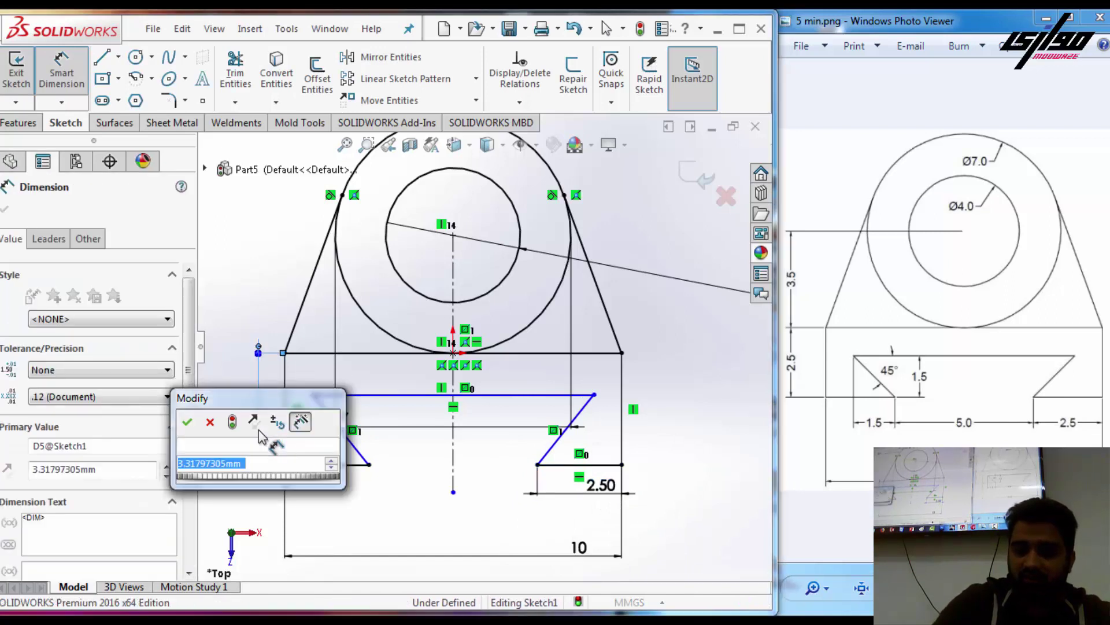
pyautogui.write('2.5')
pyautogui.press('Return')
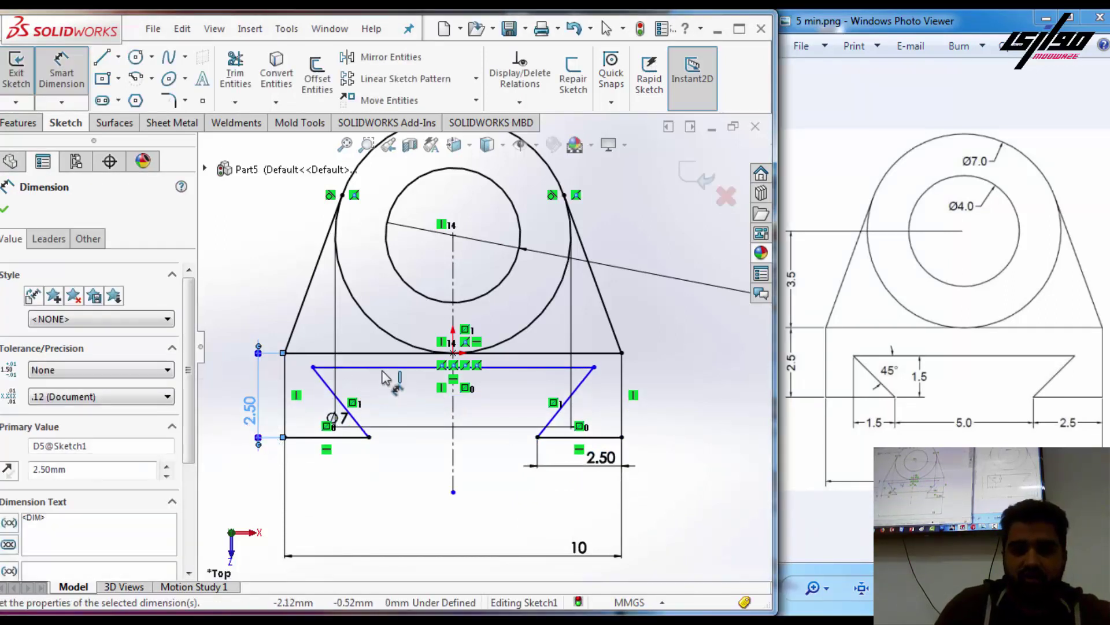
# - Dimension the slot depth to 1.5 and the slanted side angle to 45°, then fit the view
pyautogui.click(359, 437)
pyautogui.click(376, 366)
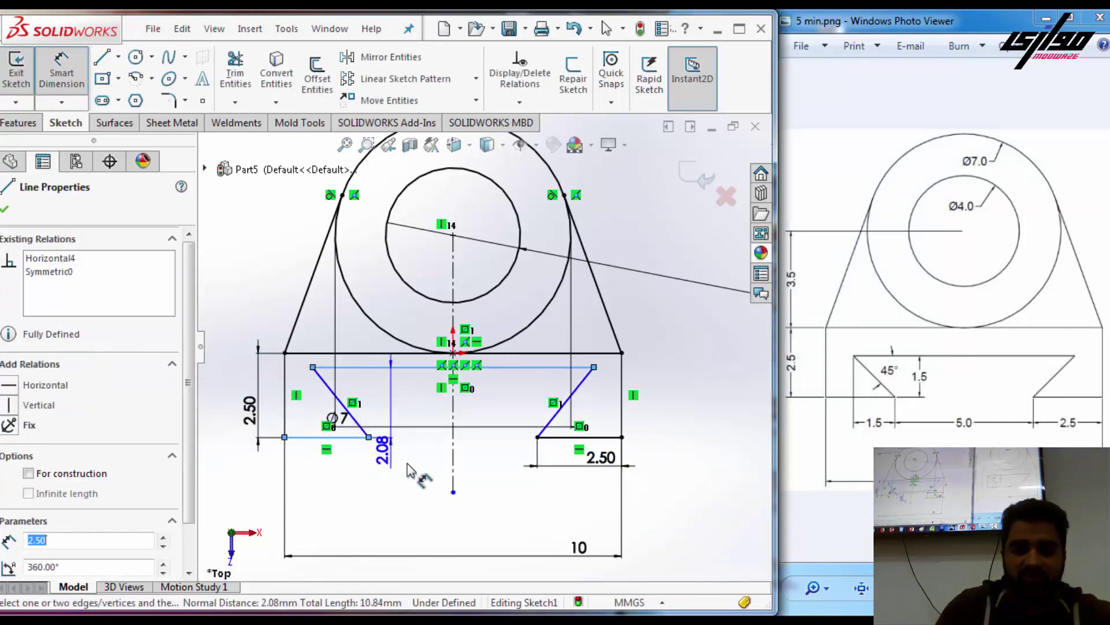
pyautogui.click(408, 470)
pyautogui.write('1.5')
pyautogui.press('Return')
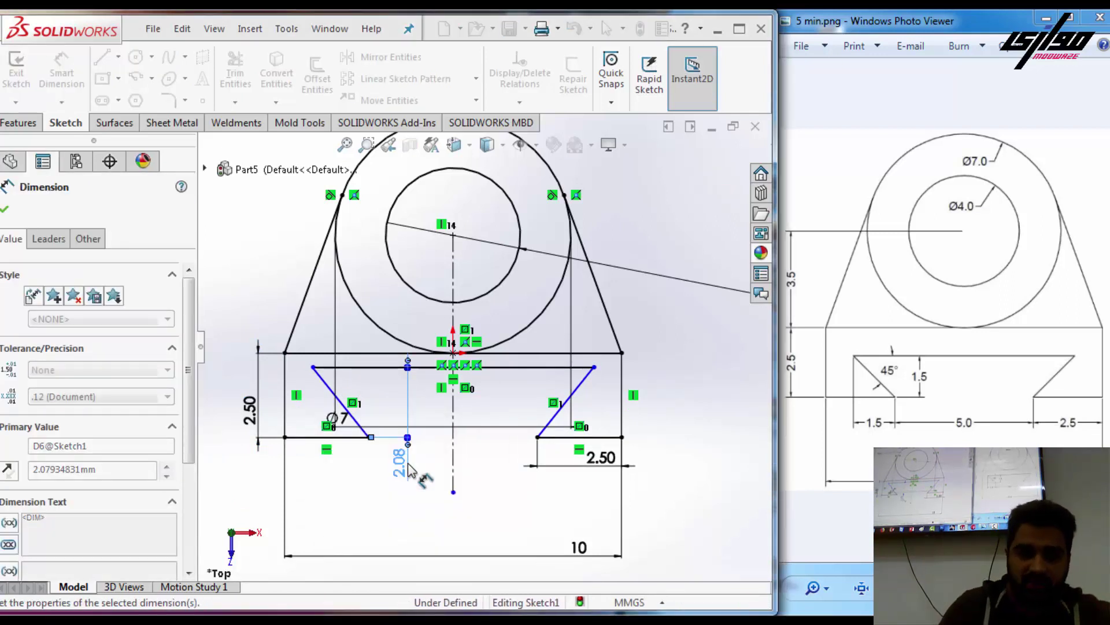
pyautogui.click(354, 387)
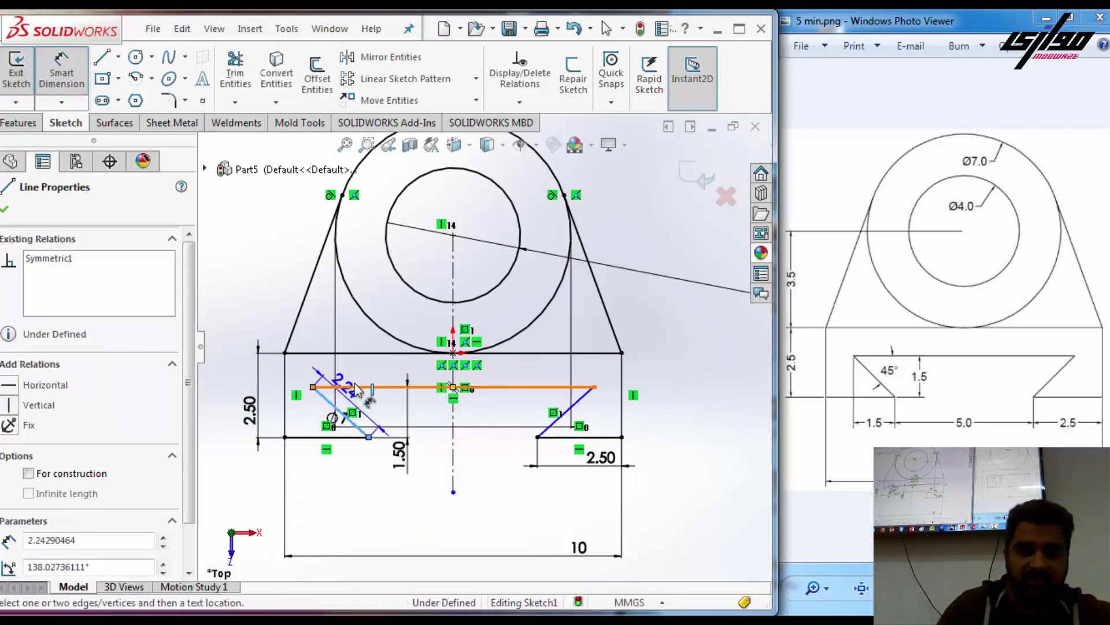
pyautogui.click(341, 411)
pyautogui.click(367, 396)
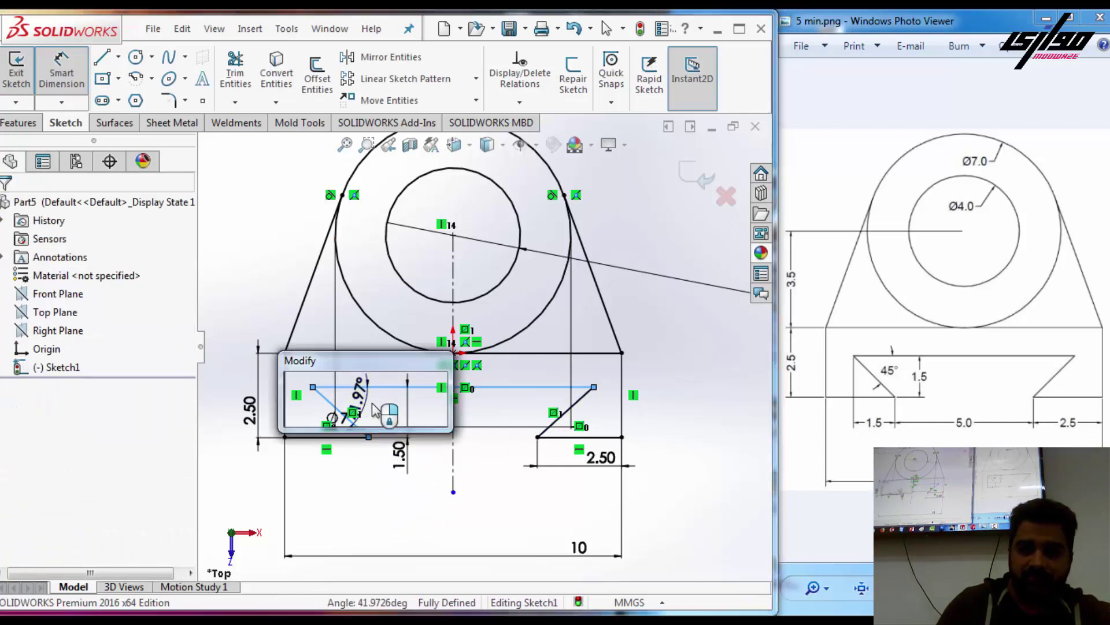
pyautogui.press('Return')
pyautogui.press('Escape')
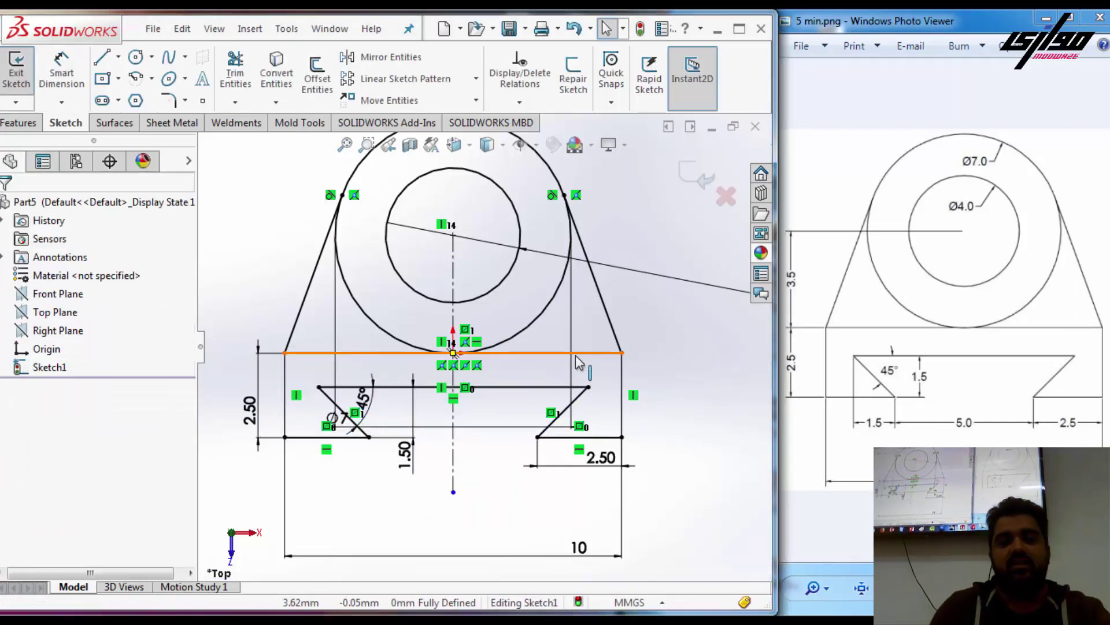
pyautogui.press('f')
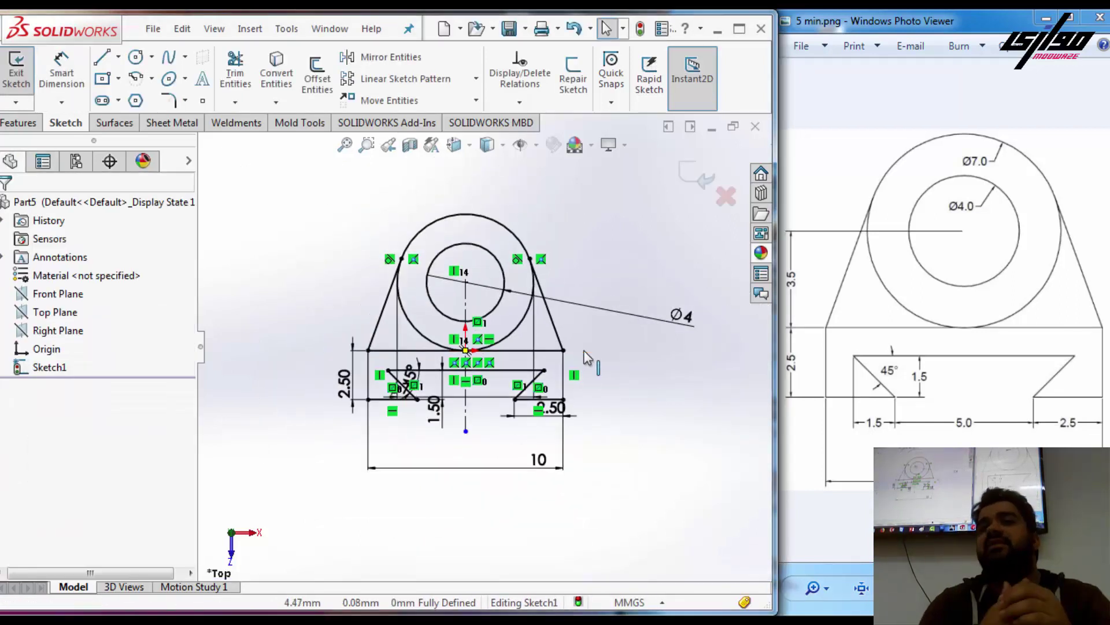